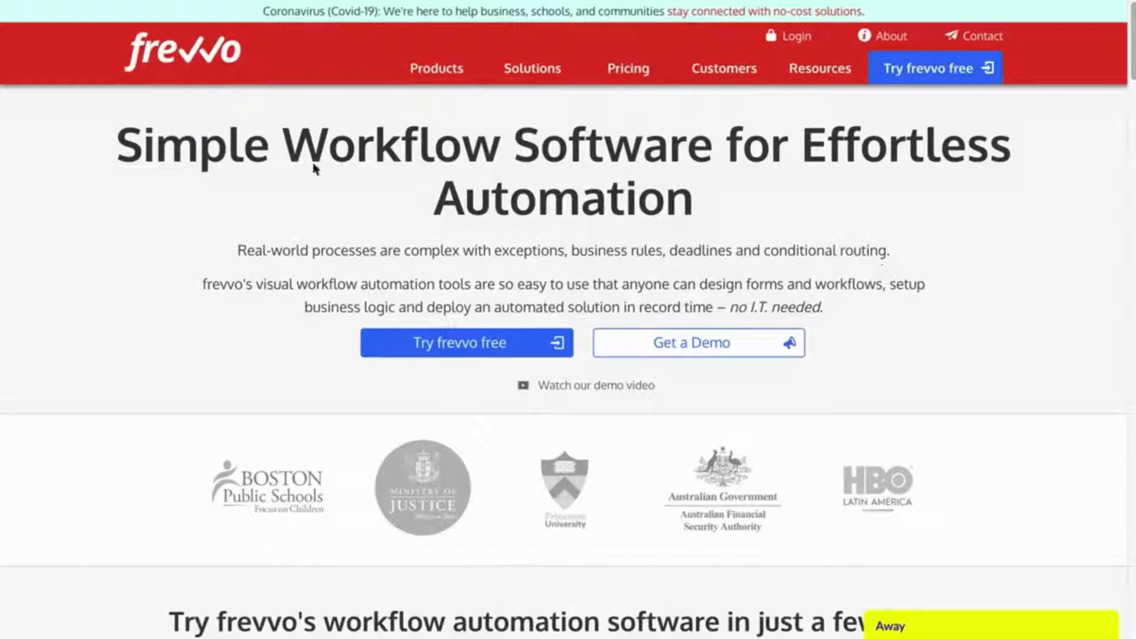
Step: Go to the workflow automation templates page from the Resources menu
click(822, 66)
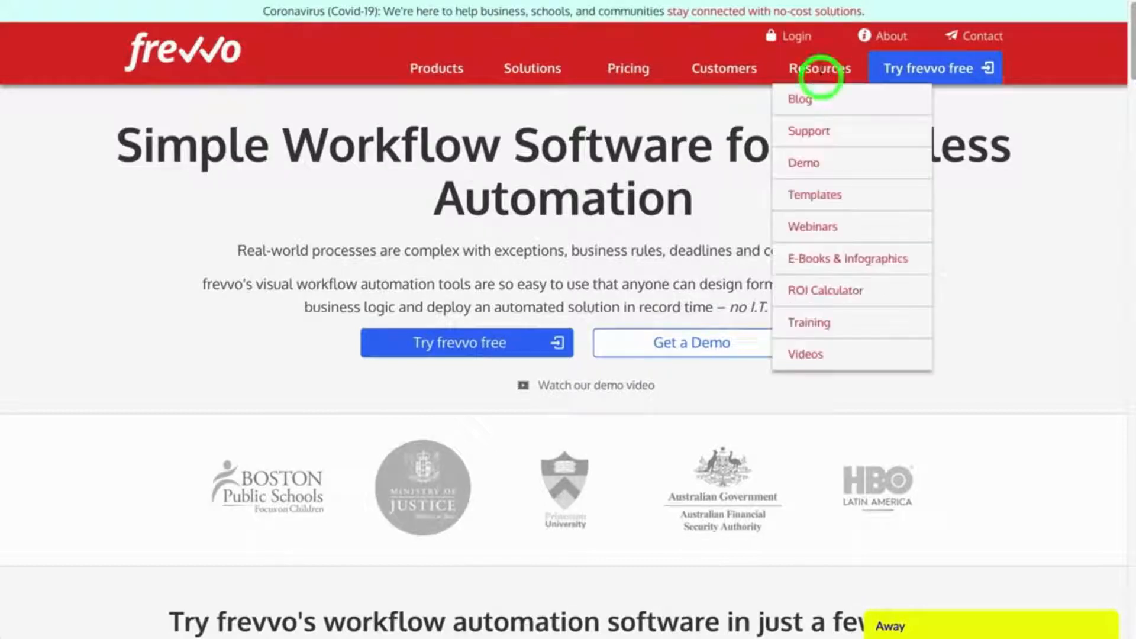
click(814, 197)
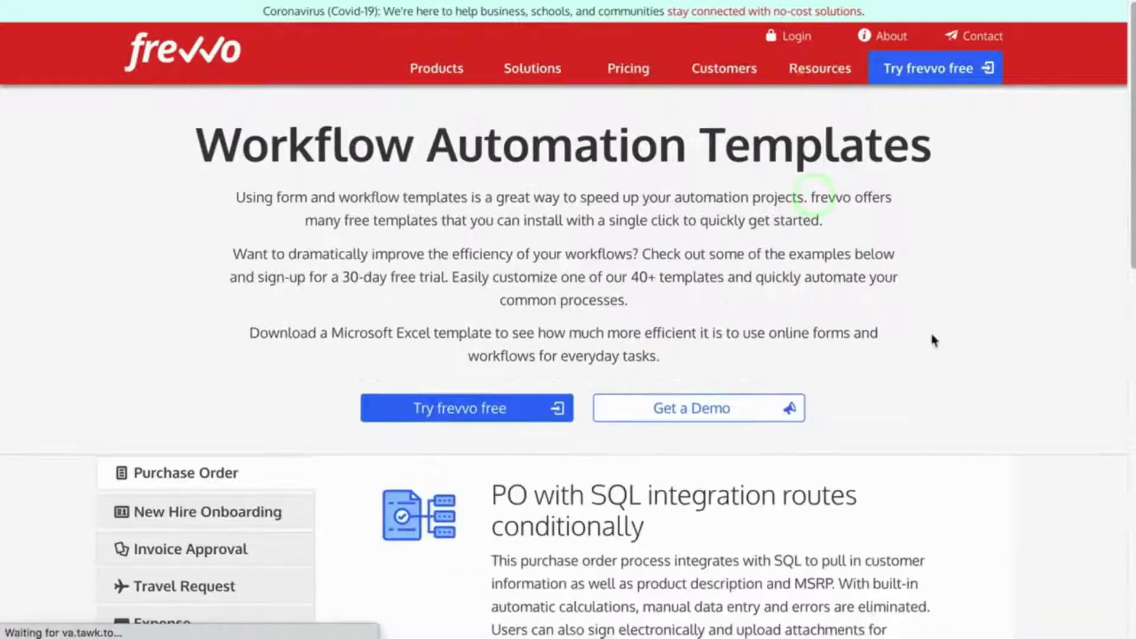
scroll(963, 420, down, 5)
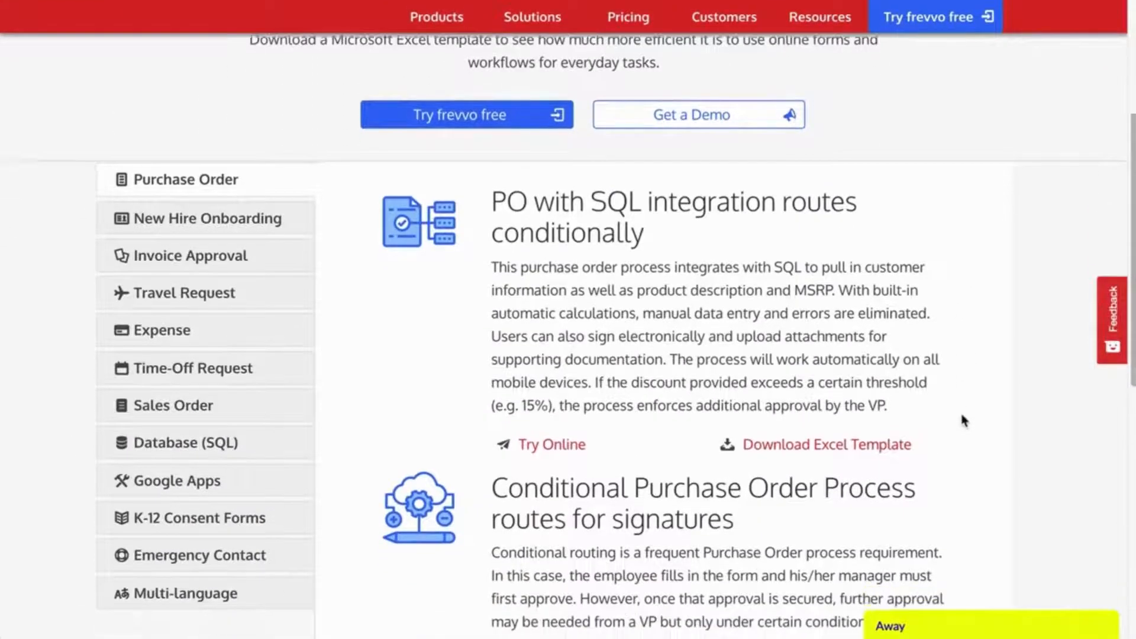
scroll(964, 420, down, 1)
scroll(964, 421, up, 1)
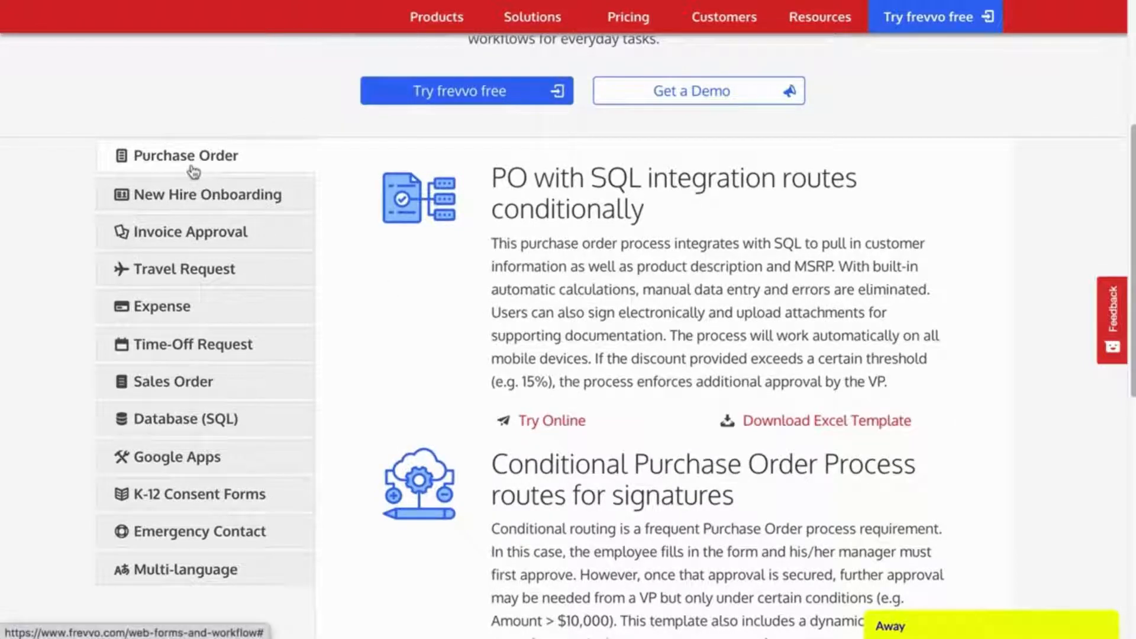
Step: Browse the New Hire, Invoice, Travel, SQL, K-12 and Multi-language categories, ending on Purchase Order
click(188, 199)
click(187, 238)
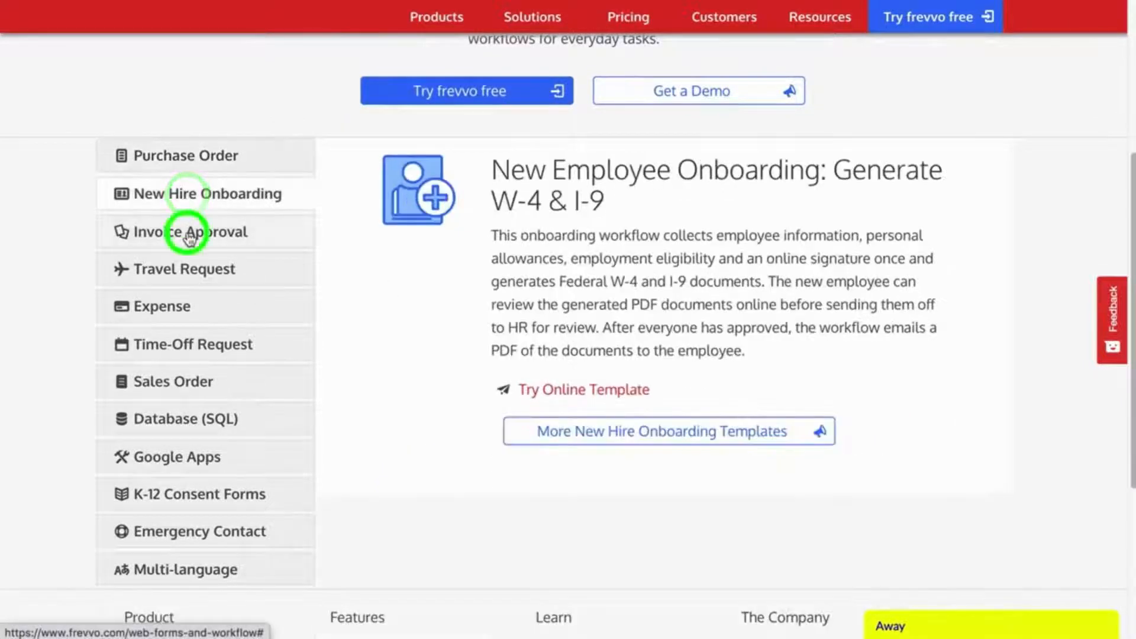
click(189, 275)
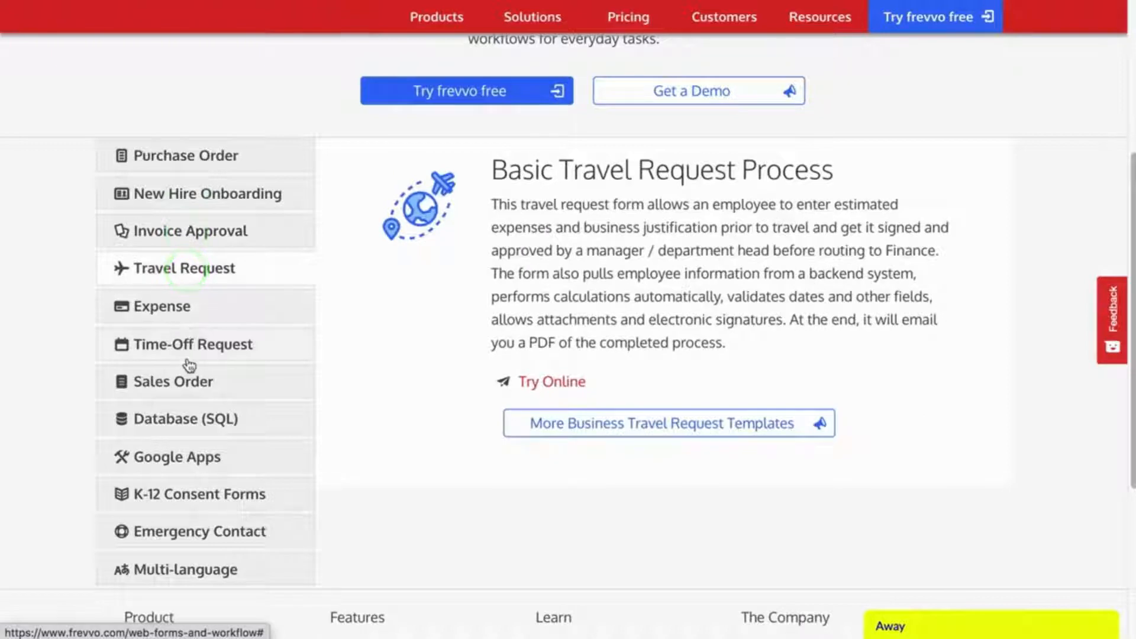
click(198, 429)
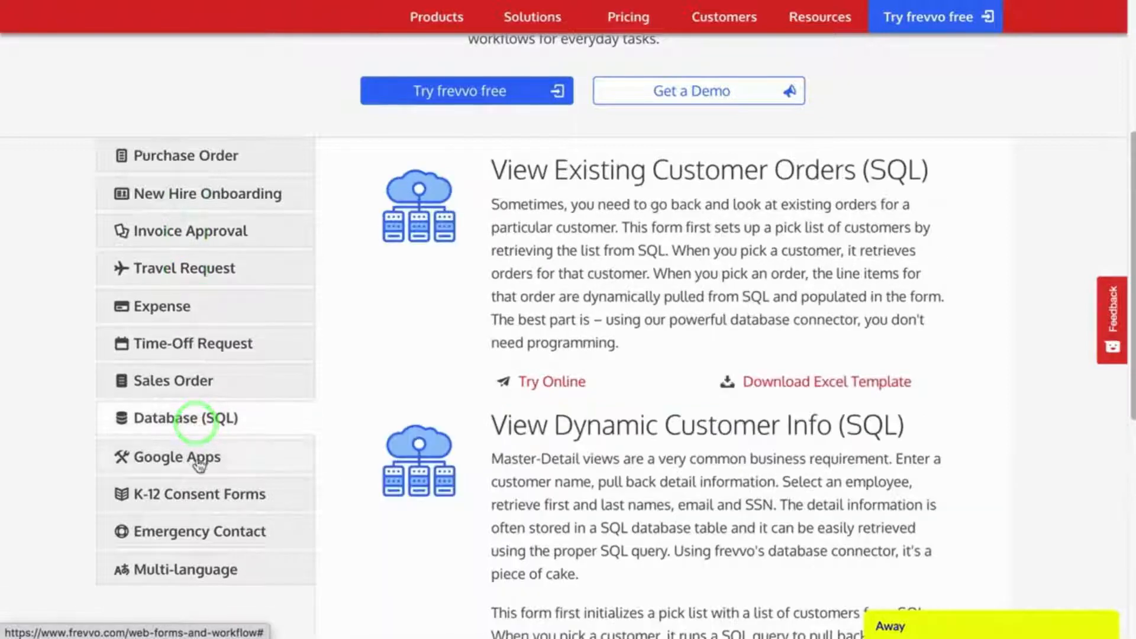
click(195, 498)
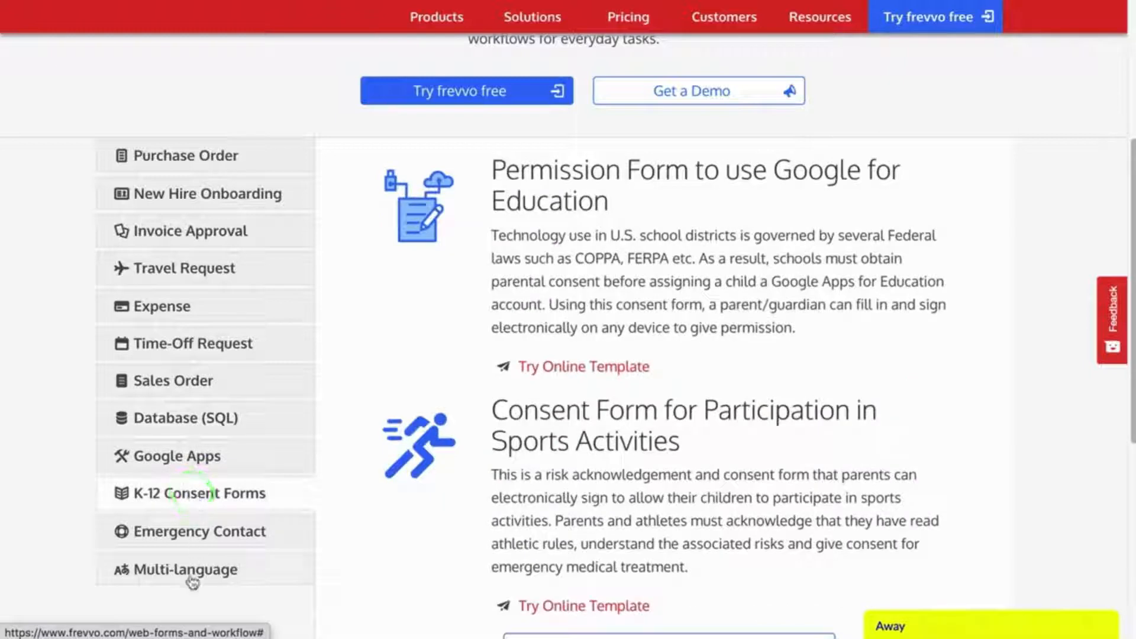
click(191, 573)
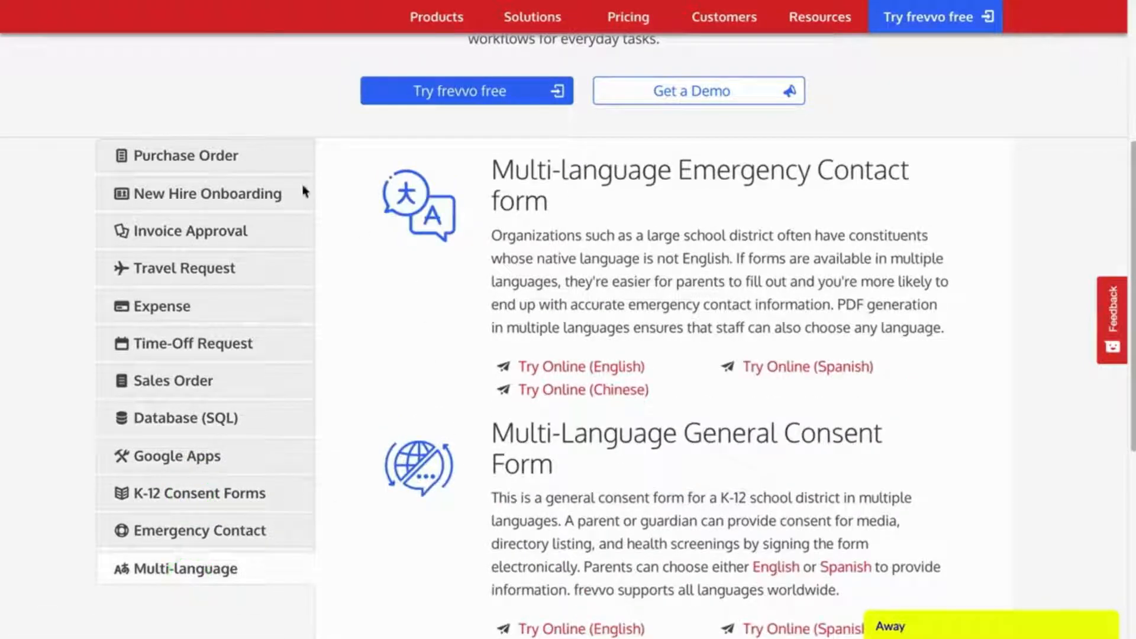
click(168, 155)
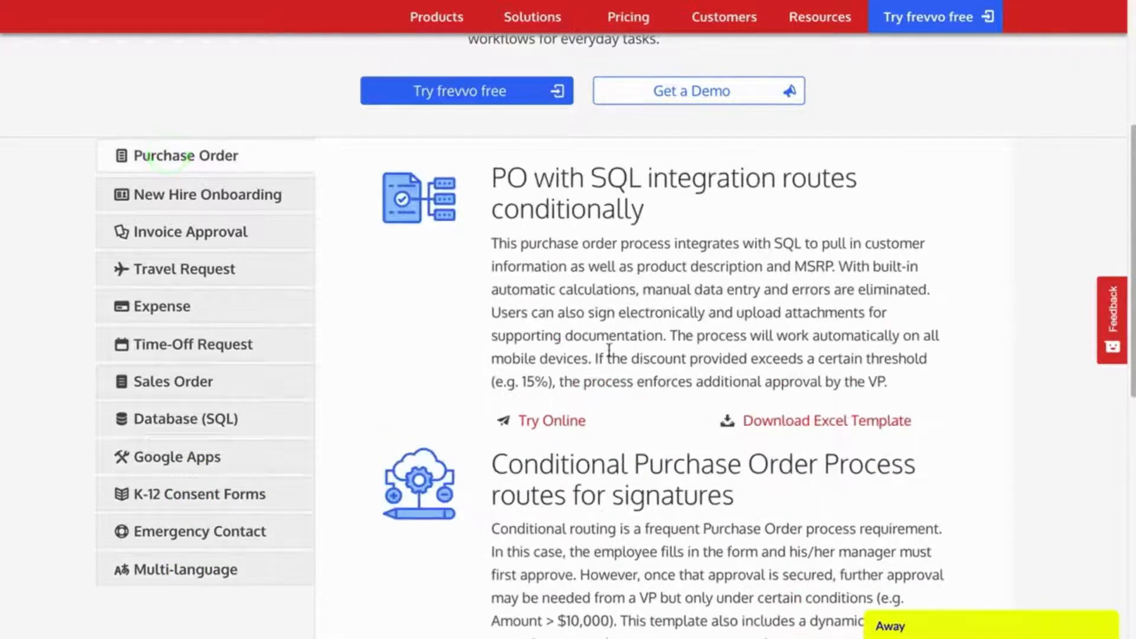
Step: Launch the online demo of the PO with SQL integration template and scroll to the form
click(546, 421)
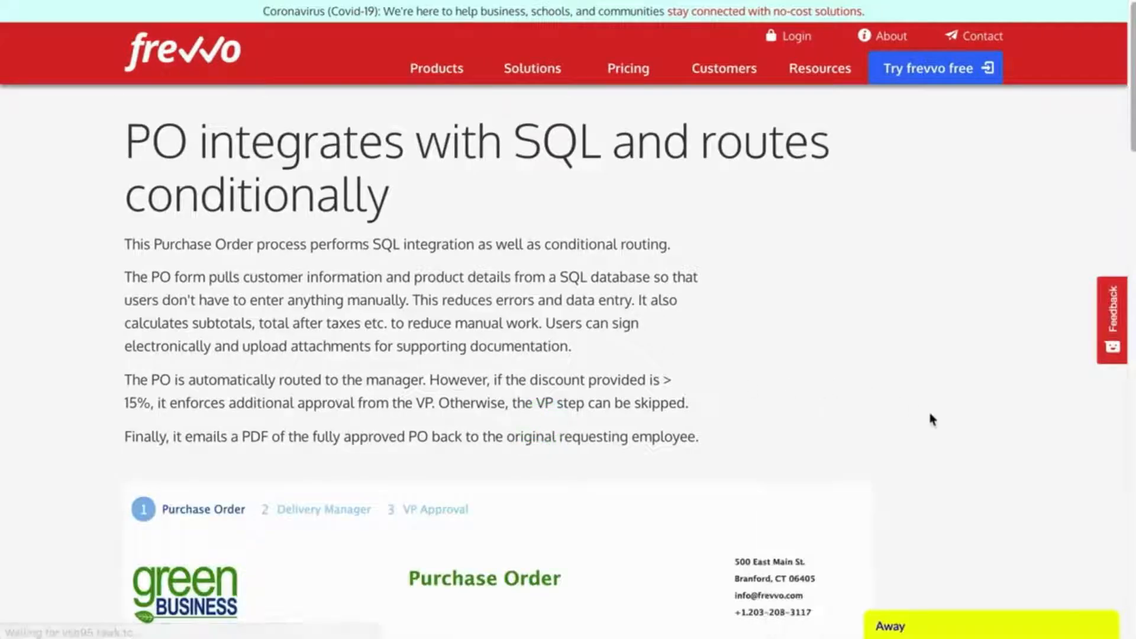
scroll(930, 418, down, 5)
scroll(931, 418, down, 2)
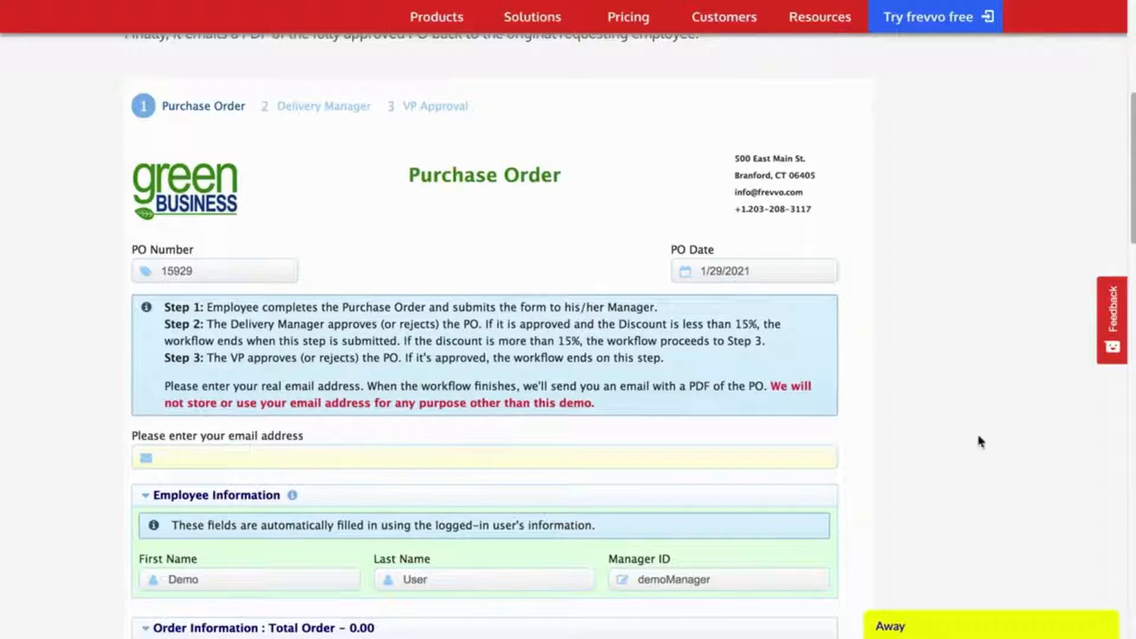
scroll(979, 441, down, 5)
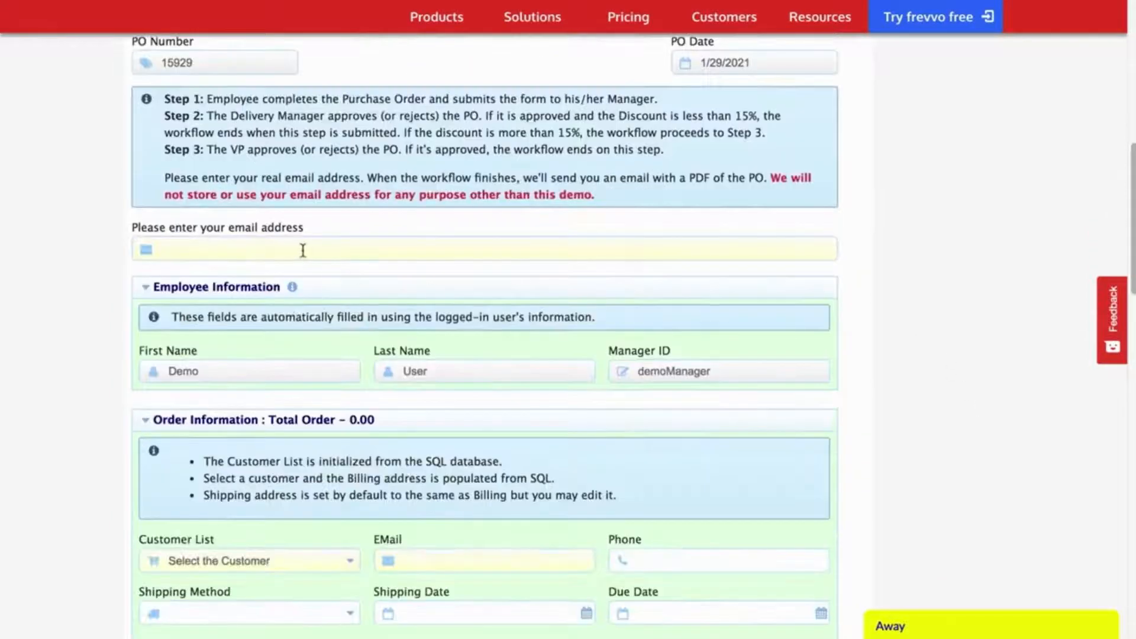
Step: Enter the requester's e-mail address so it fills the order EMail field
click(303, 251)
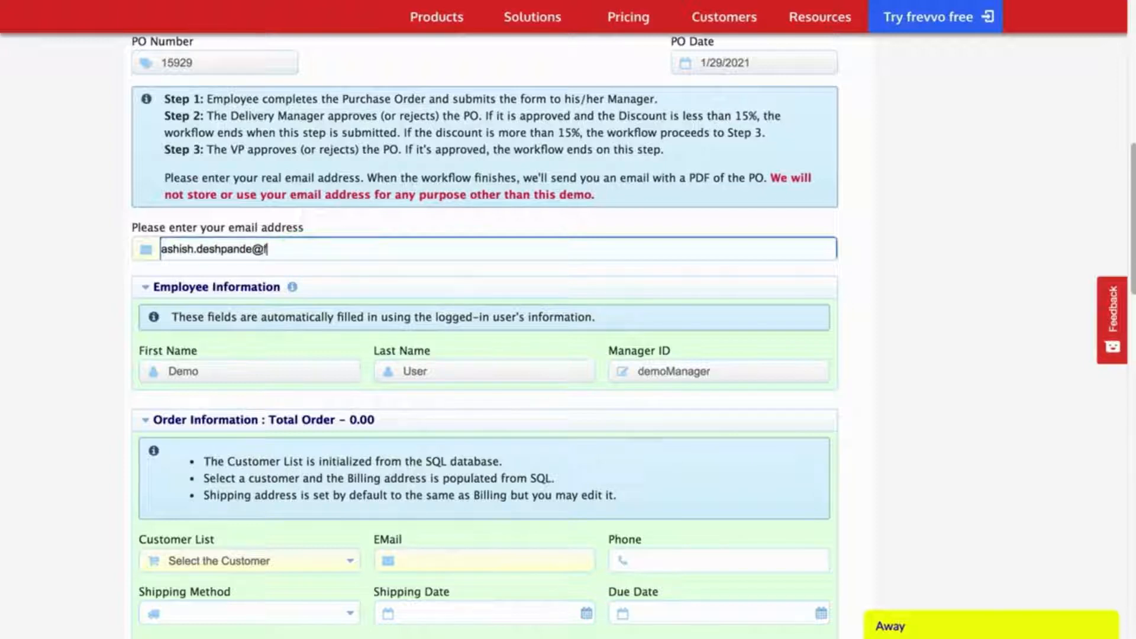
key(Tab)
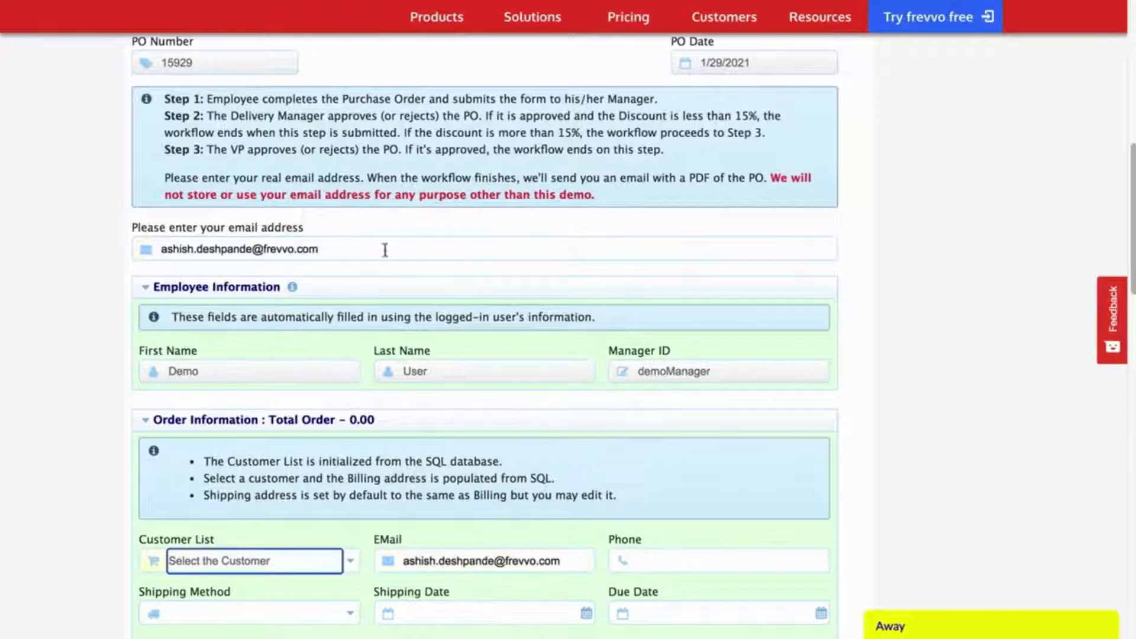
Step: Select Amica Models & Co. as the customer, after trying ANG Resellers and Alpha Cognac
click(943, 353)
scroll(940, 350, down, 4)
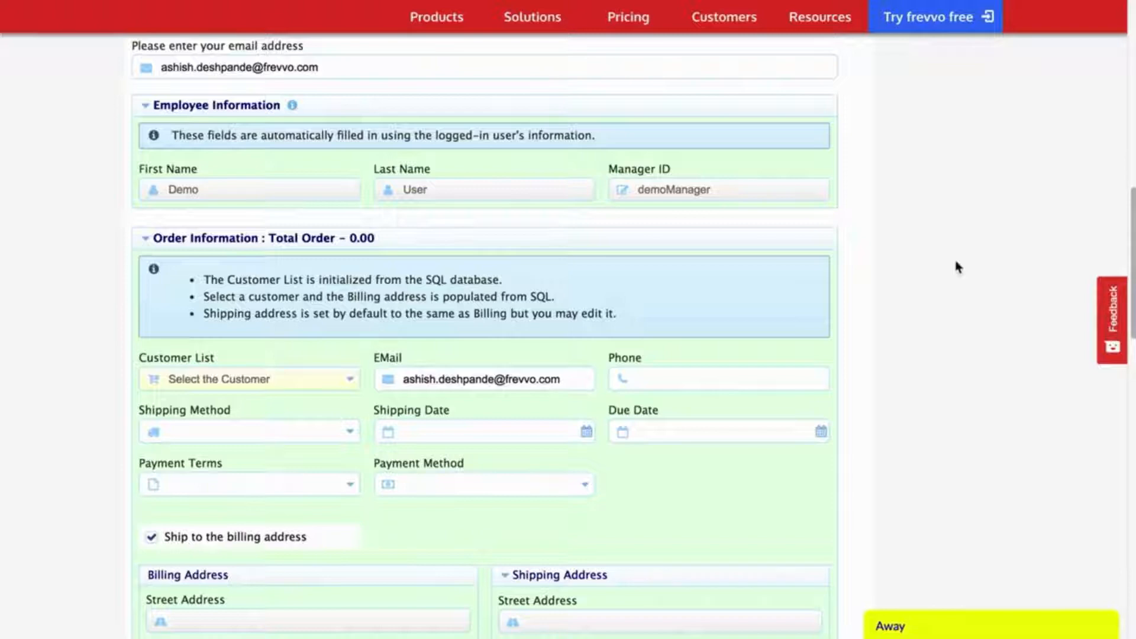
scroll(958, 345, down, 3)
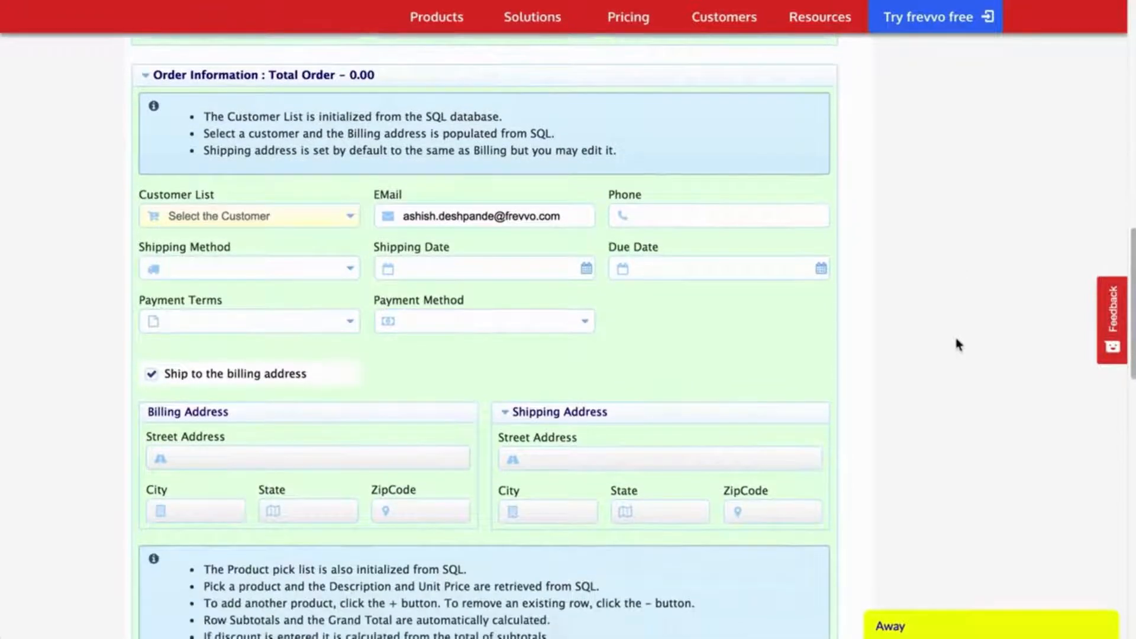
click(284, 216)
click(219, 271)
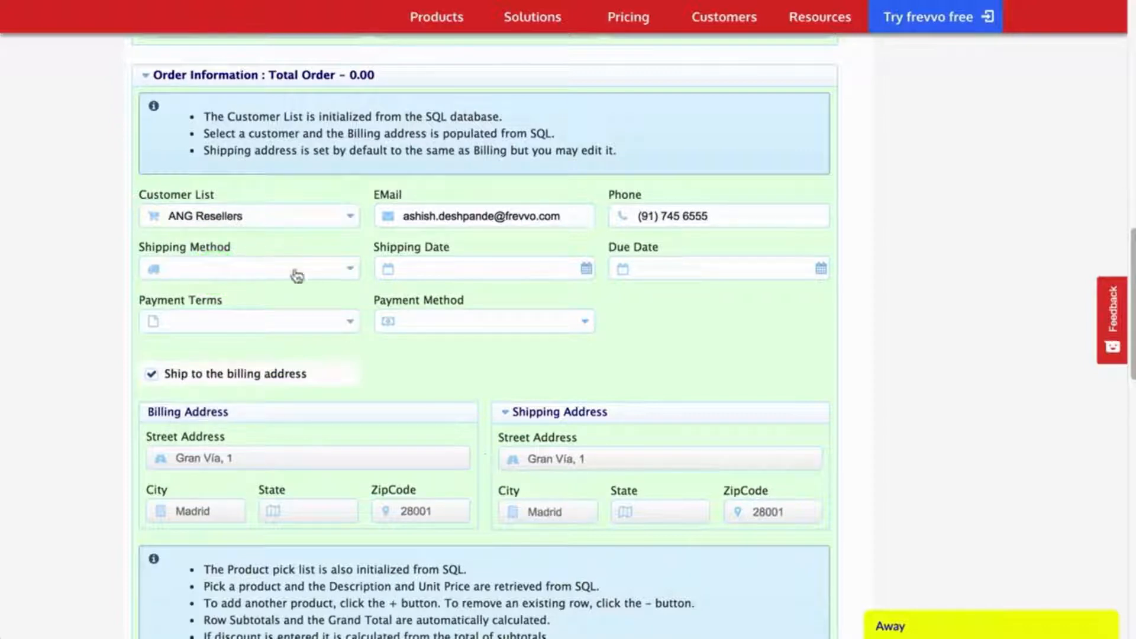
click(242, 218)
click(233, 319)
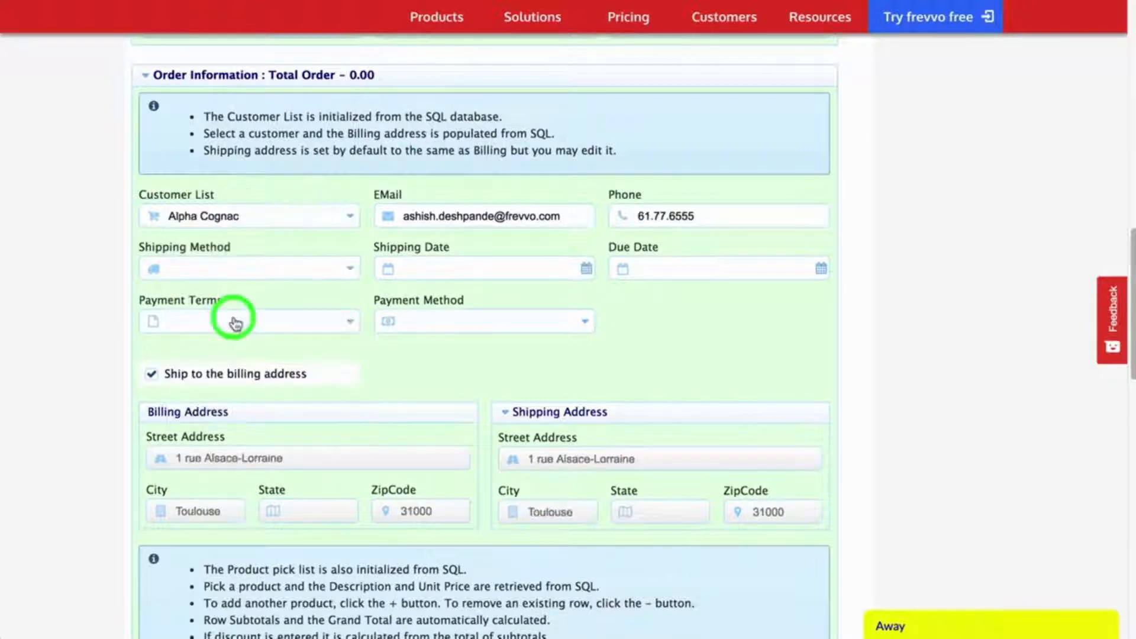
click(223, 216)
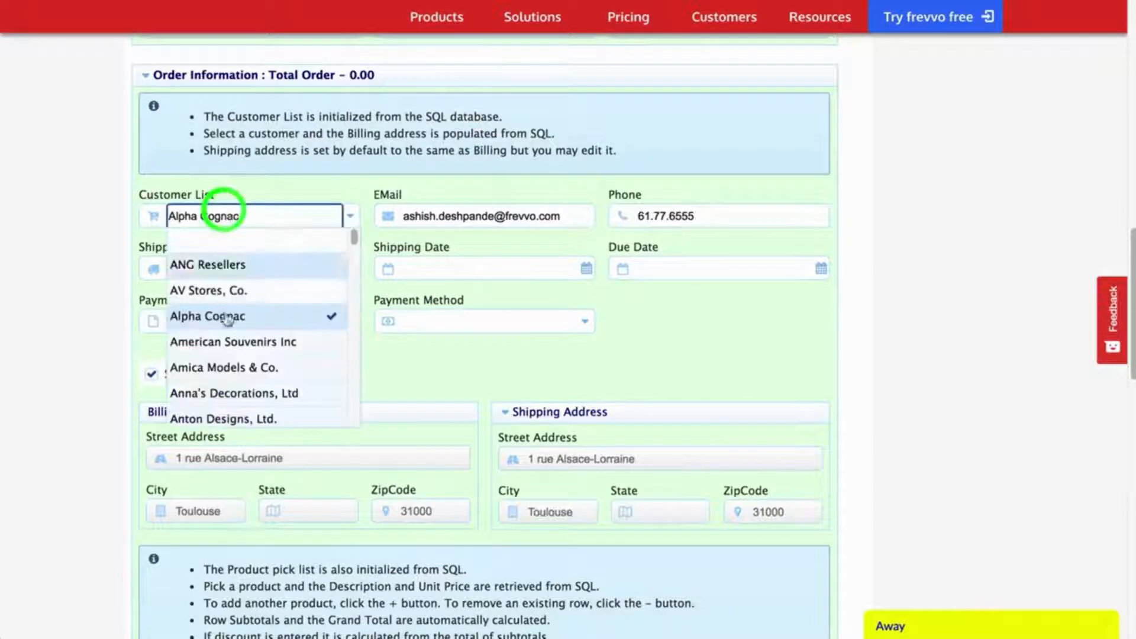
click(226, 368)
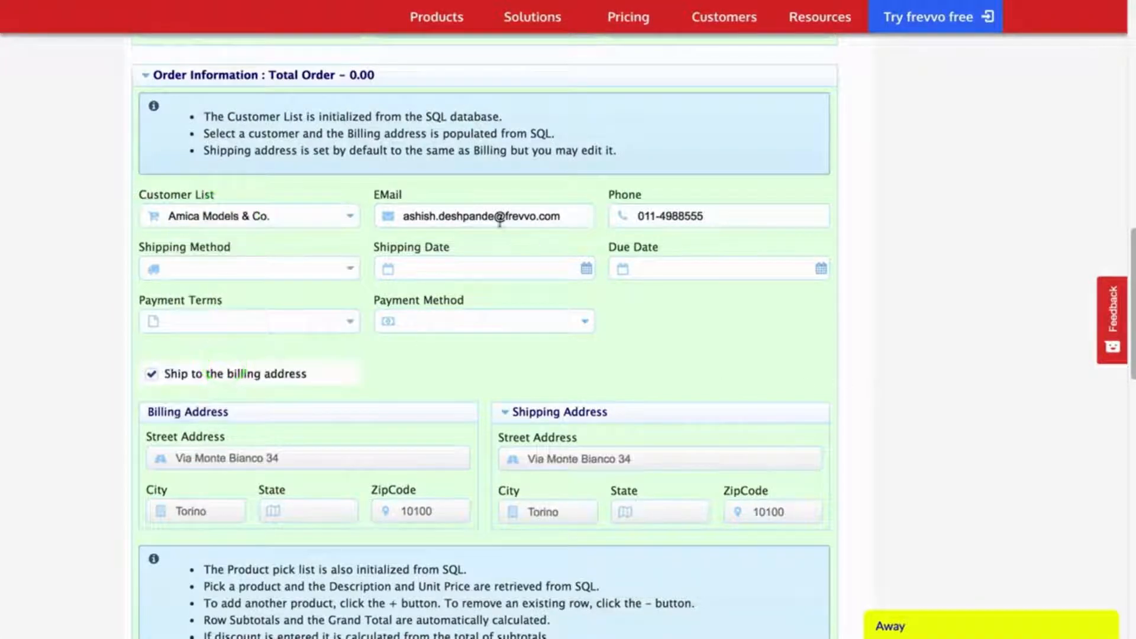
Step: Set shipping method Air, shipping date 1/30/2021 and due date 2/10/2021
click(187, 343)
click(585, 268)
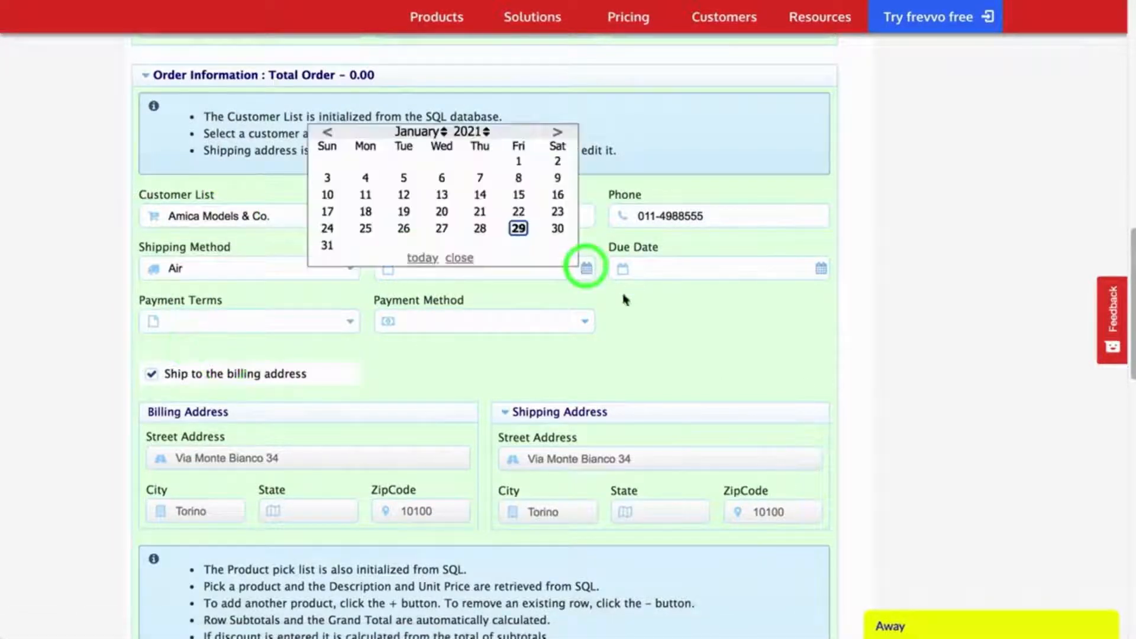
click(556, 228)
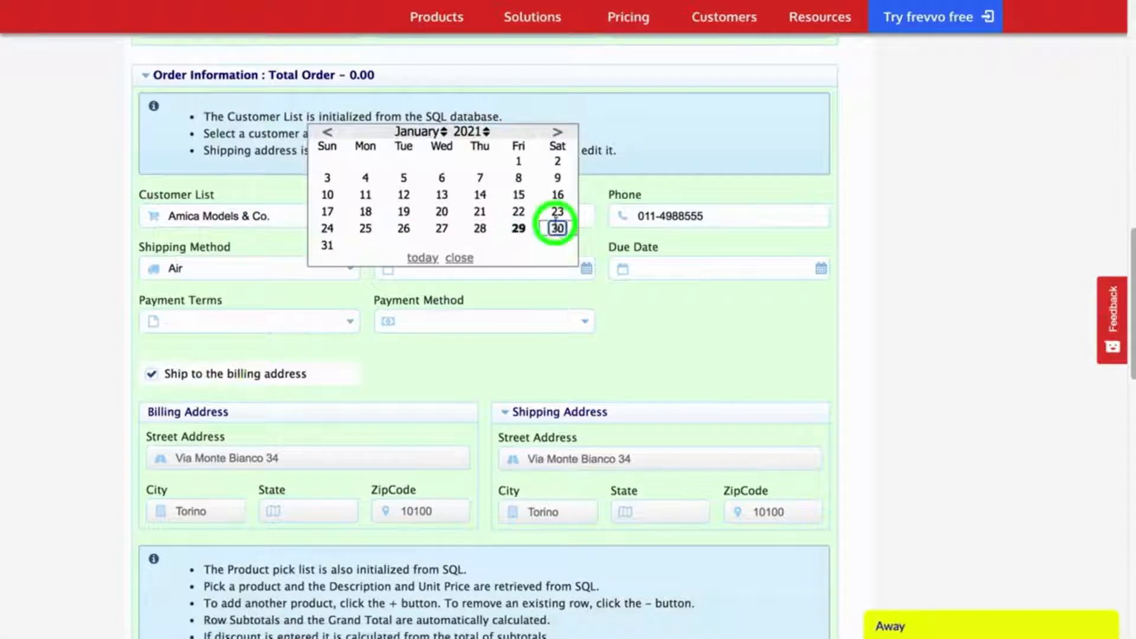
click(822, 269)
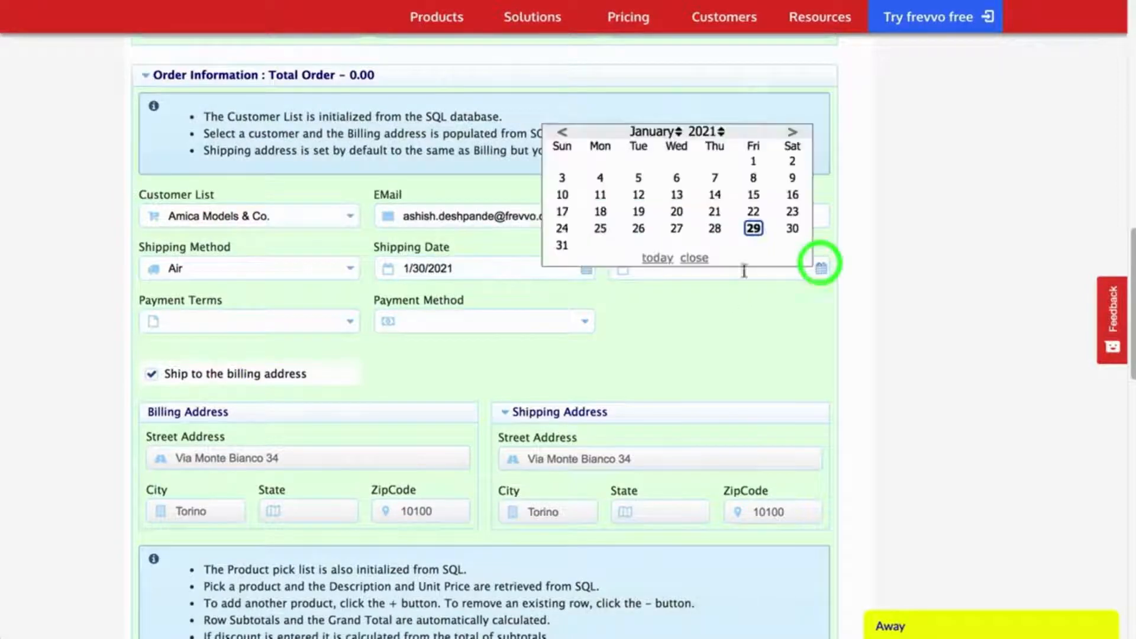
click(637, 228)
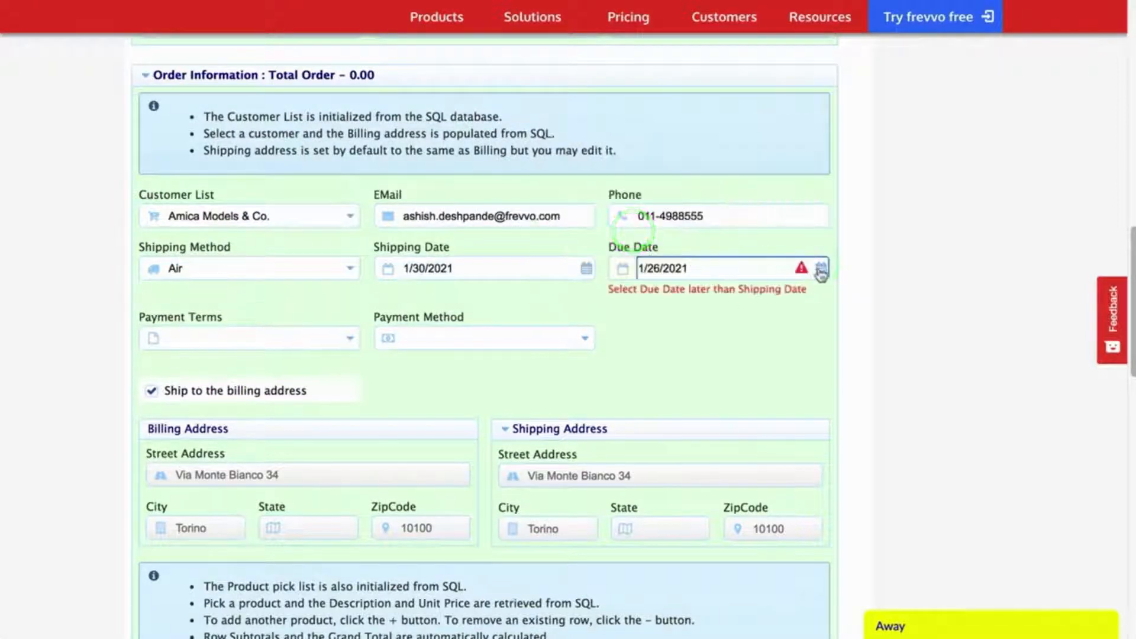
click(821, 268)
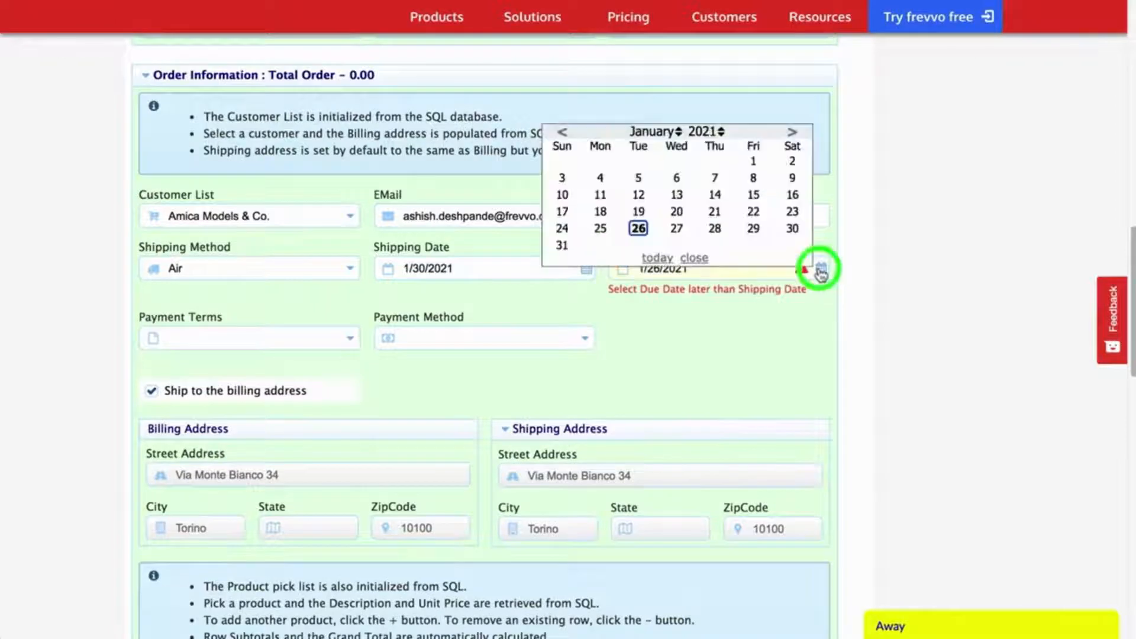
click(792, 131)
click(678, 177)
Step: Set payment terms to Net 30 Days and payment method to Cash
click(215, 464)
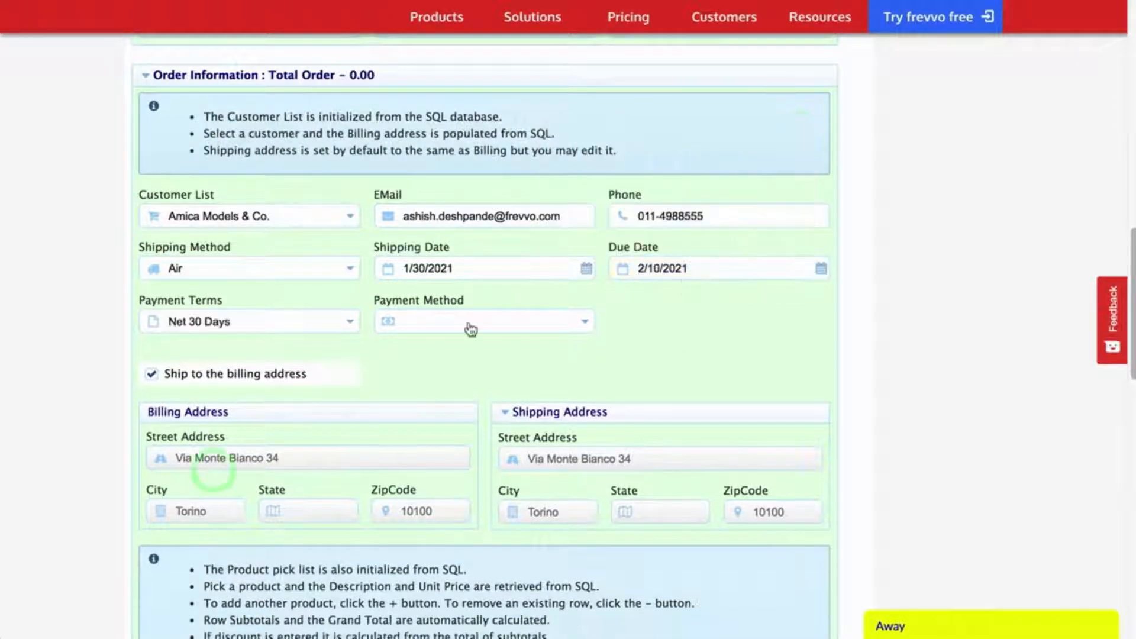
click(469, 322)
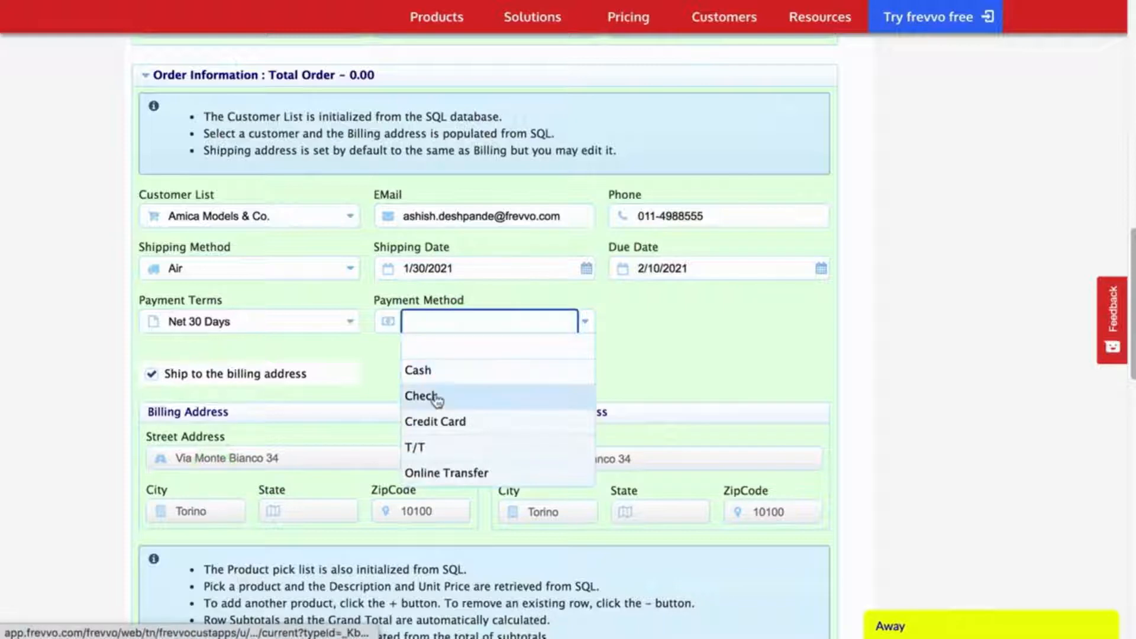
click(434, 395)
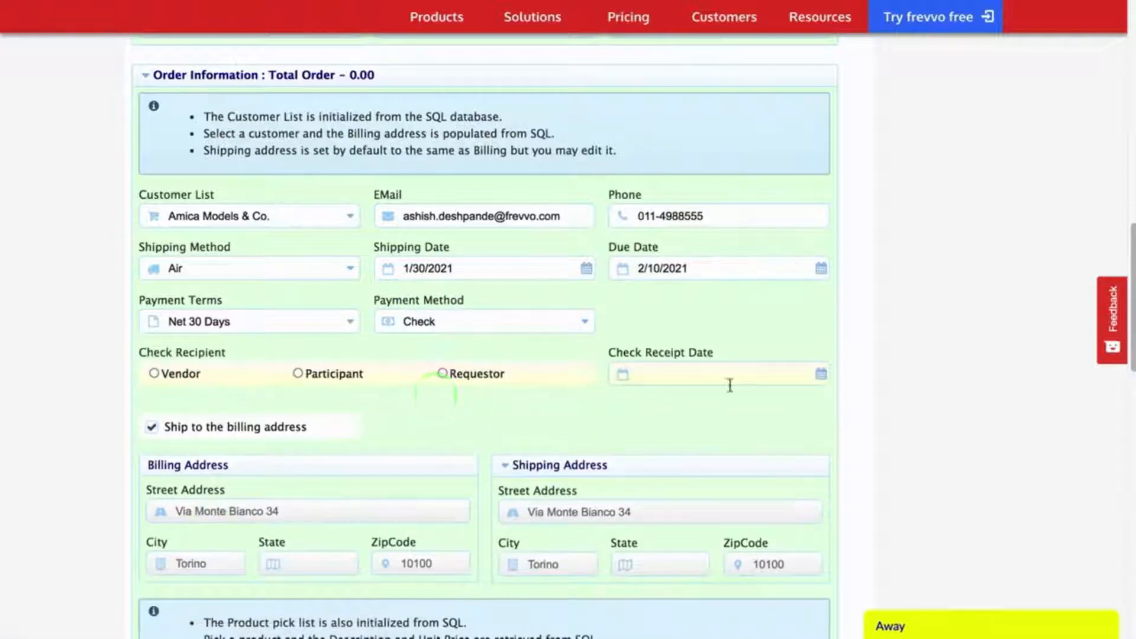
click(476, 327)
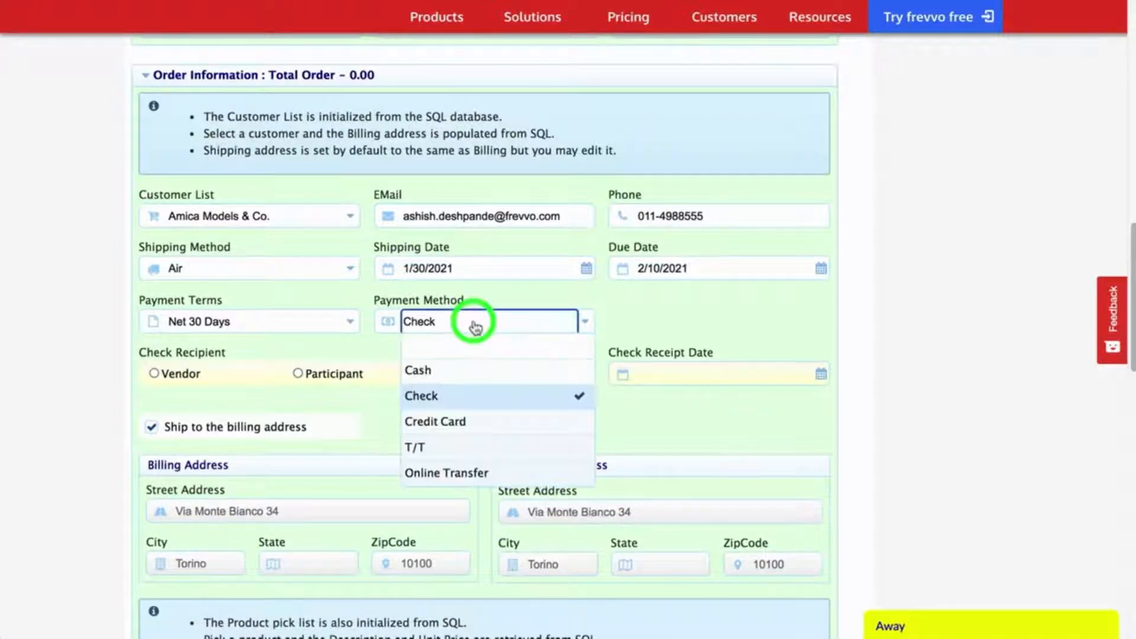
click(452, 419)
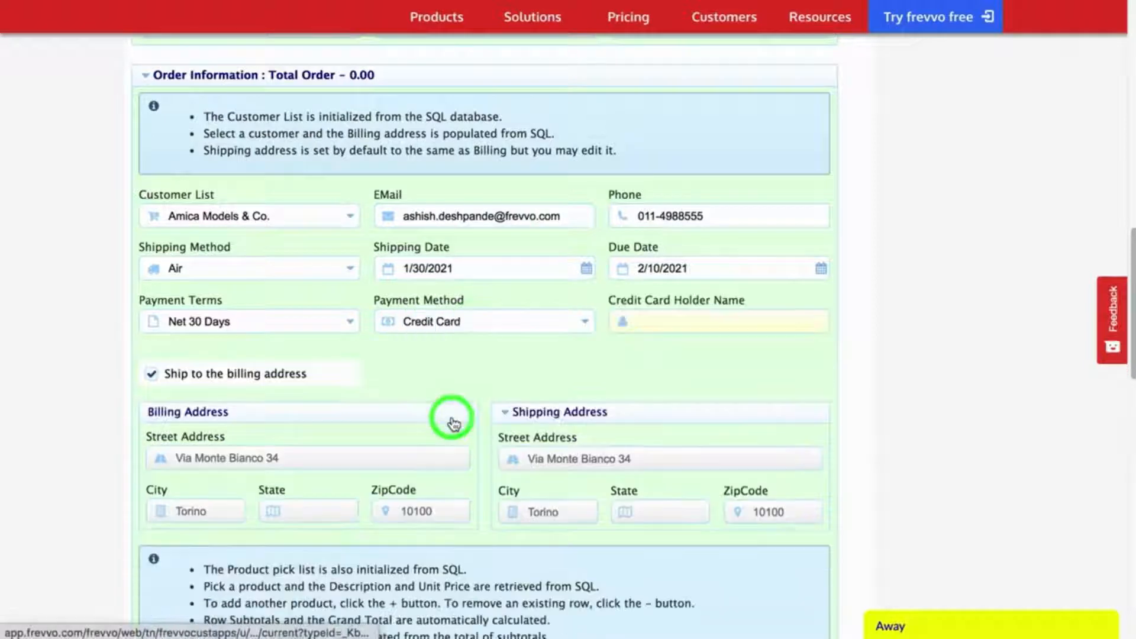
click(443, 323)
click(426, 368)
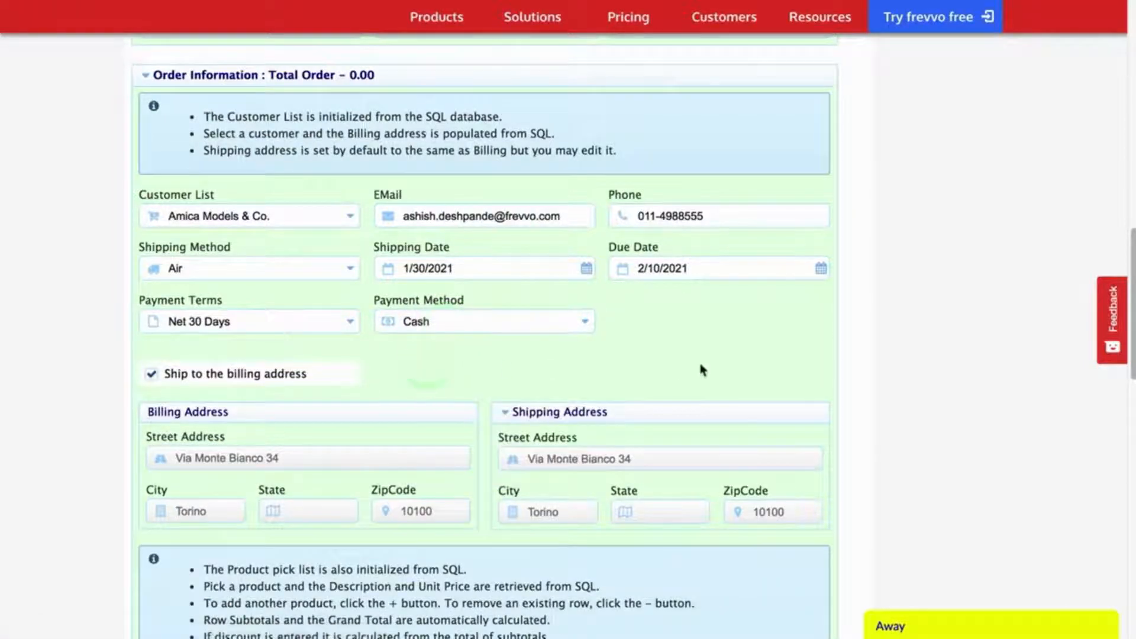
scroll(330, 372, down, 8)
Step: Add 18th Century Vintage Horse Carriage with quantity 23, then choose 1928 Mercedes-Benz SSK for row 2
click(340, 313)
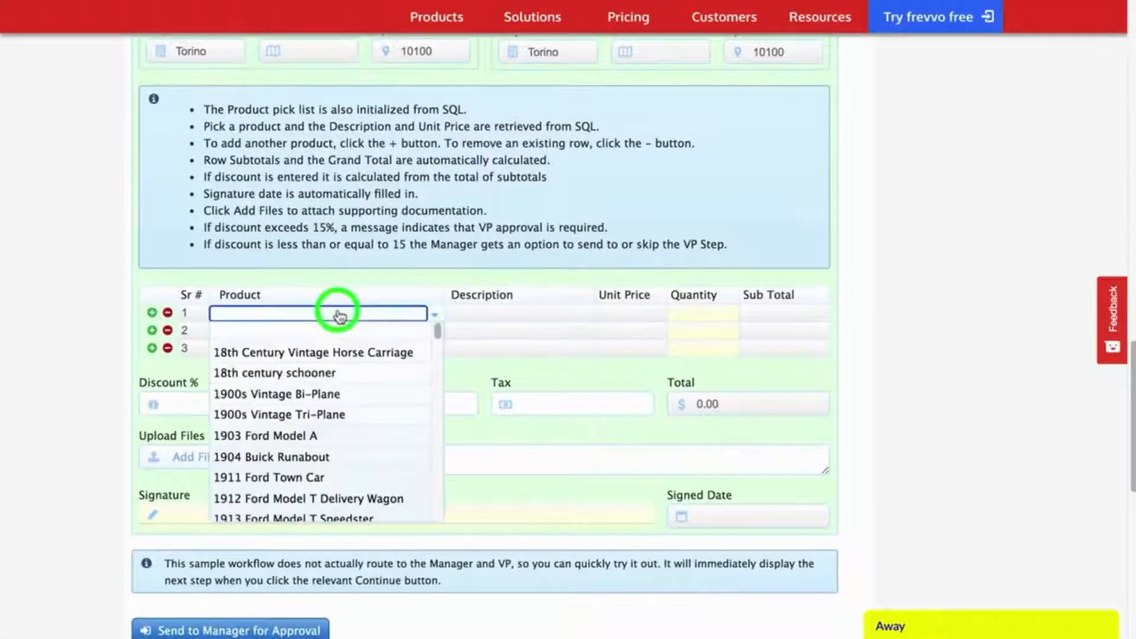
click(283, 354)
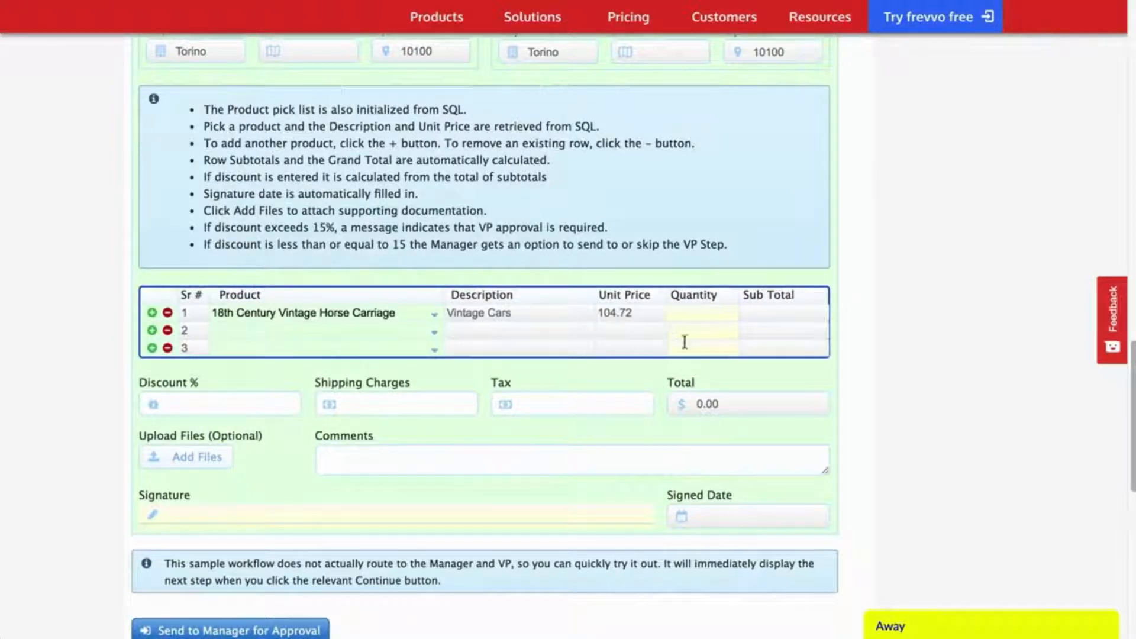
click(698, 311)
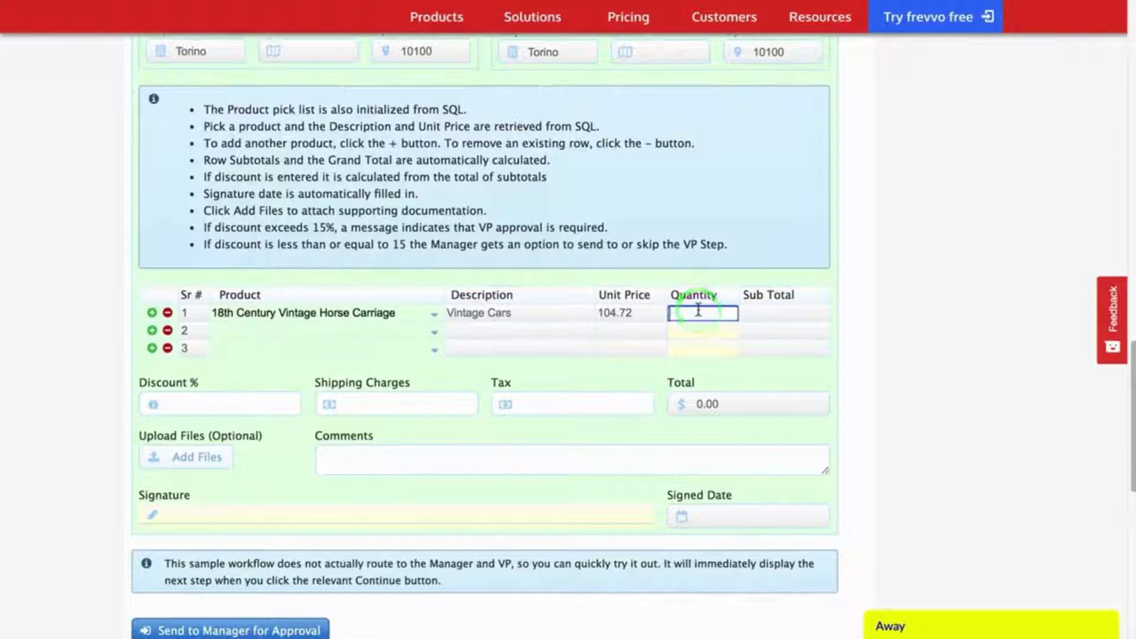
key(Tab)
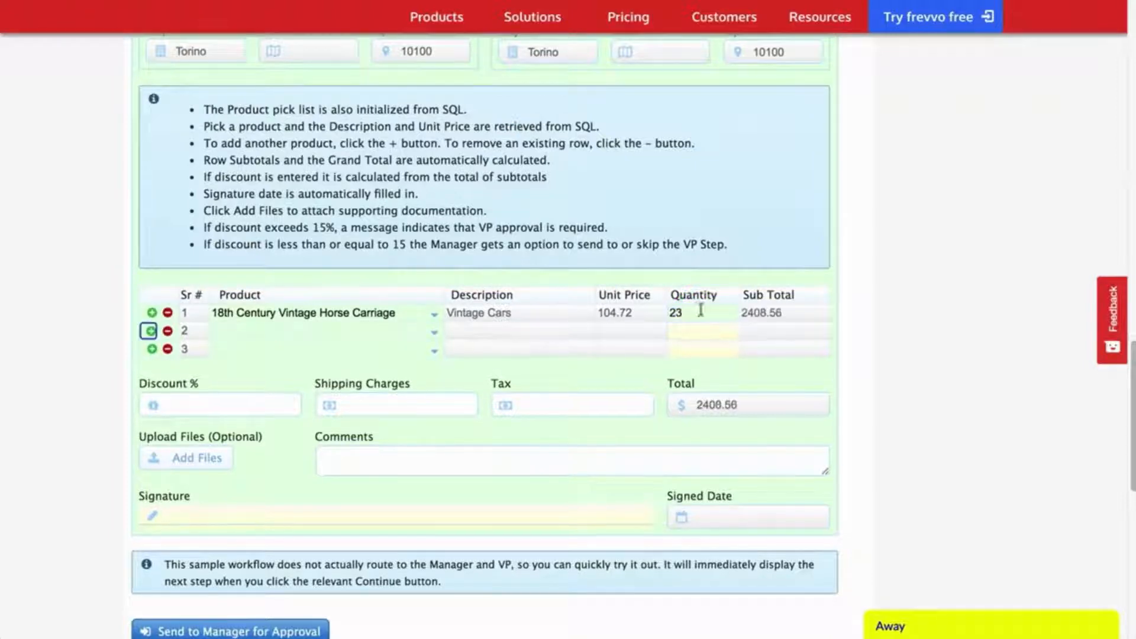
click(426, 334)
scroll(314, 467, down, 3)
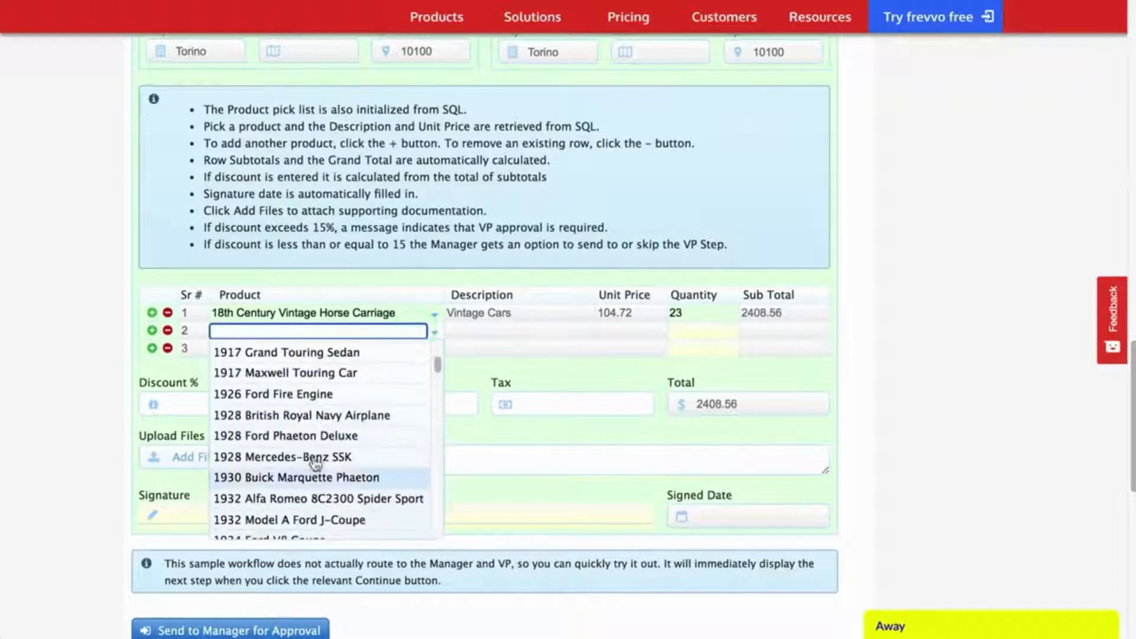
click(296, 456)
Step: Enter quantities 17 and 21 and apply a 20% discount
click(685, 325)
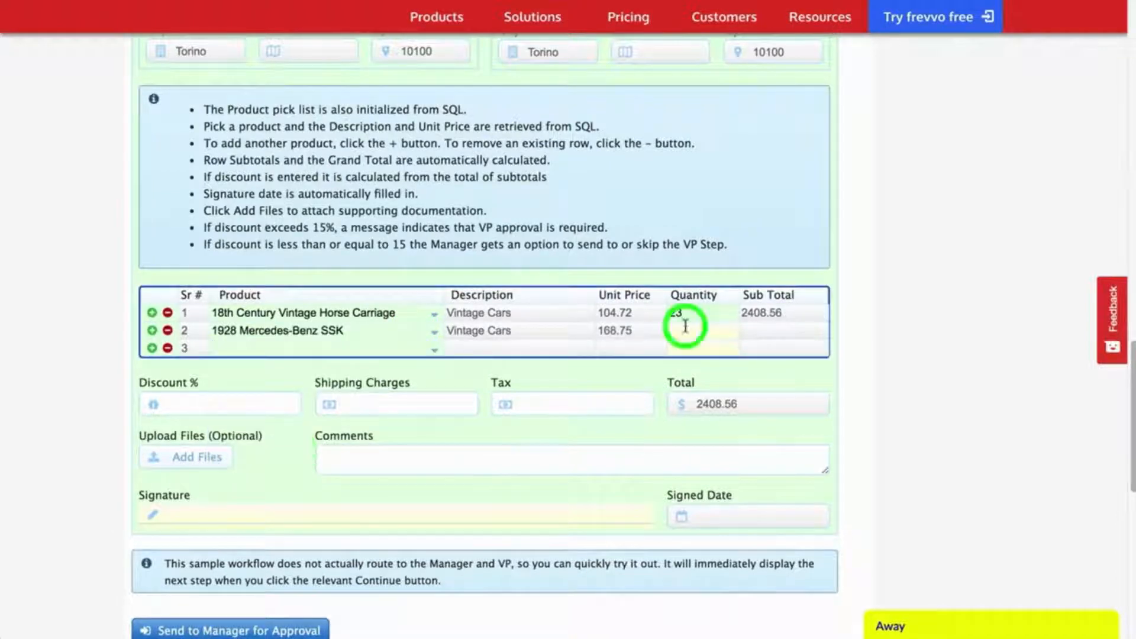
text(17)
click(698, 365)
text(2)
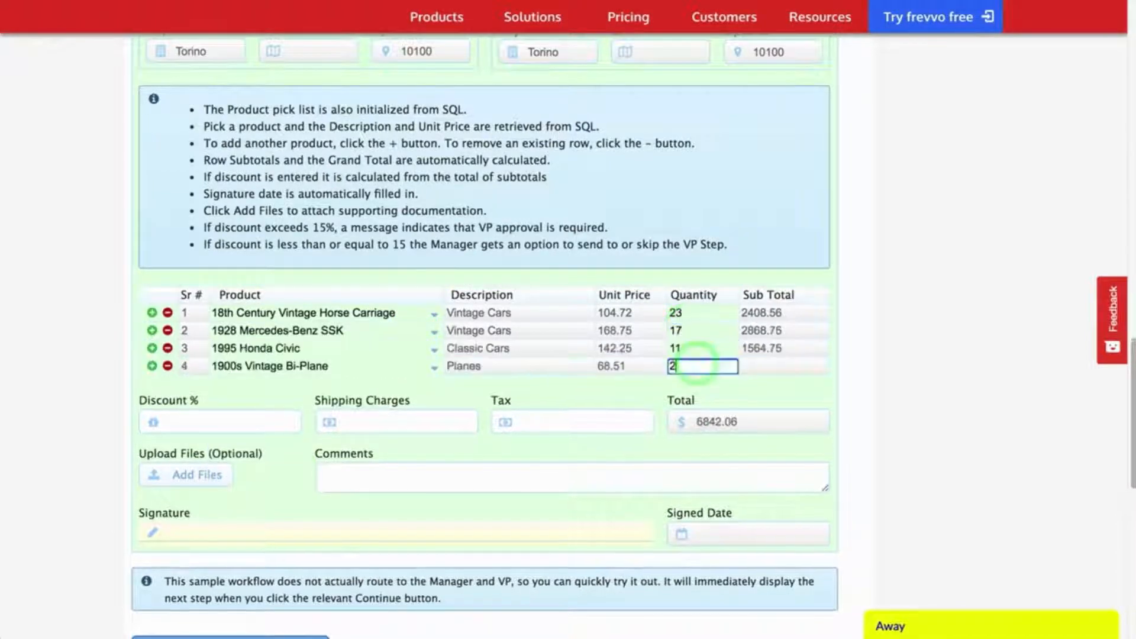
text(1)
key(Tab)
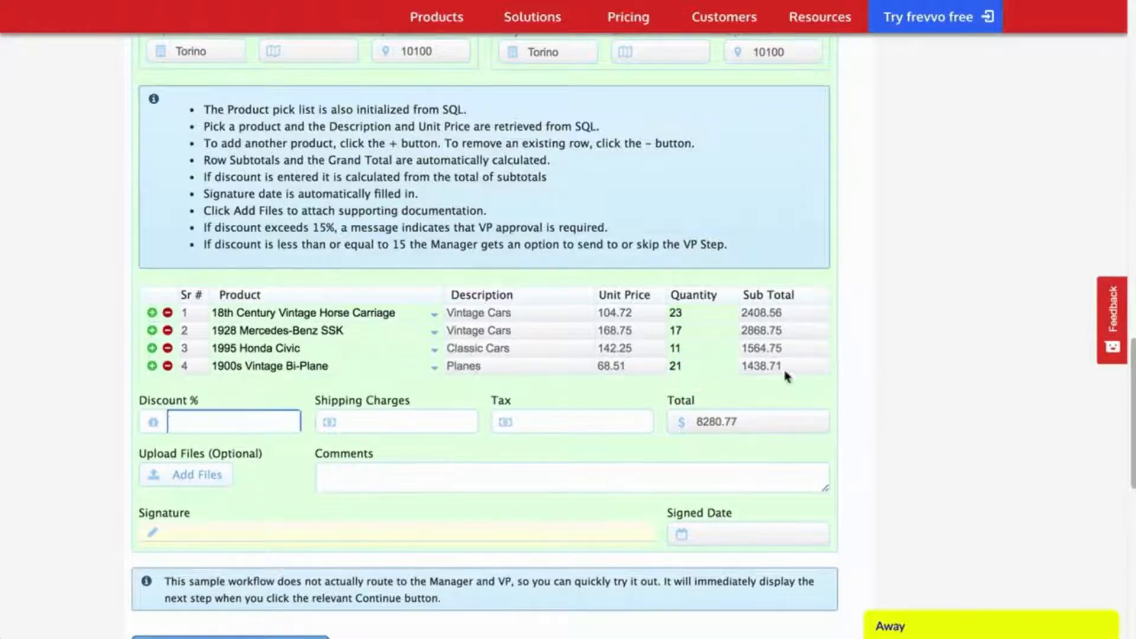
scroll(916, 471, down, 2)
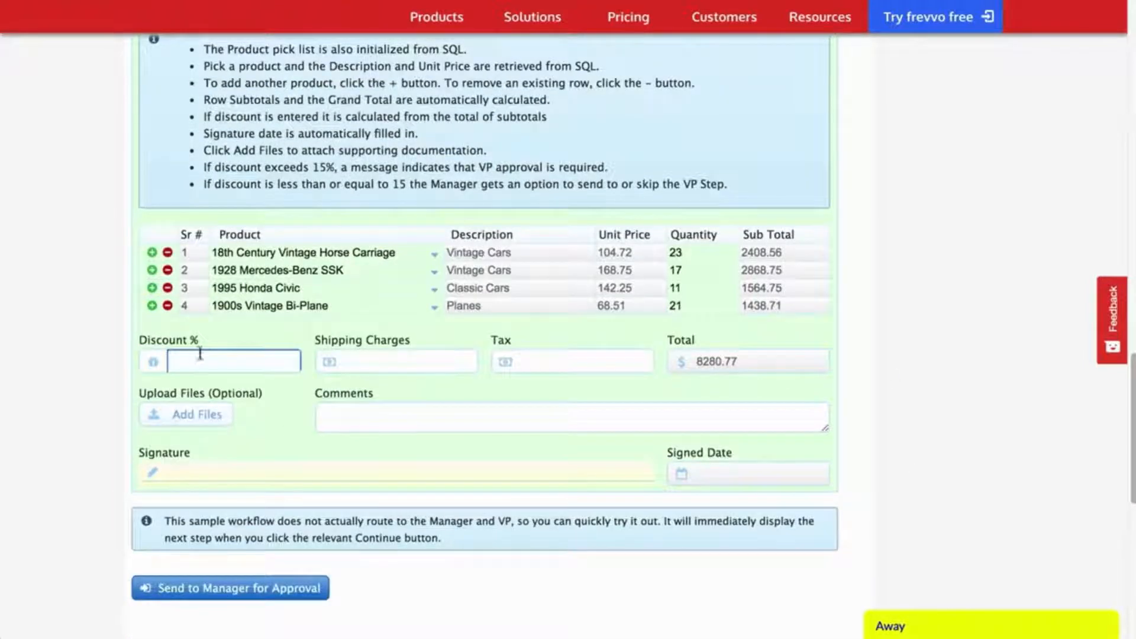
key(Tab)
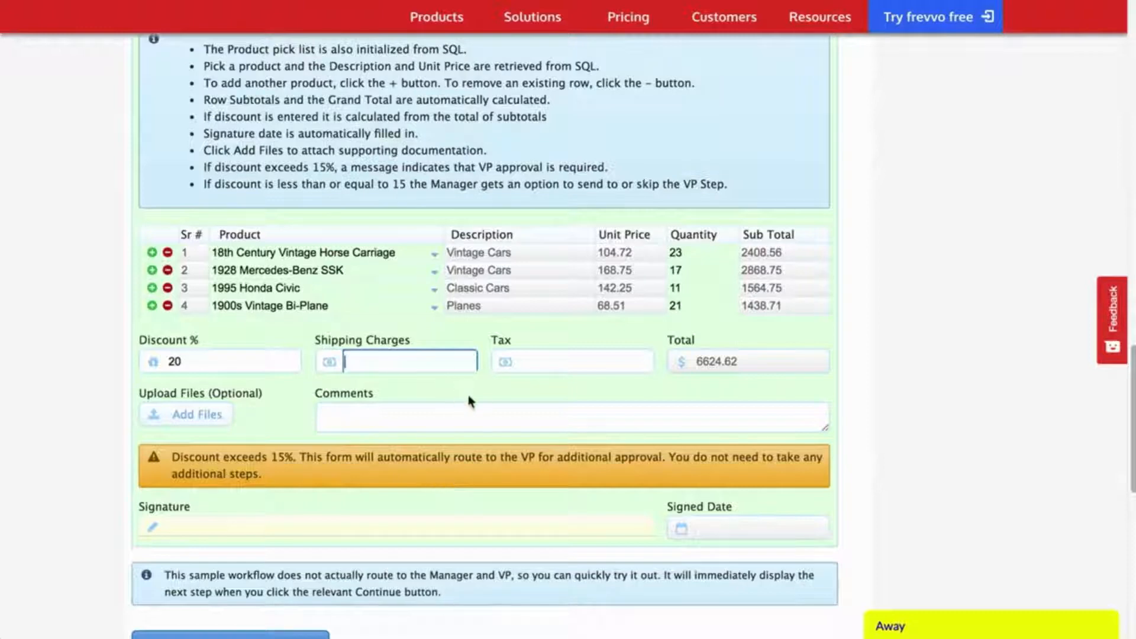
Step: Enter the 200.89 tax amount, then cancel the file attachment without adding anything
click(577, 358)
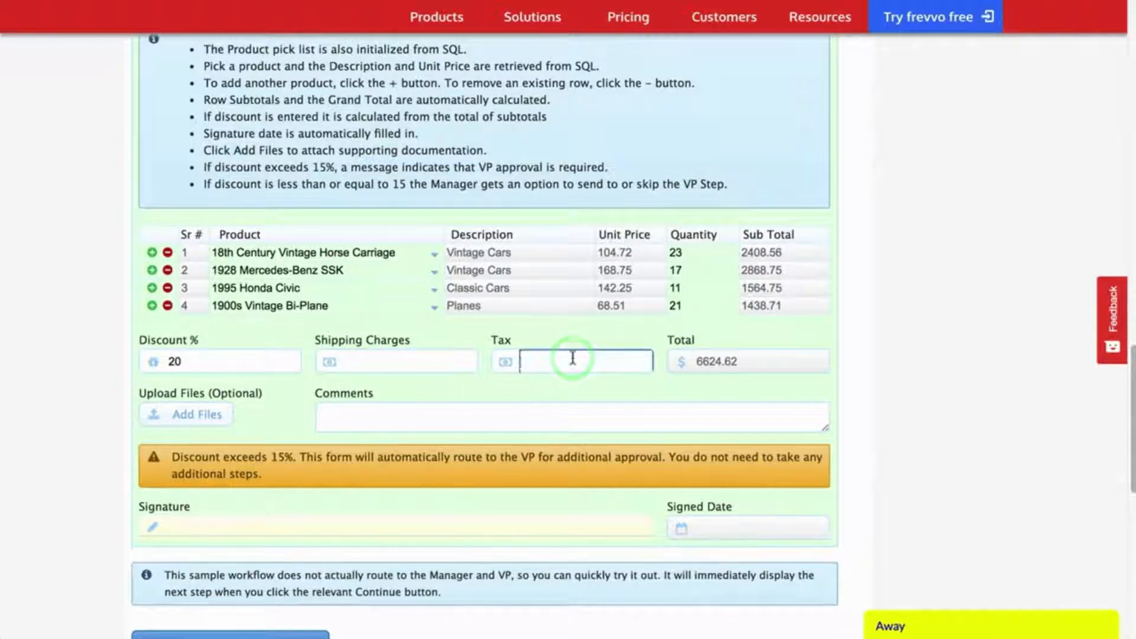
text(200.89)
key(Tab)
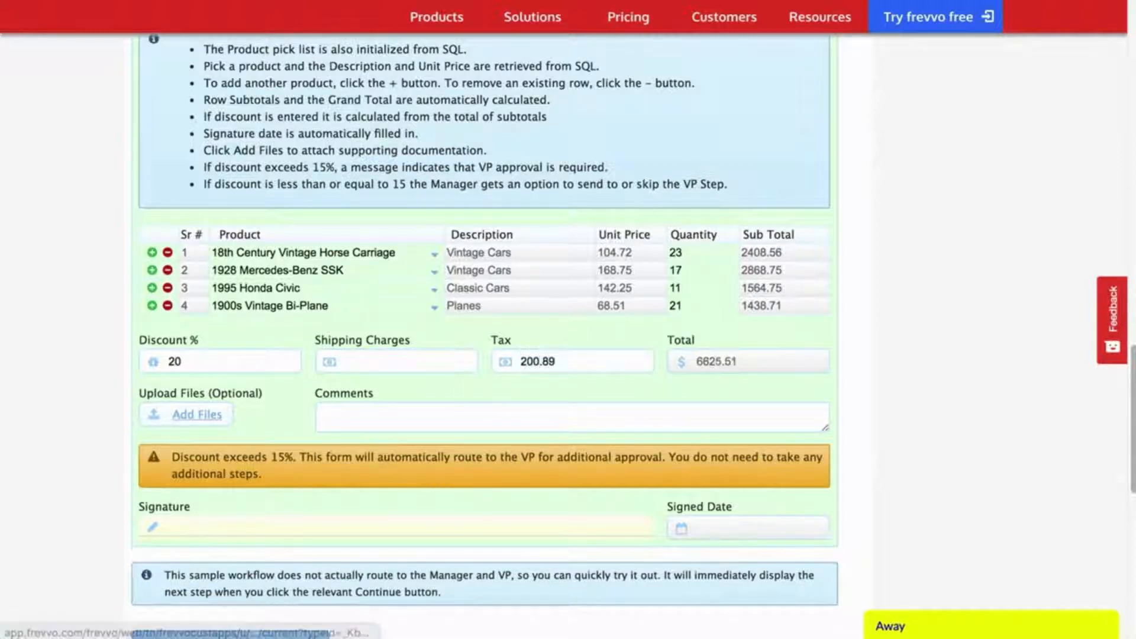
click(193, 417)
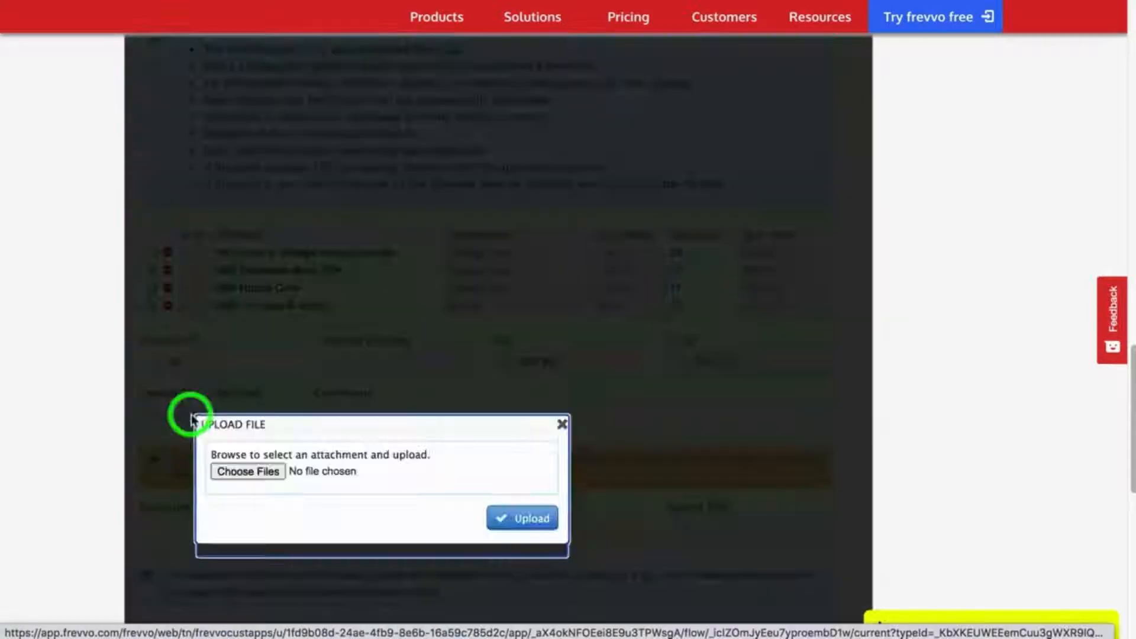
click(560, 425)
Step: Write a comment explaining the items are needed because stock is getting low
scroll(416, 330, down, 2)
click(415, 332)
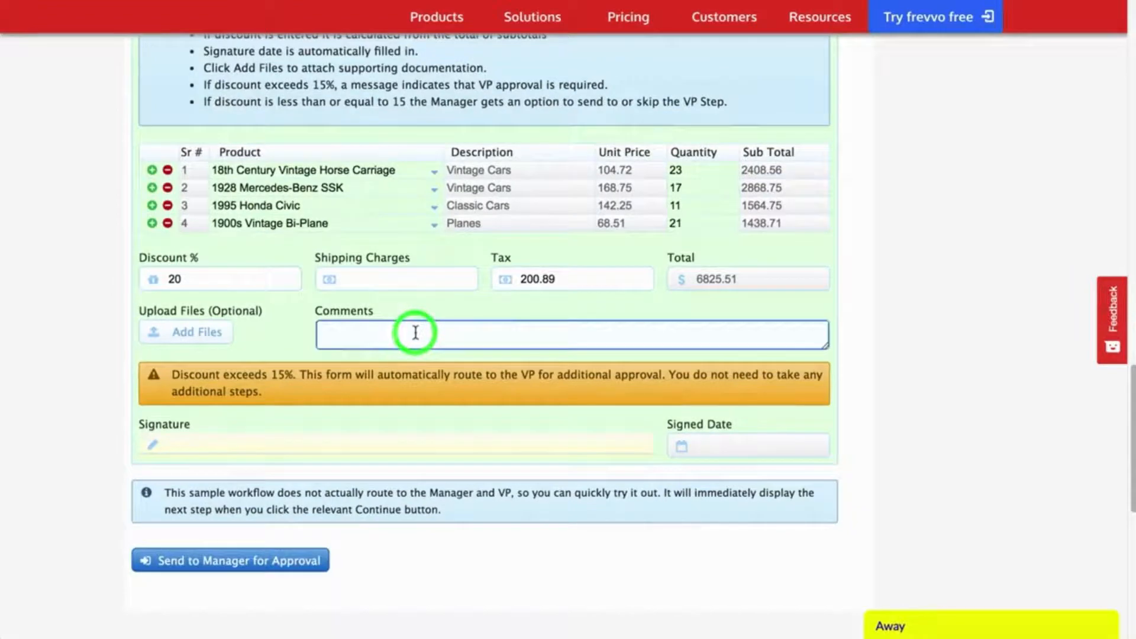
text(Need these since we are getting low on stock.)
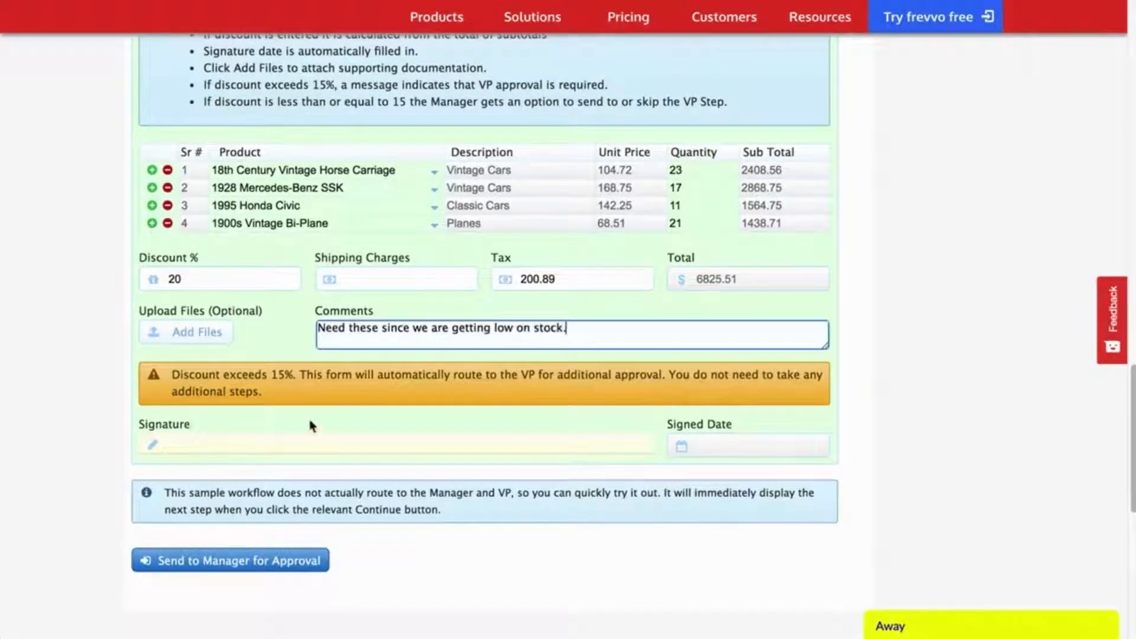
Step: Sign the order in the signature pad and send it to the manager for approval
click(349, 411)
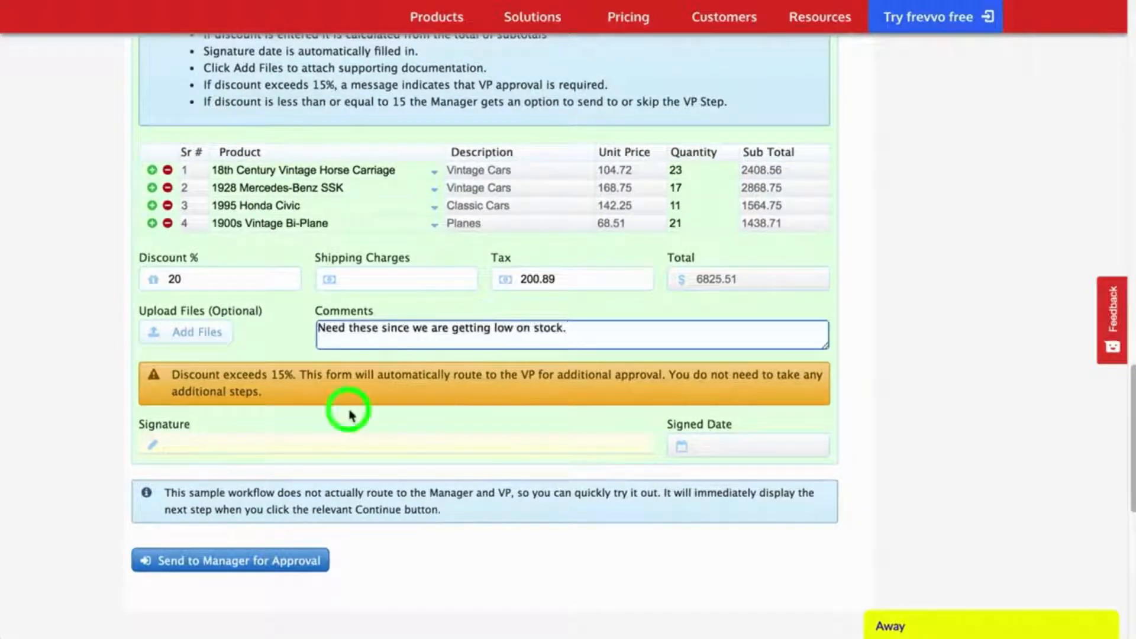
click(210, 449)
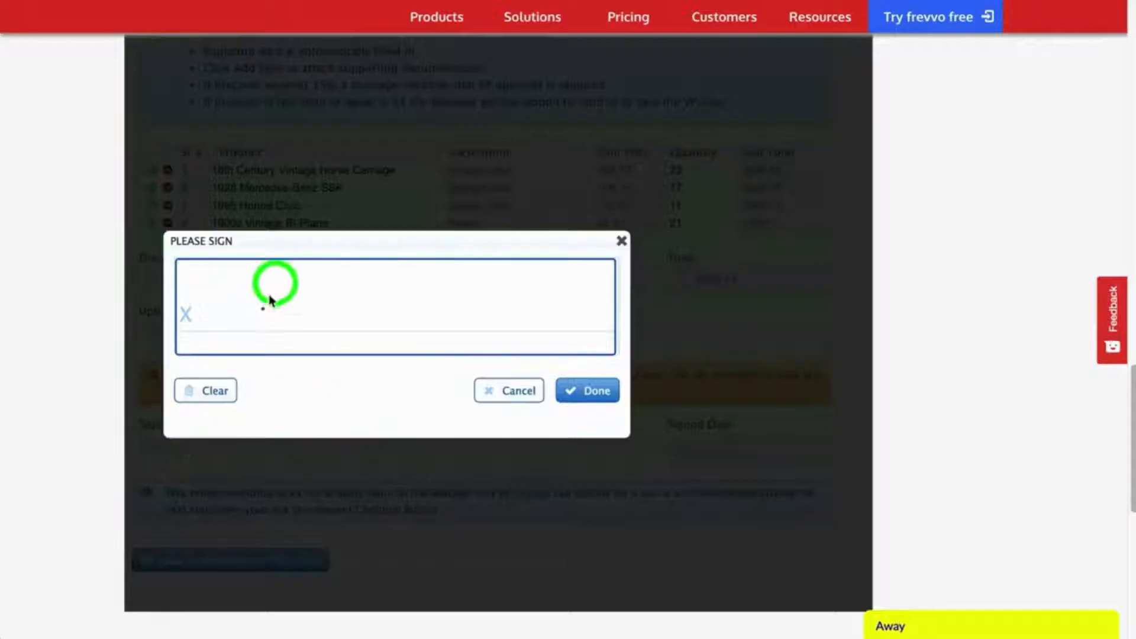
drag(273, 278, 459, 292)
click(588, 393)
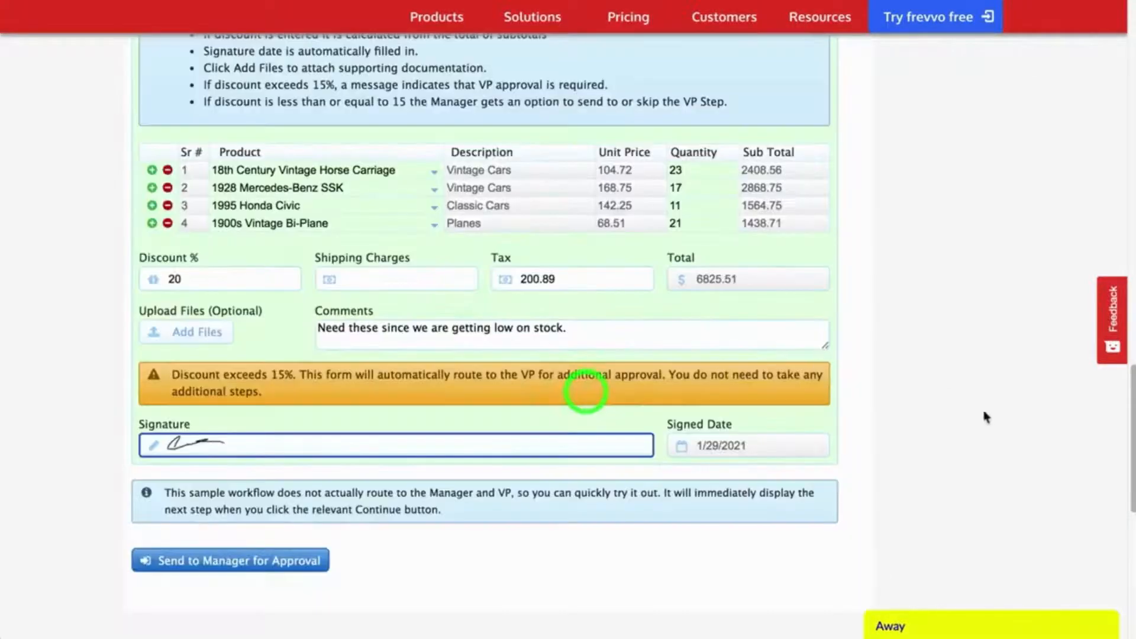
click(228, 562)
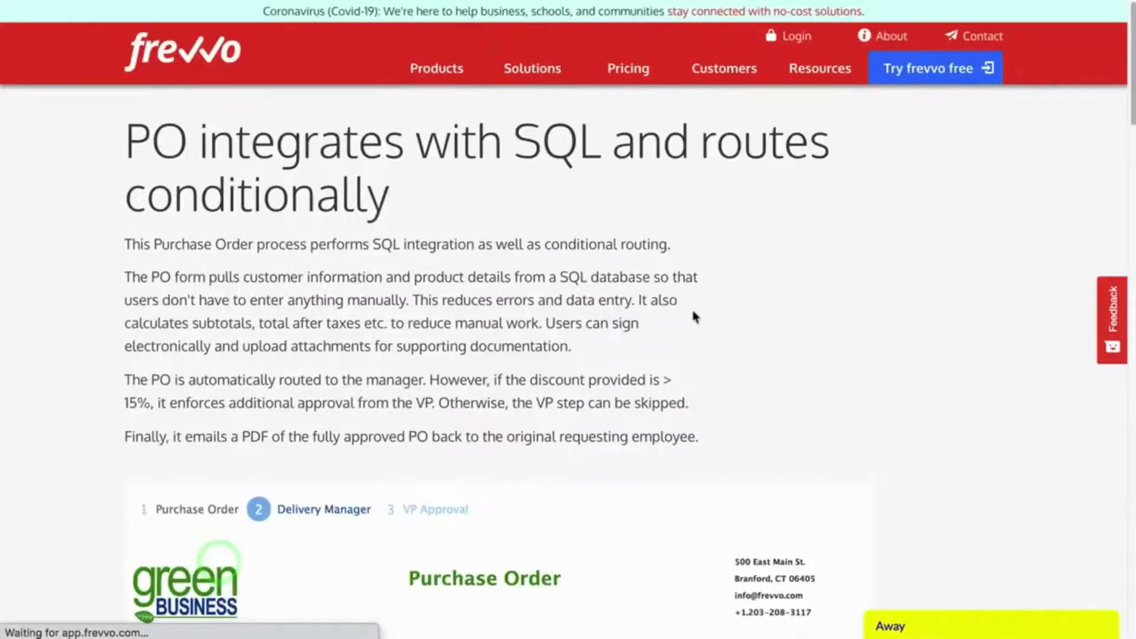
Step: Review the Employee Information and Order Information sections of the order
scroll(875, 338, down, 5)
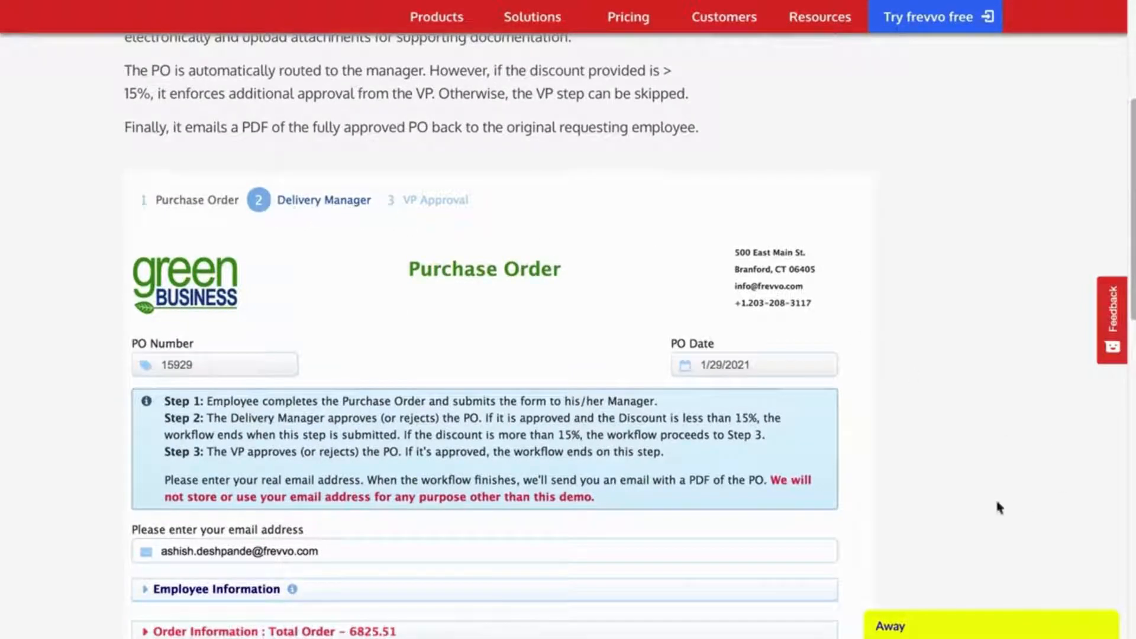
scroll(996, 507, down, 5)
click(142, 308)
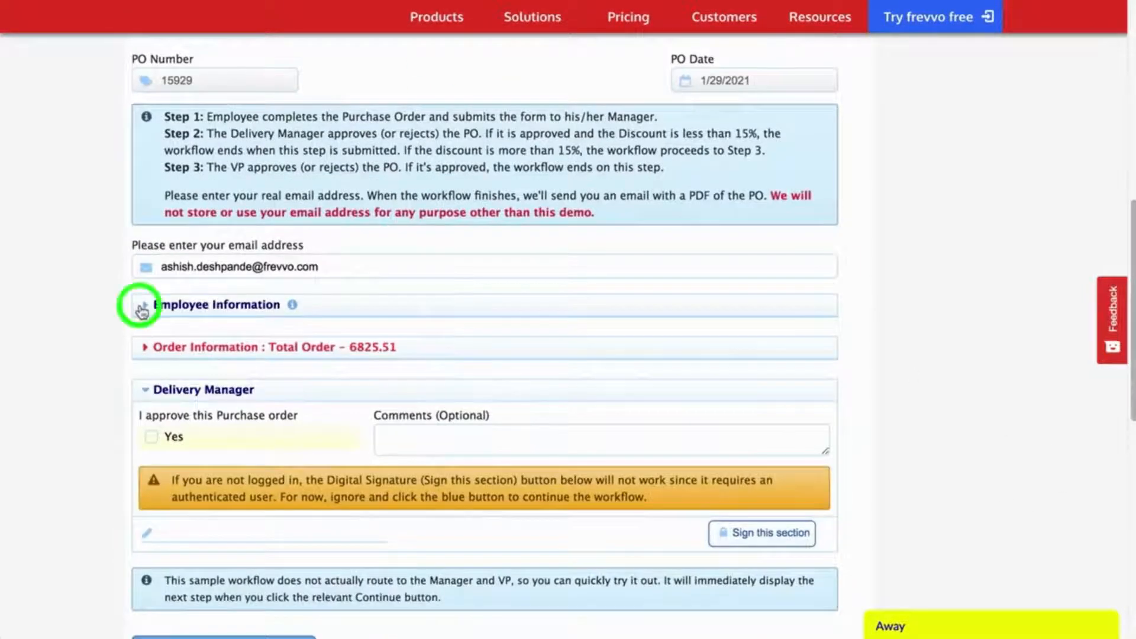
click(142, 309)
click(146, 350)
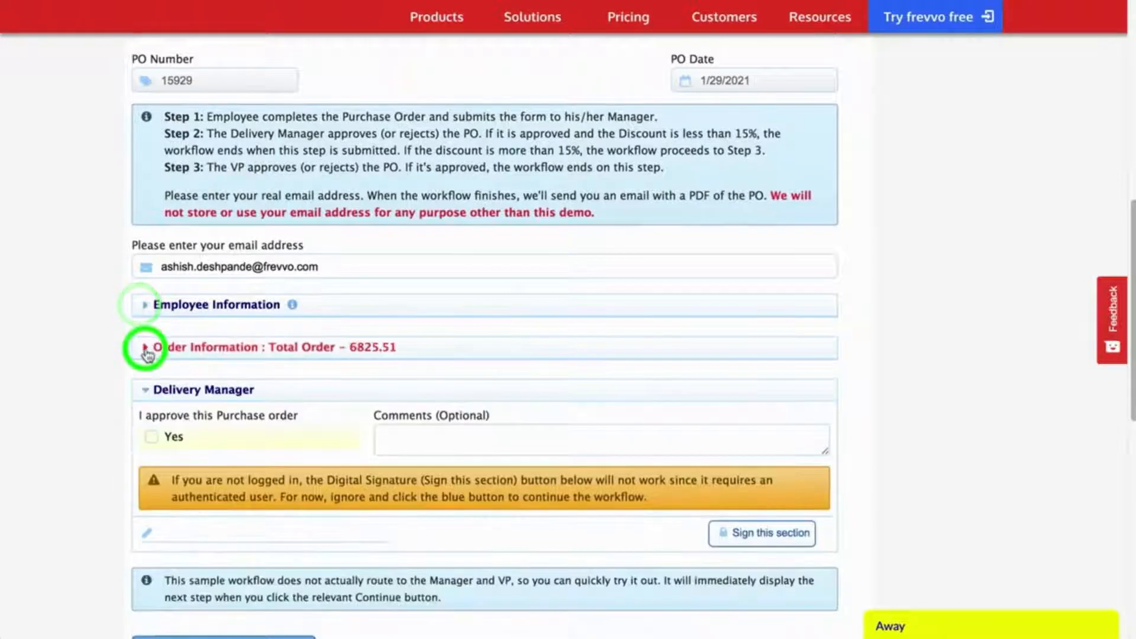
scroll(145, 348, down, 3)
click(144, 168)
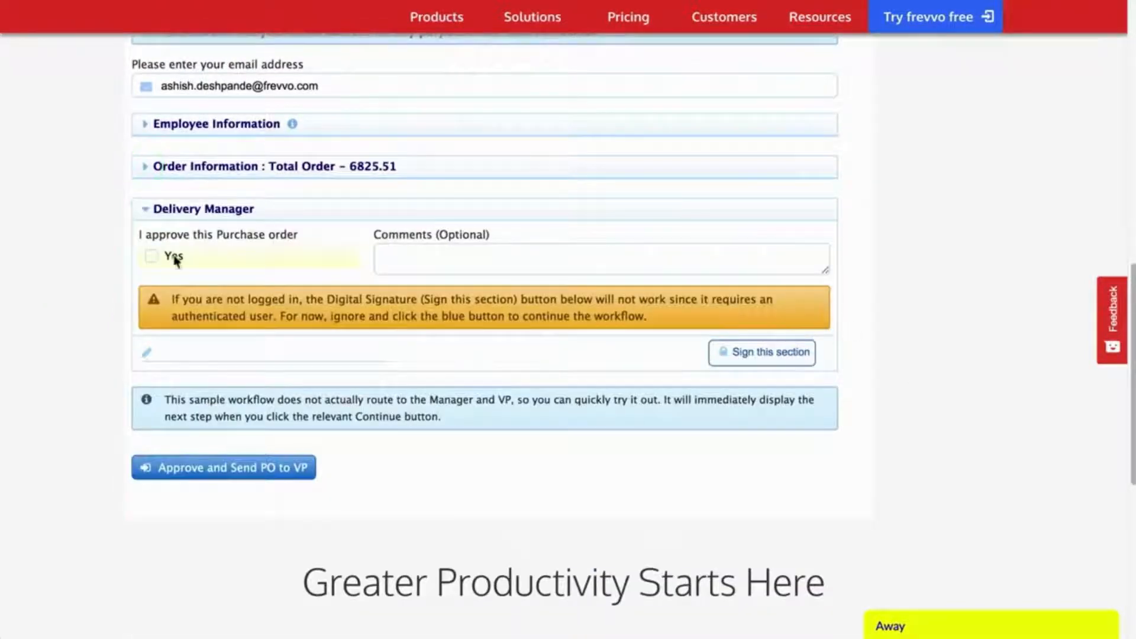
Step: Mark the order approved with comment 'Looks good to me' and send it to the VP
click(176, 258)
click(486, 262)
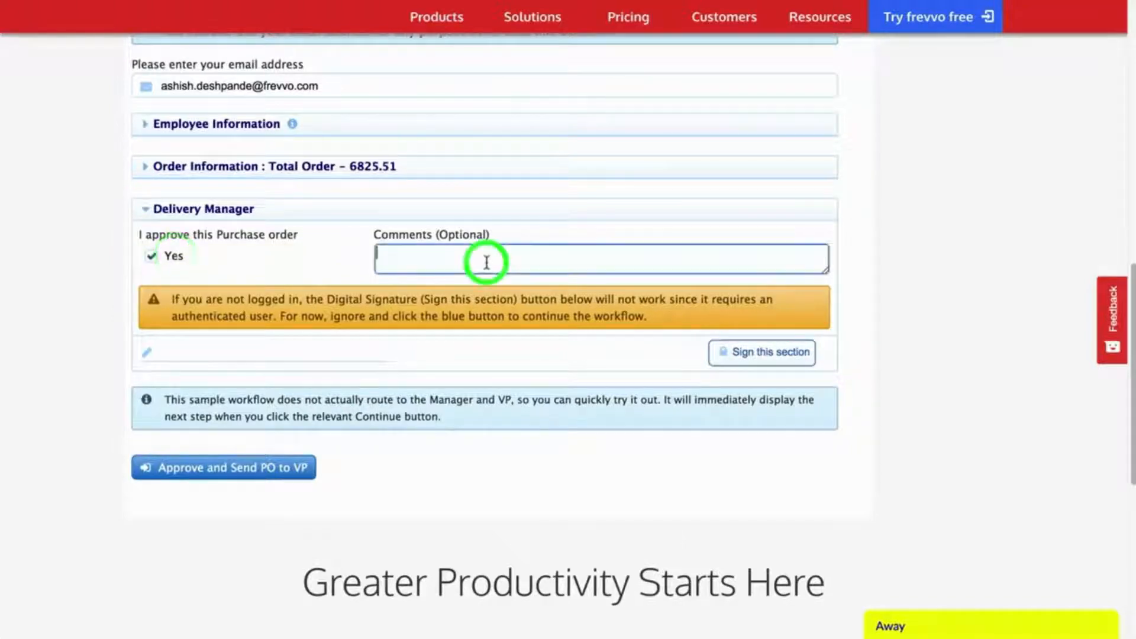
text(Looks good to me)
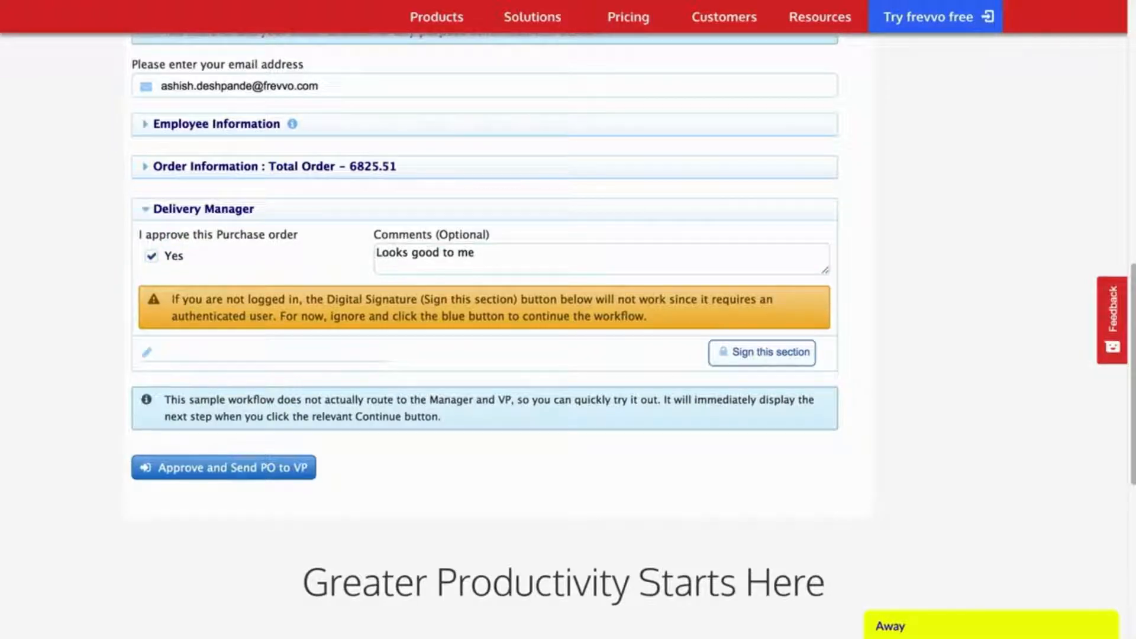
click(965, 332)
click(189, 470)
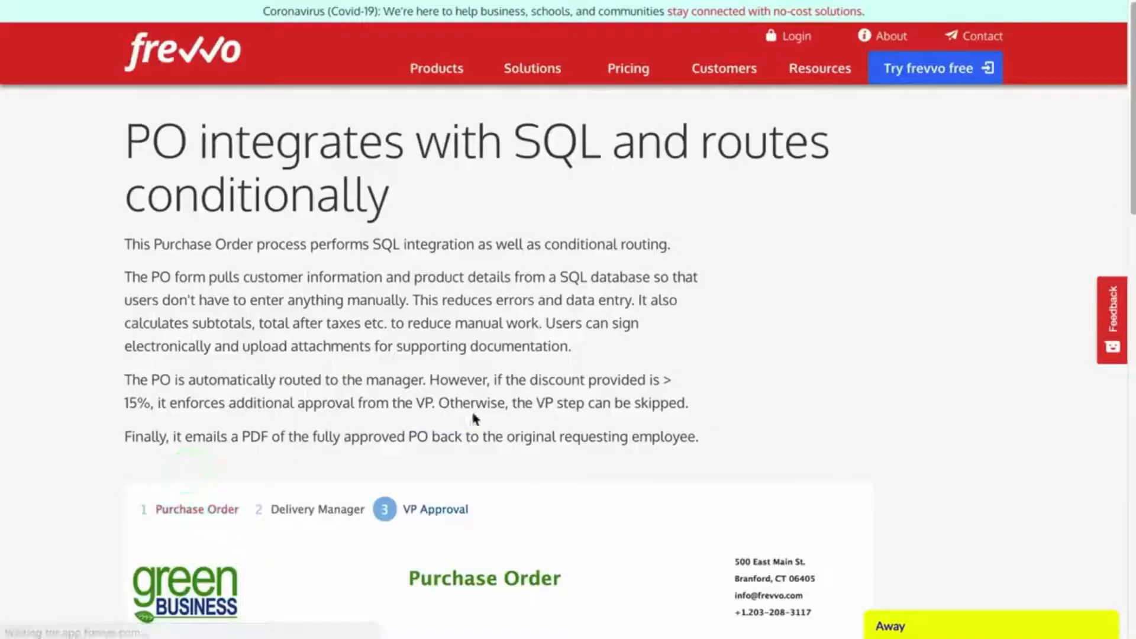
Step: Review the Order Information section before the VP decision
scroll(802, 400, down, 5)
scroll(803, 404, down, 6)
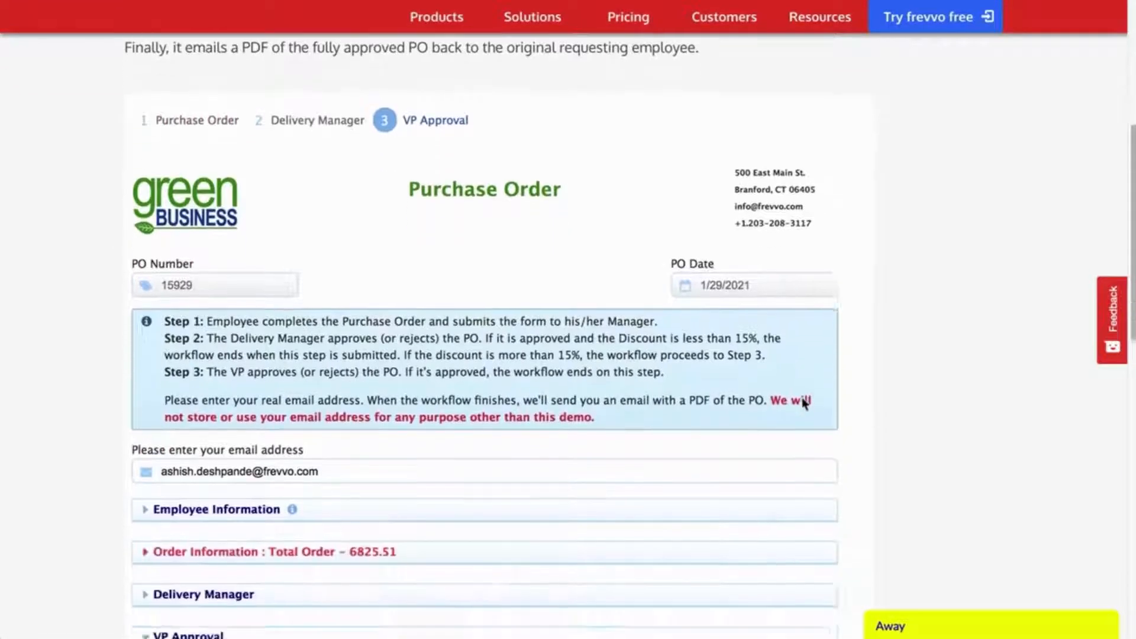
scroll(801, 397, down, 3)
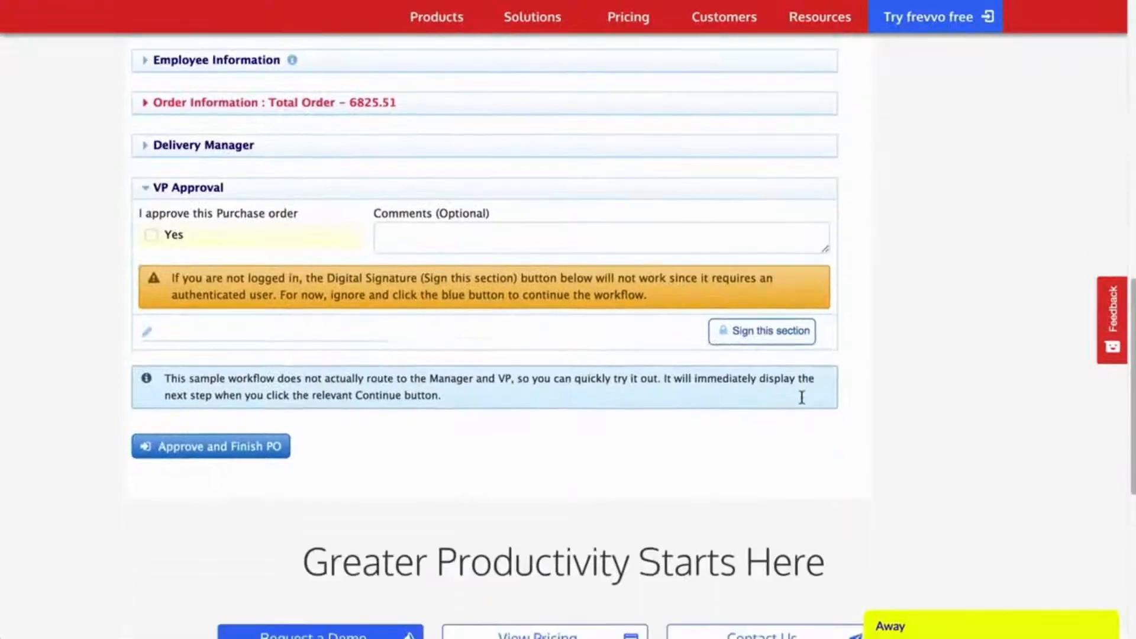
click(142, 103)
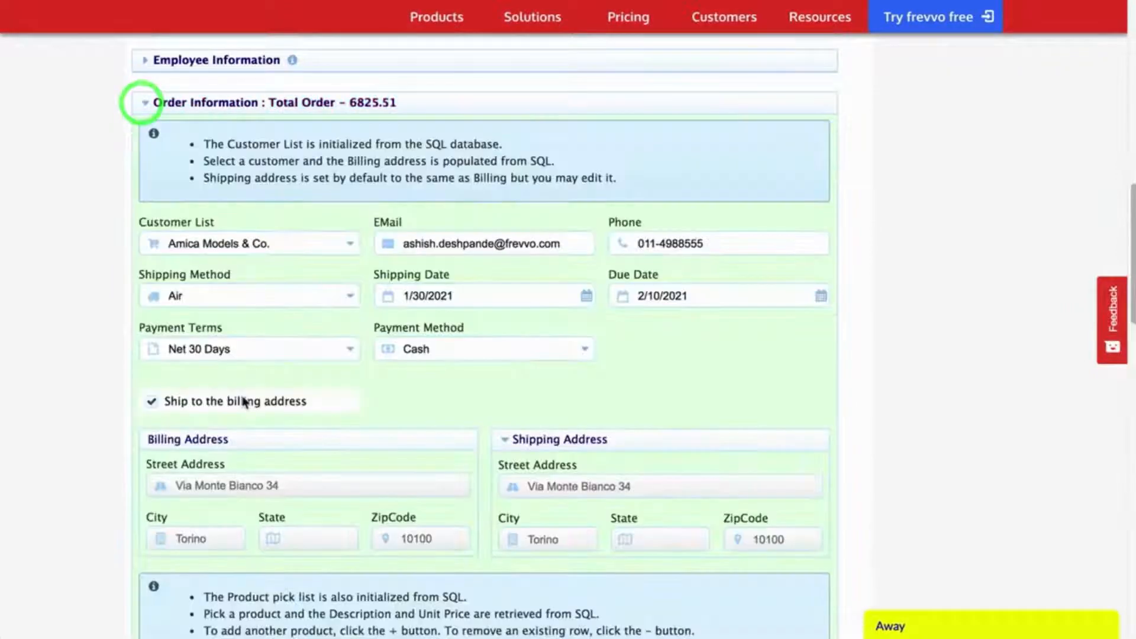
scroll(244, 402, down, 5)
scroll(244, 403, down, 3)
scroll(190, 435, up, 8)
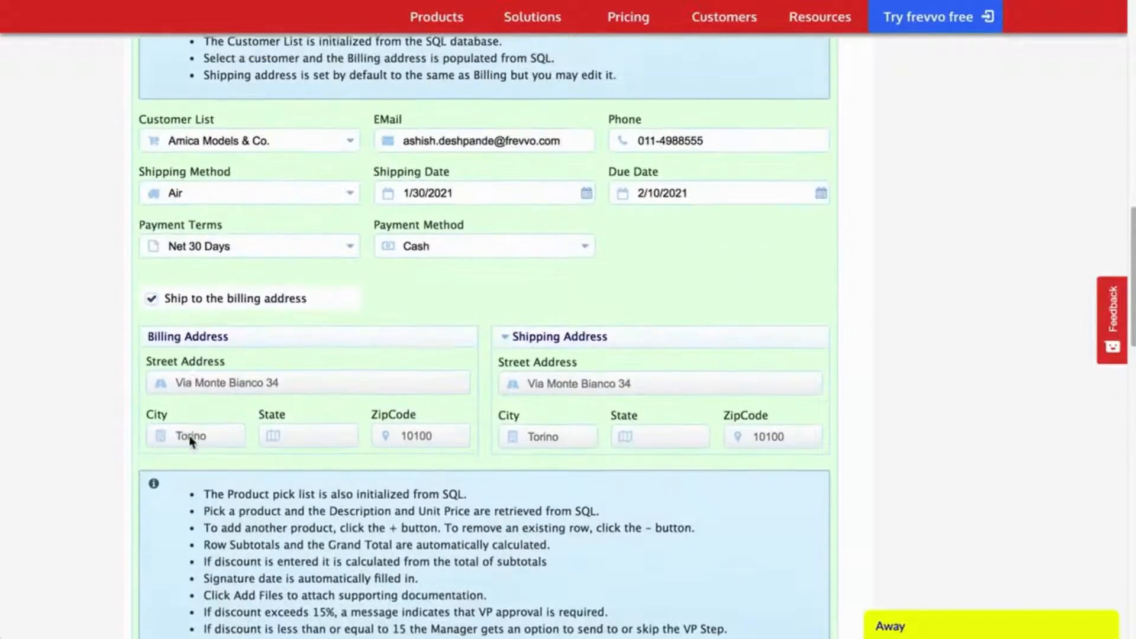
click(144, 113)
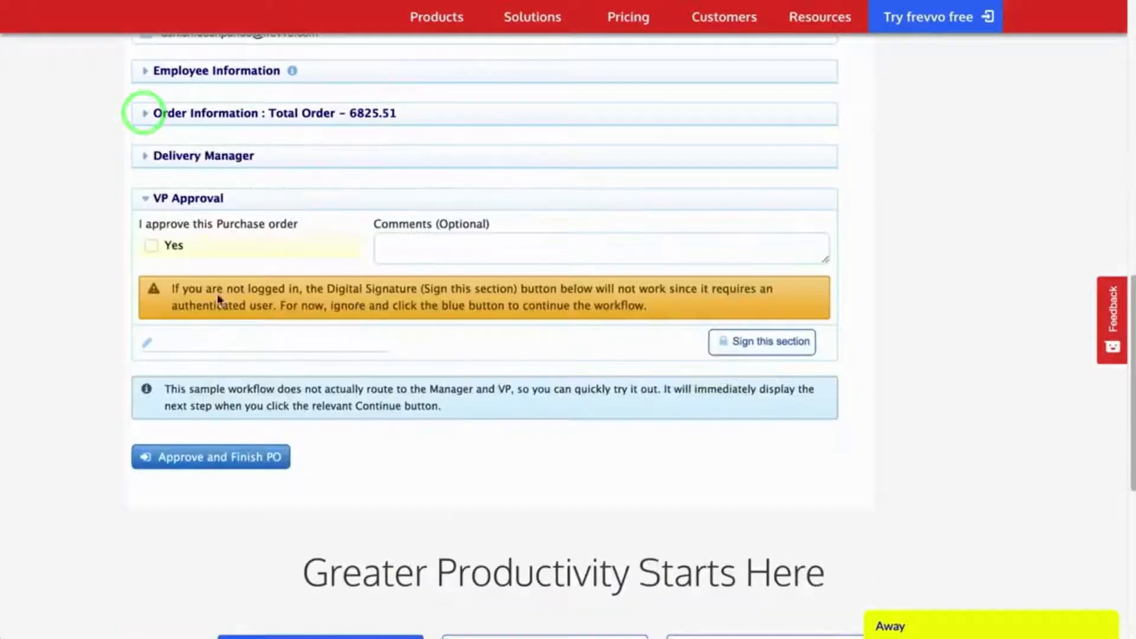
Step: Mark the order VP-approved with comment 'Looks good to me' and finish the PO
click(168, 244)
click(426, 243)
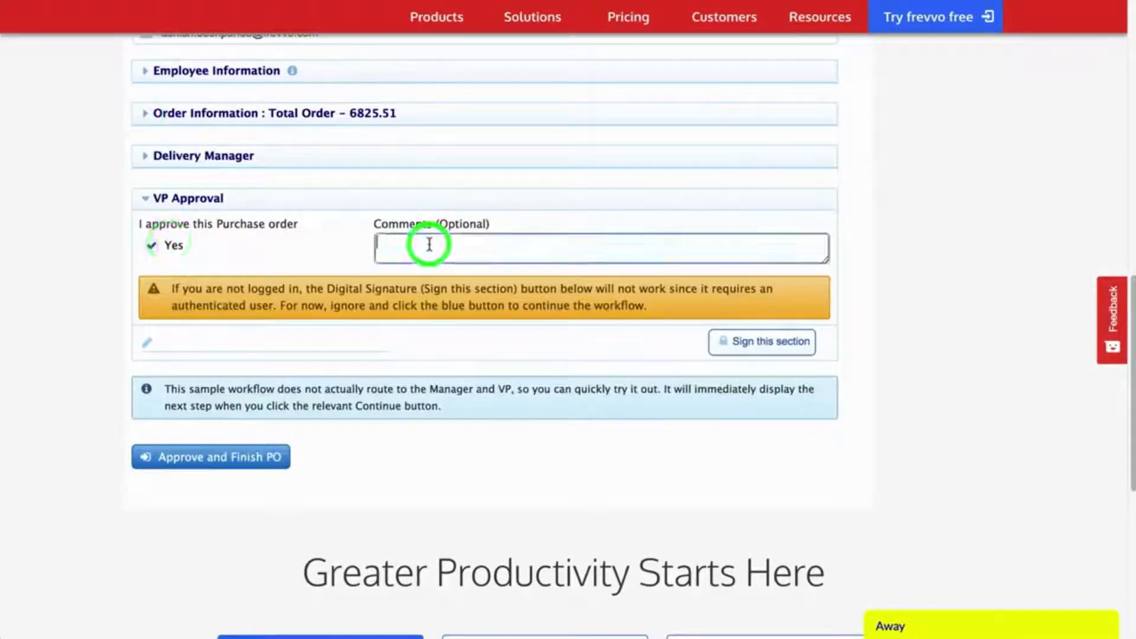
text(Looks good )
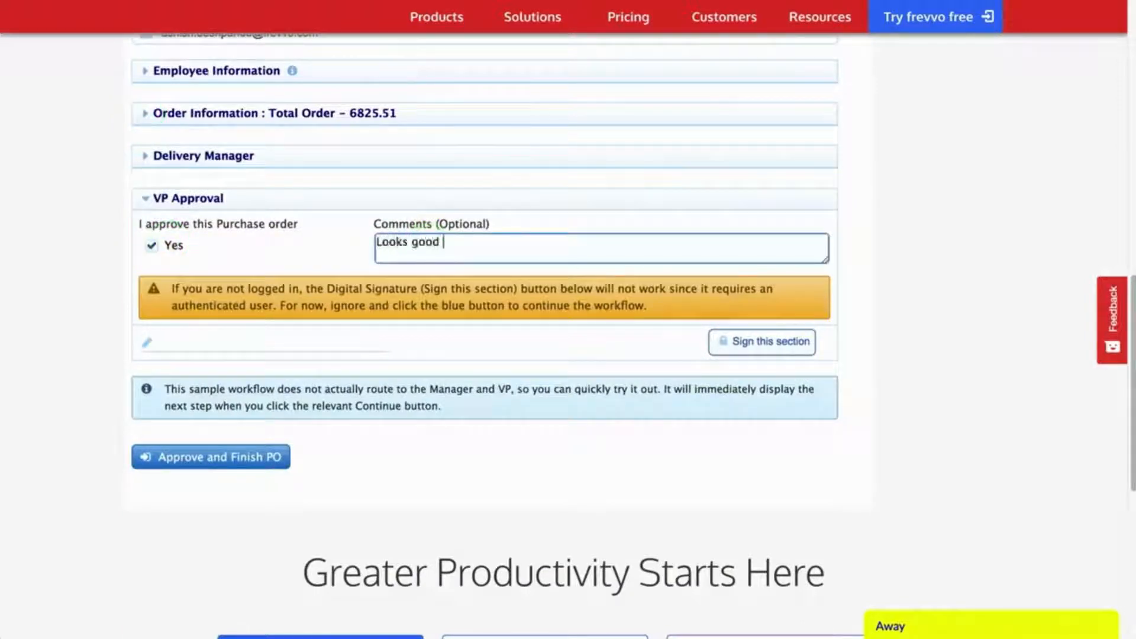
text(to me)
click(401, 444)
click(213, 464)
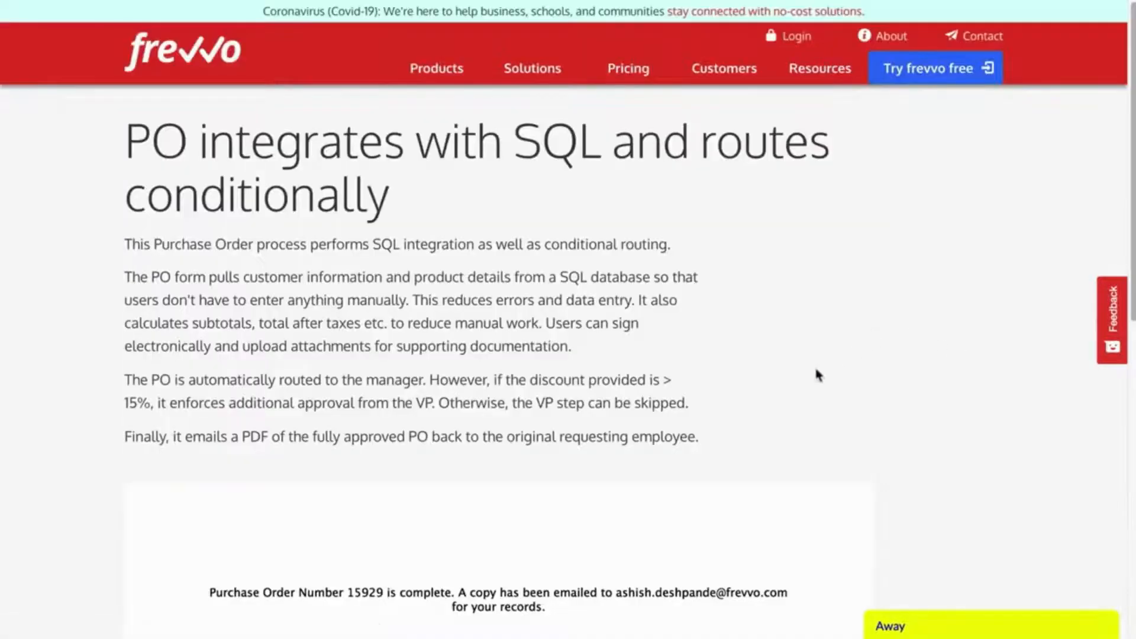
scroll(817, 374, down, 5)
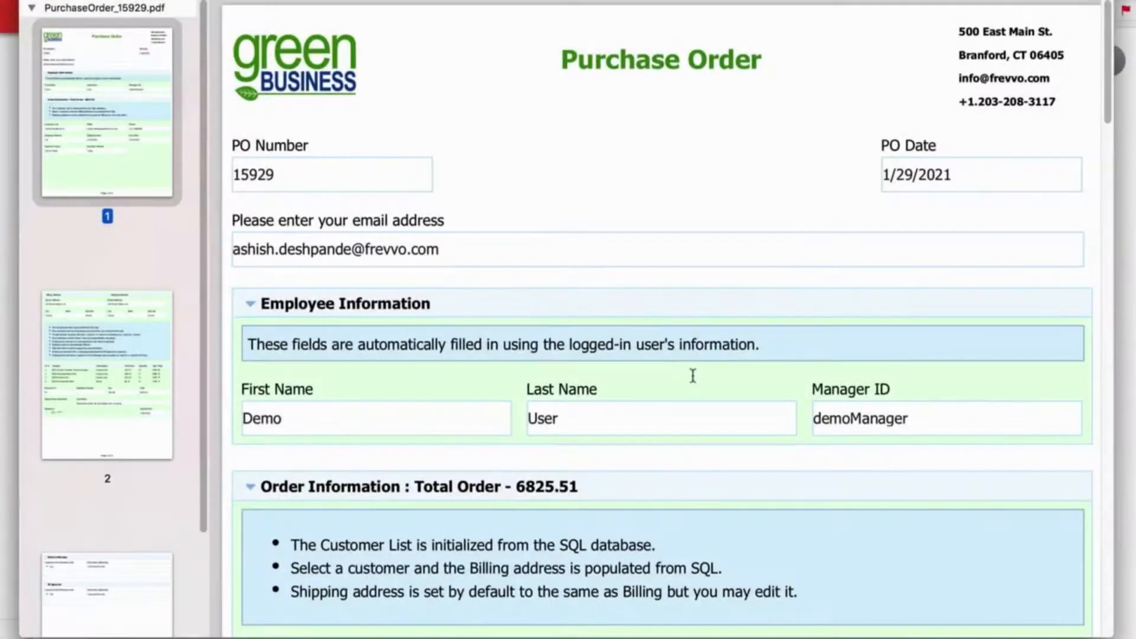
Step: Scroll through PurchaseOrder_15929.pdf to the Delivery Manager and VP Approval sections on page 3
scroll(692, 376, down, 15)
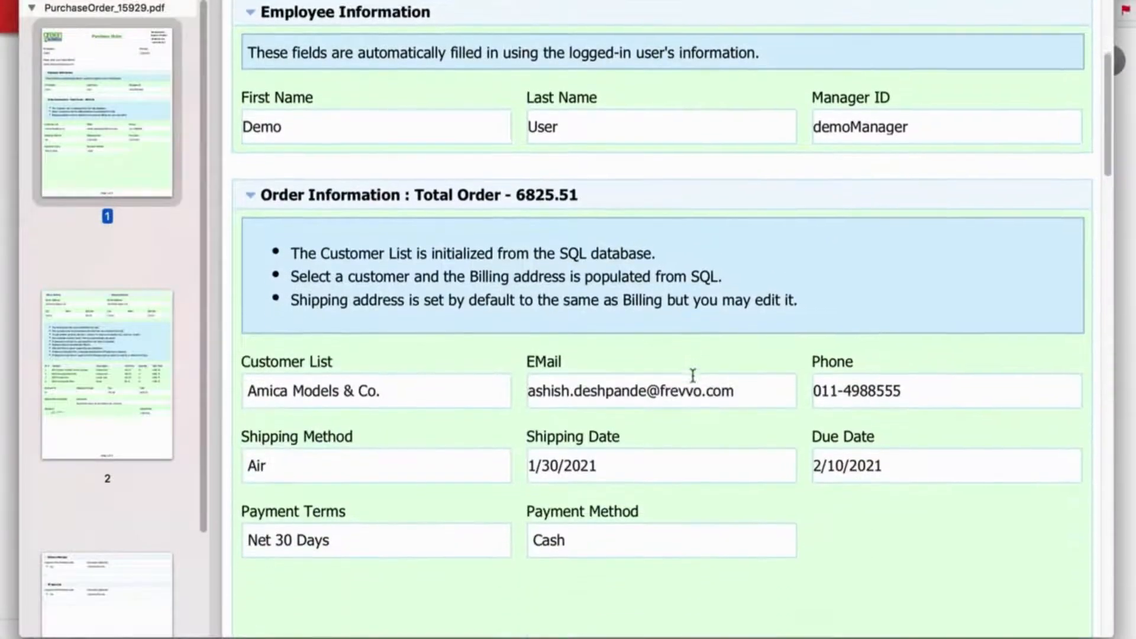
scroll(692, 376, down, 2)
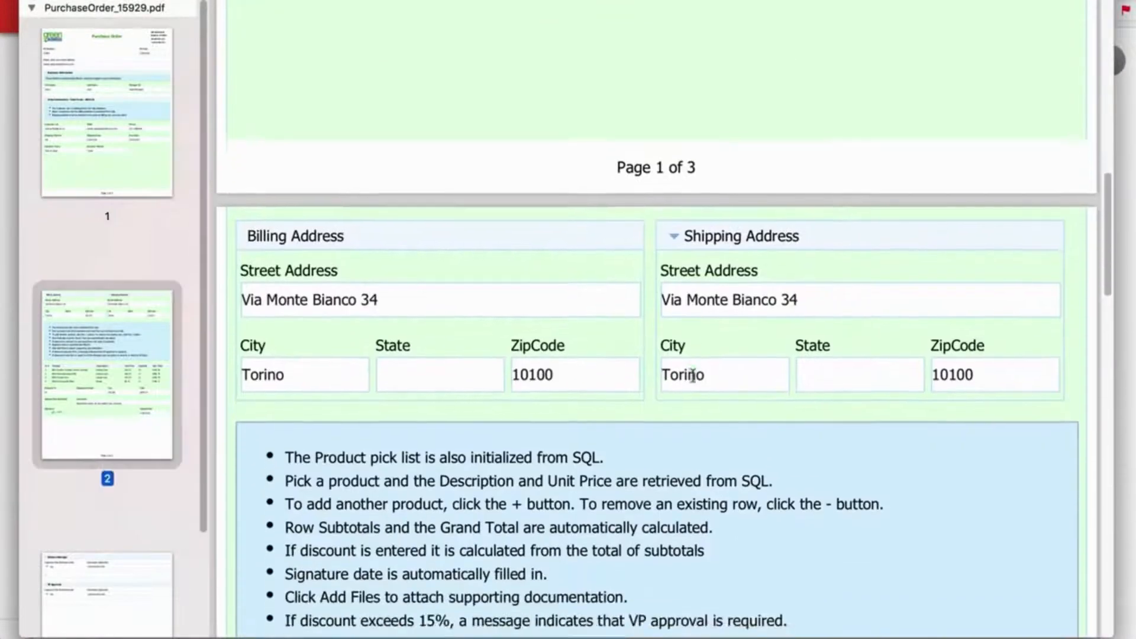
scroll(747, 296, down, 12)
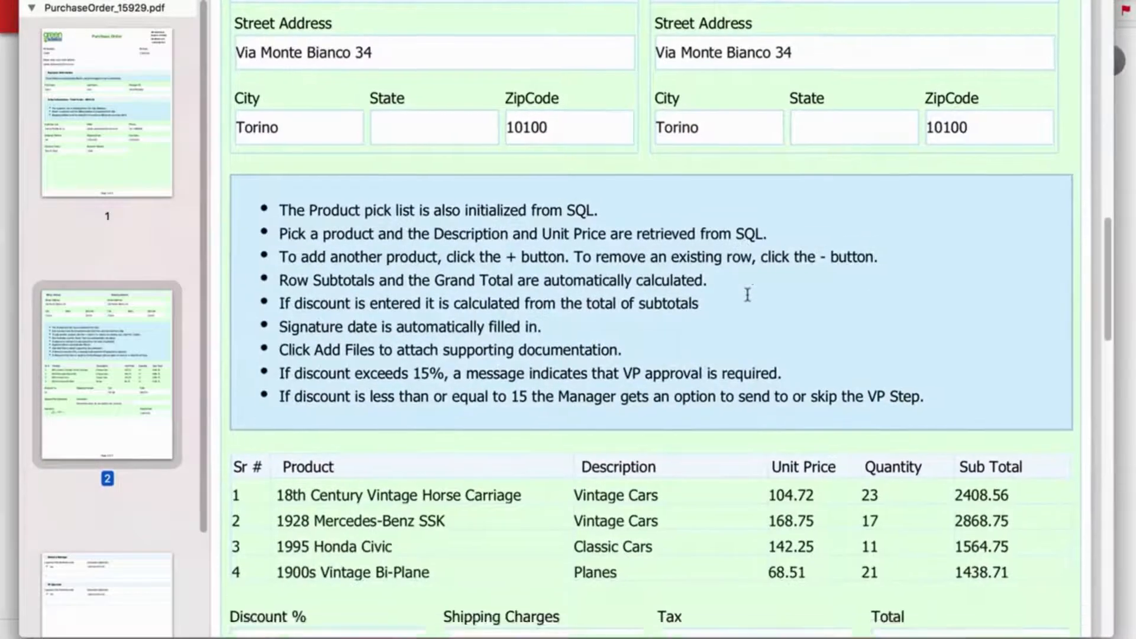
scroll(748, 294, down, 20)
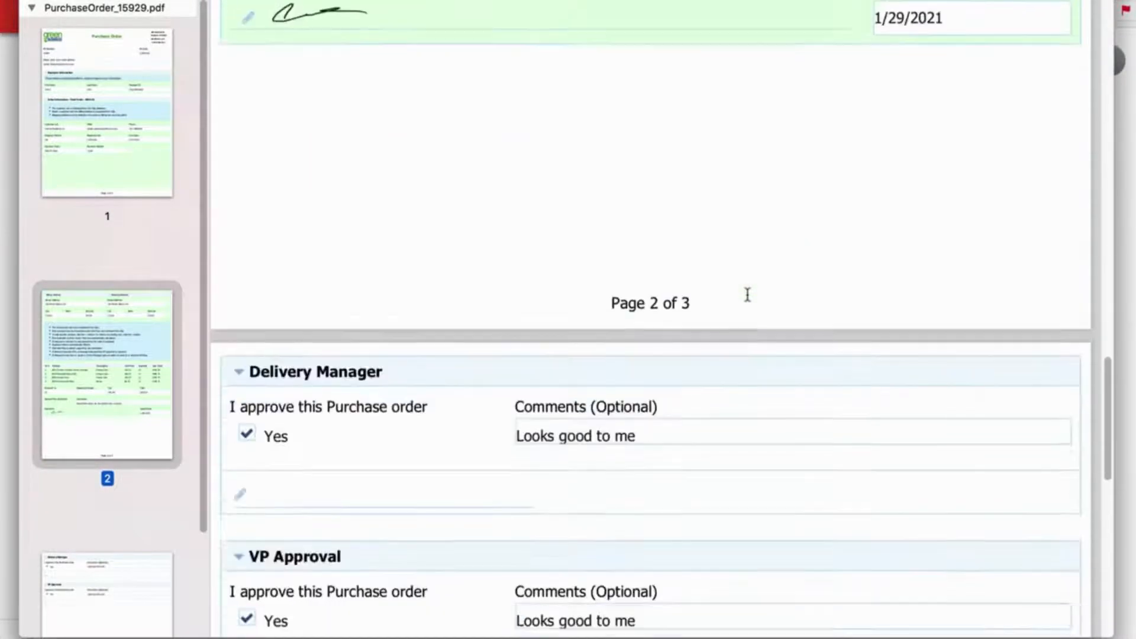
scroll(671, 378, down, 10)
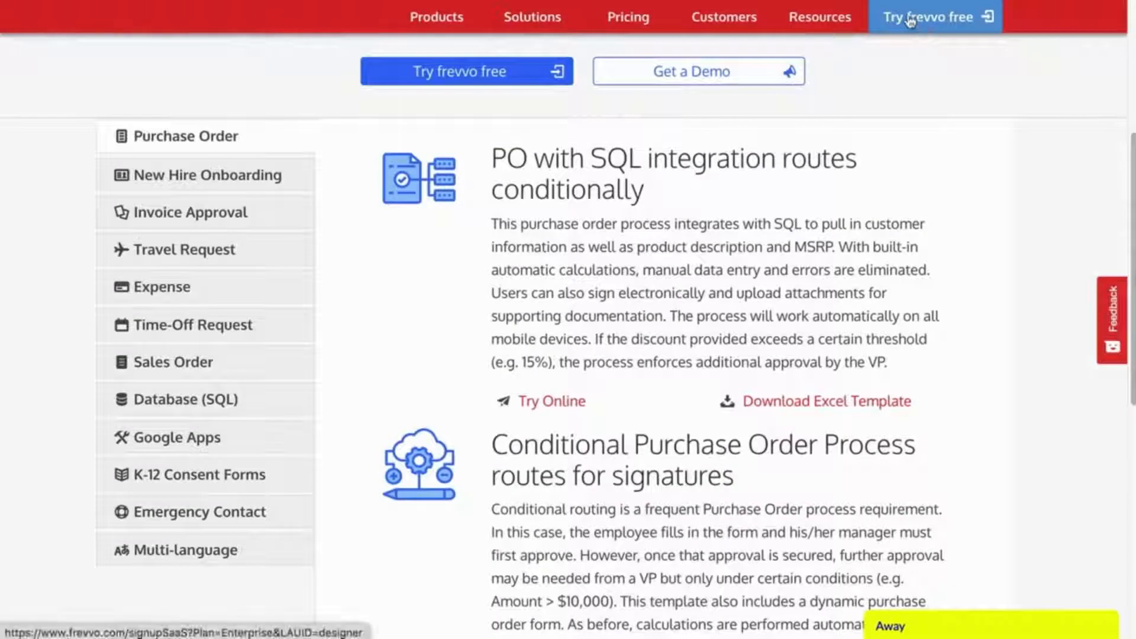
Step: Go to the frevvo free trial and choose to install a prebuilt template
click(911, 19)
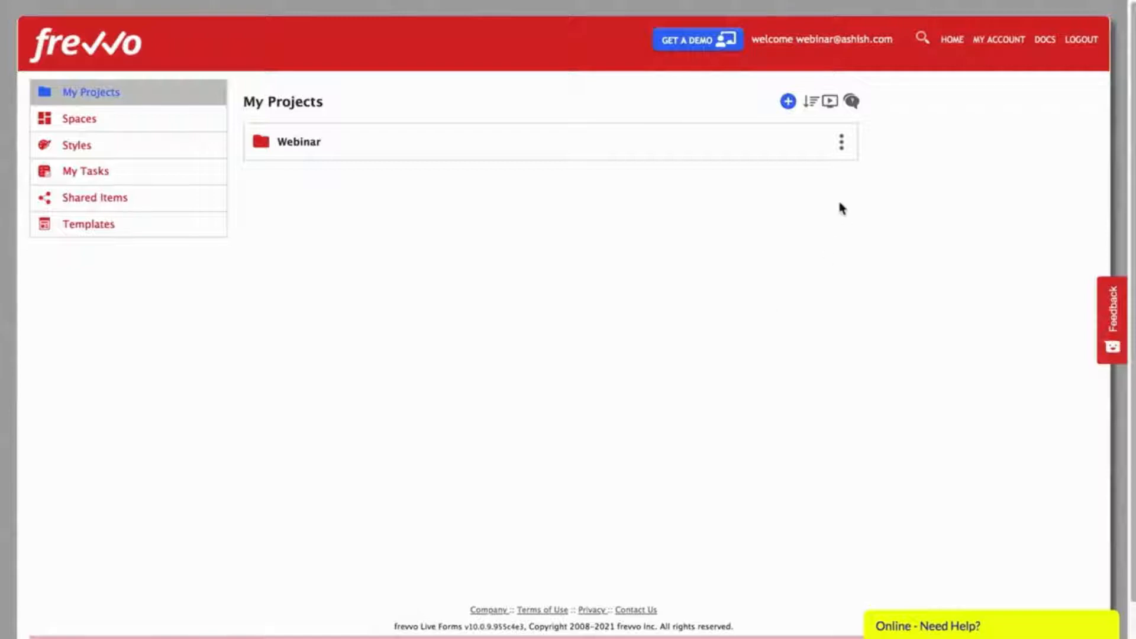
click(788, 103)
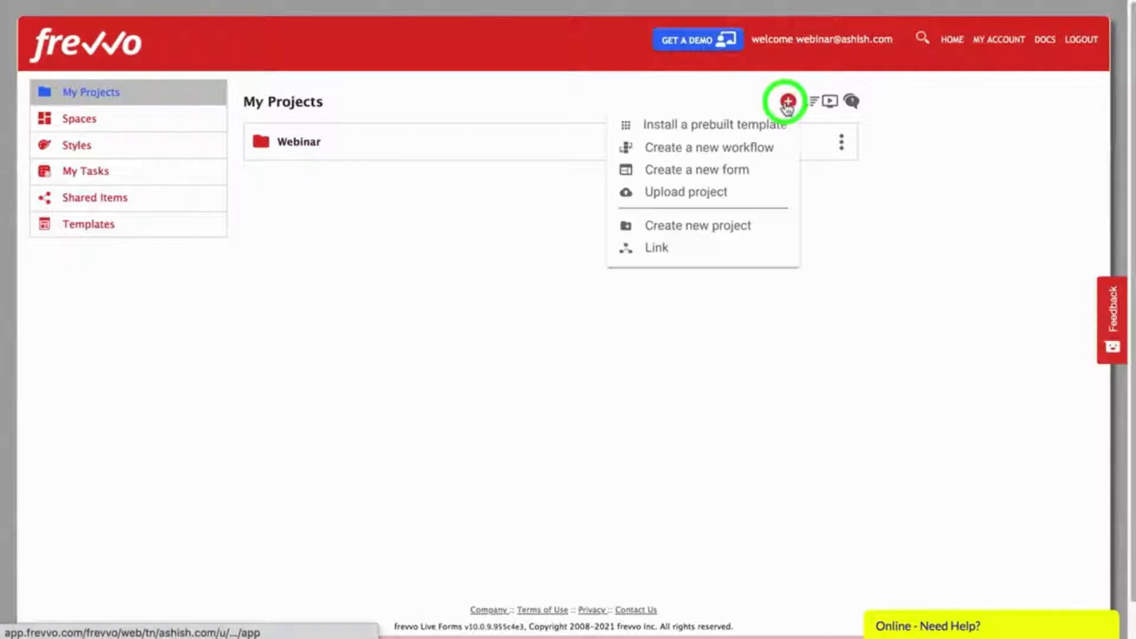
click(724, 127)
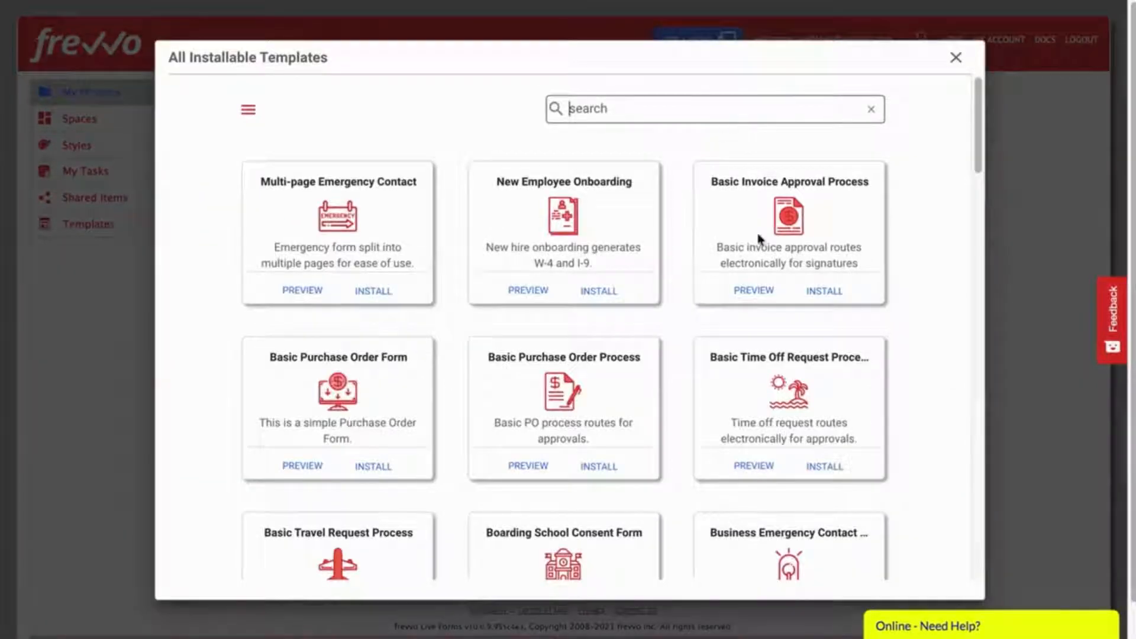
scroll(910, 449, down, 10)
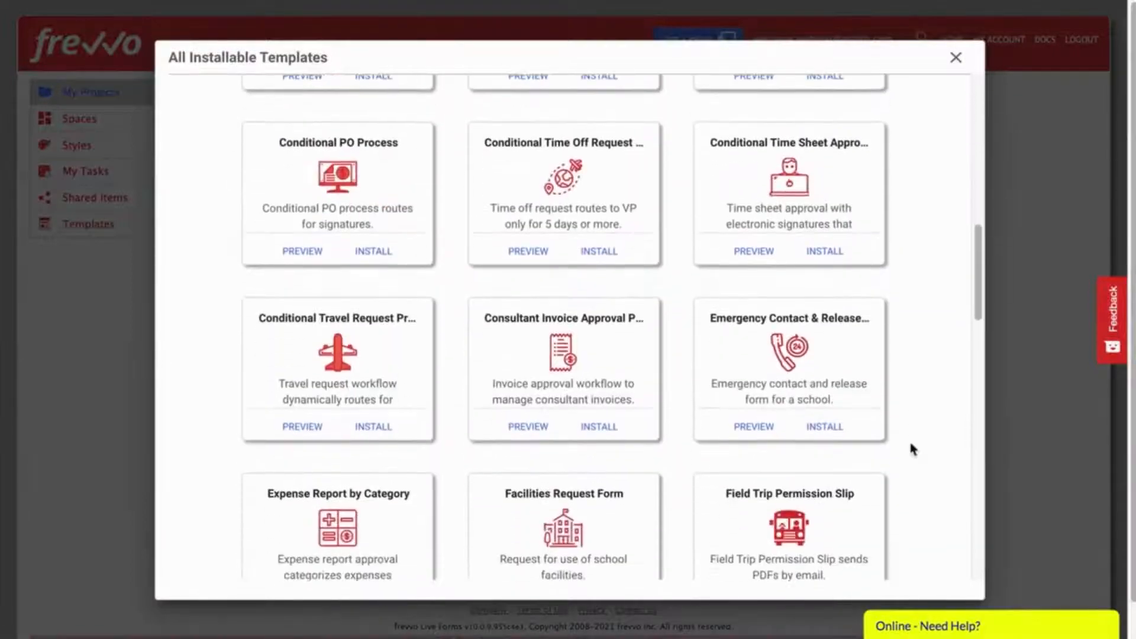
scroll(910, 445, up, 10)
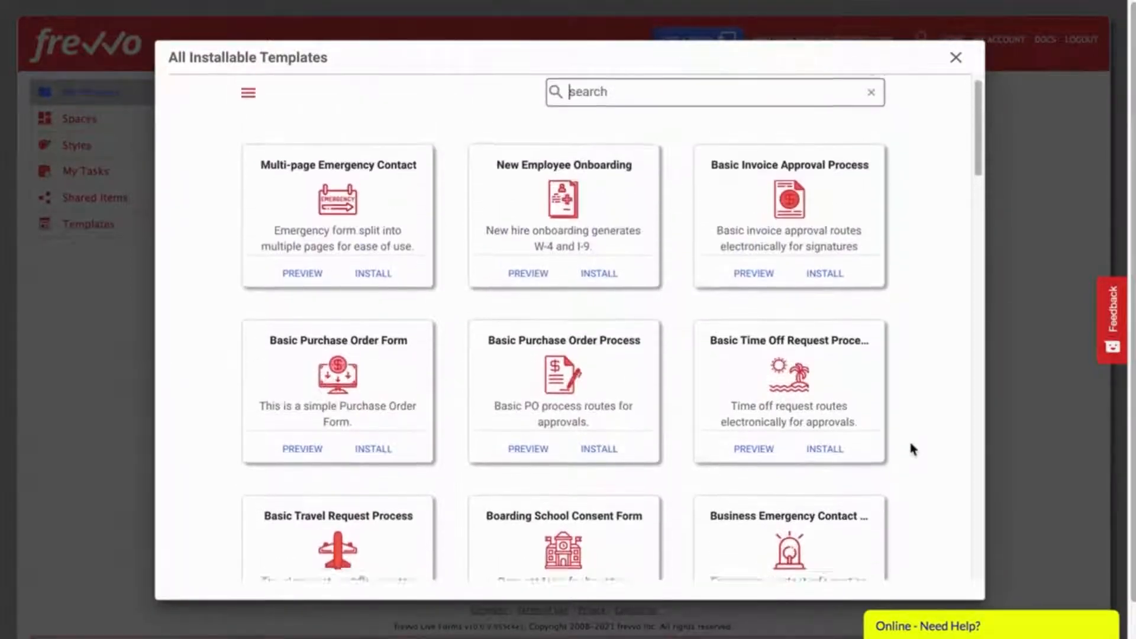
Step: Search templates for 'invo' and install Basic Invoice Approval Process as a new project
click(247, 109)
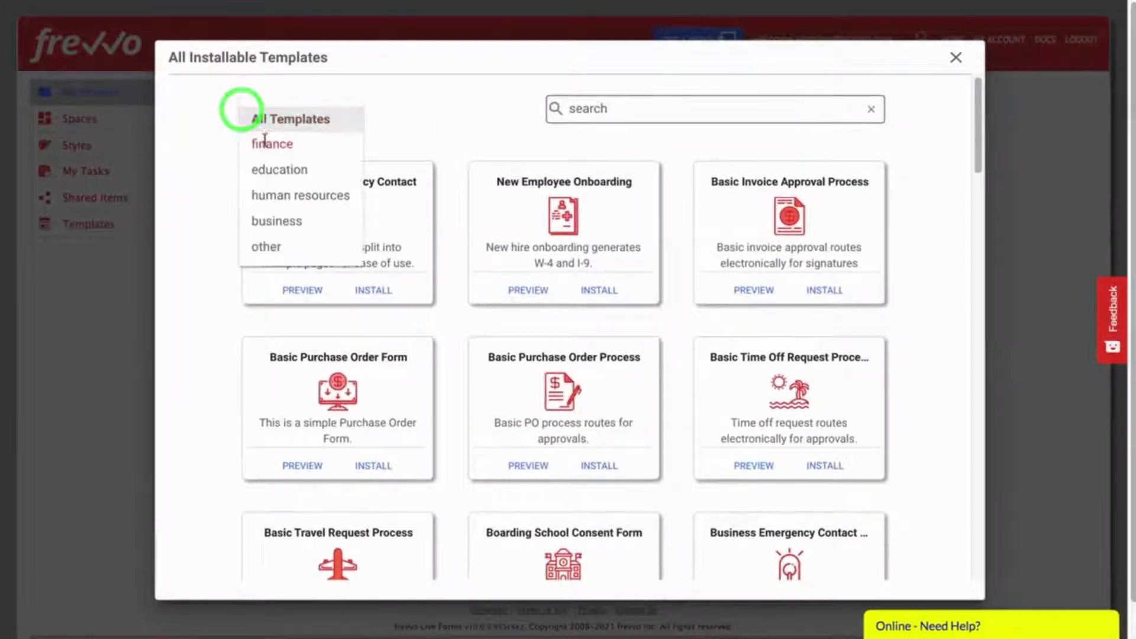
click(267, 144)
click(264, 116)
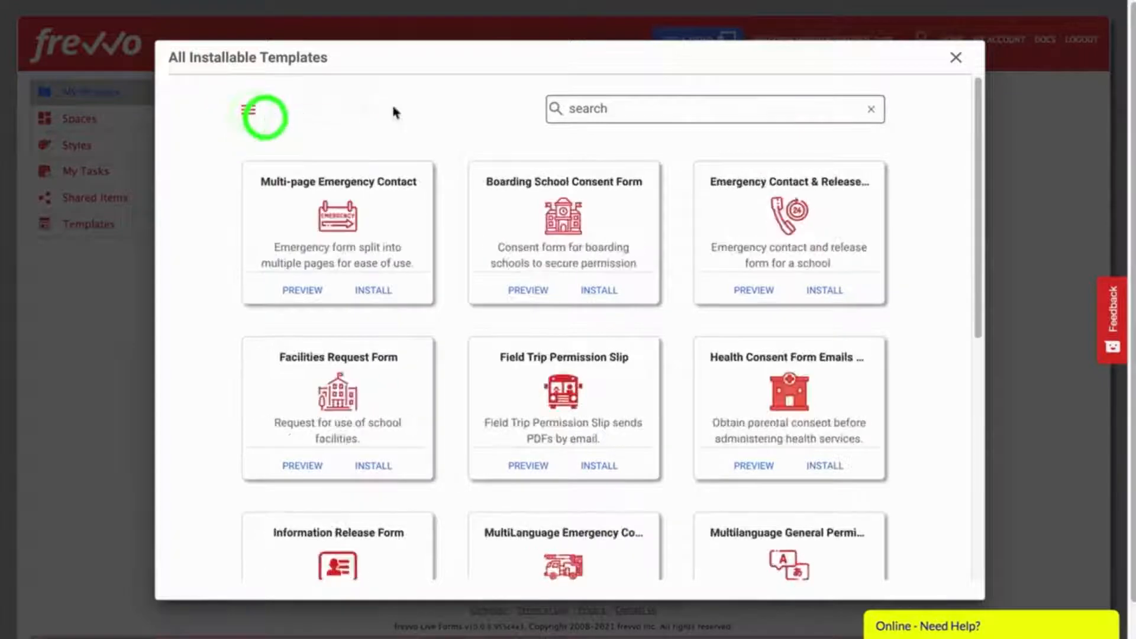
click(644, 111)
text(invoice)
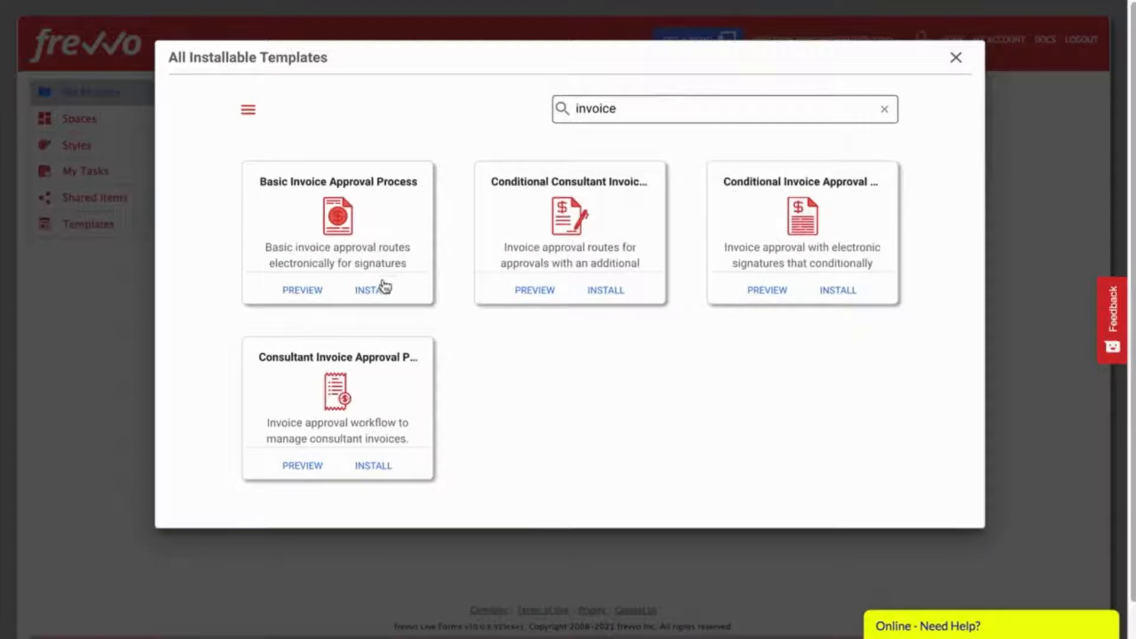
click(371, 291)
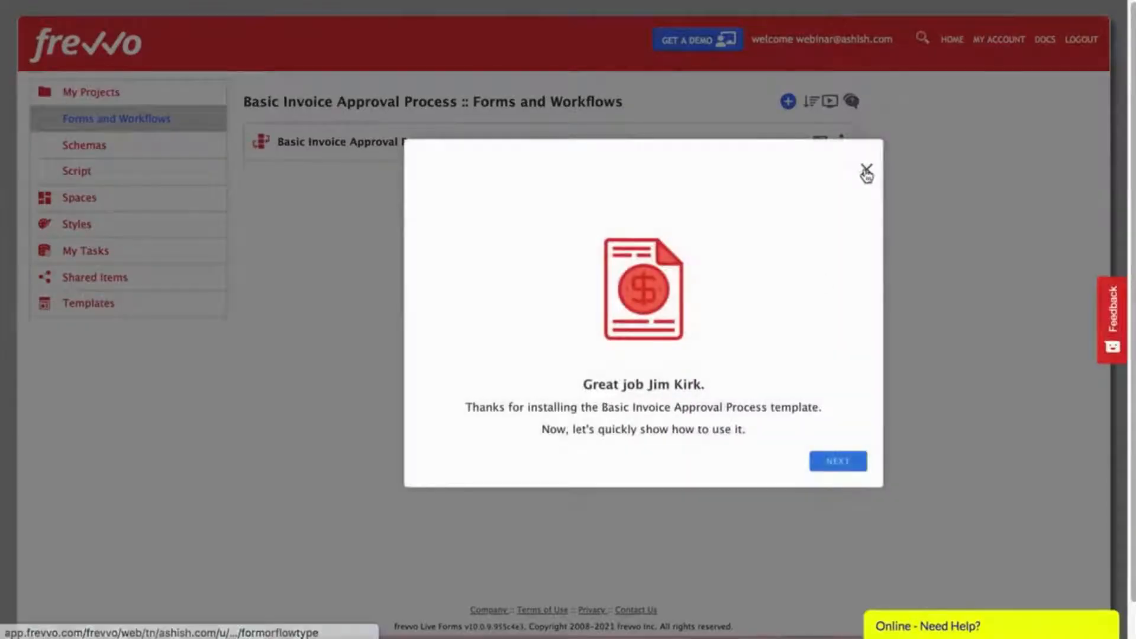
click(866, 172)
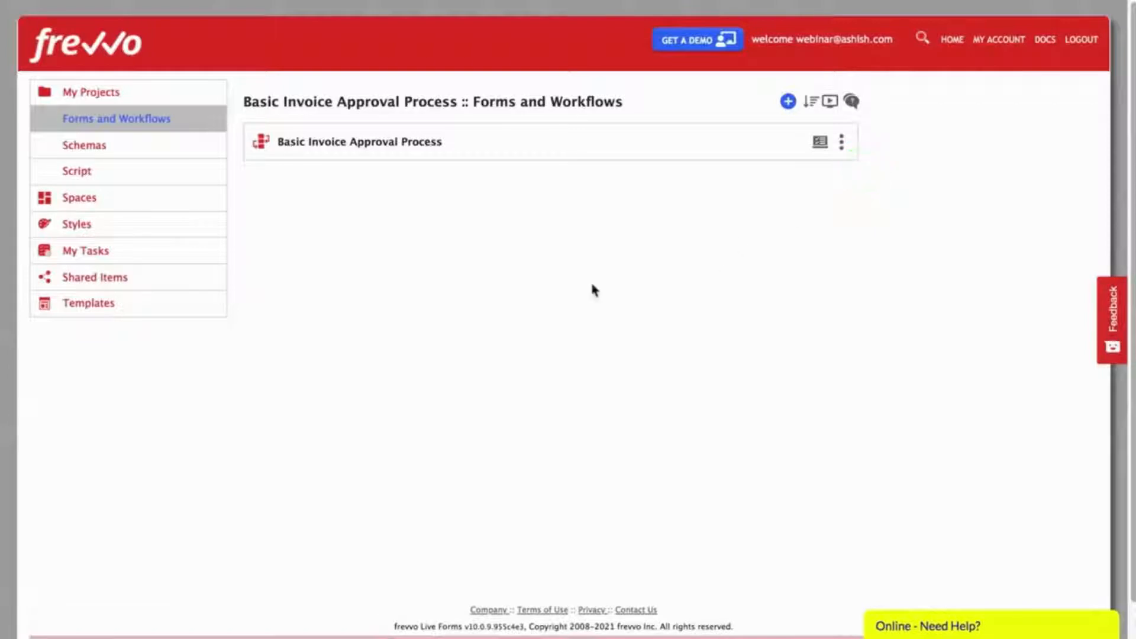
Step: Open the Basic Invoice Approval Process workflow to view its Invoice through Payment steps, then switch to its form
click(354, 142)
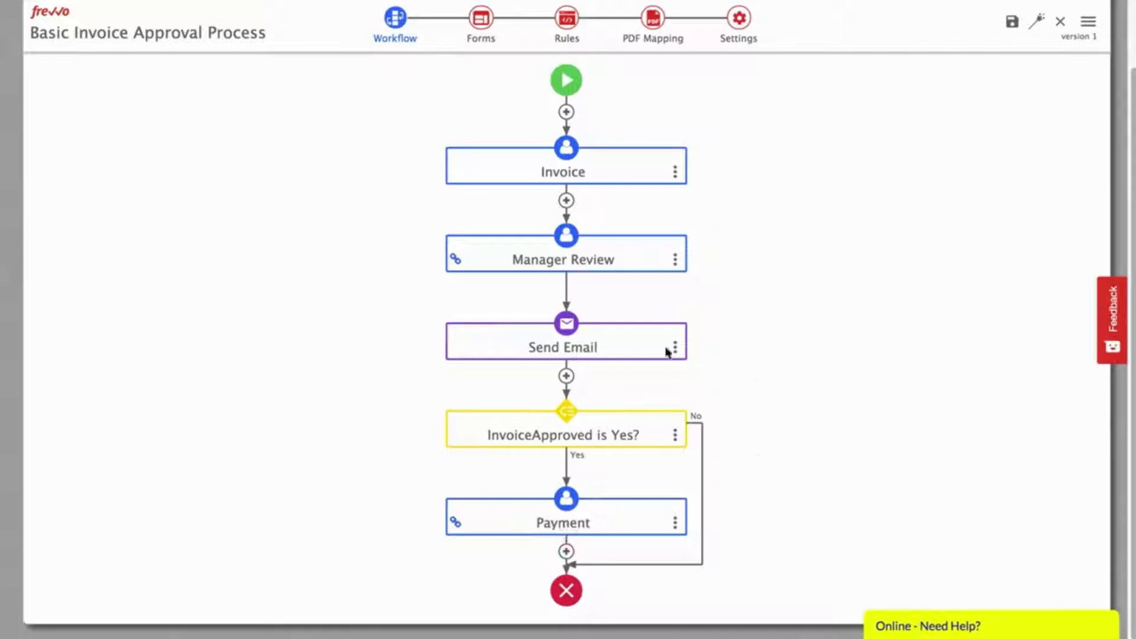
click(481, 18)
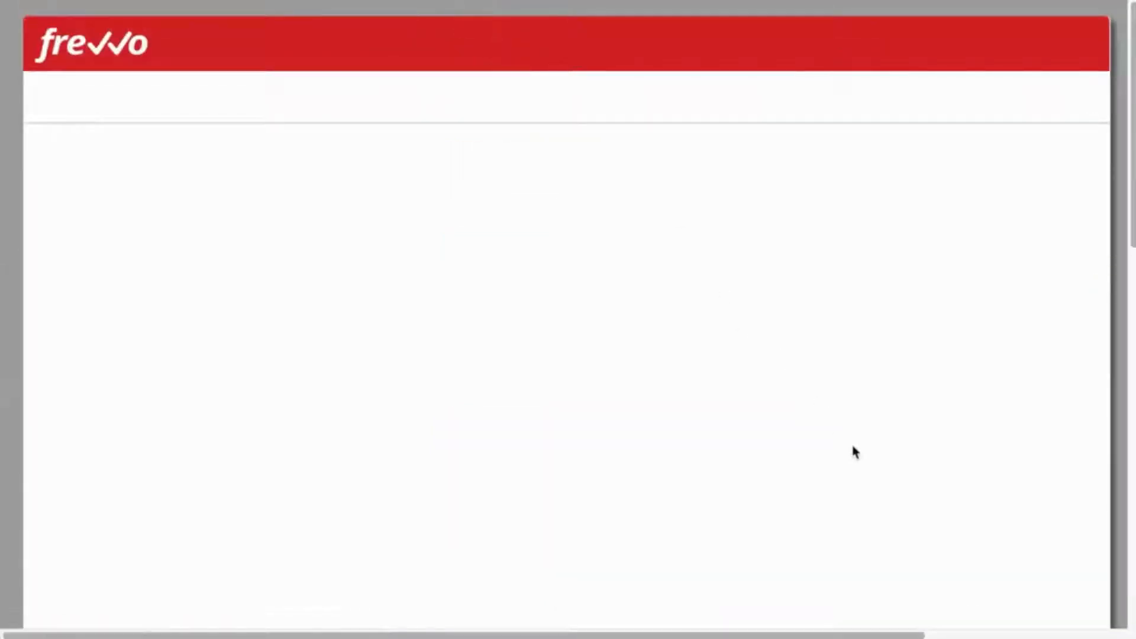
Step: Review the invoice form down to the Manager Approval and Payment sections, then open its rules
scroll(852, 446, down, 4)
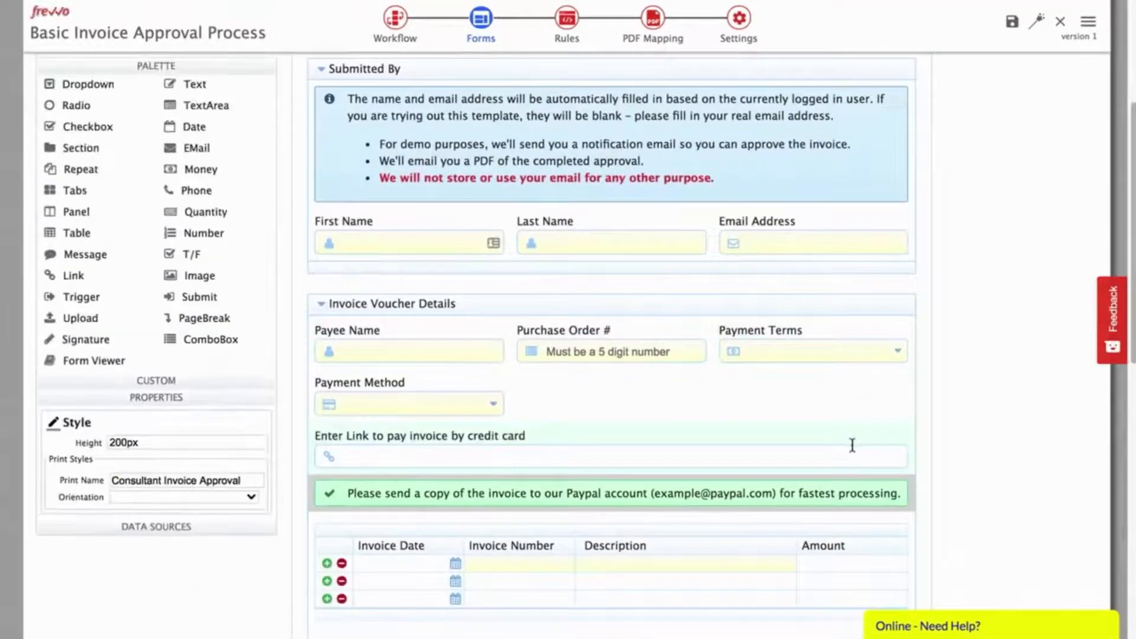
scroll(934, 426, down, 4)
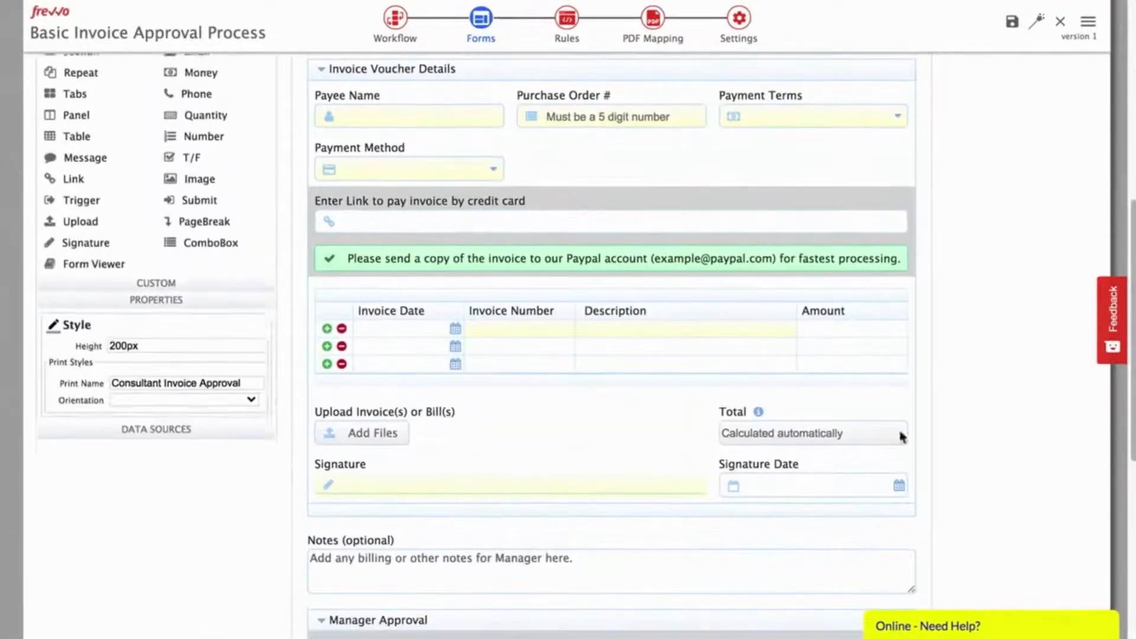
scroll(992, 421, down, 4)
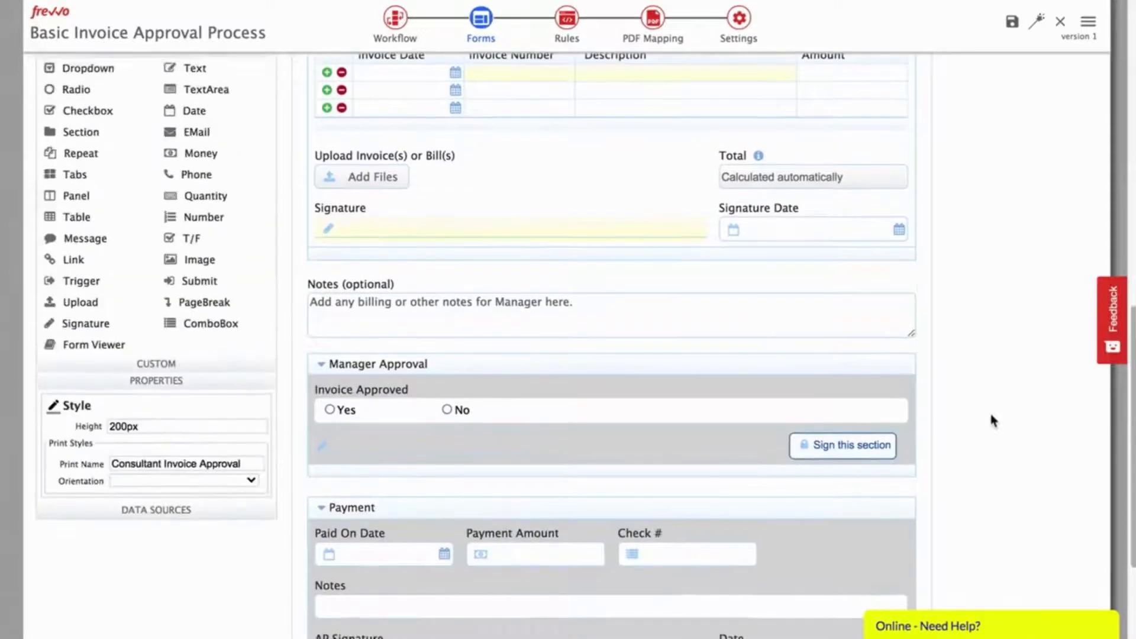
scroll(993, 419, down, 4)
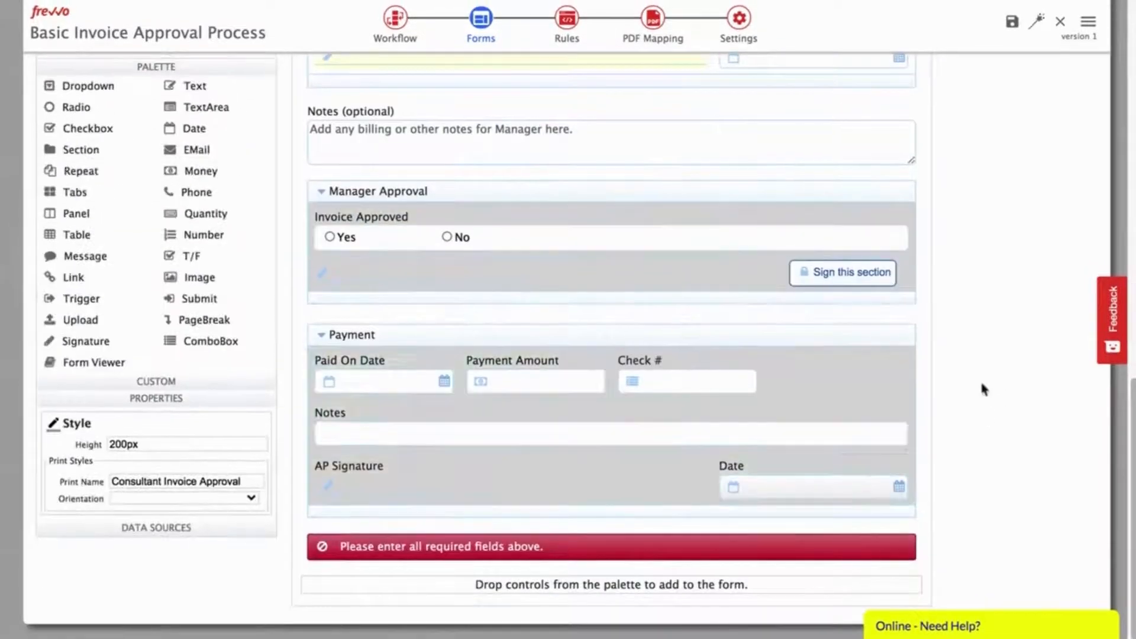
click(567, 19)
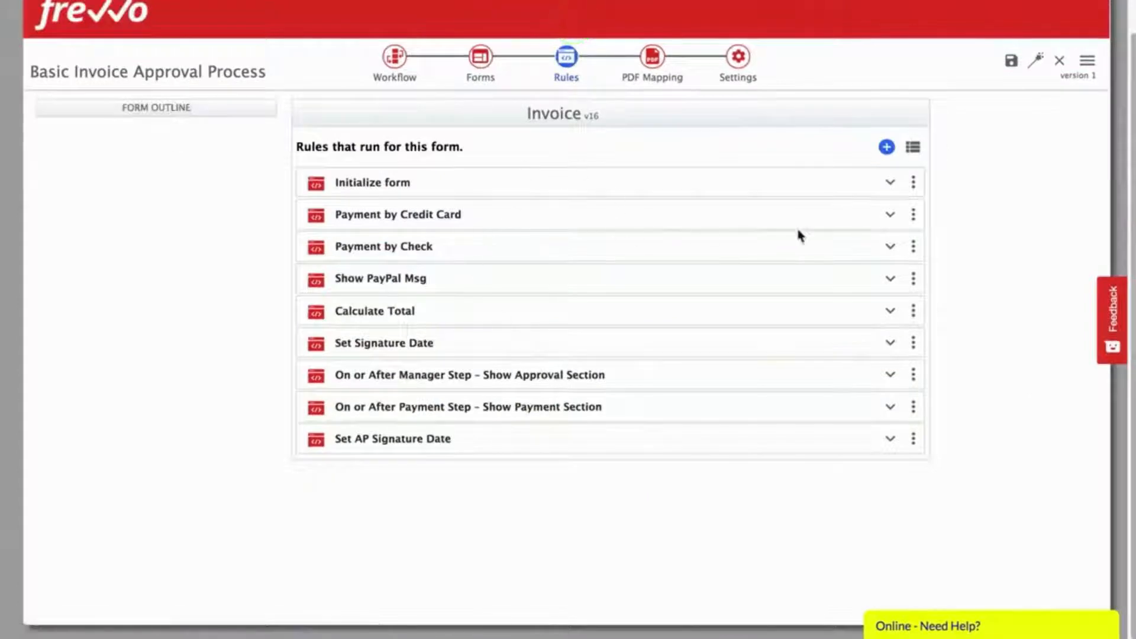
Step: Look over the Initialize form and Calculate Total rule details, then save and test the workflow
click(890, 184)
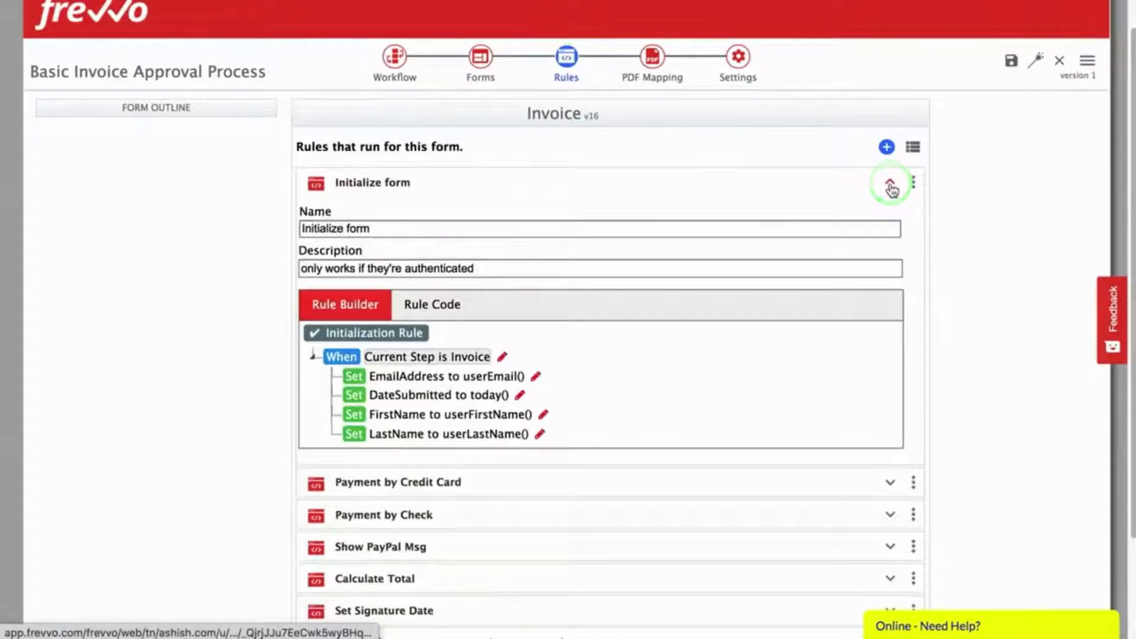
click(889, 187)
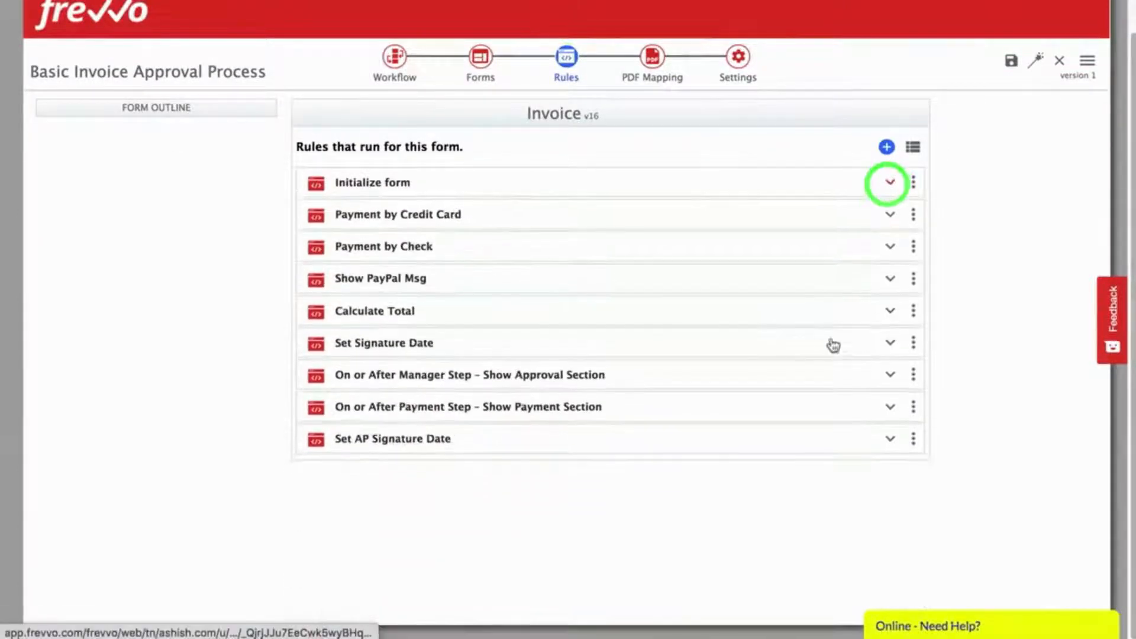
click(890, 312)
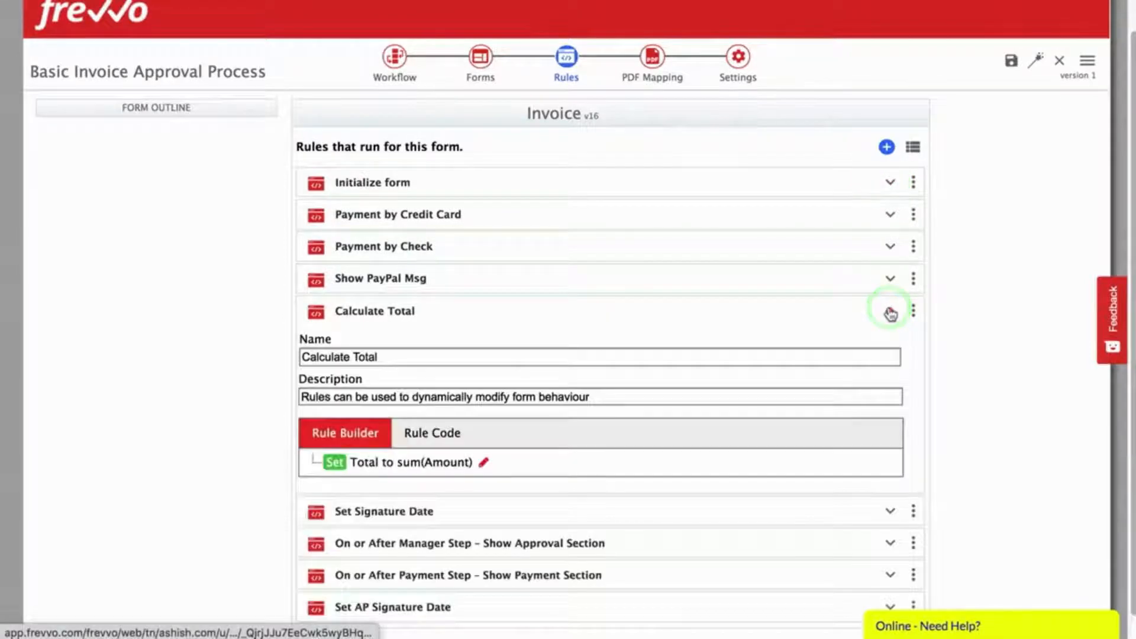
click(890, 312)
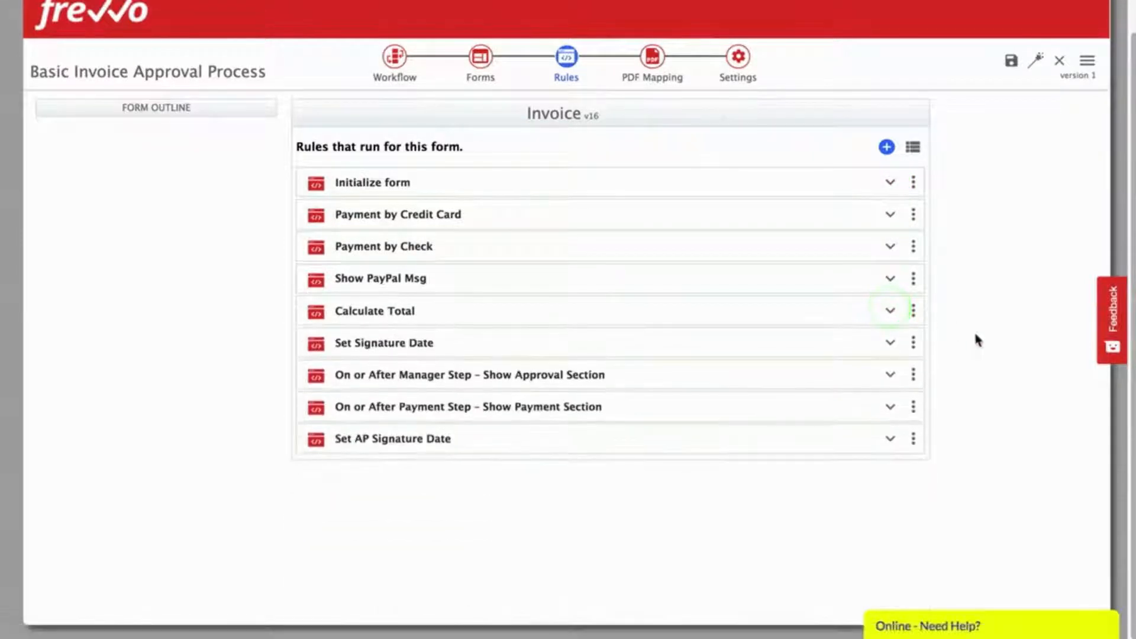
click(1035, 64)
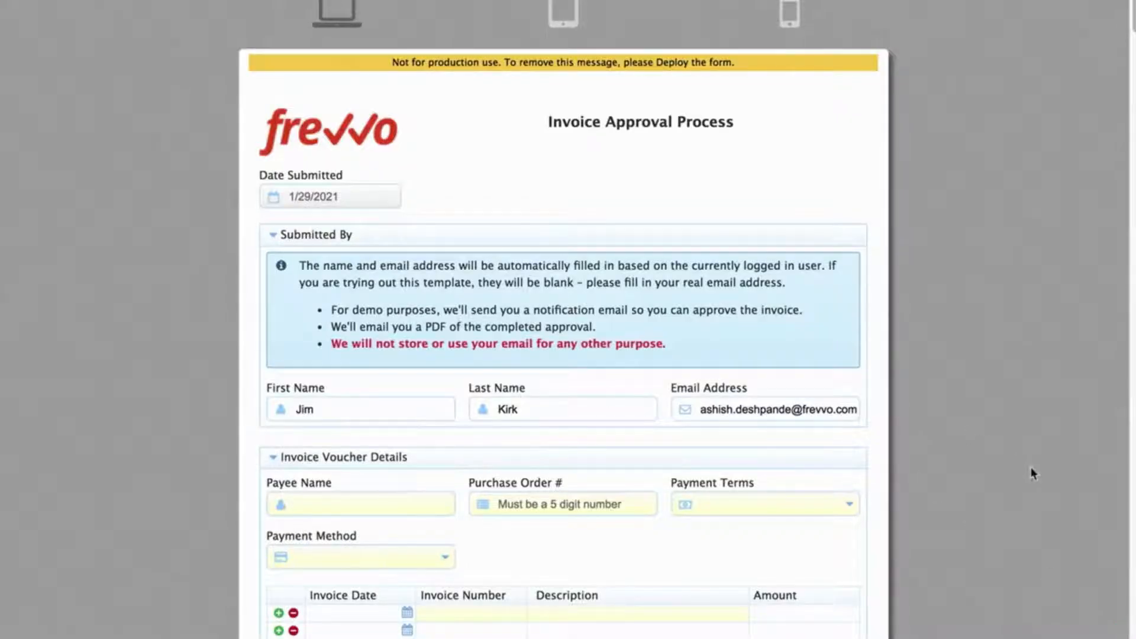
Step: Scroll the test form to check the prefilled Date Submitted and Submitted By details
scroll(1032, 474, down, 10)
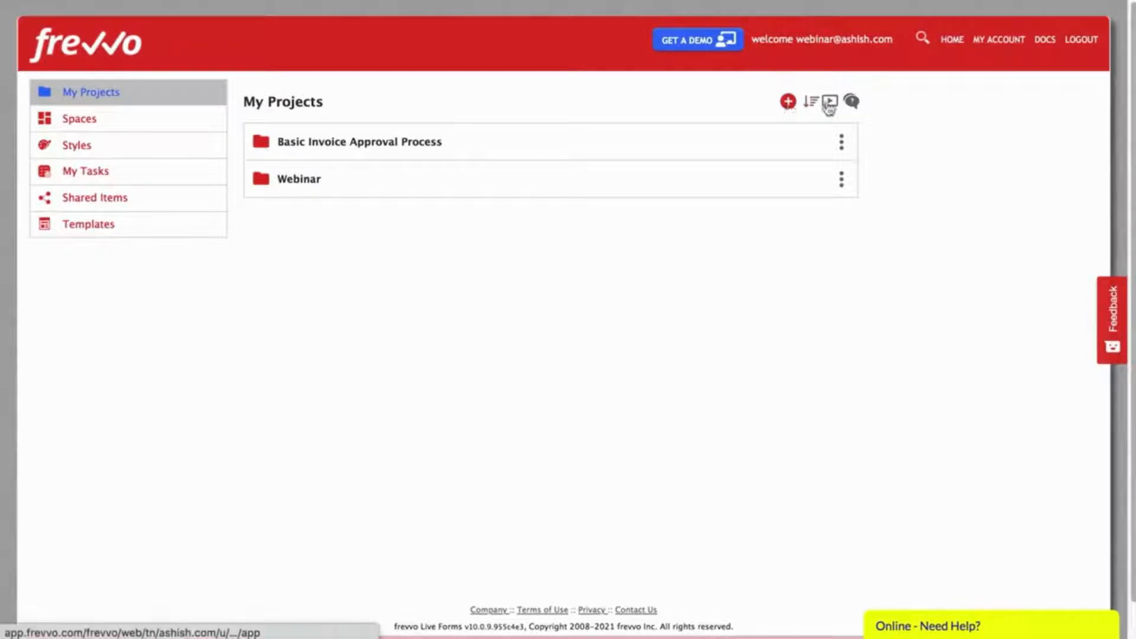
Step: Start a new workflow in a new project named 'Demo Project'
click(789, 102)
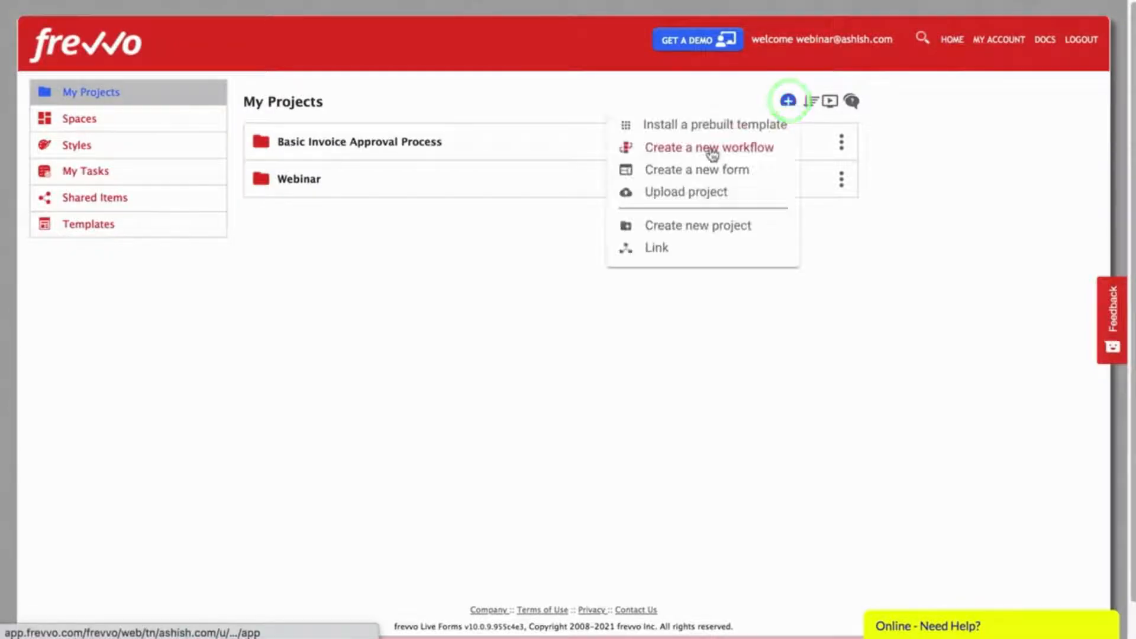
click(712, 151)
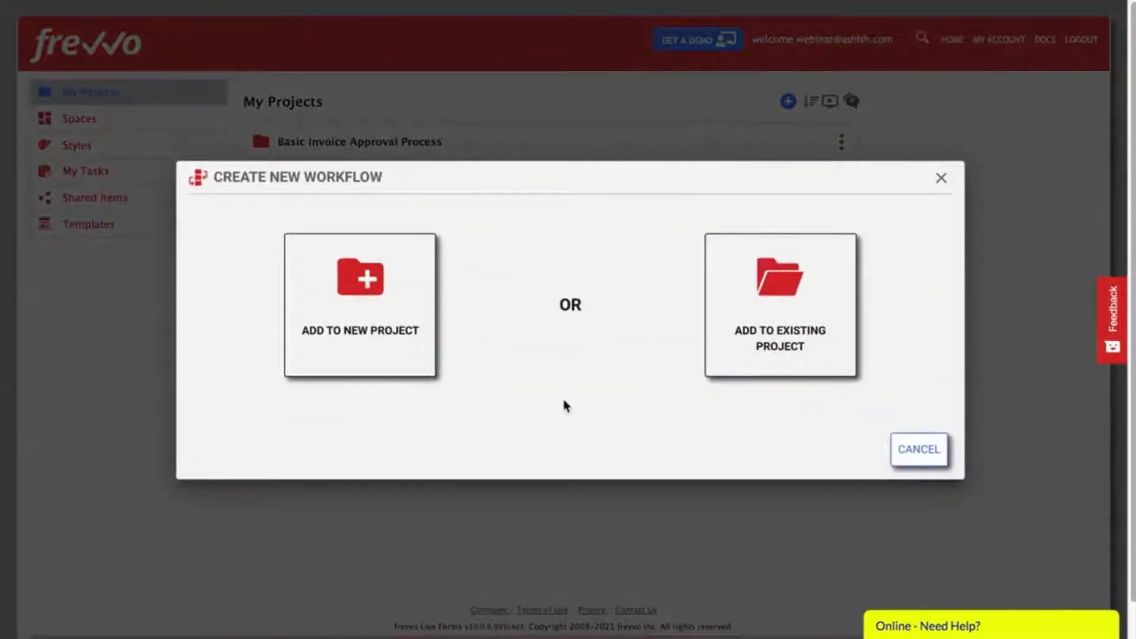
click(372, 286)
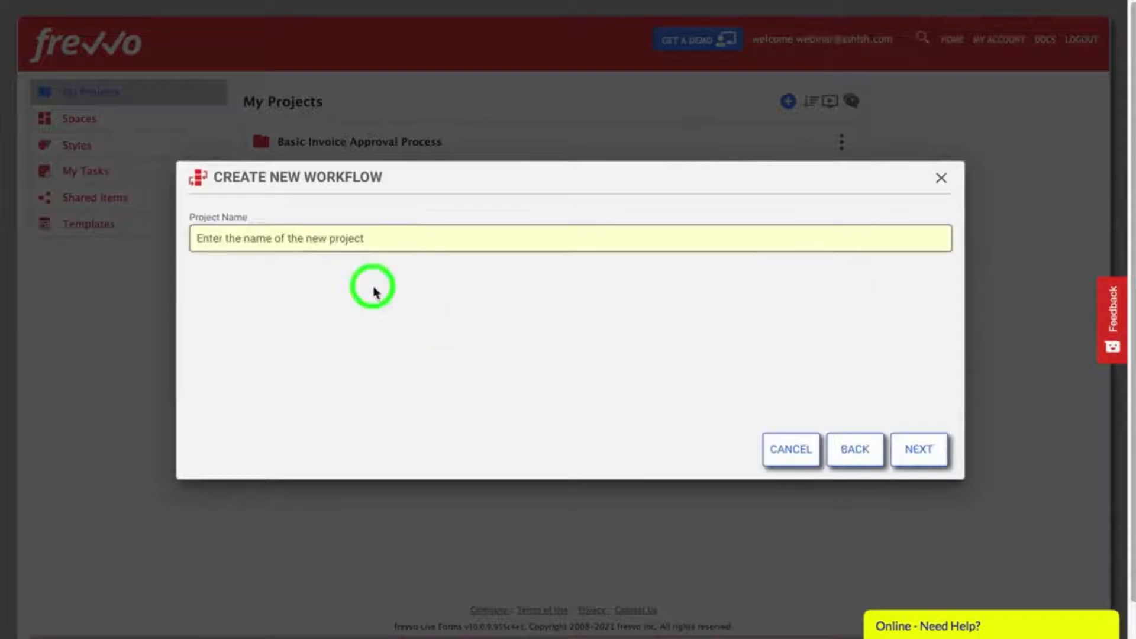
click(404, 238)
text(Demo Project)
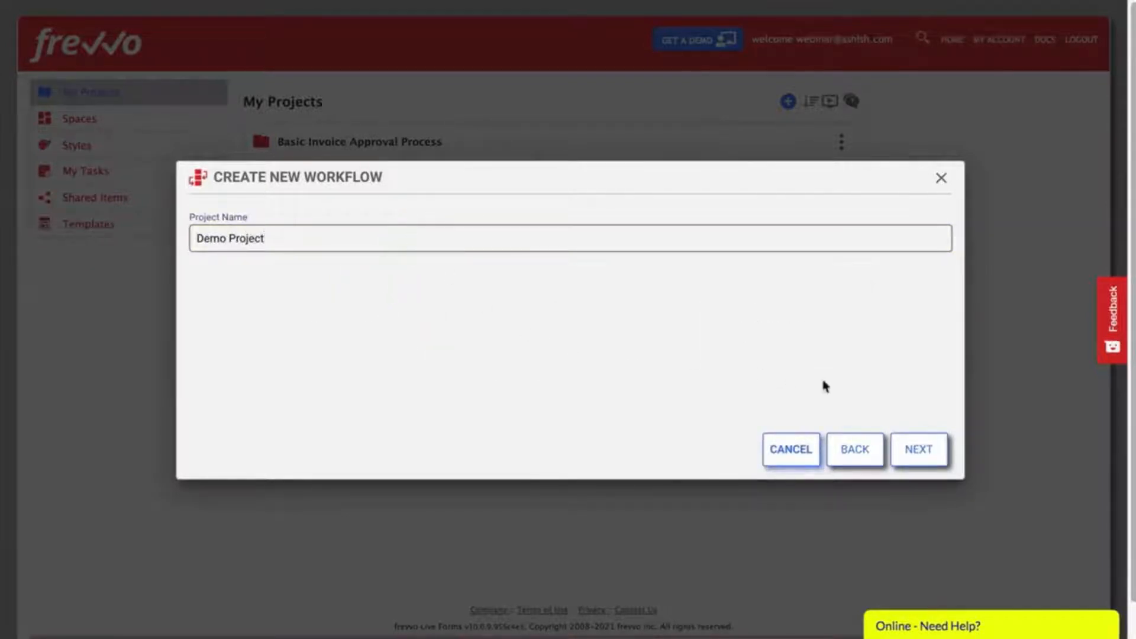
click(913, 449)
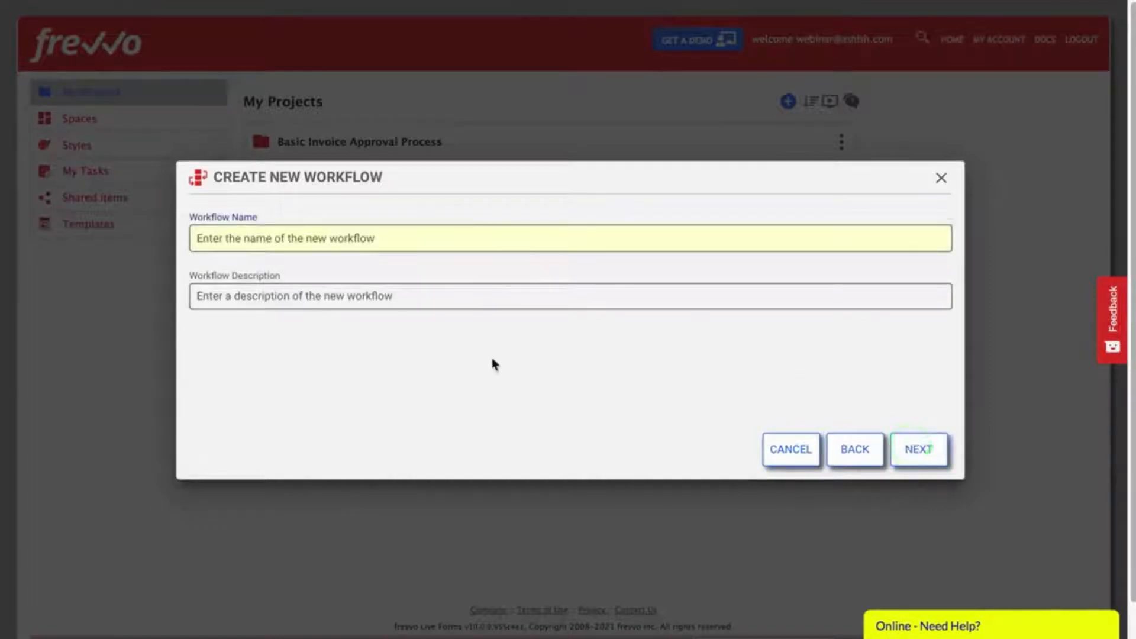
Step: Name it 'Invoice Approval Workflow' and describe it as routing employee to manager to VP above $10,000
text(Invoice Approval Workflow)
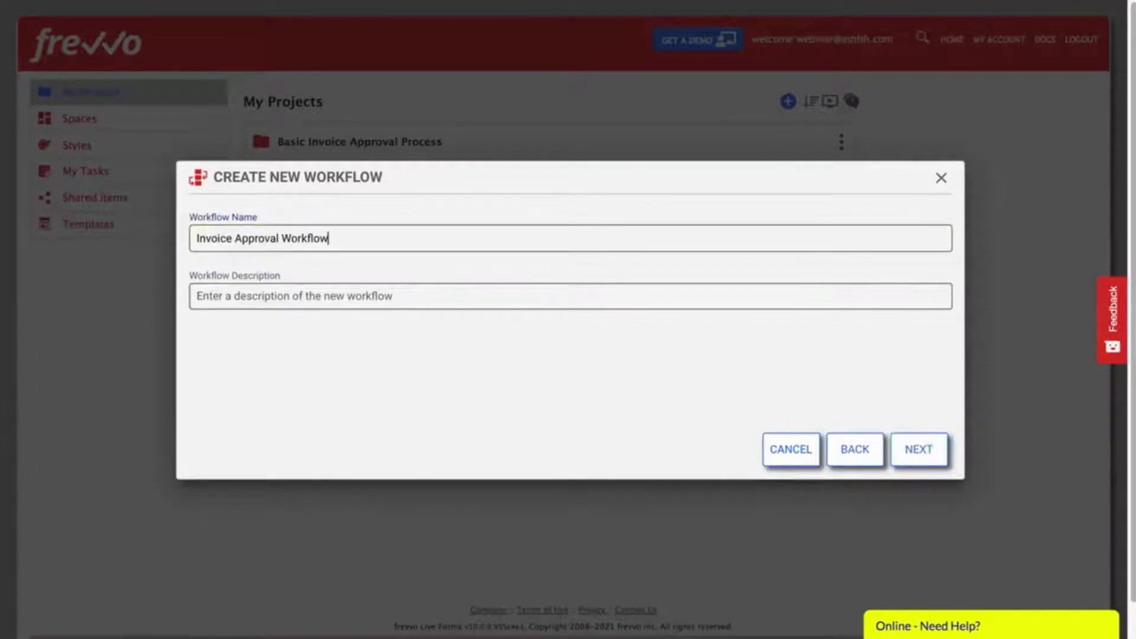
key(Tab)
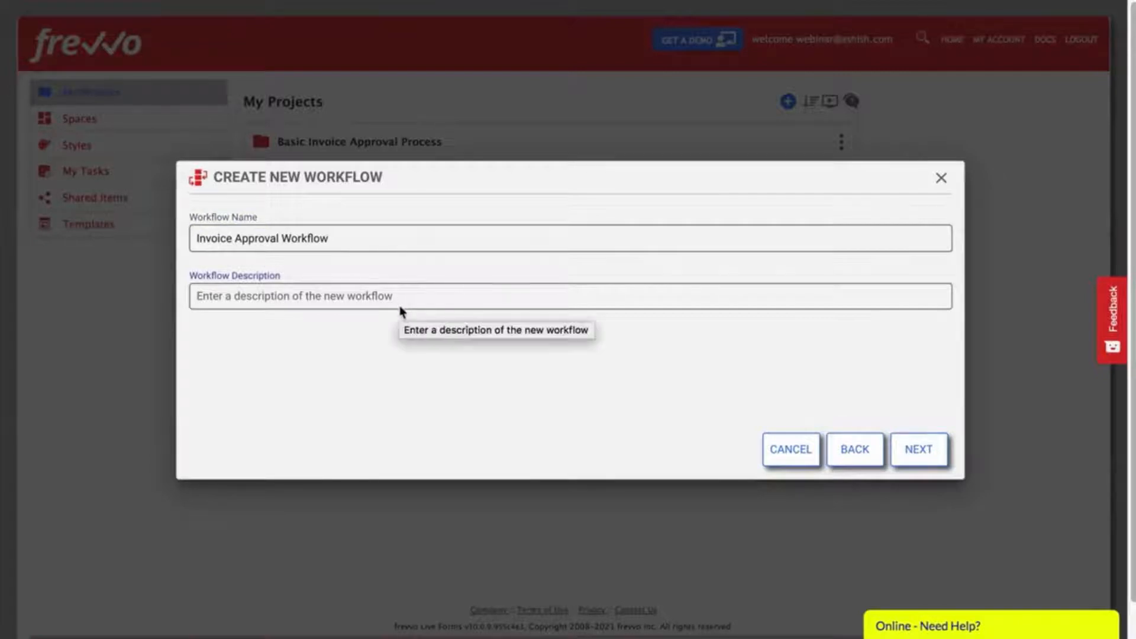
text(This workflow routes from employee to manager to VP if the amount exceeds $10,000)
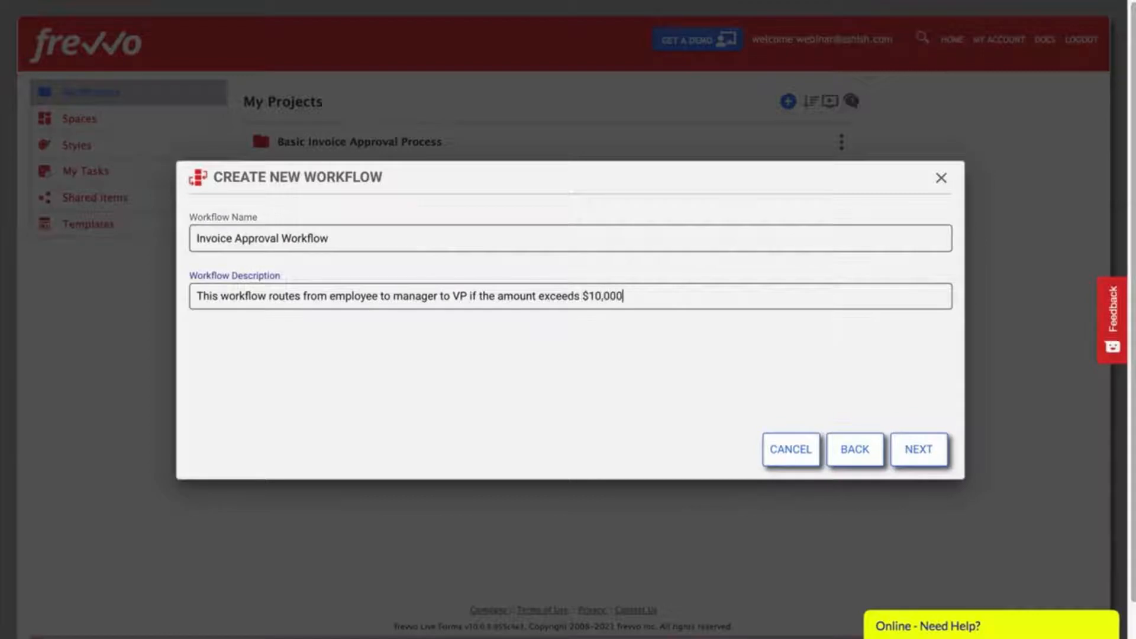
Step: Rename the first step 'Employee' and keep it as a Create New Form step
click(920, 456)
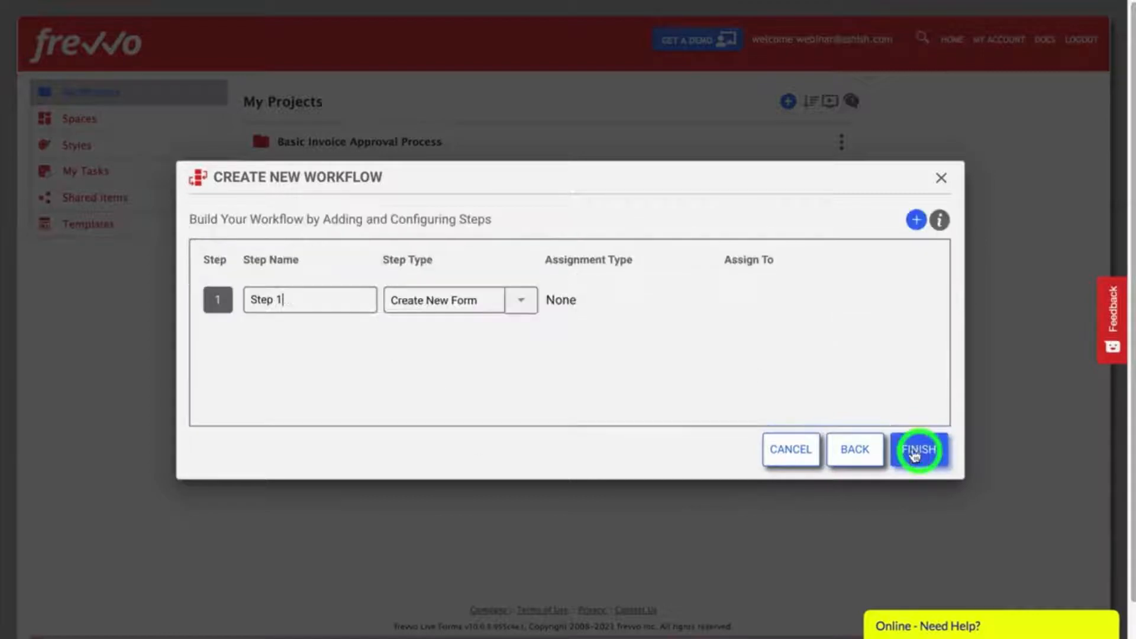
triple_click(286, 297)
text(Employee)
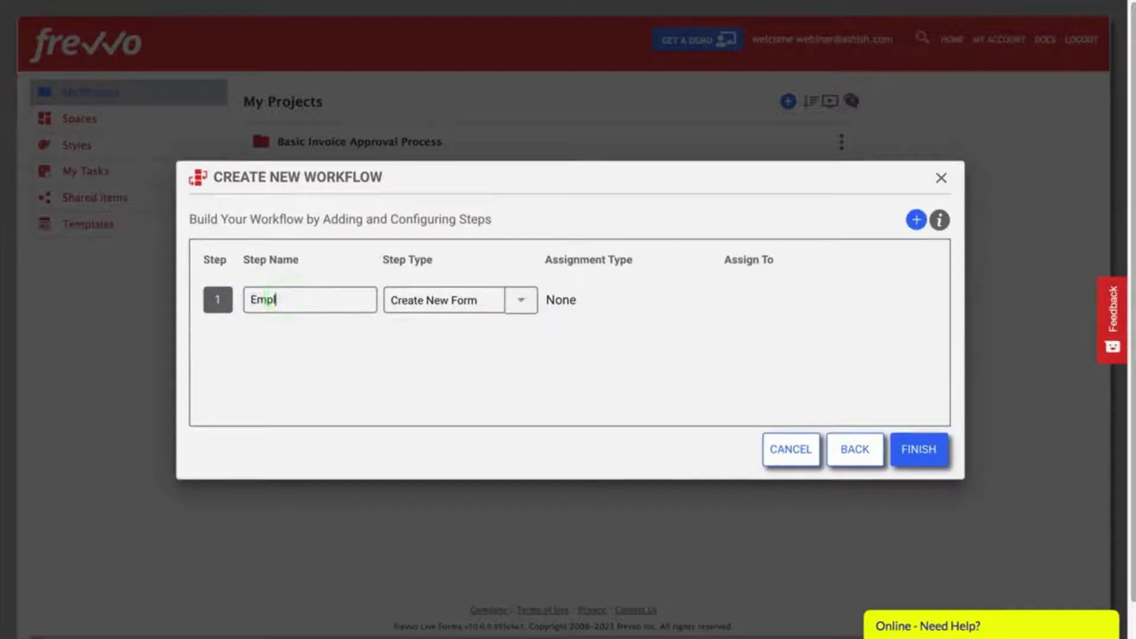
click(521, 308)
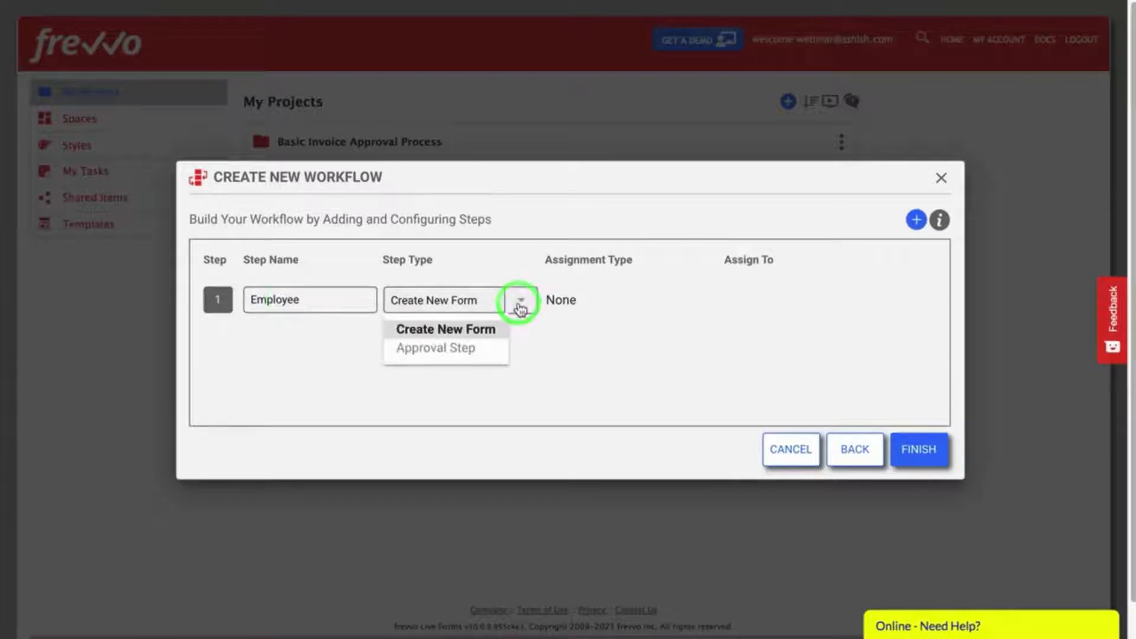
click(442, 329)
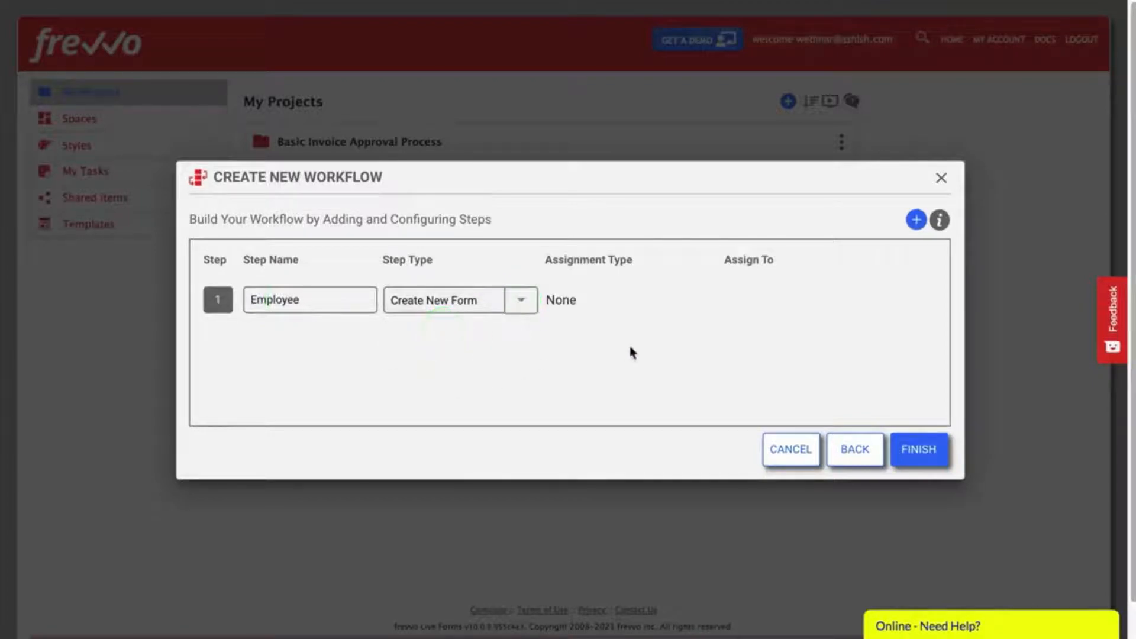
Step: Add the approval steps, name Step 2 'Manager' assigned to an email address, and finish the workflow
click(913, 220)
click(915, 220)
click(915, 220)
click(915, 220)
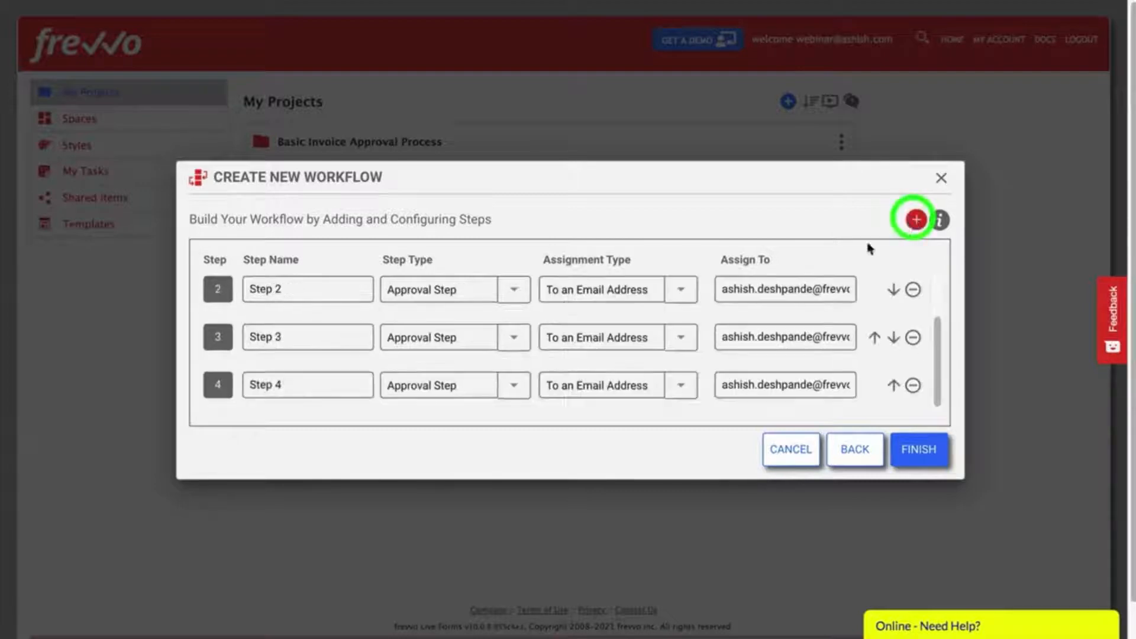
triple_click(312, 286)
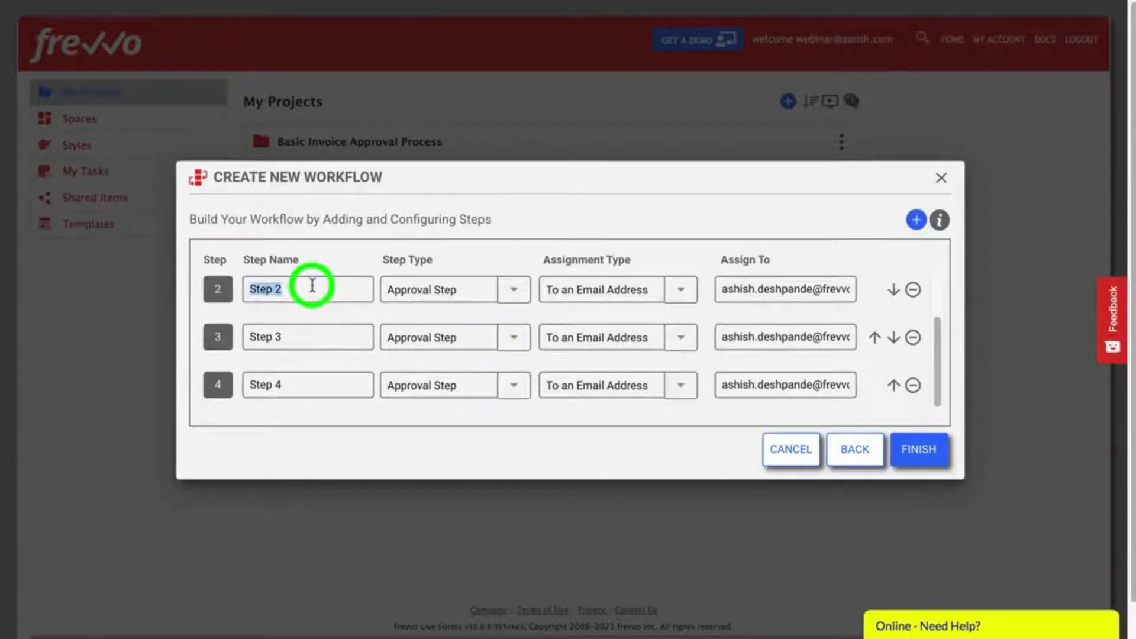
text(Manager)
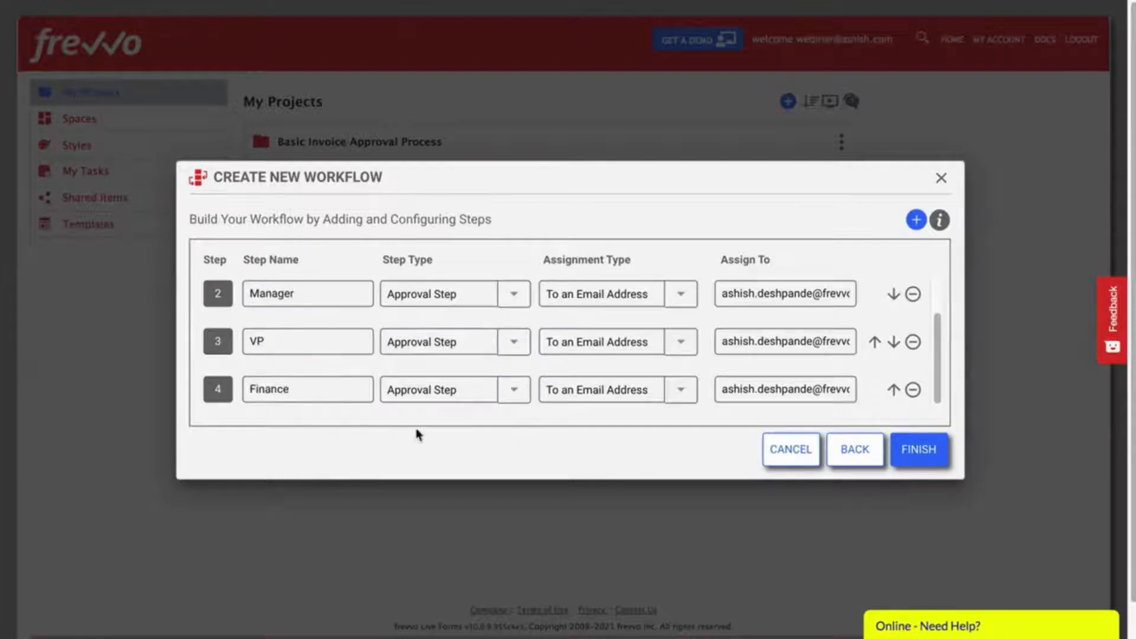
click(680, 292)
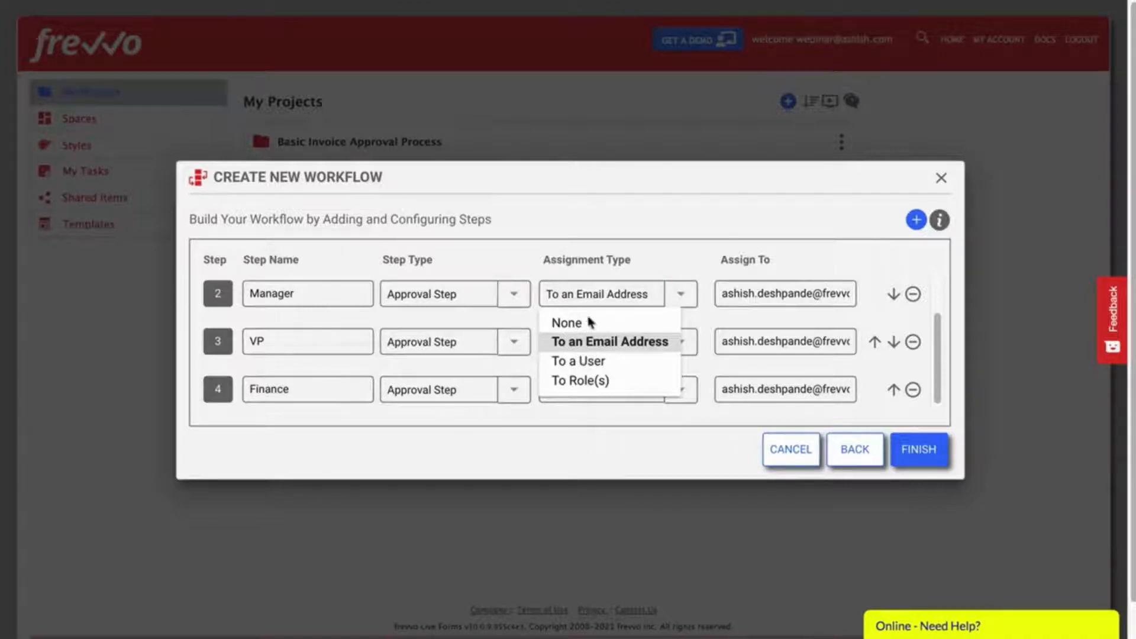
click(589, 341)
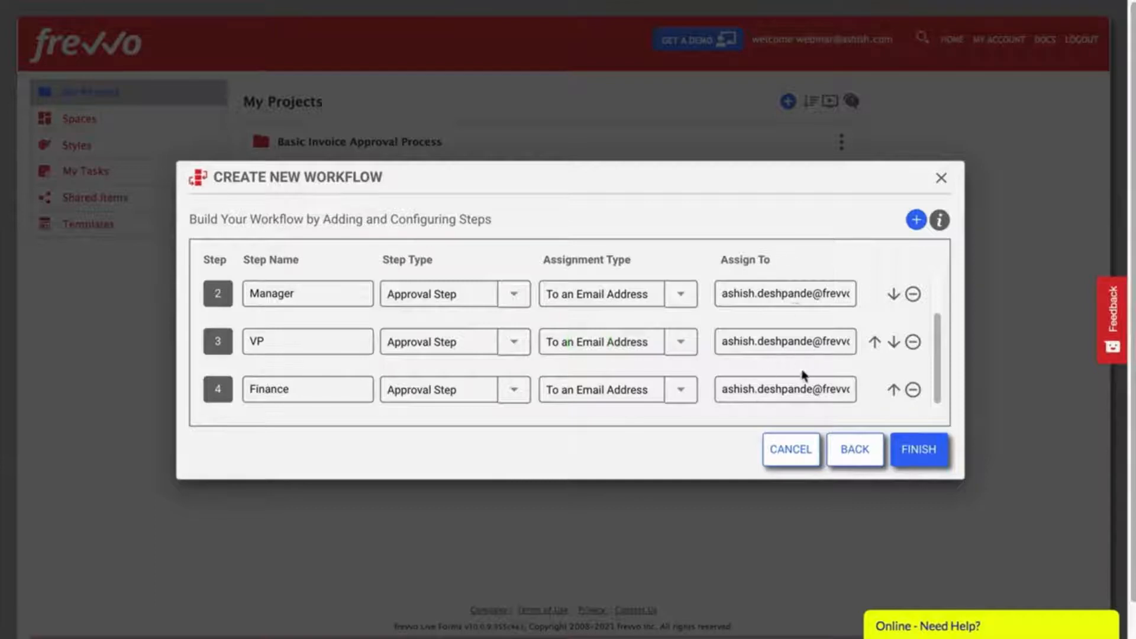
click(920, 451)
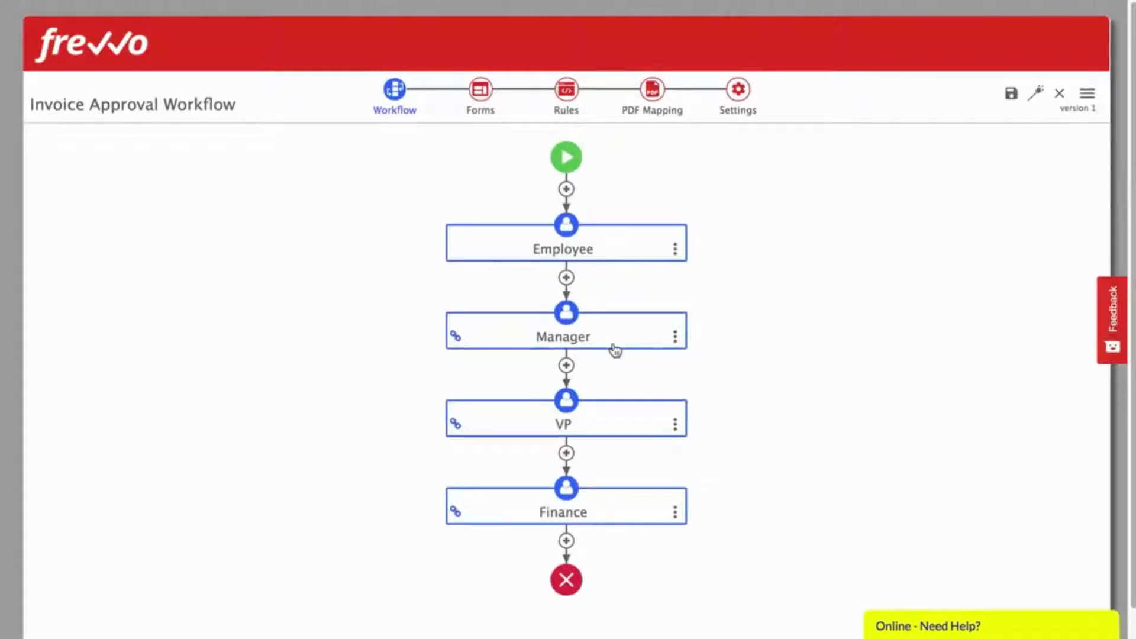
Step: Review the Employee and Manager step settings, then switch to the workflow's Forms view
click(610, 247)
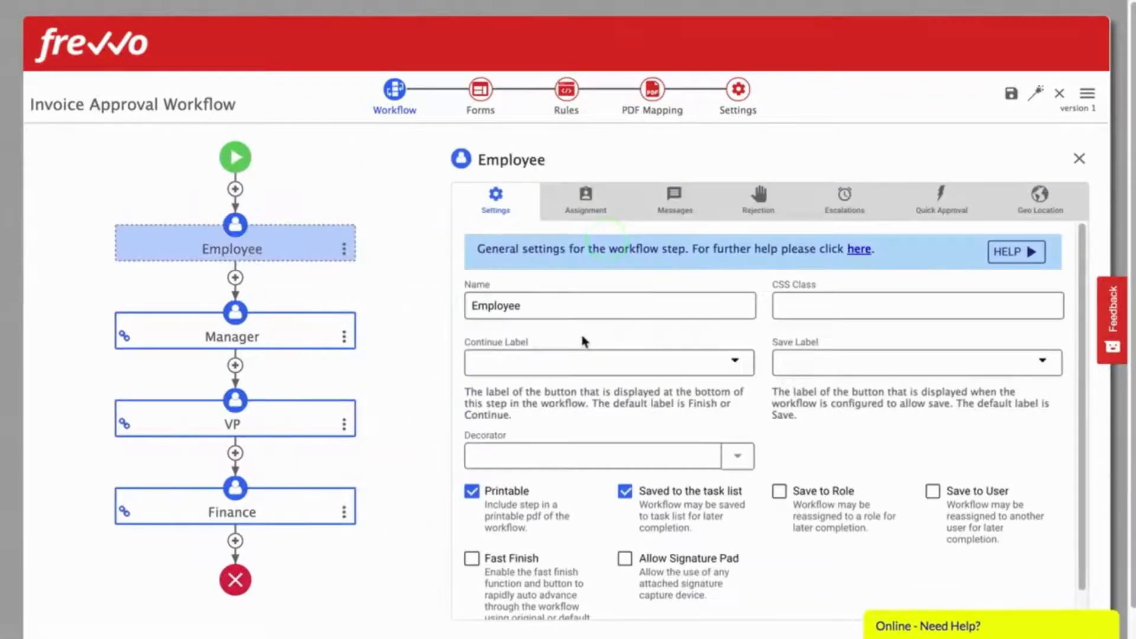
scroll(874, 504, down, 3)
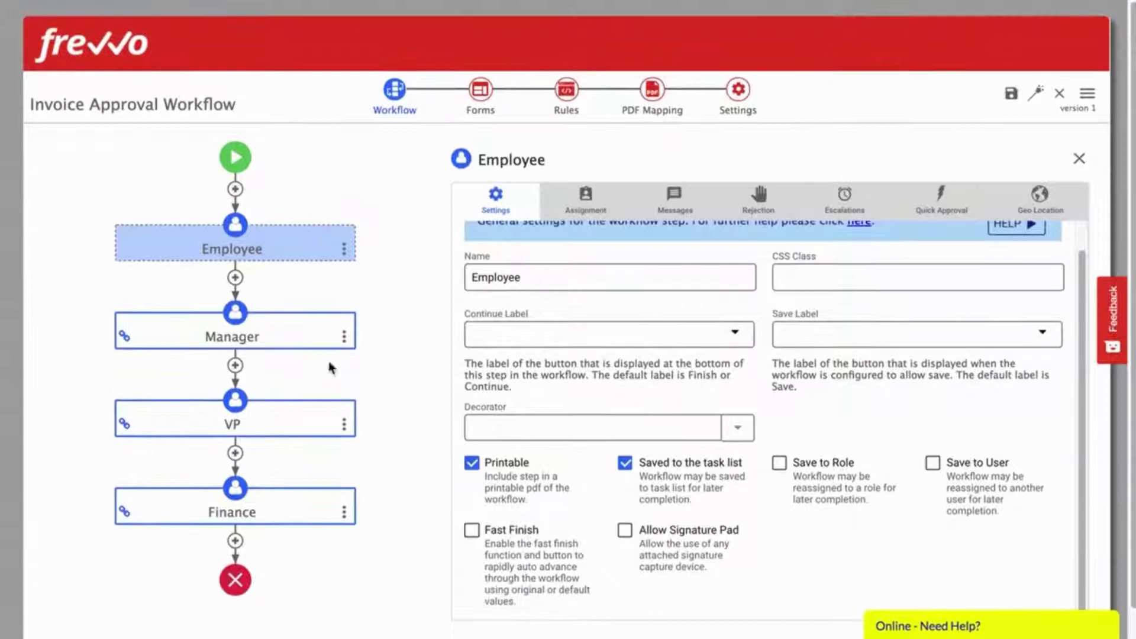
click(274, 329)
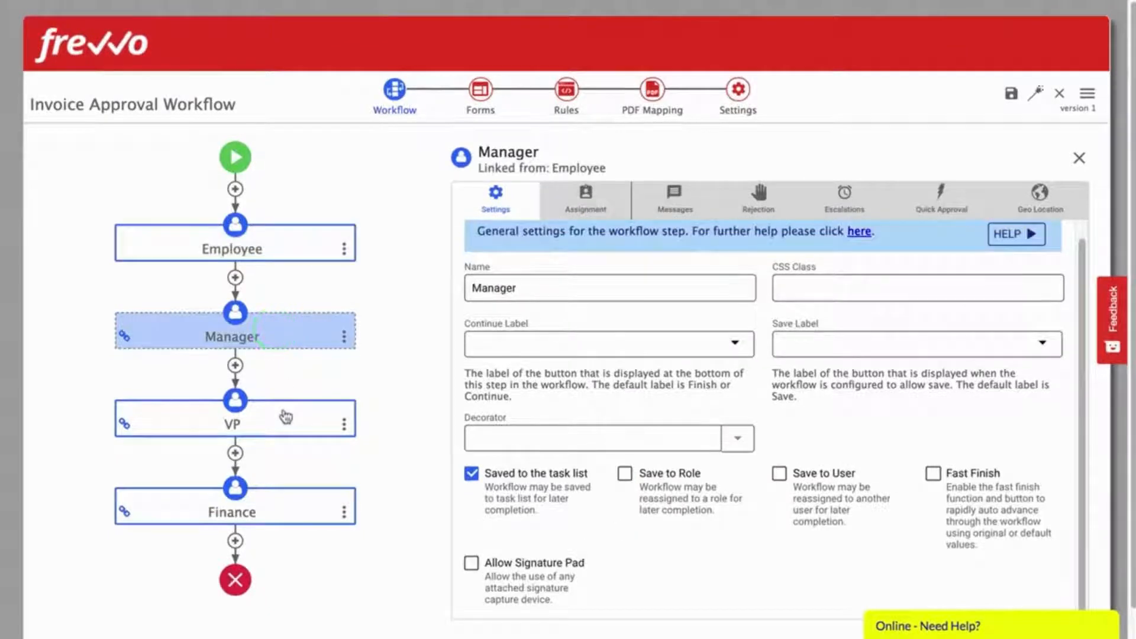
scroll(464, 407, up, 1)
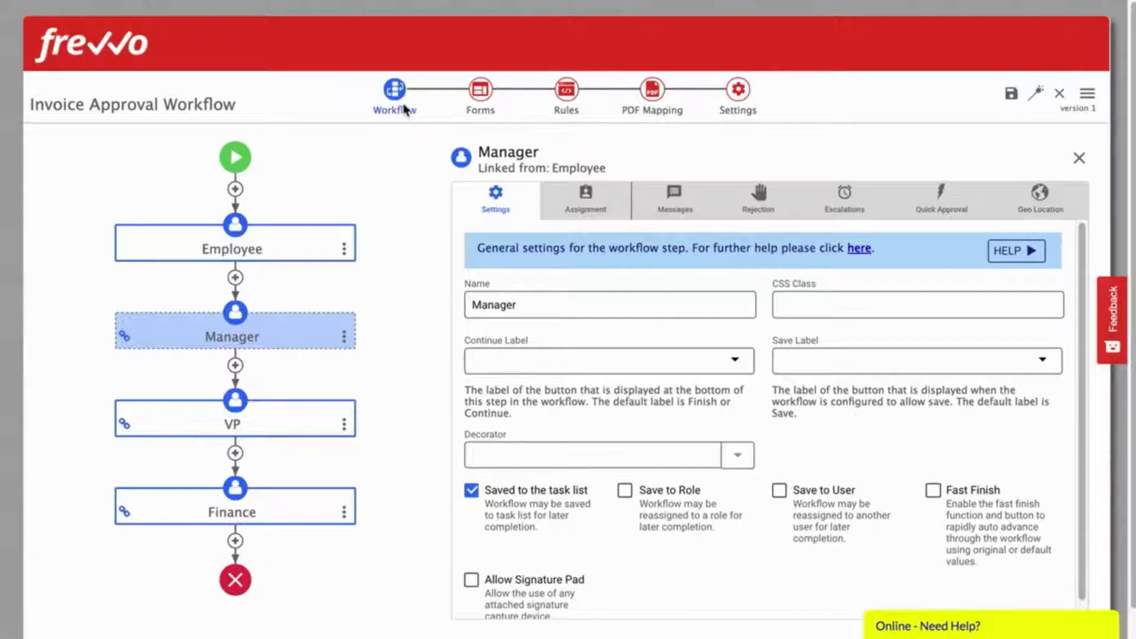
click(481, 89)
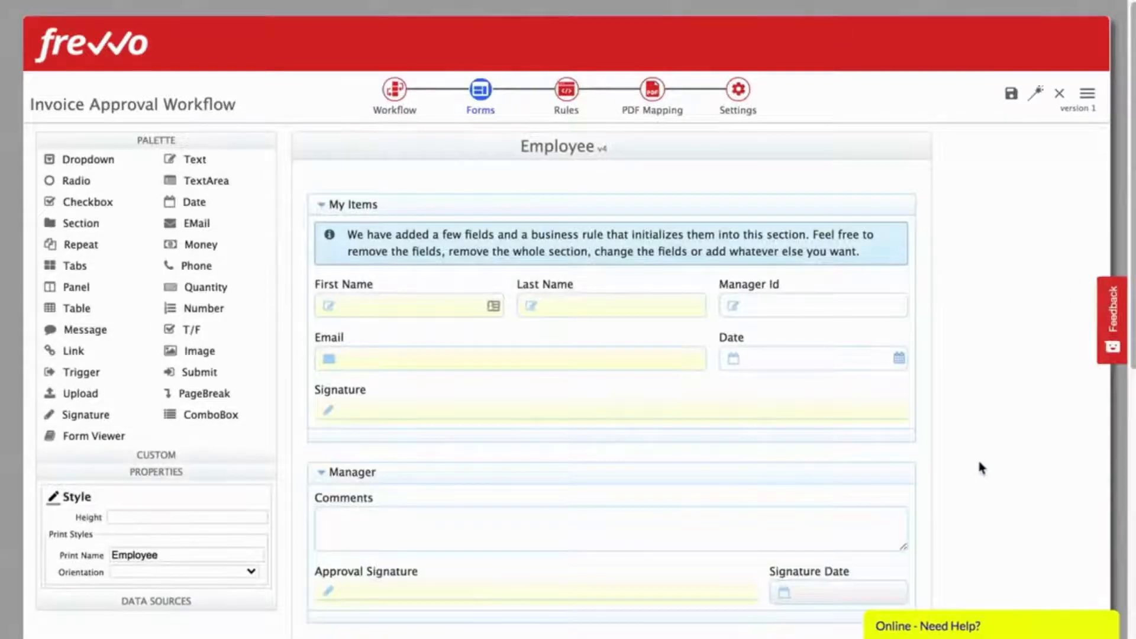
Step: Scroll through the Employee form's Manager, VP and Finance sections, then open its Rules page
scroll(980, 468, down, 3)
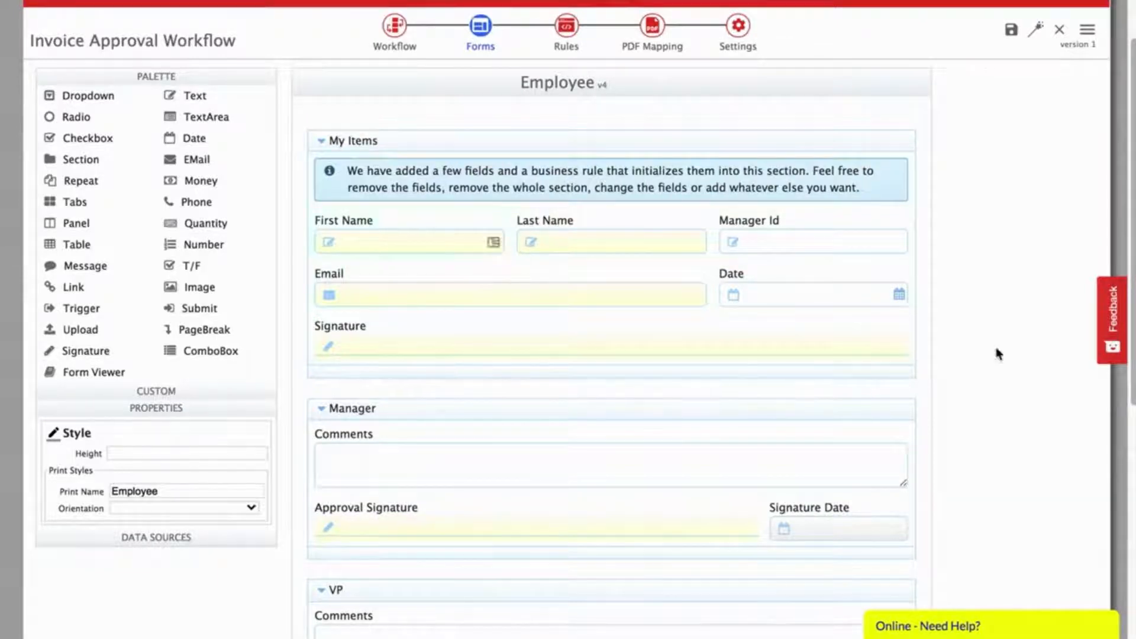
scroll(996, 353, down, 5)
scroll(997, 353, down, 2)
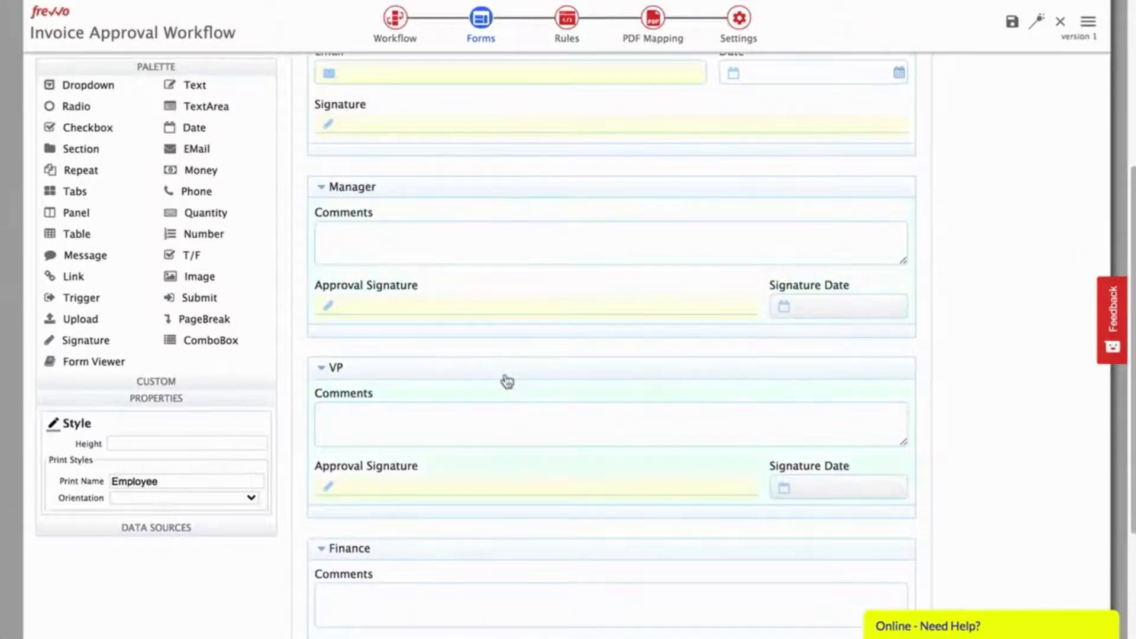
scroll(507, 381, down, 3)
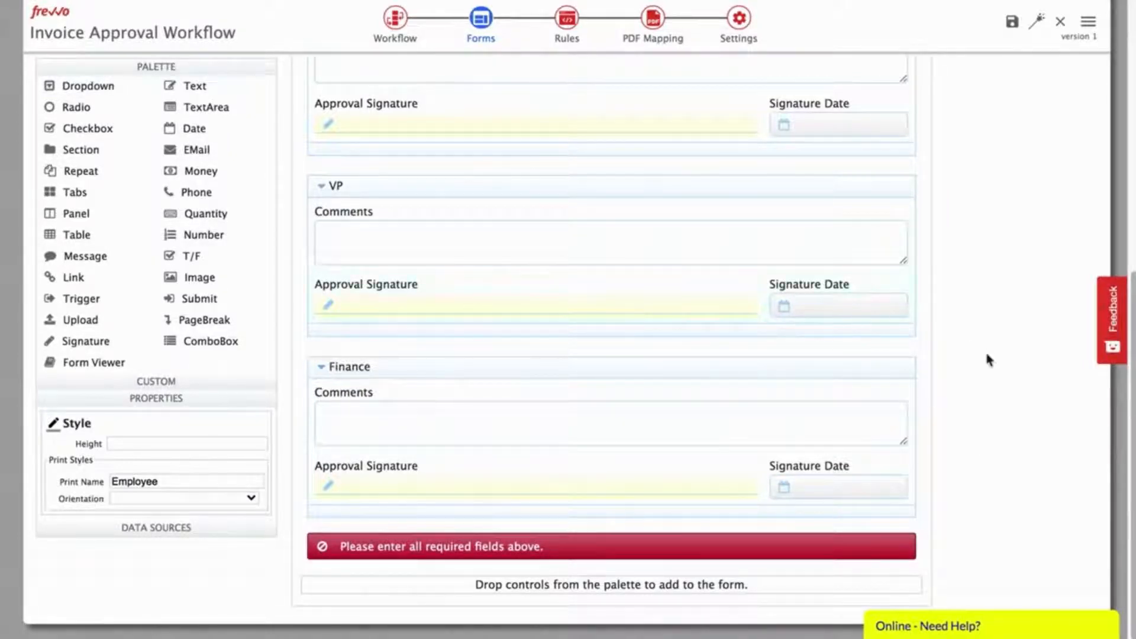
scroll(976, 292, up, 10)
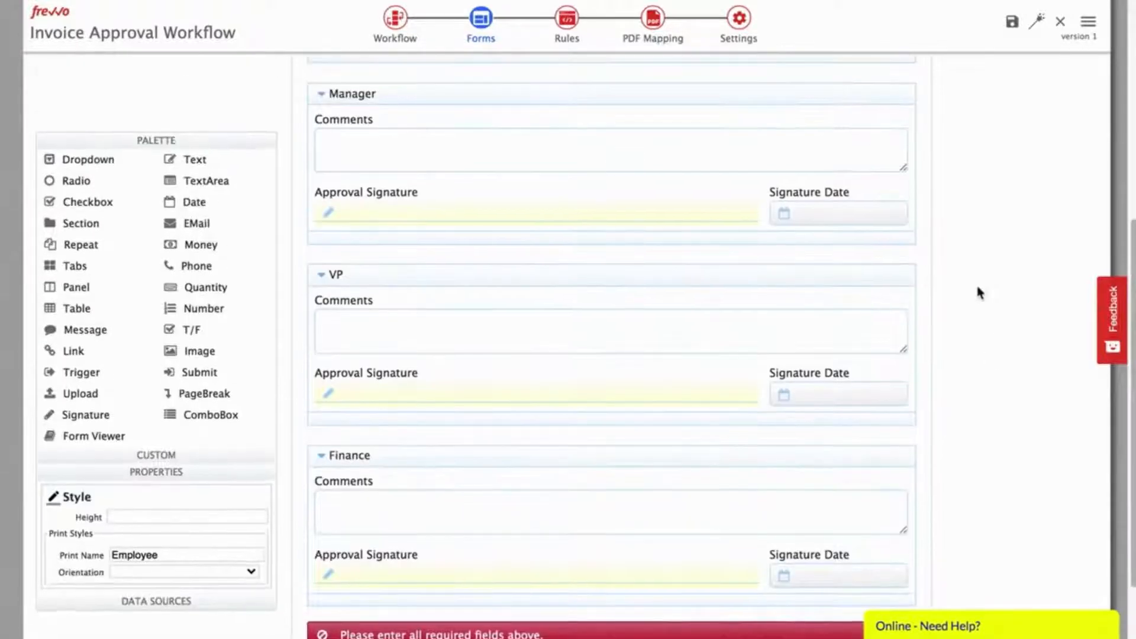
click(566, 82)
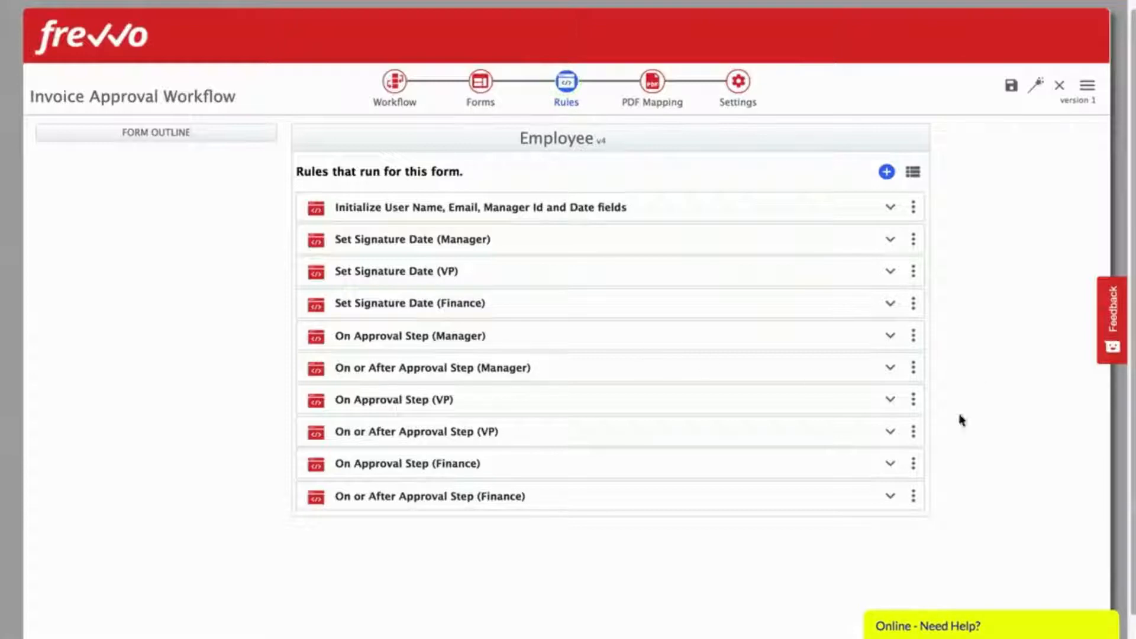
Step: Open the Initialize User Name, Email, Manager Id and Date rule and view its conditions and actions
click(890, 207)
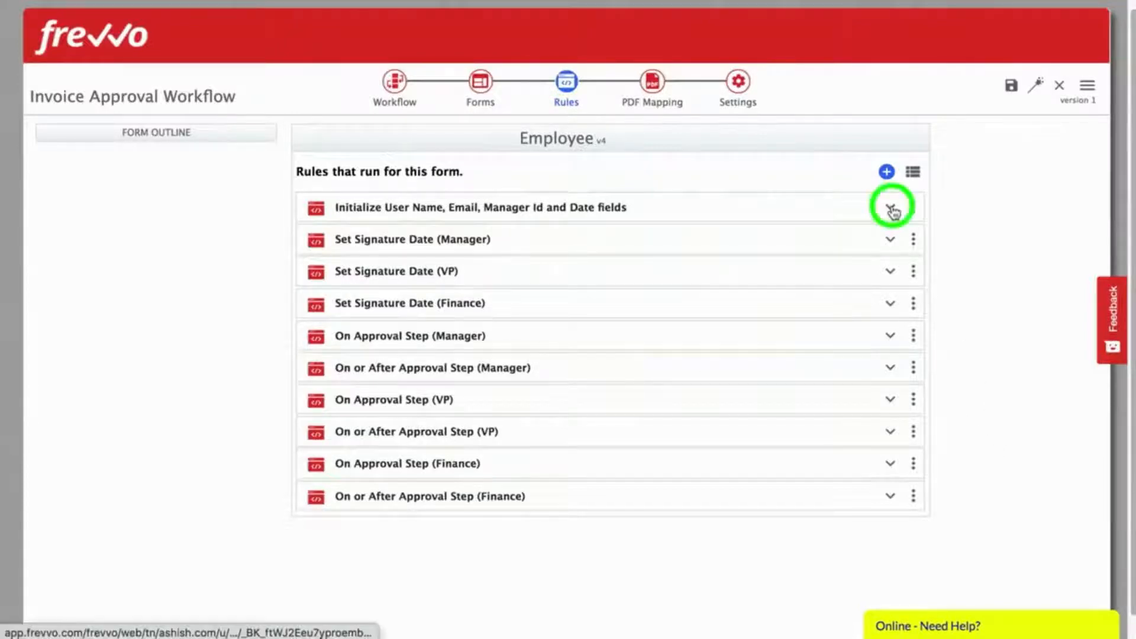
click(516, 359)
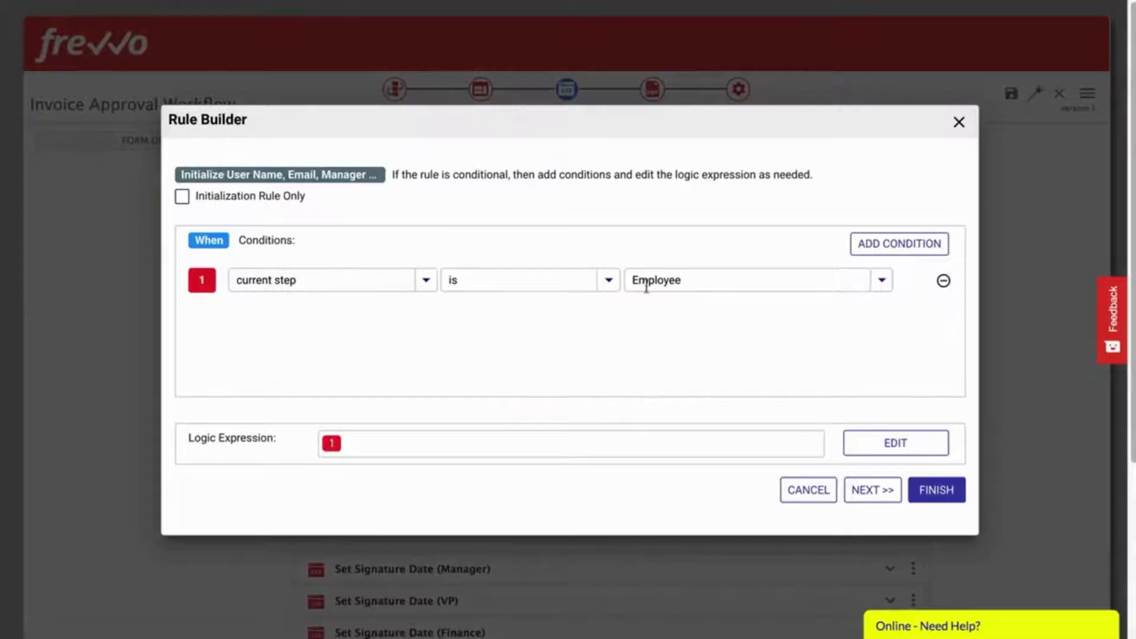
click(867, 490)
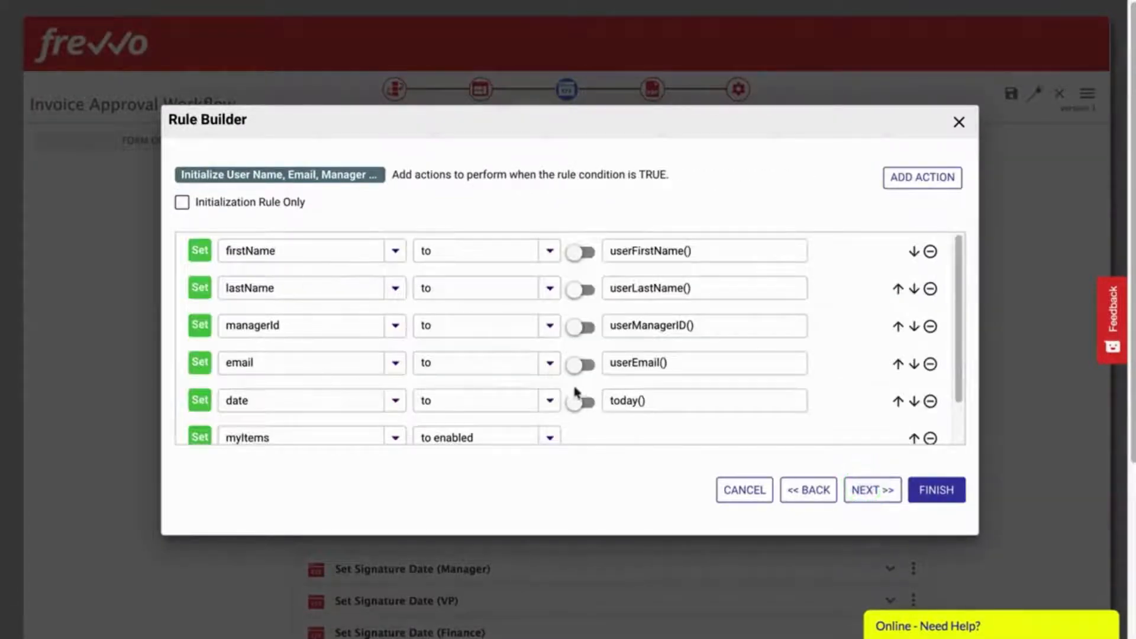
click(869, 491)
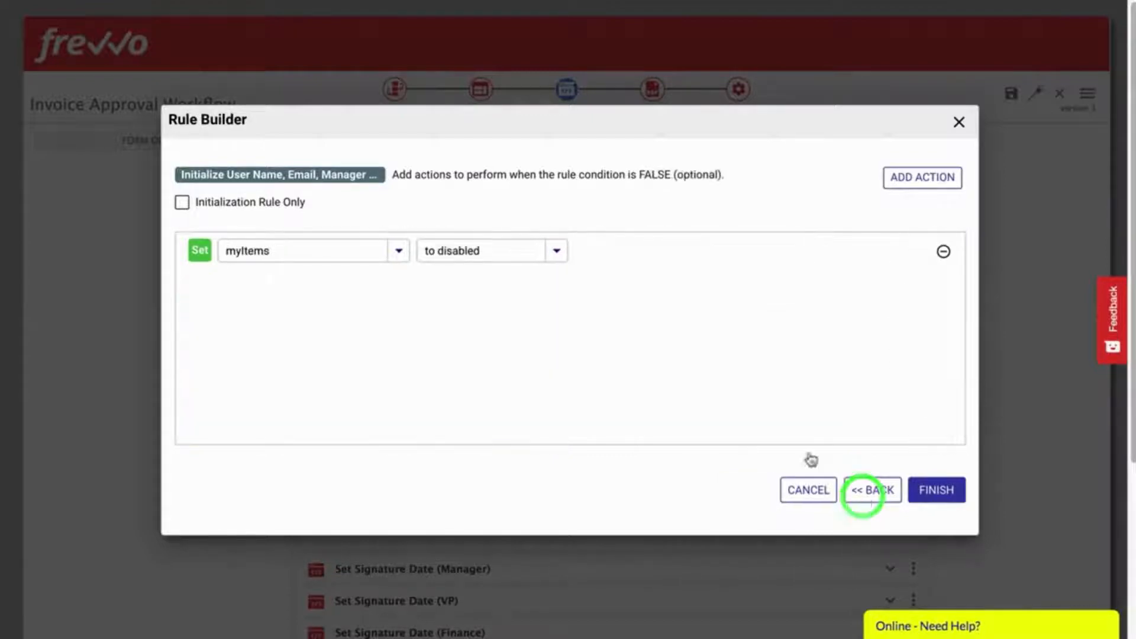
Step: Close the Rule Builder discarding changes and collapse the initialization rule
click(958, 123)
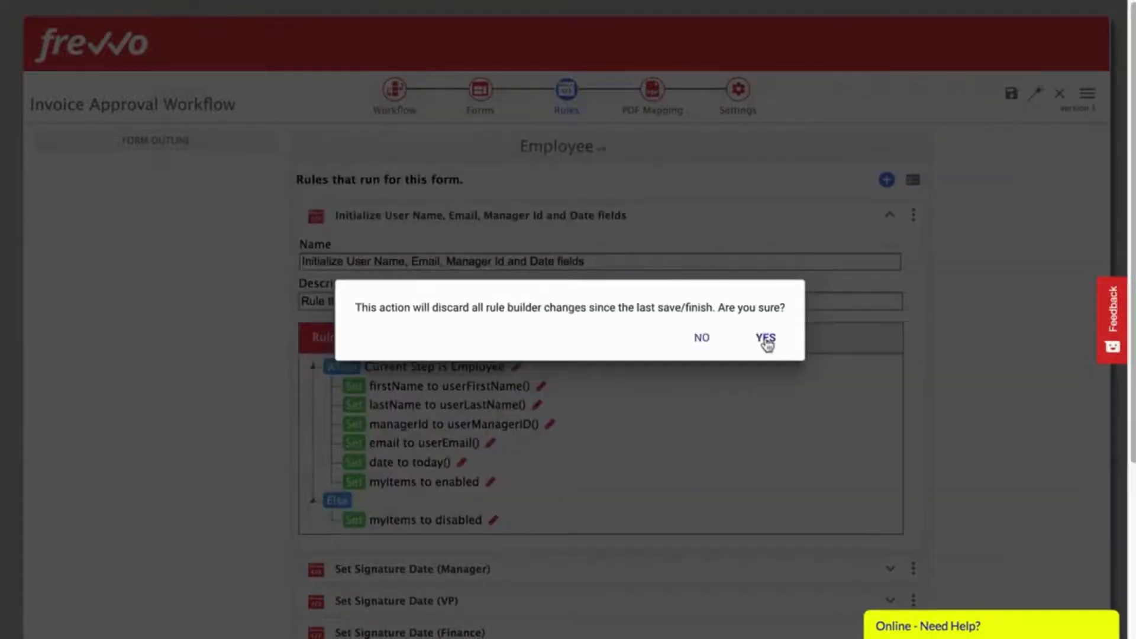
click(763, 337)
click(890, 215)
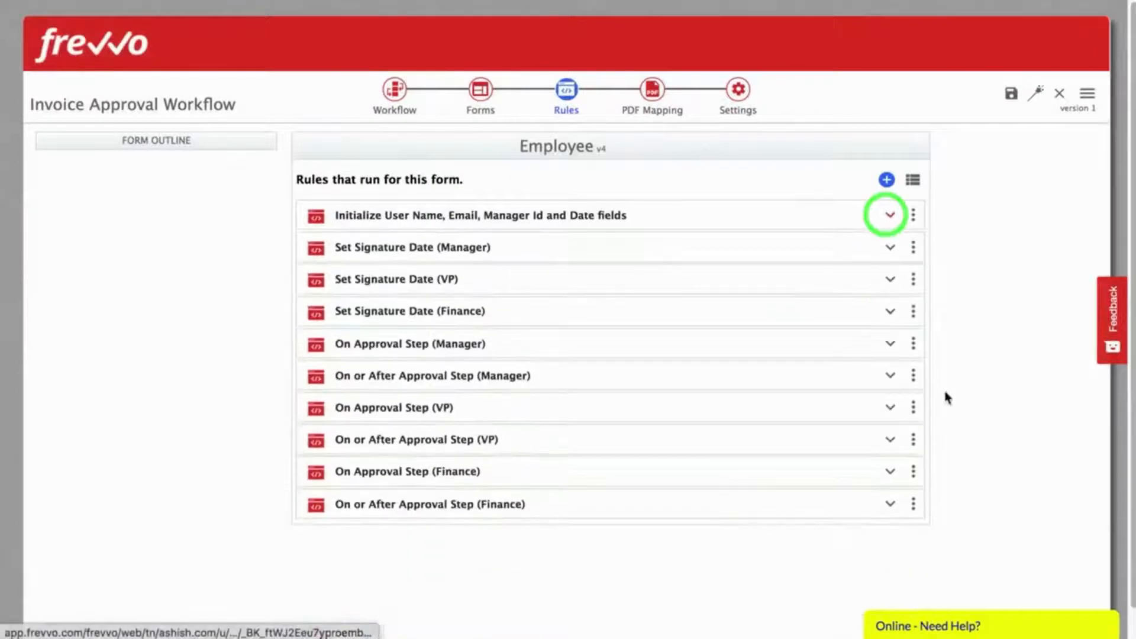
Step: View the PDF Mapping and workflow Settings pages, then save and test the workflow
click(652, 88)
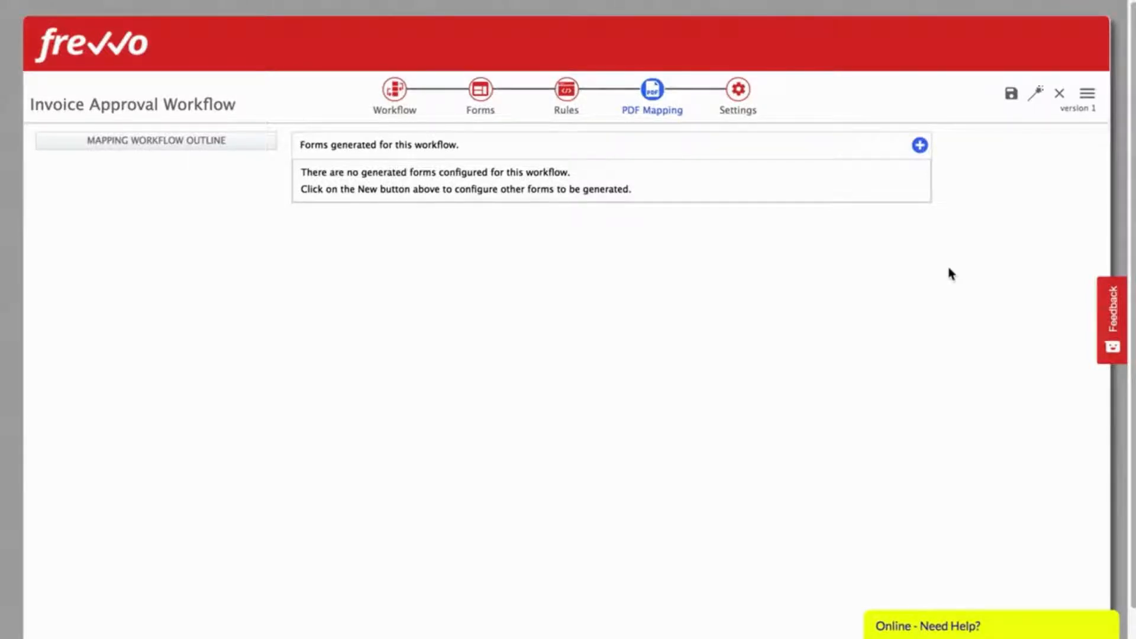
click(737, 88)
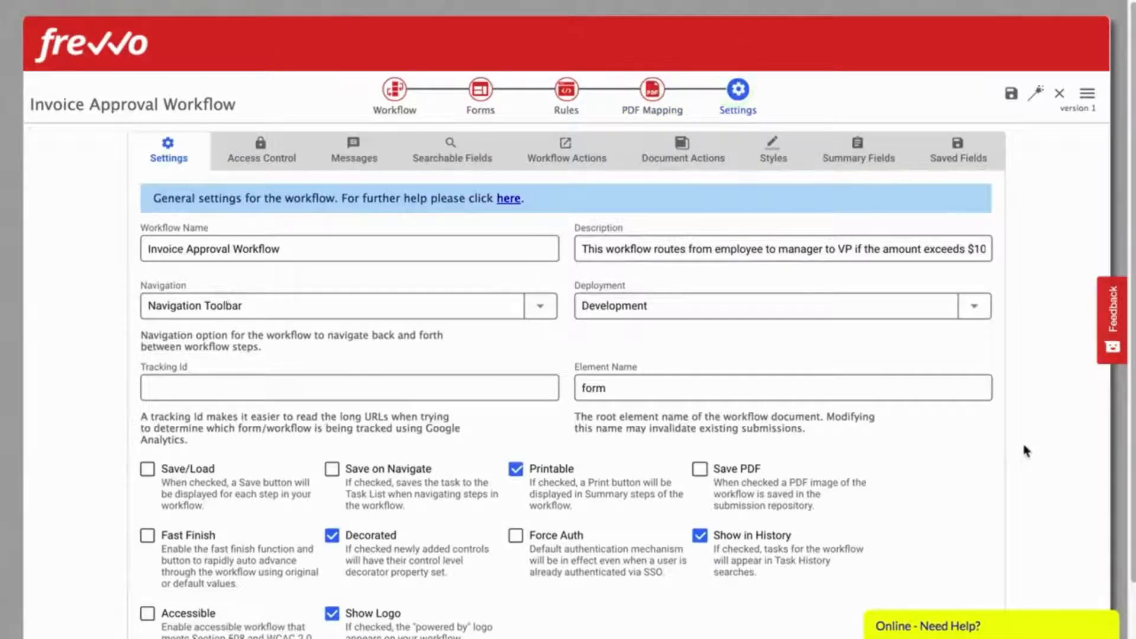
scroll(1022, 449, down, 1)
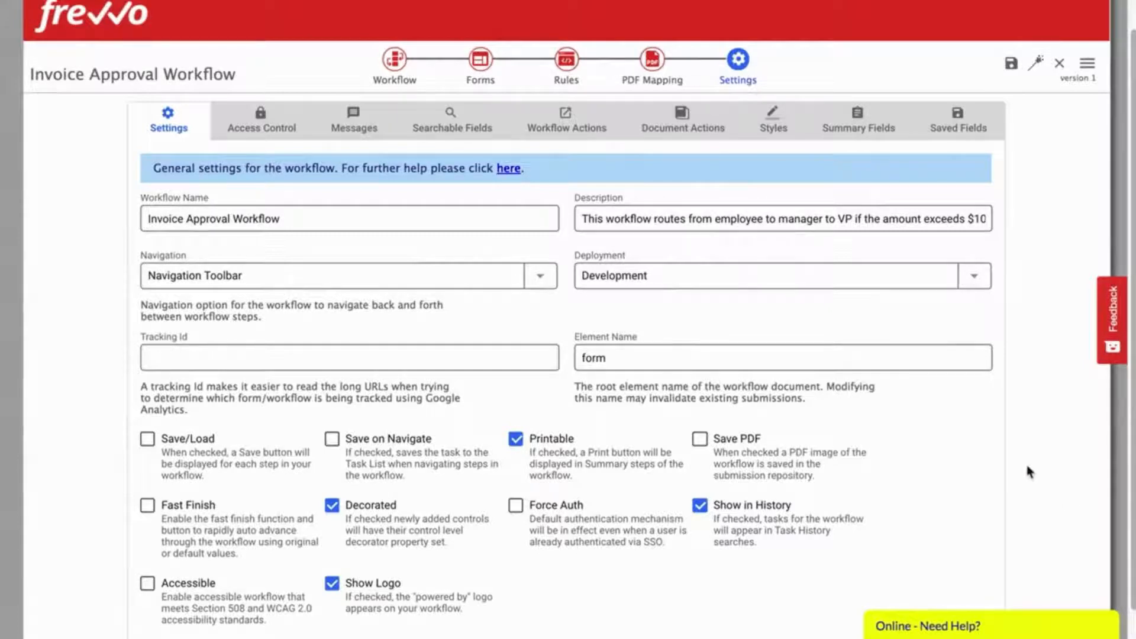
scroll(1029, 471, up, 1)
click(1034, 95)
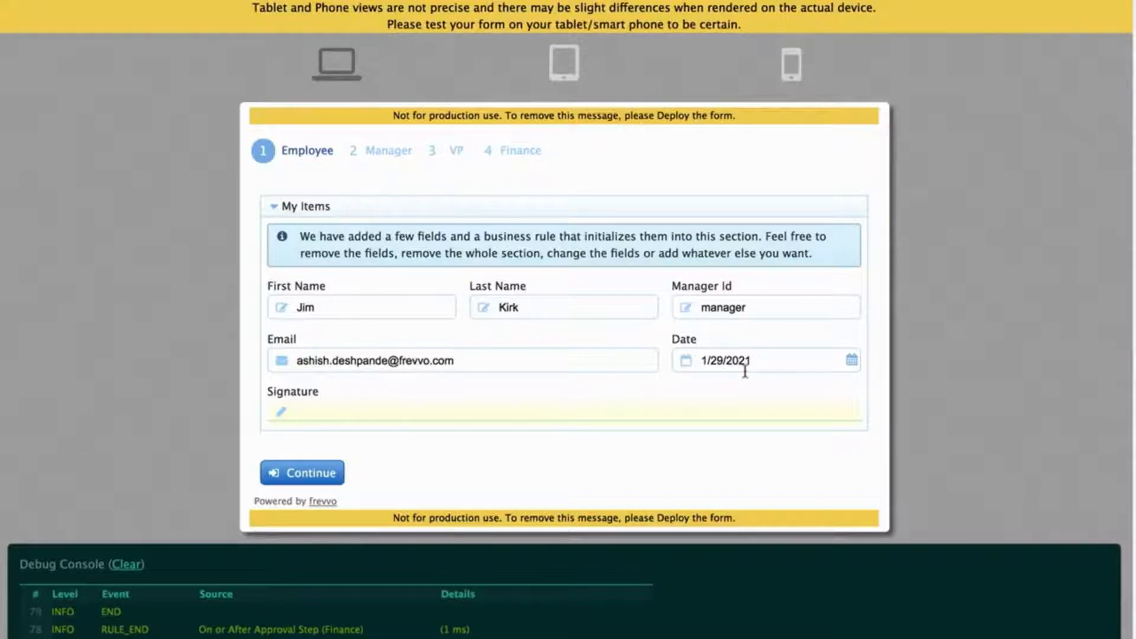
Step: Draw the employee signature in the Signature field and continue the Employee step to manager approval
click(336, 418)
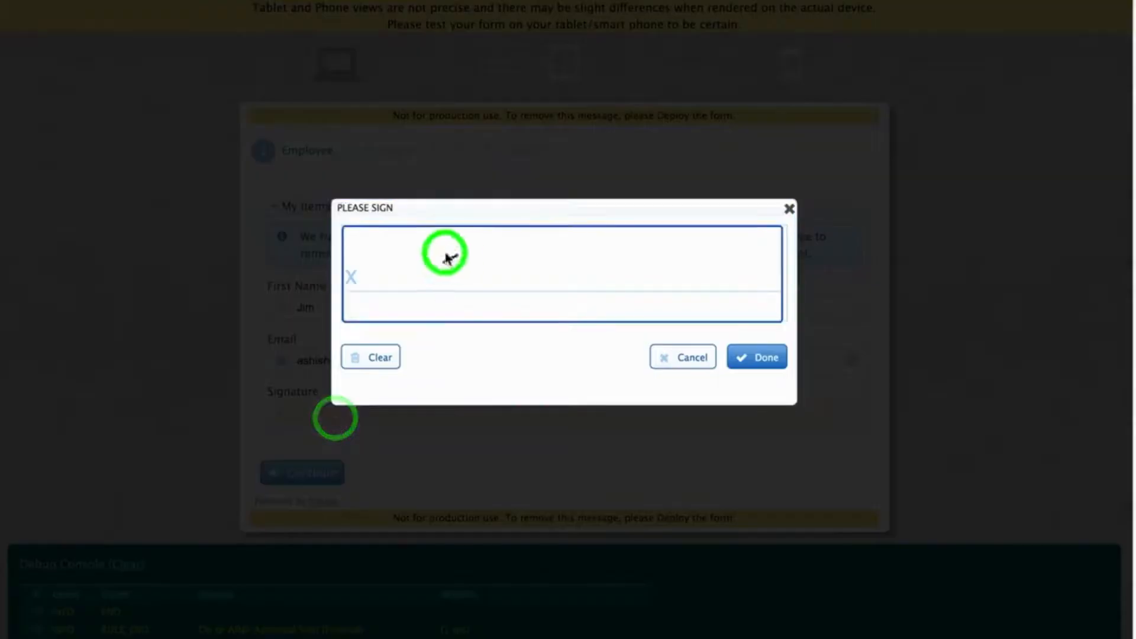
drag(452, 256, 618, 253)
click(763, 355)
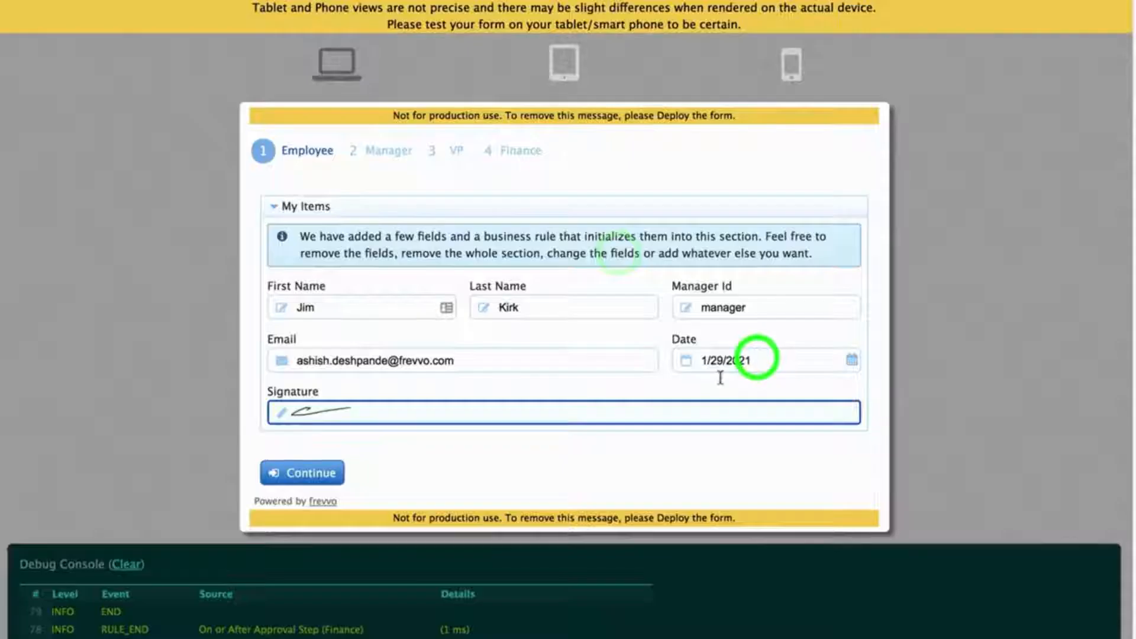
click(303, 476)
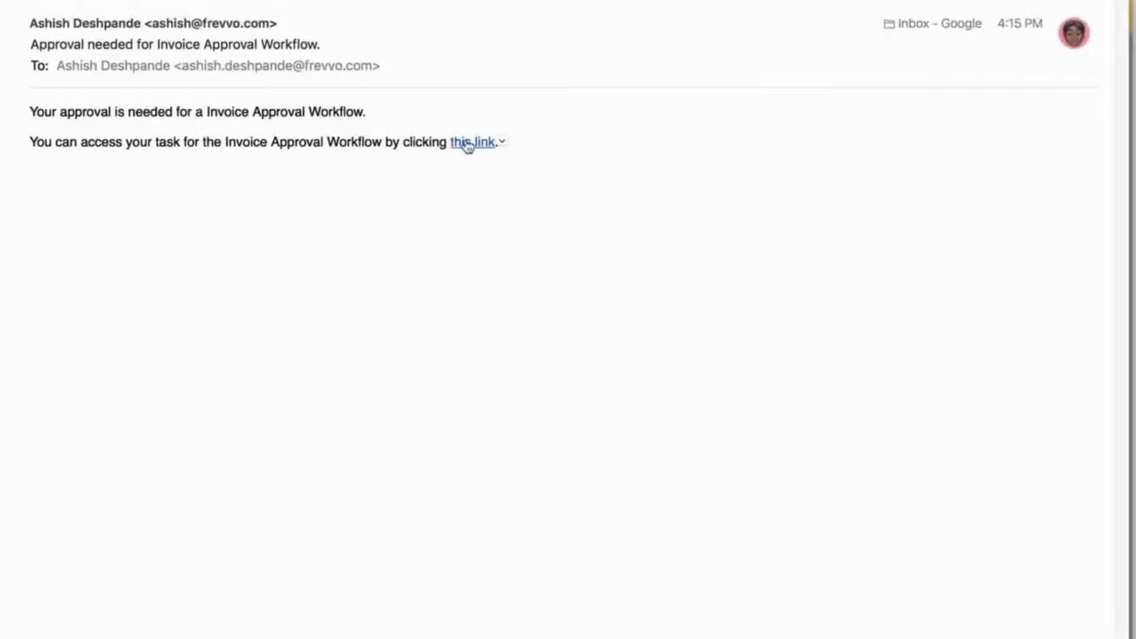
Step: Approve the Manager task with comment 'Looks good to me' and a drawn signature, then return to the forms
click(468, 143)
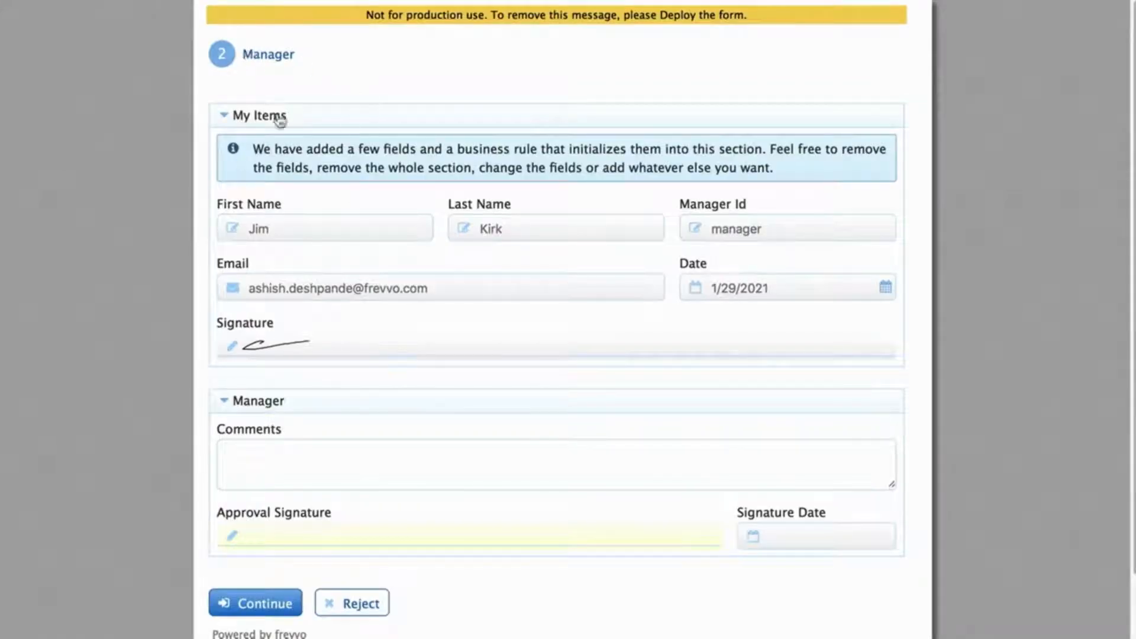
scroll(336, 189, down, 1)
click(355, 390)
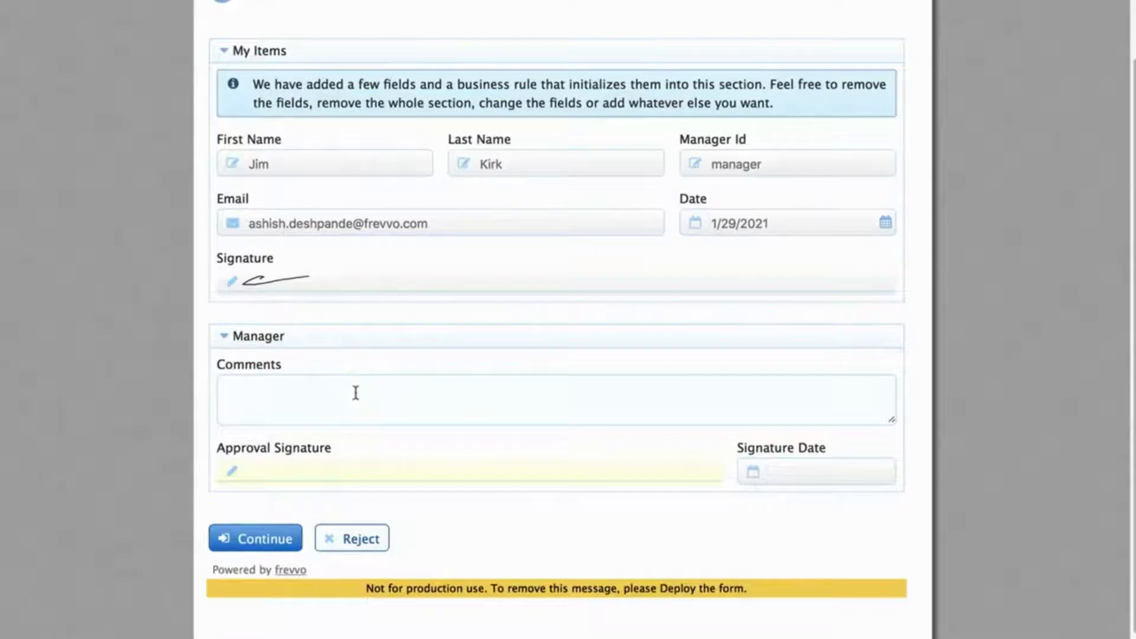
text(Looks good to me)
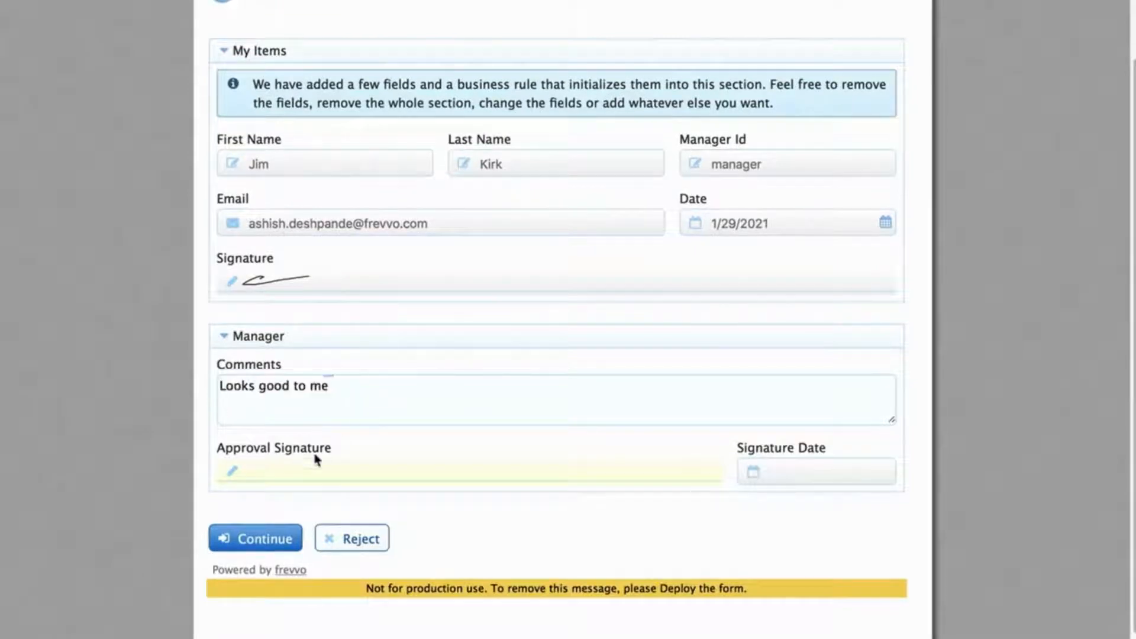
click(286, 474)
mouse_move(415, 278)
mouse_down()
mouse_move(347, 317)
mouse_move(521, 311)
mouse_up()
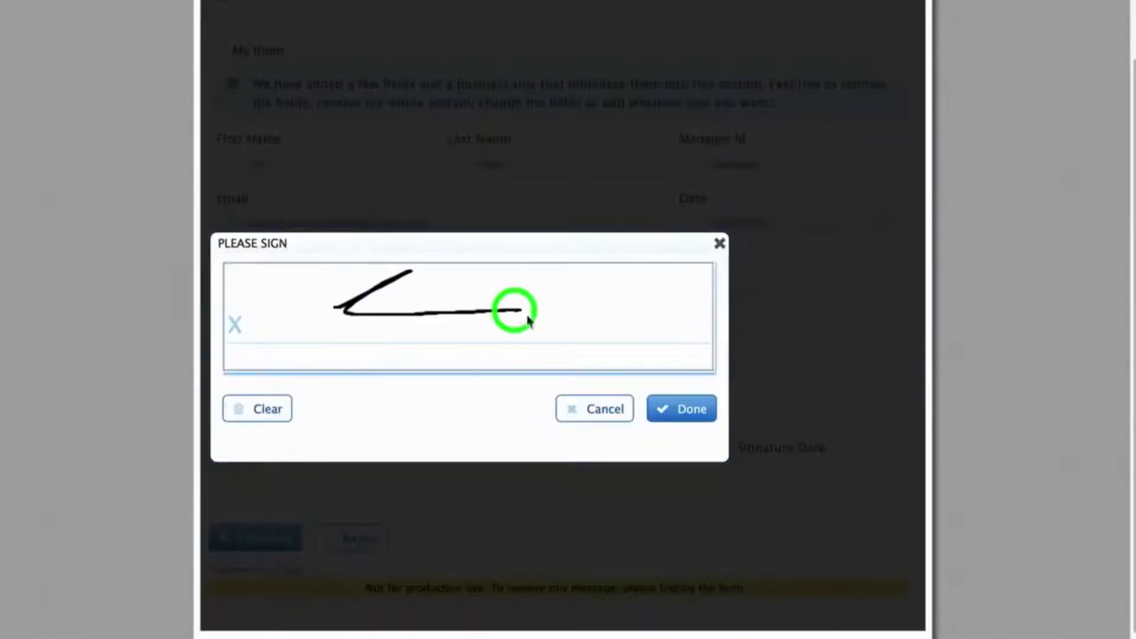
click(691, 408)
click(263, 540)
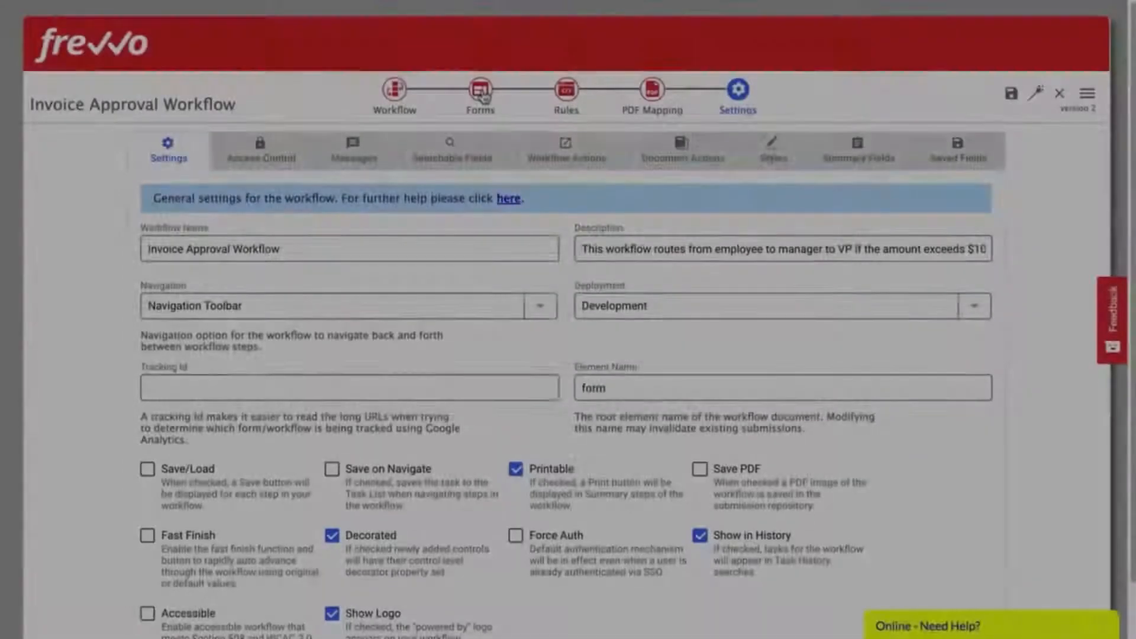
click(479, 89)
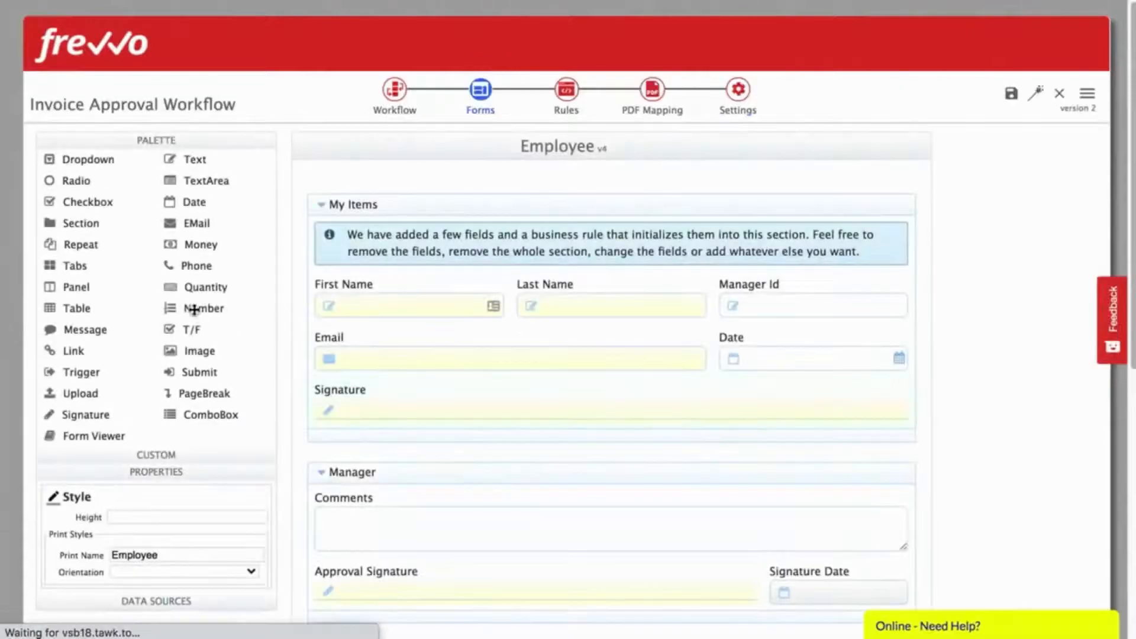
Step: Add an 'Invoice Approval' message above My Items, styled bold, centred and x-large
drag(85, 330, 594, 210)
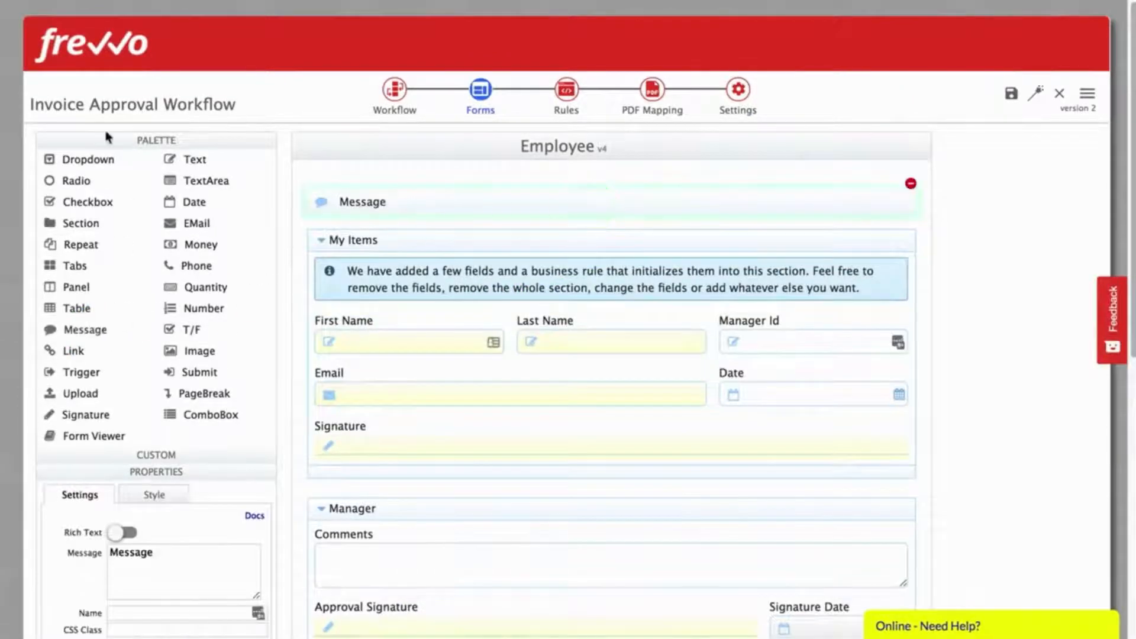
click(121, 141)
double_click(155, 254)
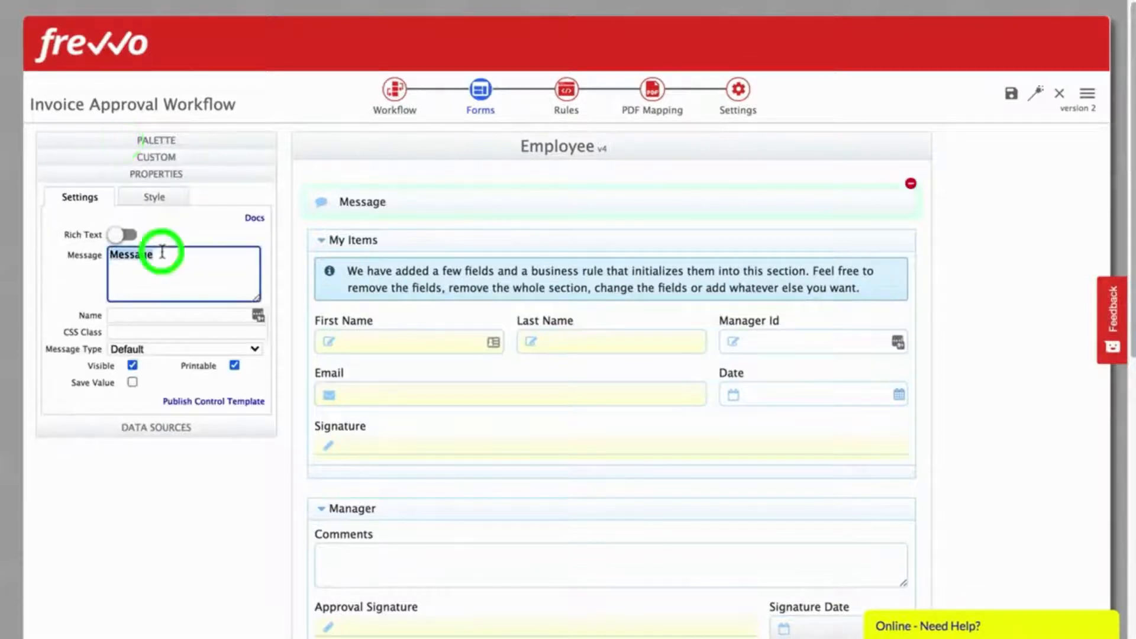
text(Invoice Approval)
click(154, 197)
click(131, 313)
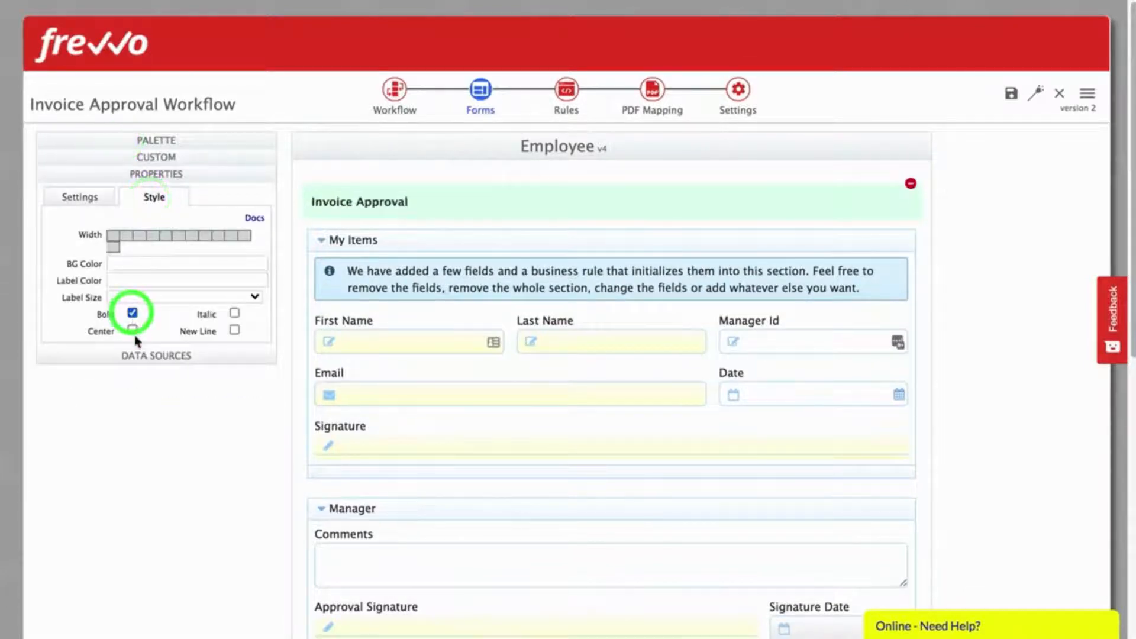
click(131, 330)
click(165, 297)
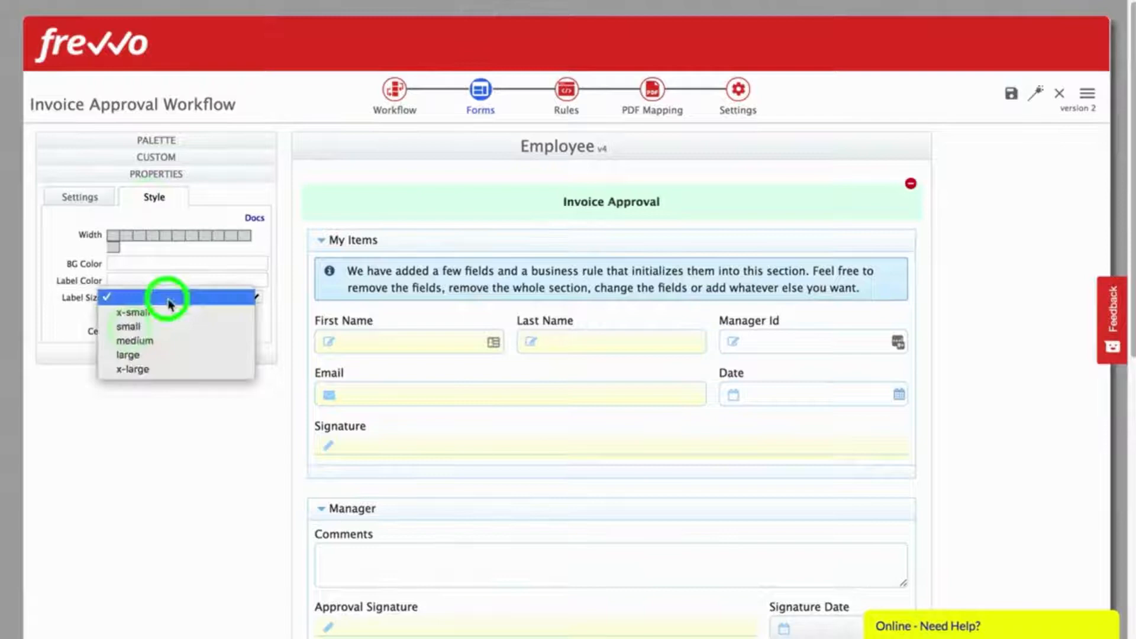
click(150, 367)
scroll(544, 270, down, 3)
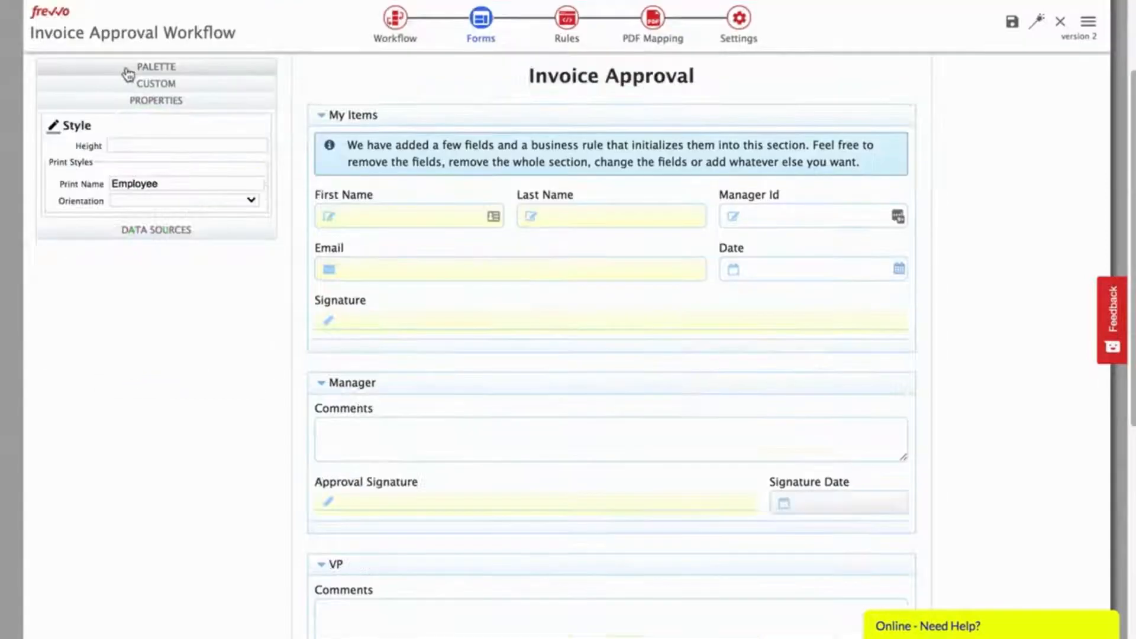
click(127, 69)
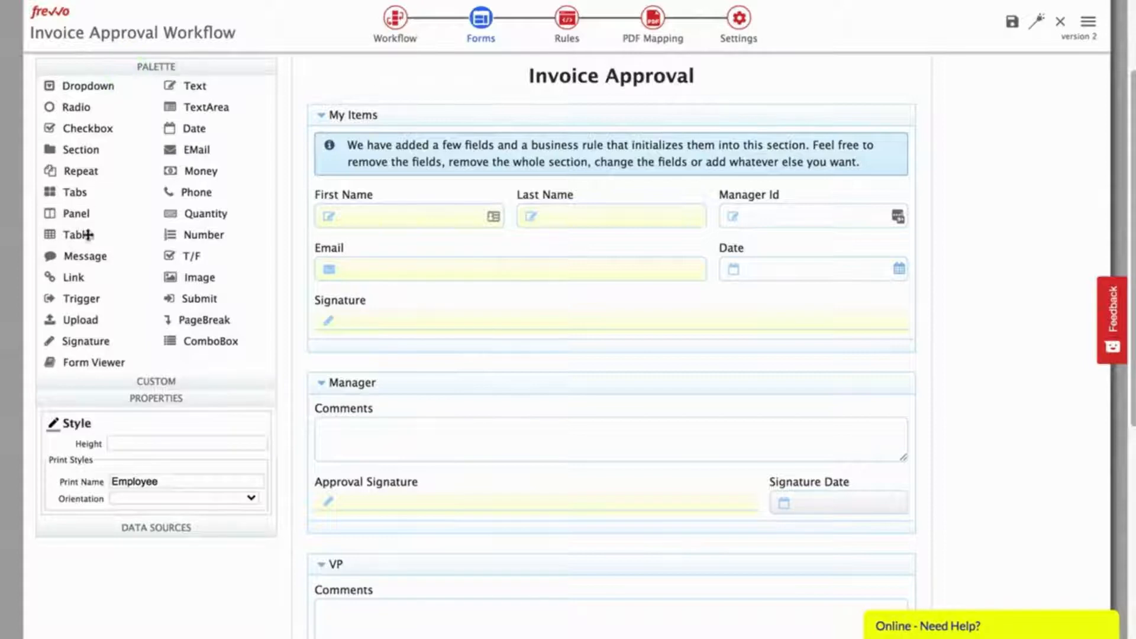
Step: Add a table labelled 'Invoices Table' to My Items with a minimum of 1 row
drag(51, 235, 532, 270)
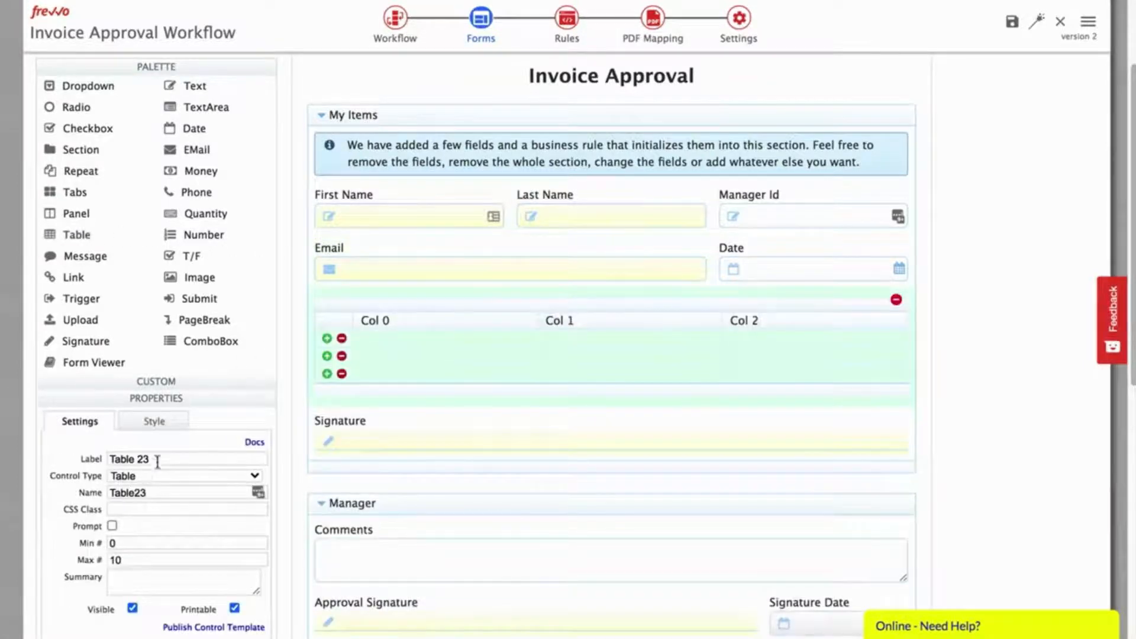
triple_click(172, 459)
text(Inv)
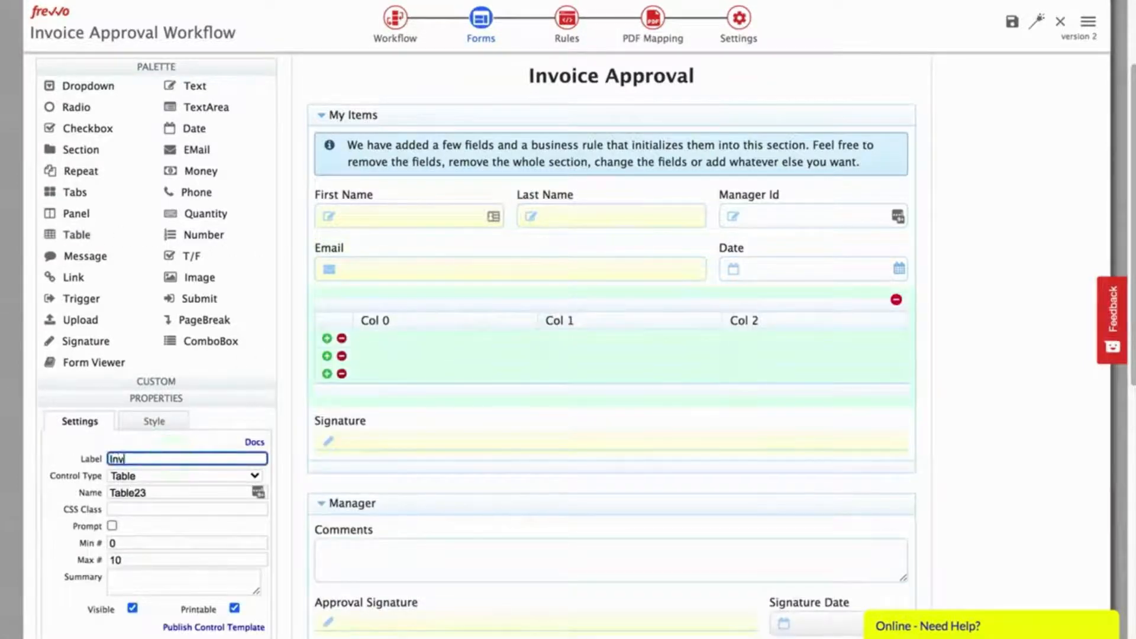
text(oices Table)
key(Tab)
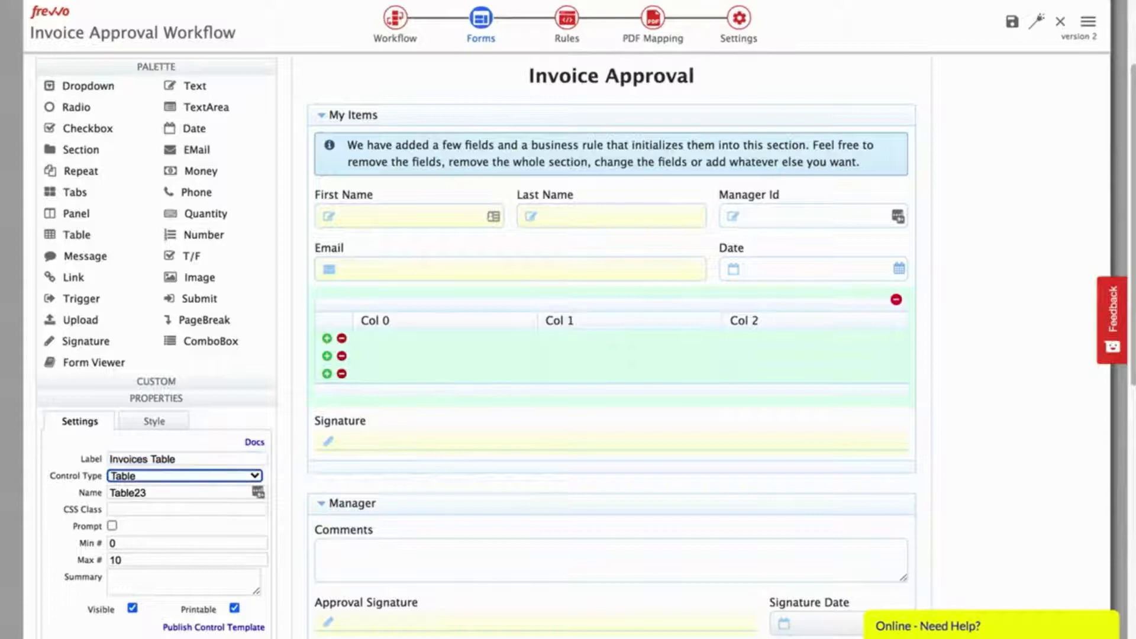
key(Tab)
key(Tab)
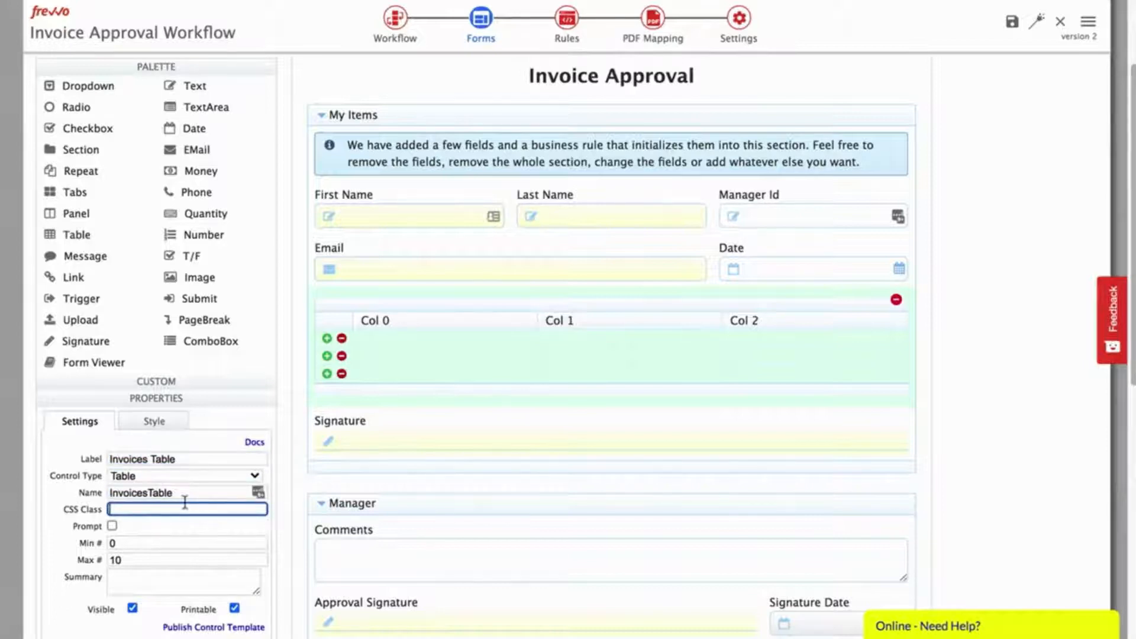
click(174, 65)
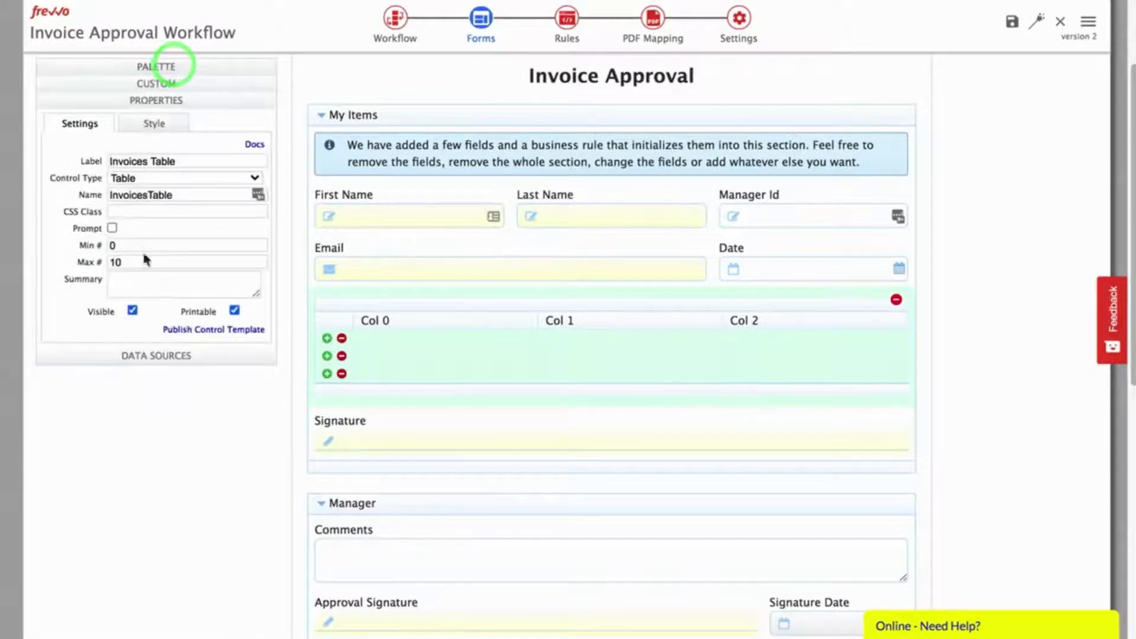
click(141, 247)
key(BackSpace)
text(1)
key(Tab)
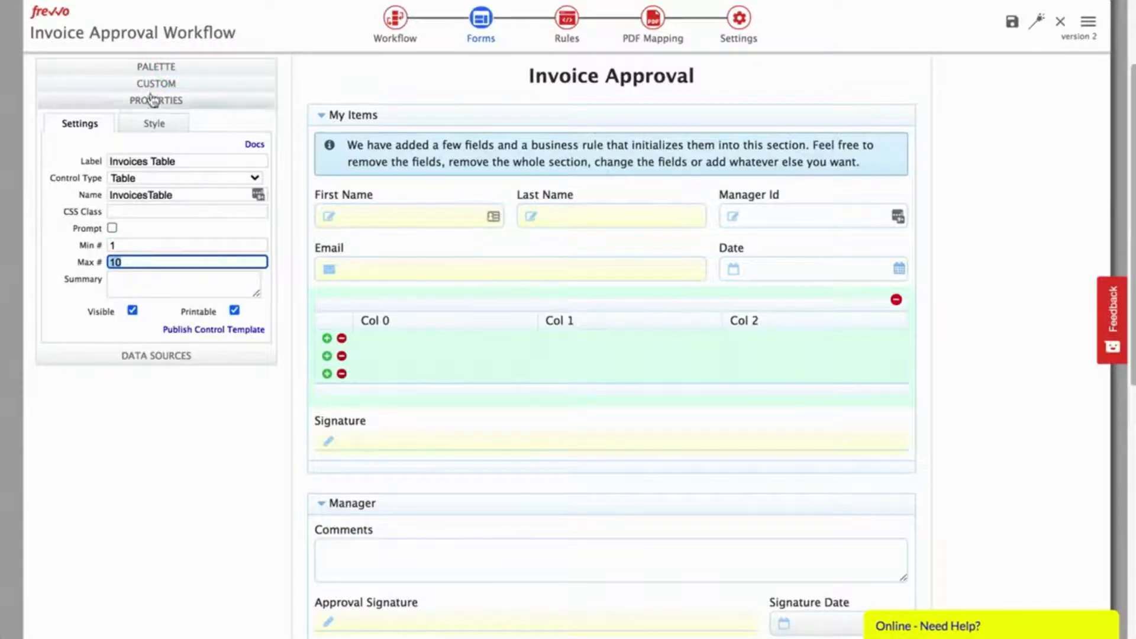
click(143, 64)
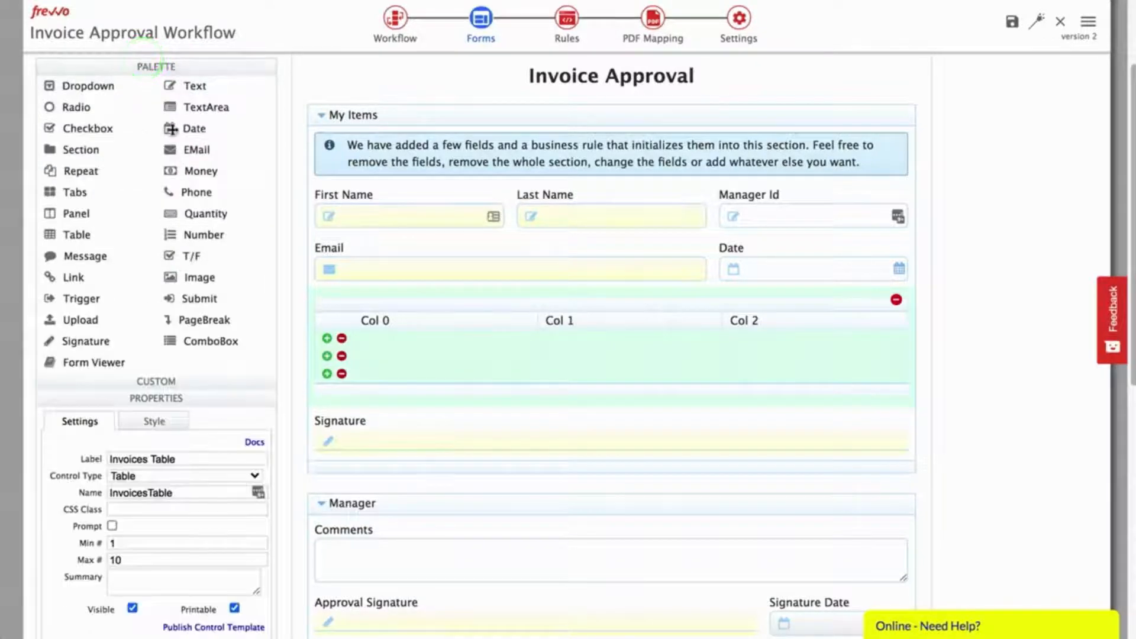
Step: Add an 'Invoice Date' date column, delete Col 0, and relabel Col 1 as 'Description'
drag(171, 129, 510, 321)
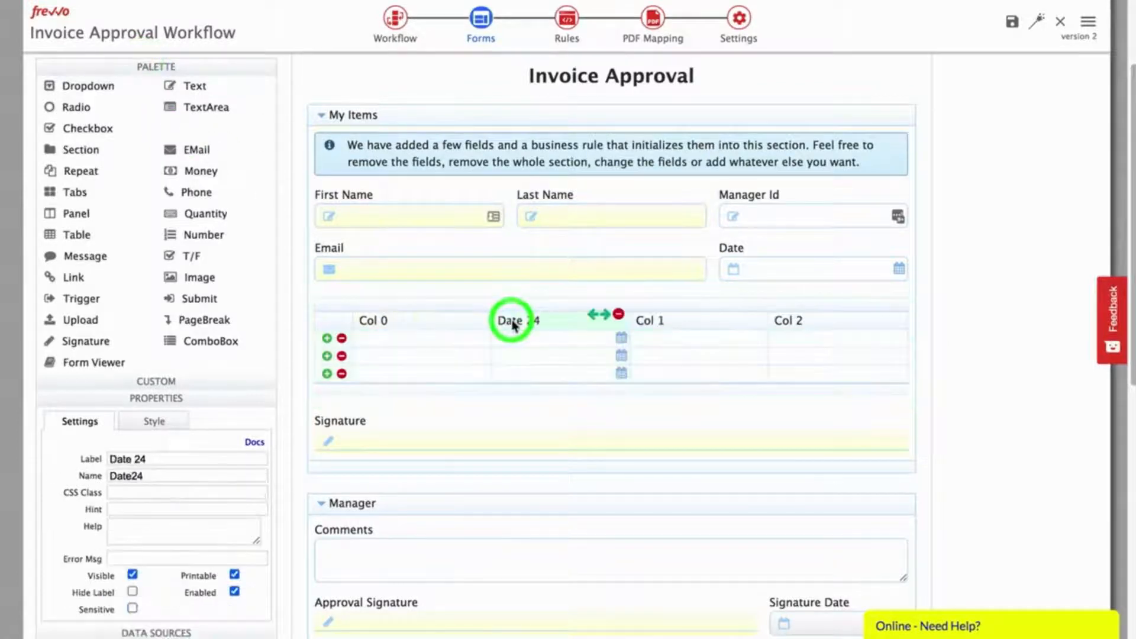
triple_click(156, 457)
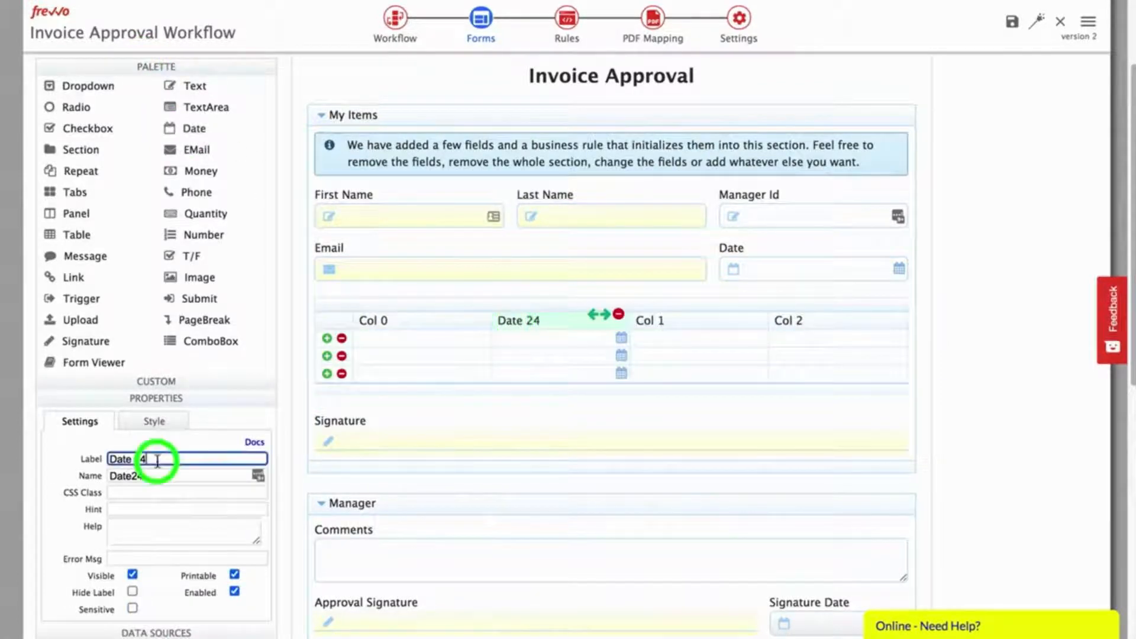
text(Invoice Date)
key(Tab)
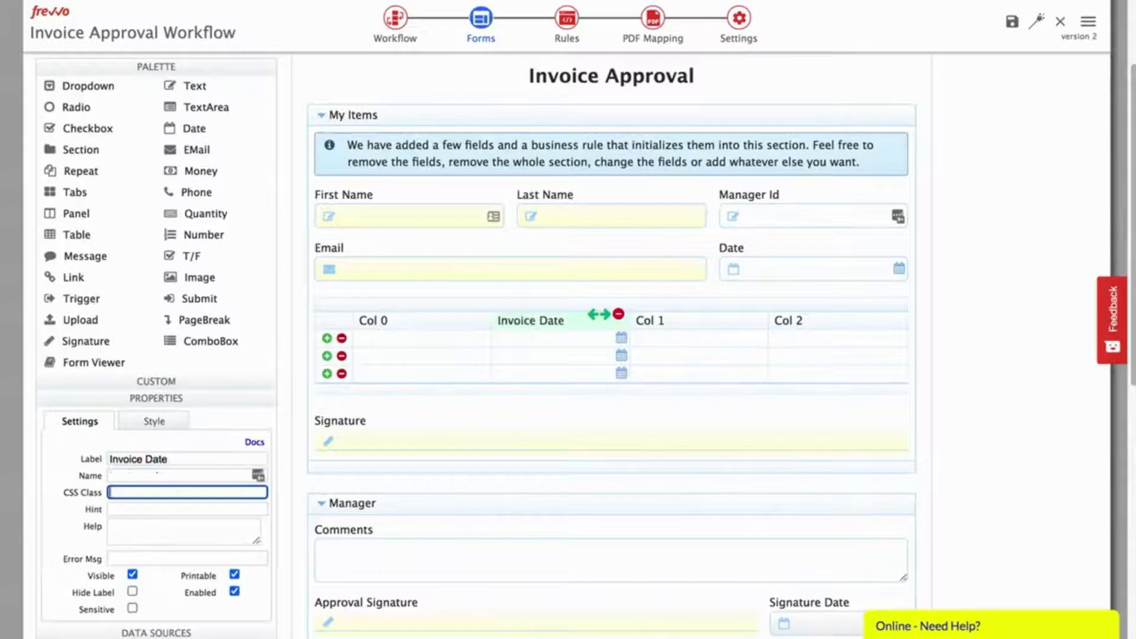
click(456, 319)
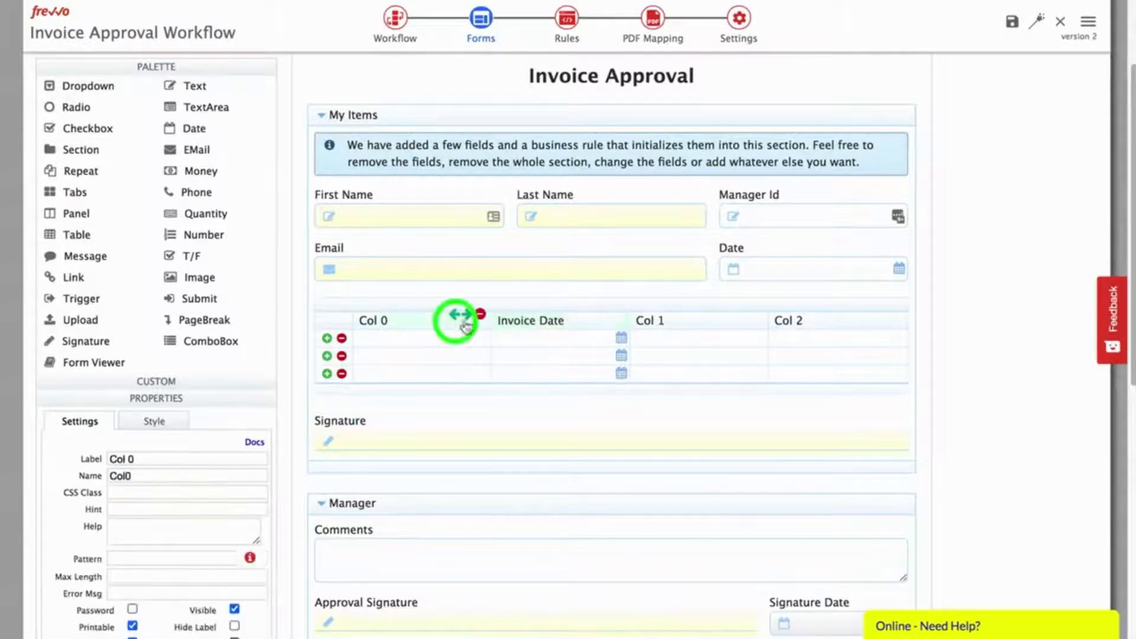
click(480, 314)
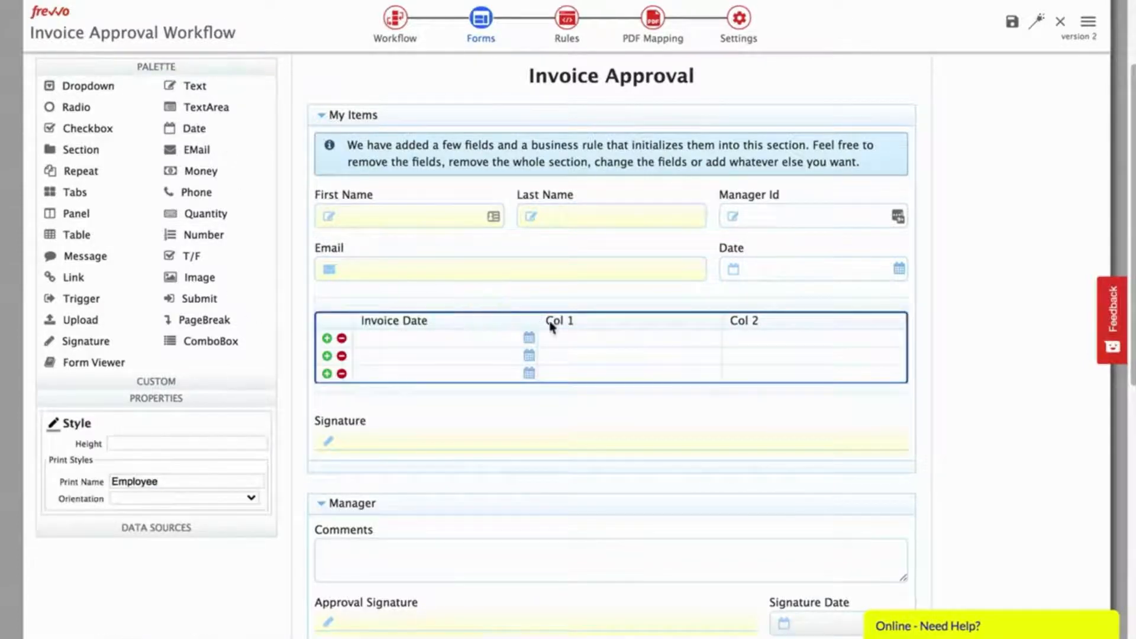
click(584, 327)
triple_click(148, 458)
text(Description)
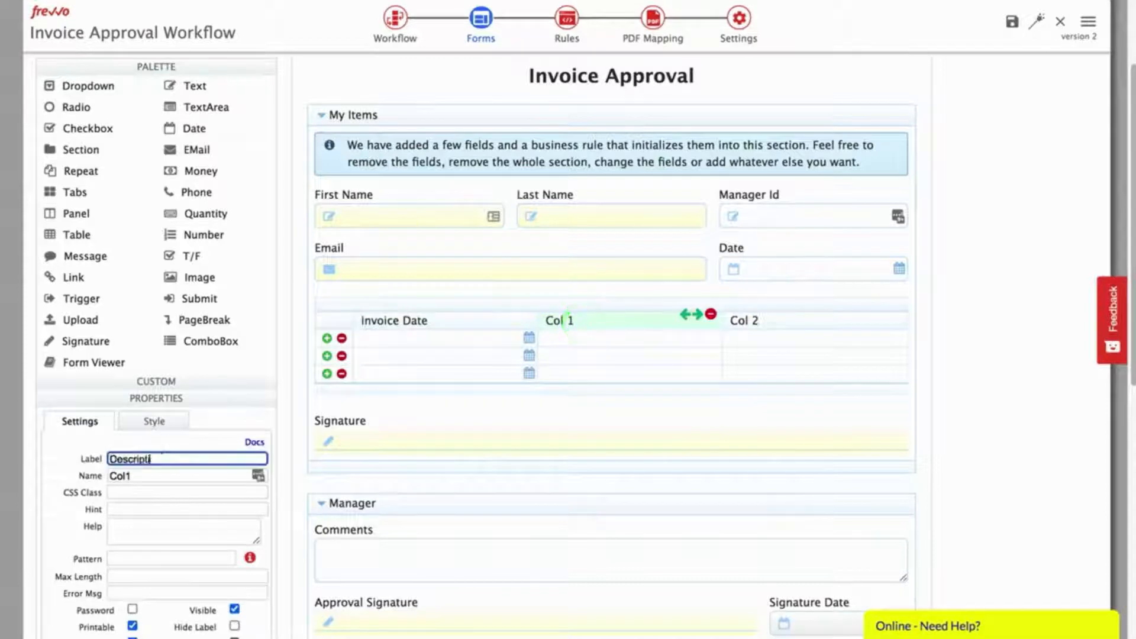
key(Tab)
key(Tab)
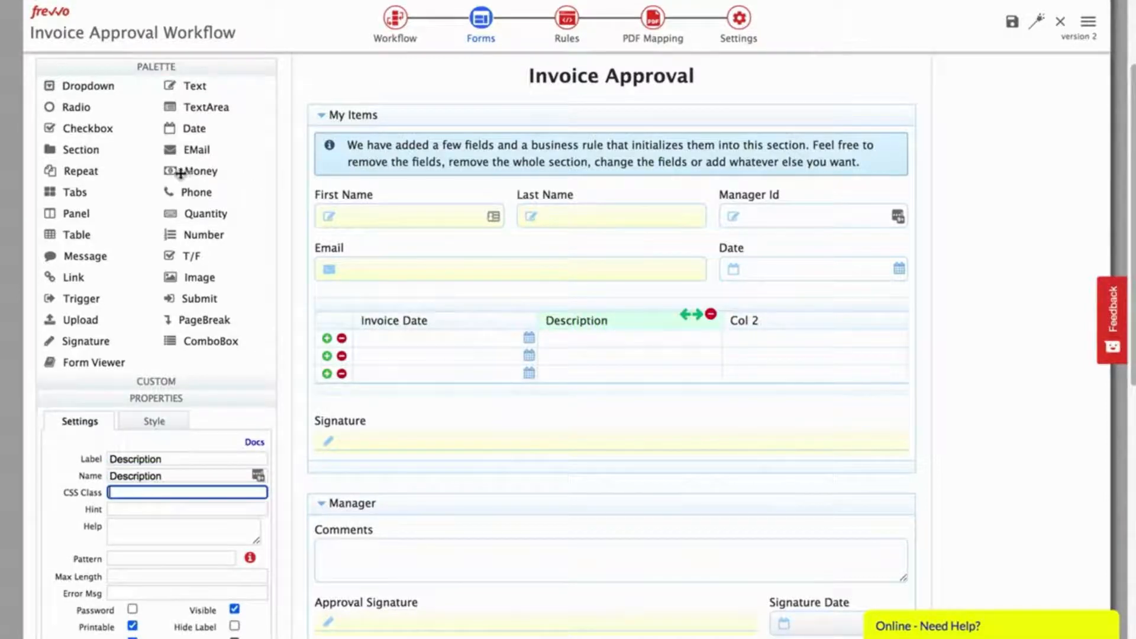
Step: Replace Col 2 with a money column labelled 'Amount'
drag(253, 171, 711, 323)
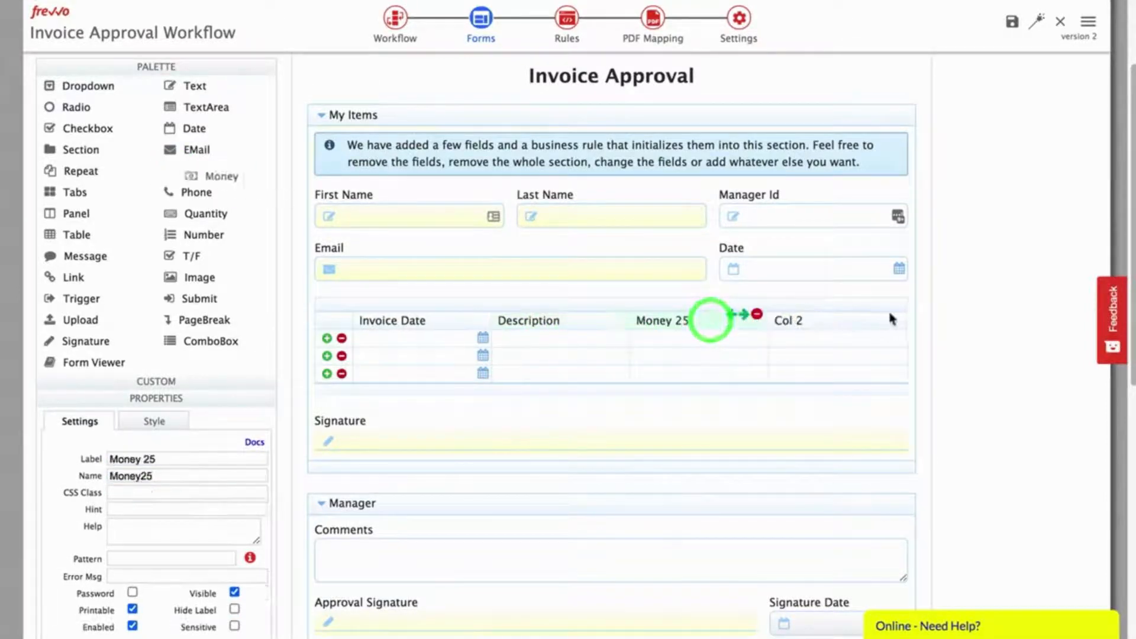
click(854, 322)
click(895, 314)
click(858, 323)
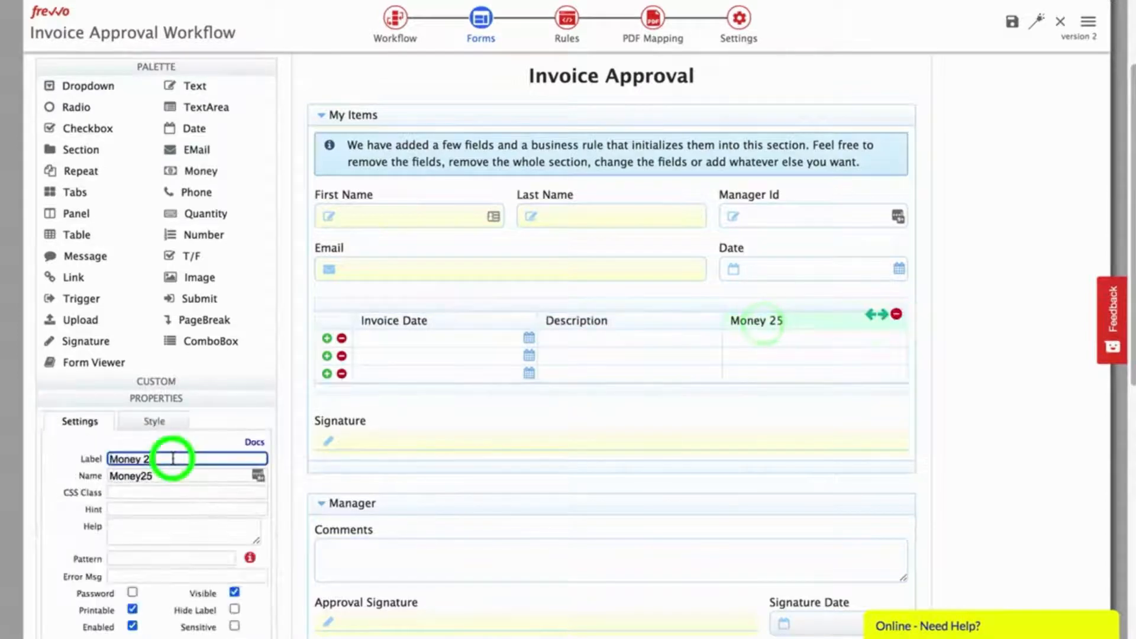
triple_click(172, 459)
text(Amount)
key(Tab)
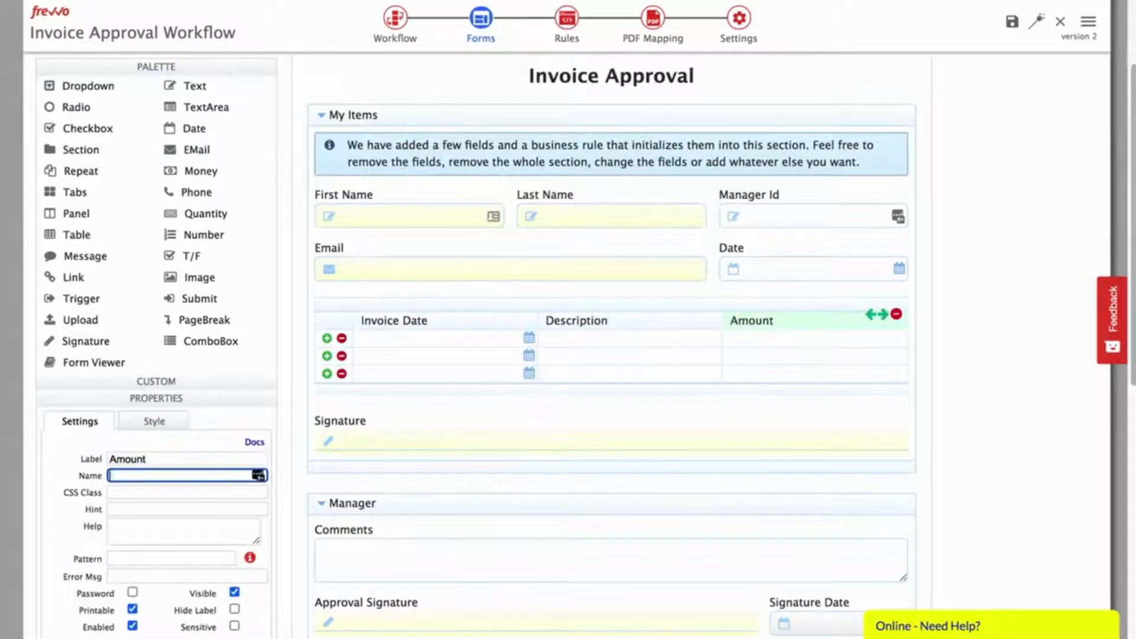
key(Tab)
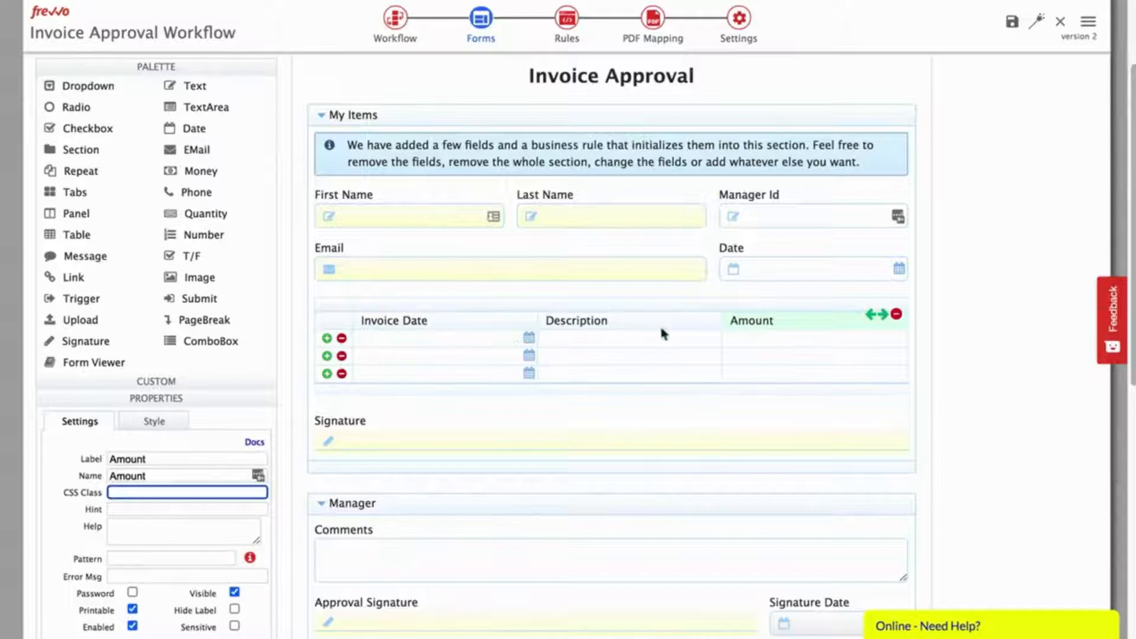
click(530, 301)
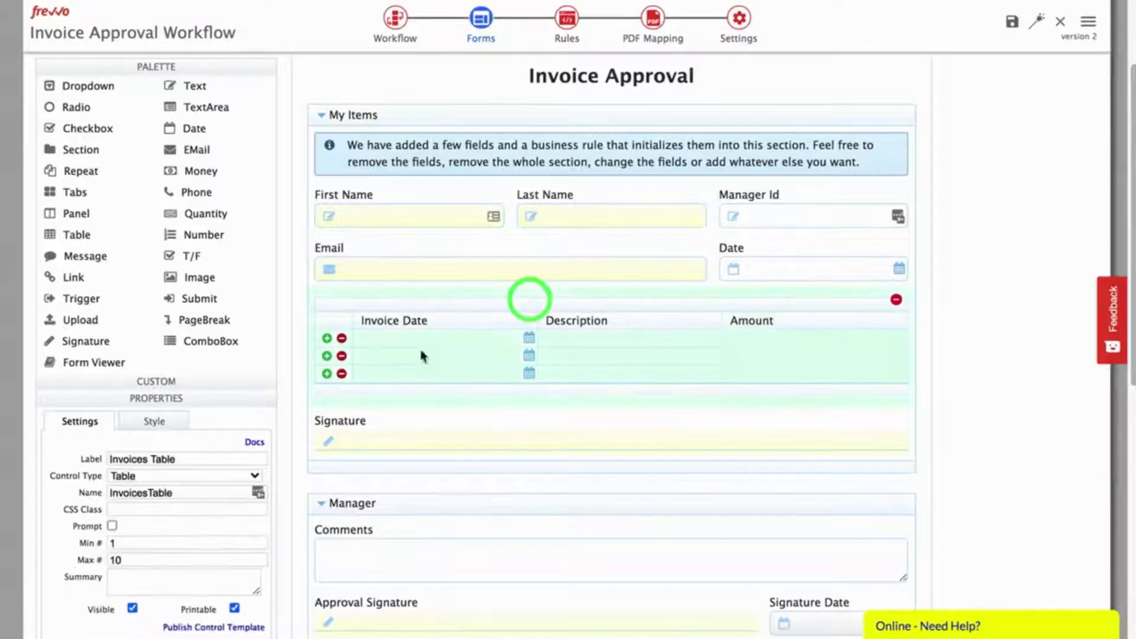
Step: Set the invoice table's column widths to 25%, 50% and 25%
click(155, 422)
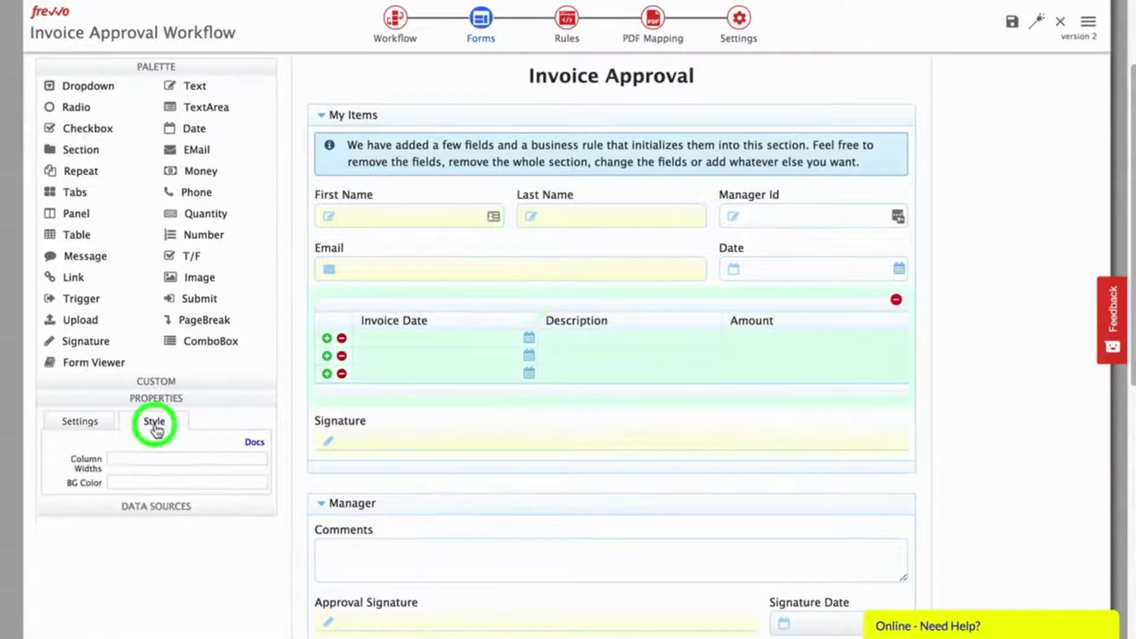
click(145, 455)
text(25)
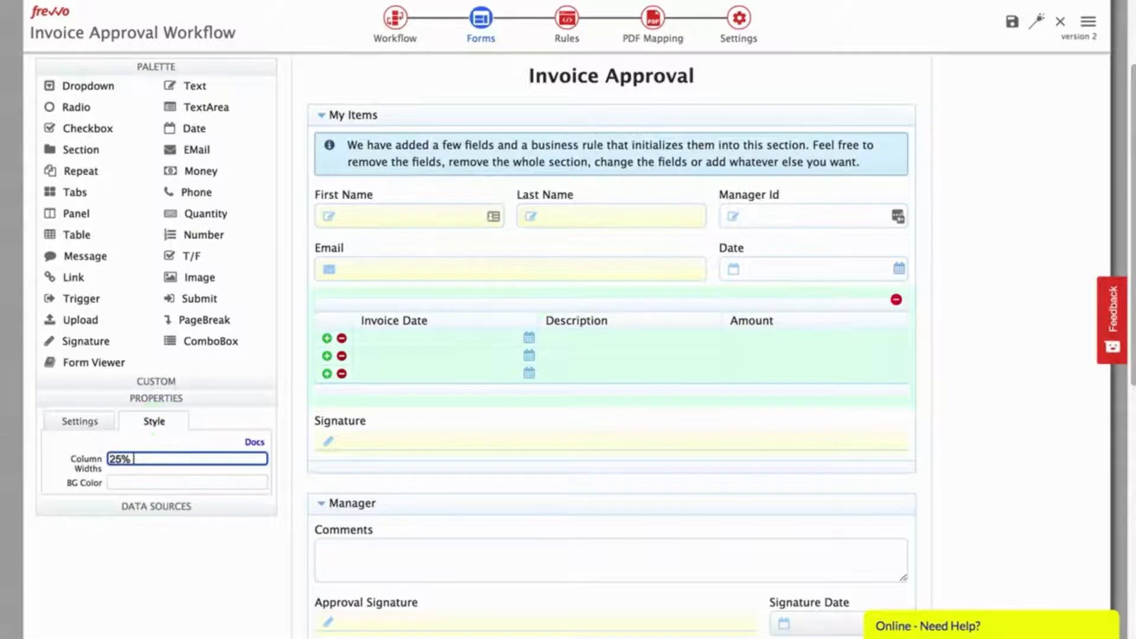
key(Tab)
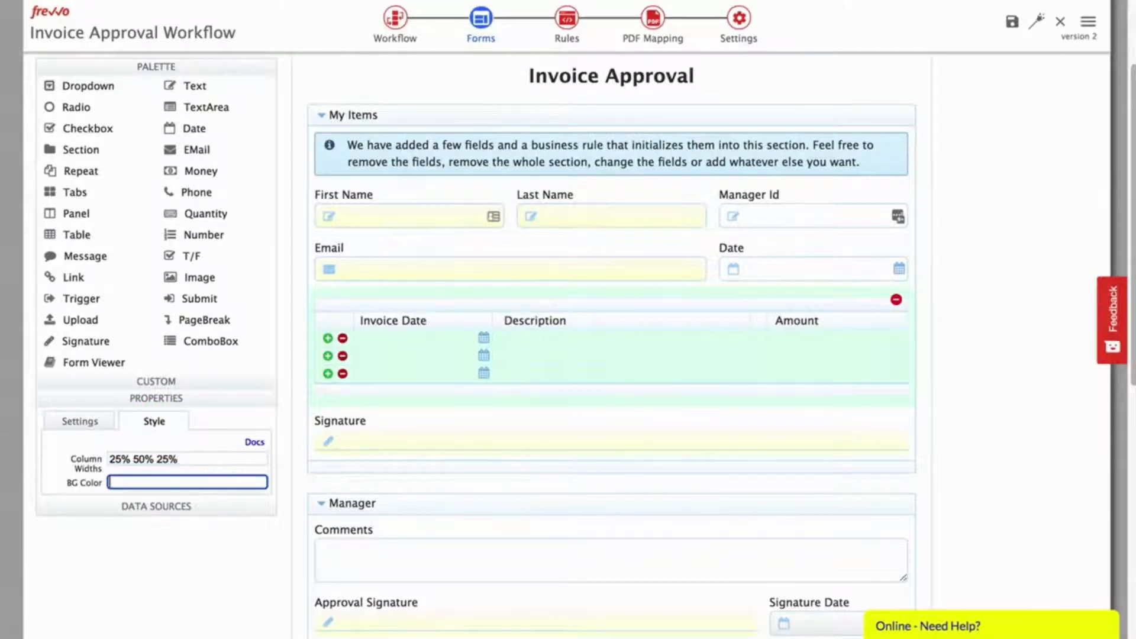
click(79, 421)
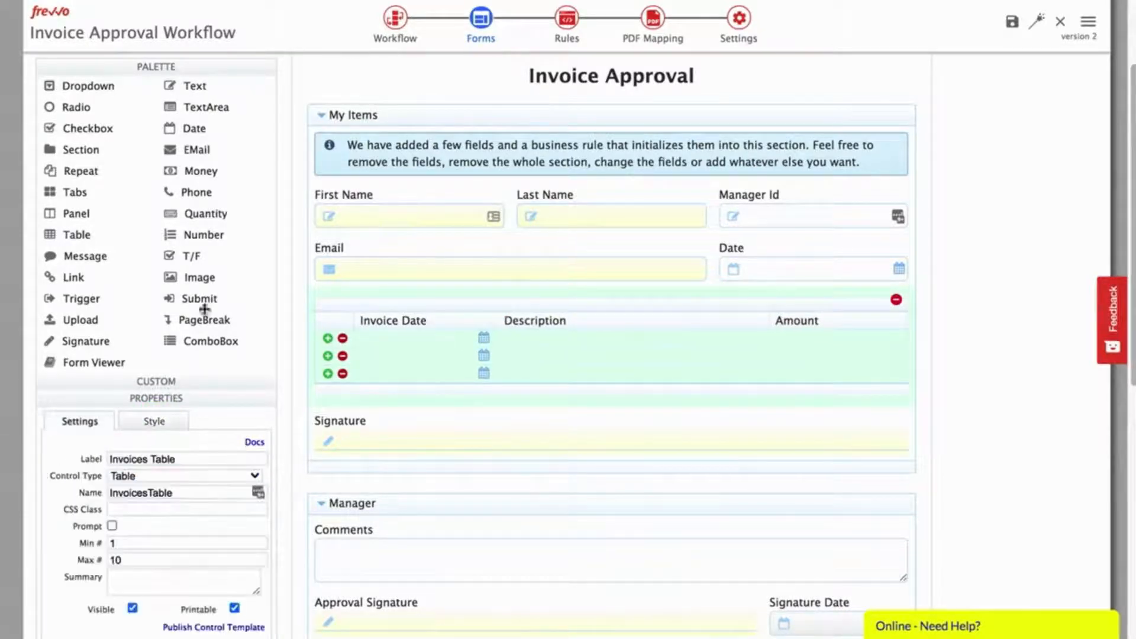
Step: Mark the Invoice Date and Amount columns as required
click(137, 67)
click(382, 335)
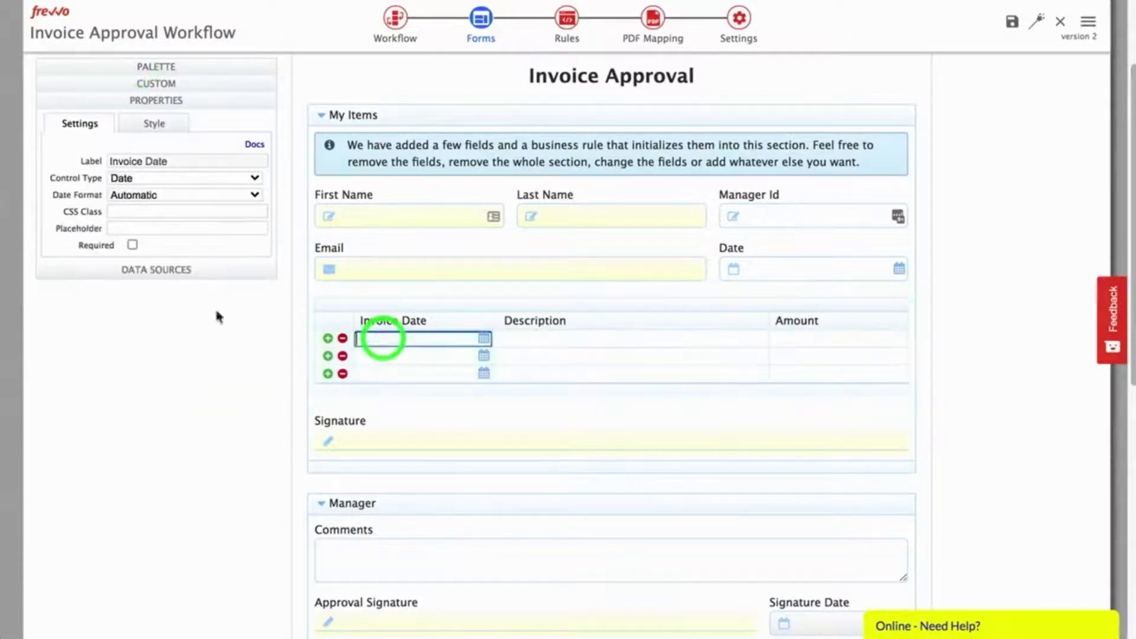
click(133, 244)
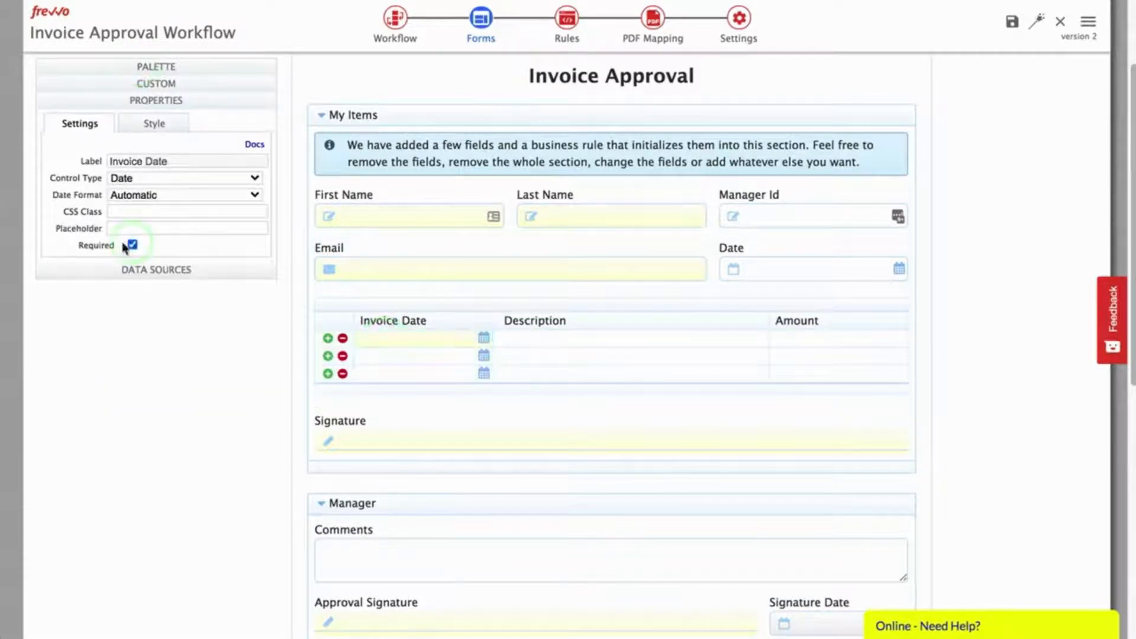
click(516, 340)
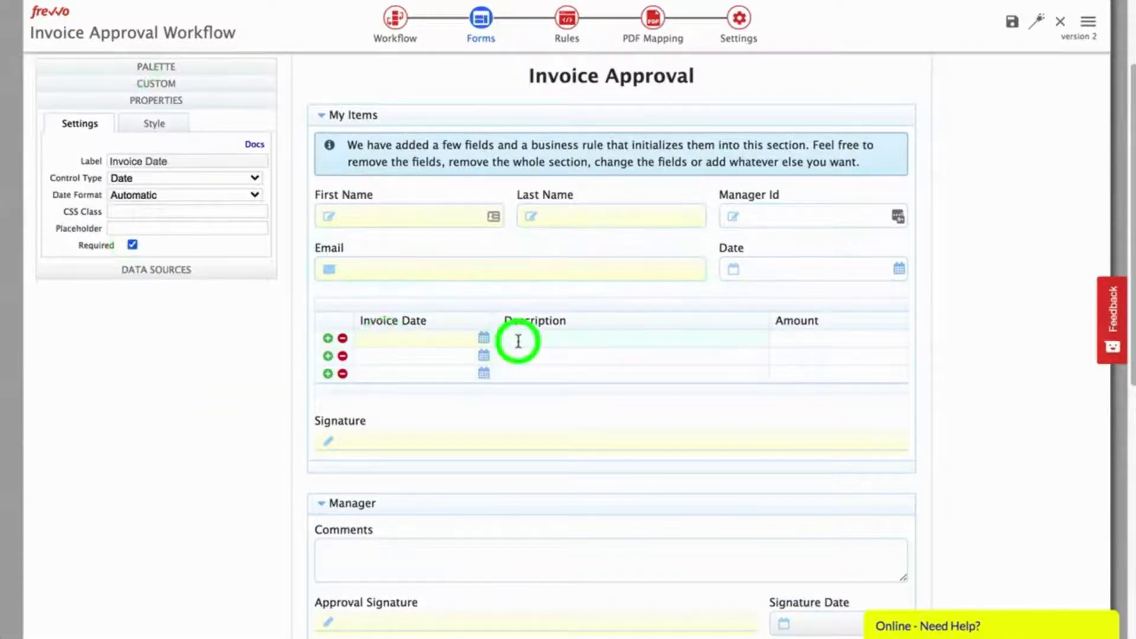
click(836, 337)
click(132, 248)
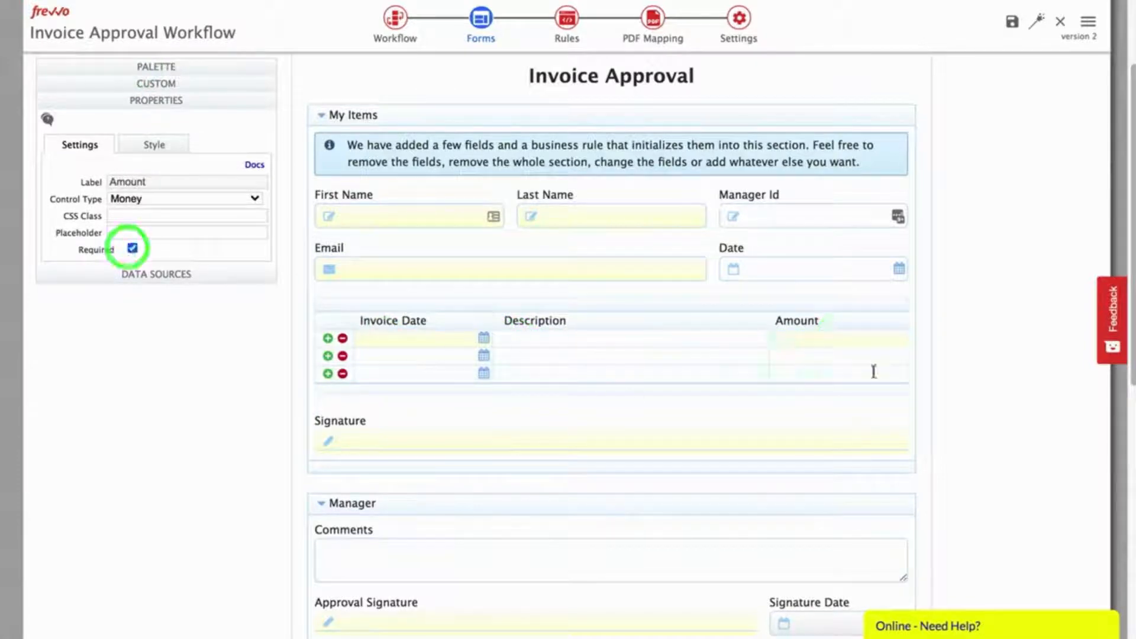
click(427, 302)
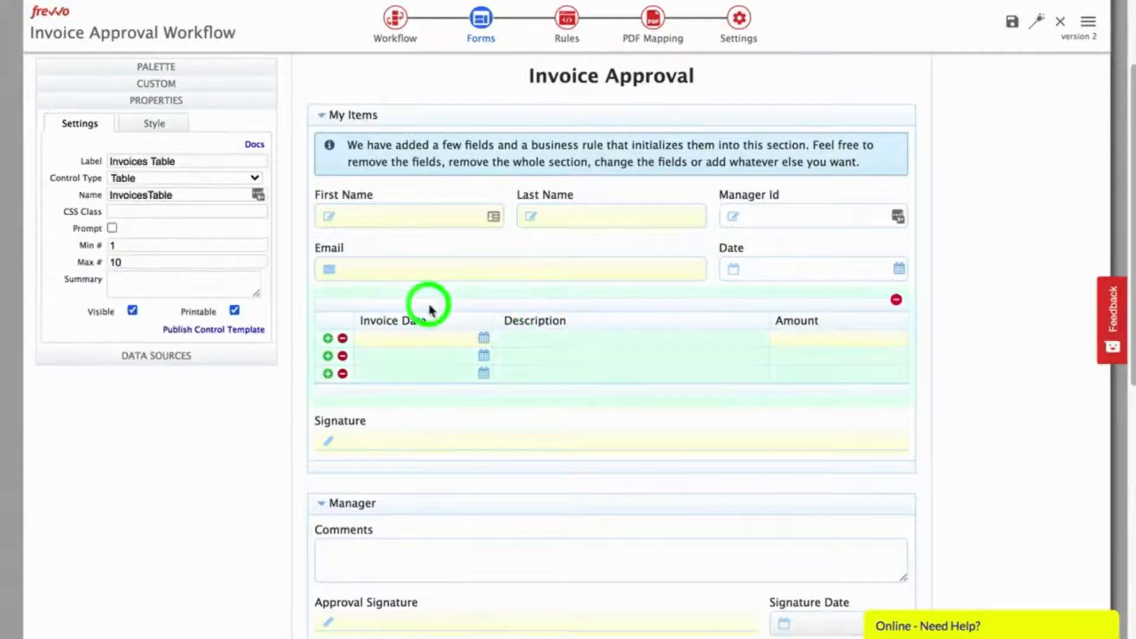
click(156, 66)
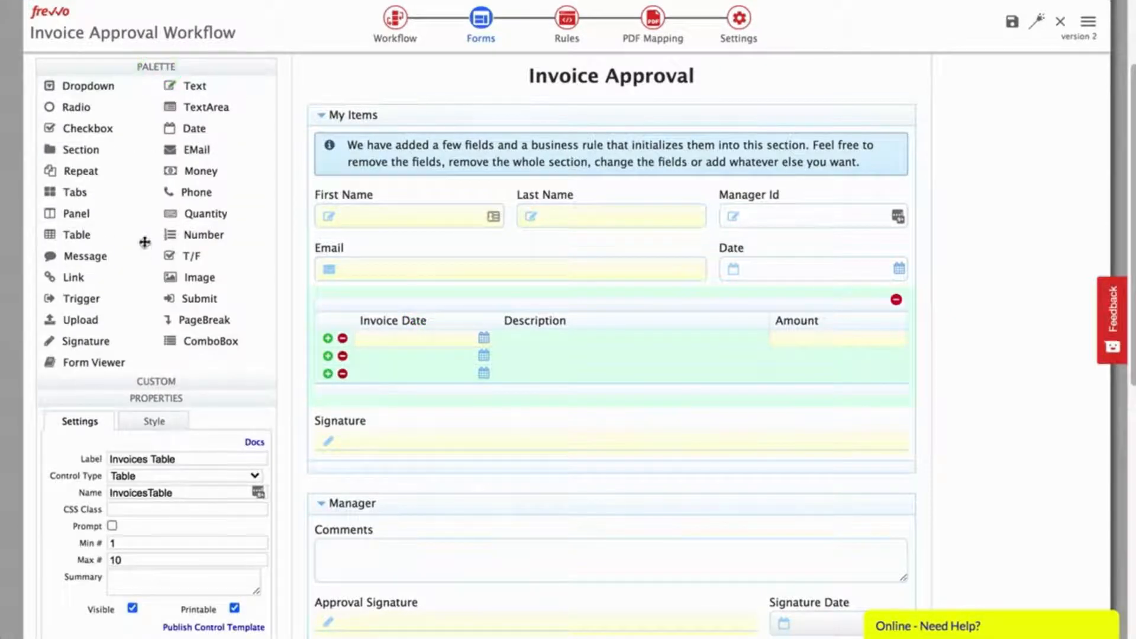
Step: Add a narrow 'Grand Total' money field below the invoice table
drag(170, 171, 498, 388)
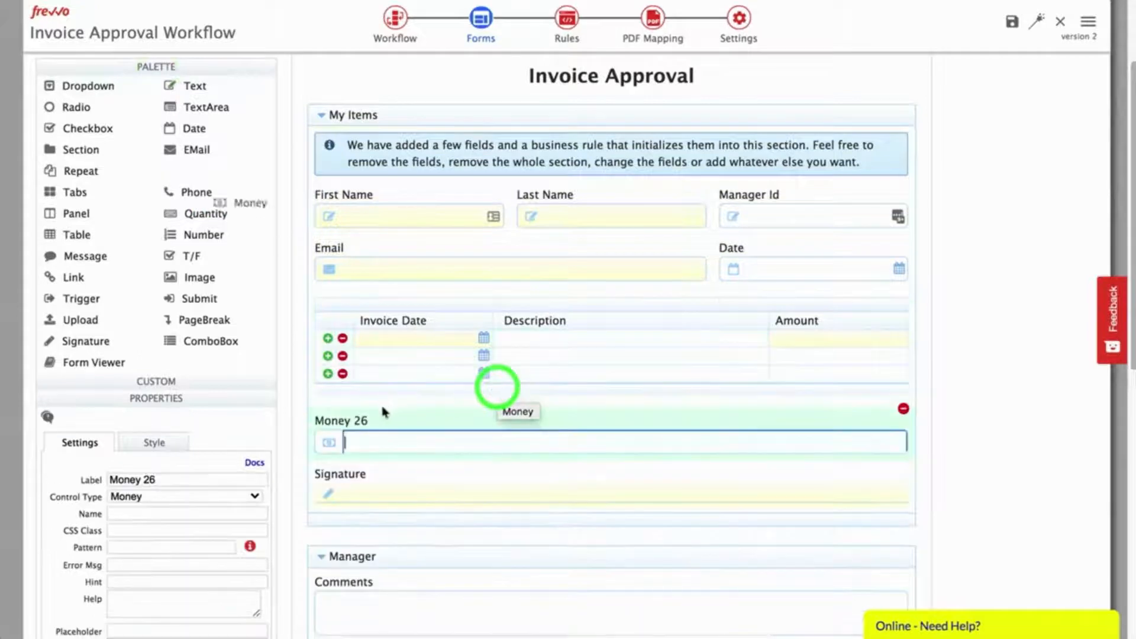
click(176, 476)
key(ctrl+a)
text(Grand Total)
key(Tab)
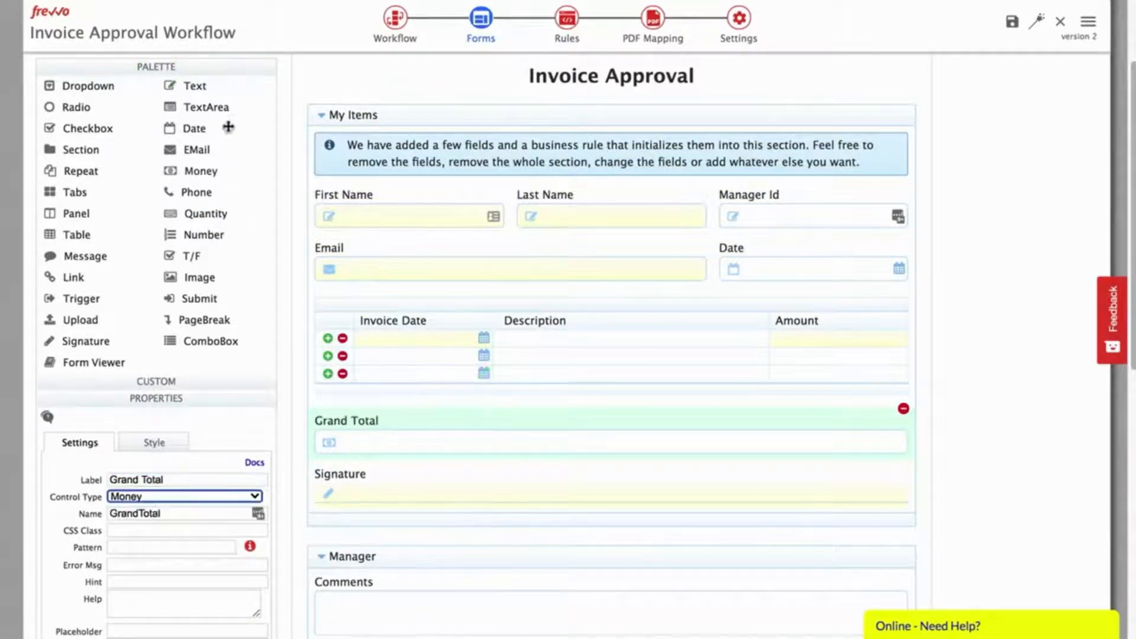
click(161, 66)
click(147, 145)
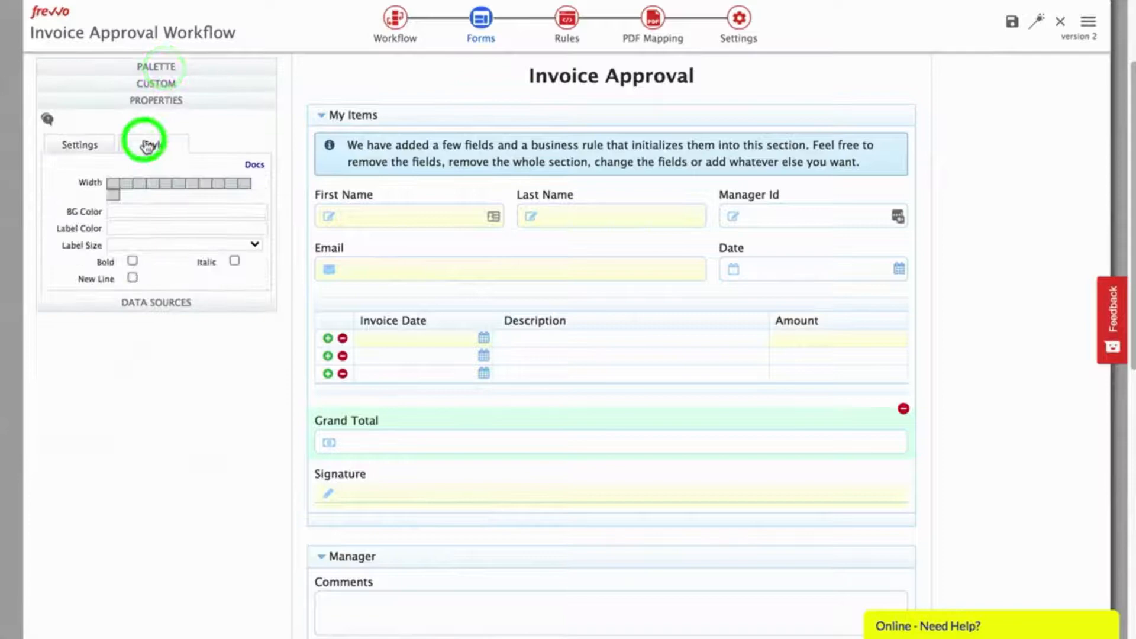
click(152, 184)
click(79, 144)
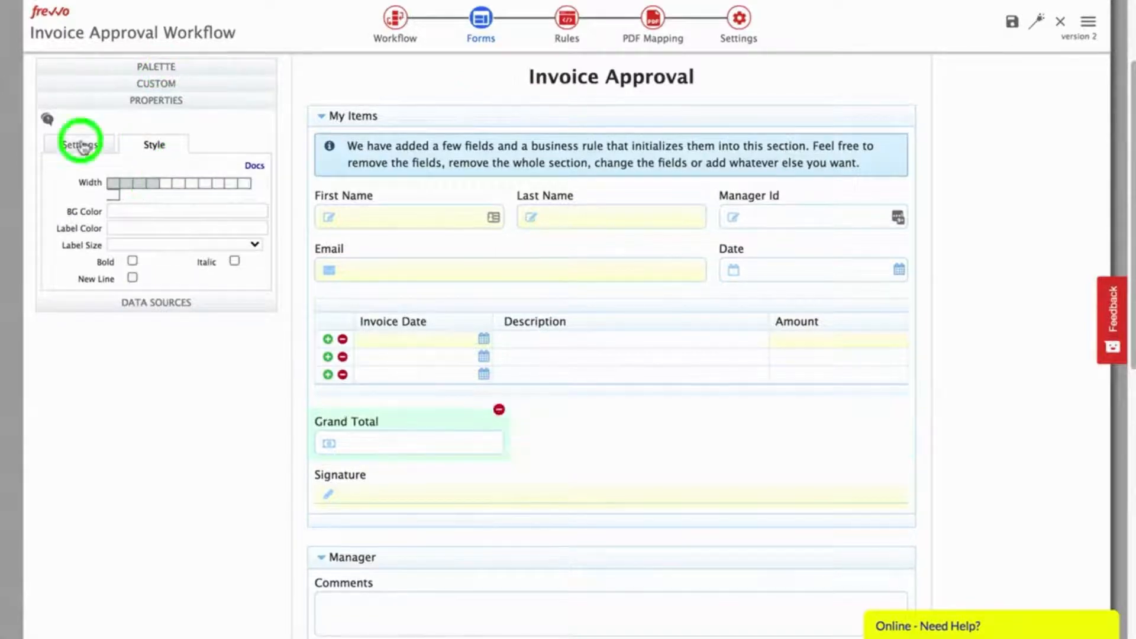
Step: Delete the Signature field and rename the My Items section to 'Invoice Information'
click(507, 475)
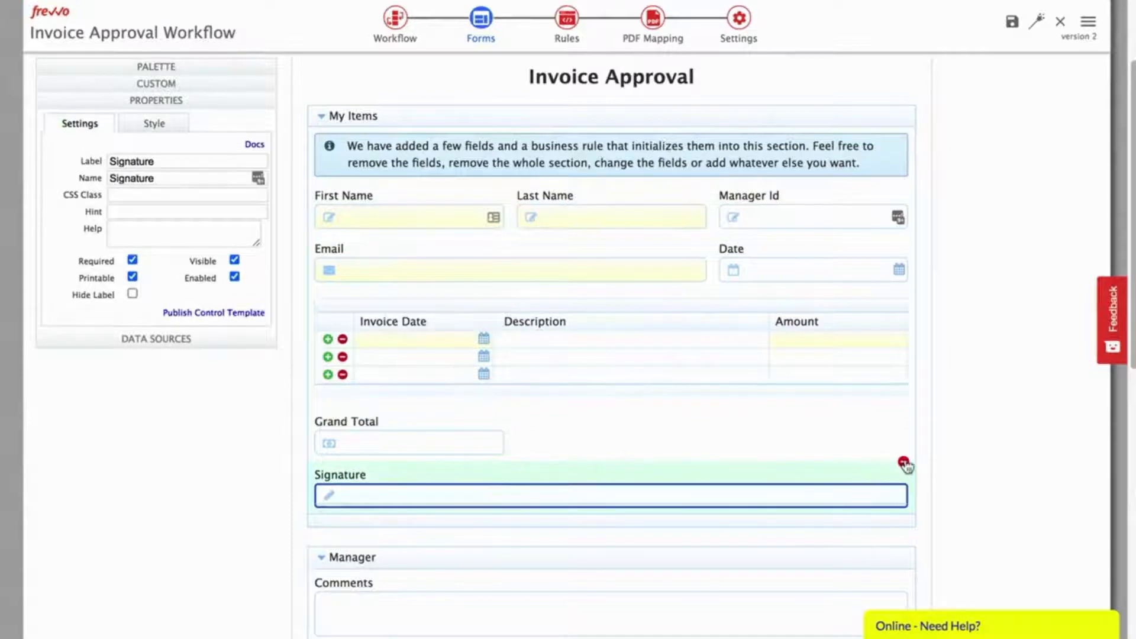
click(903, 462)
click(619, 118)
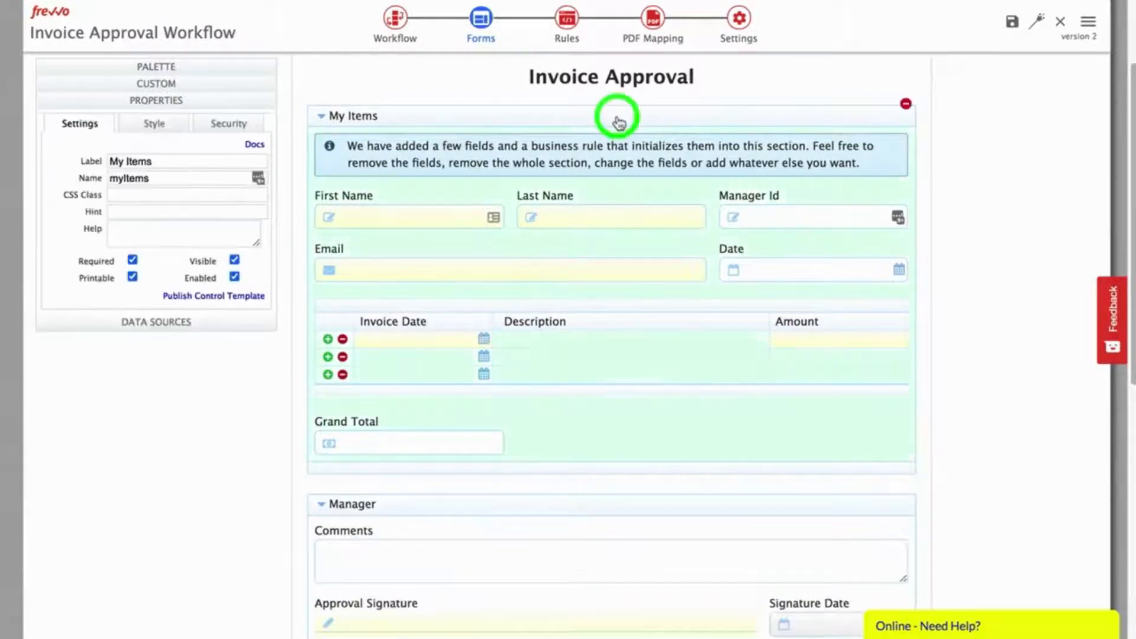
triple_click(158, 161)
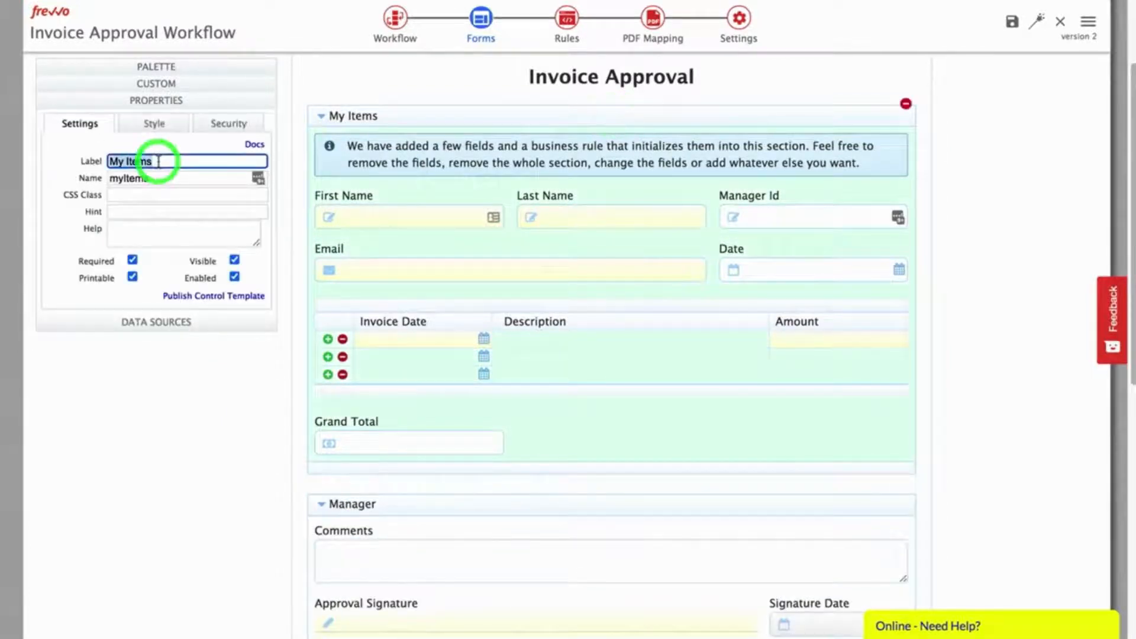
text(Invoice Information)
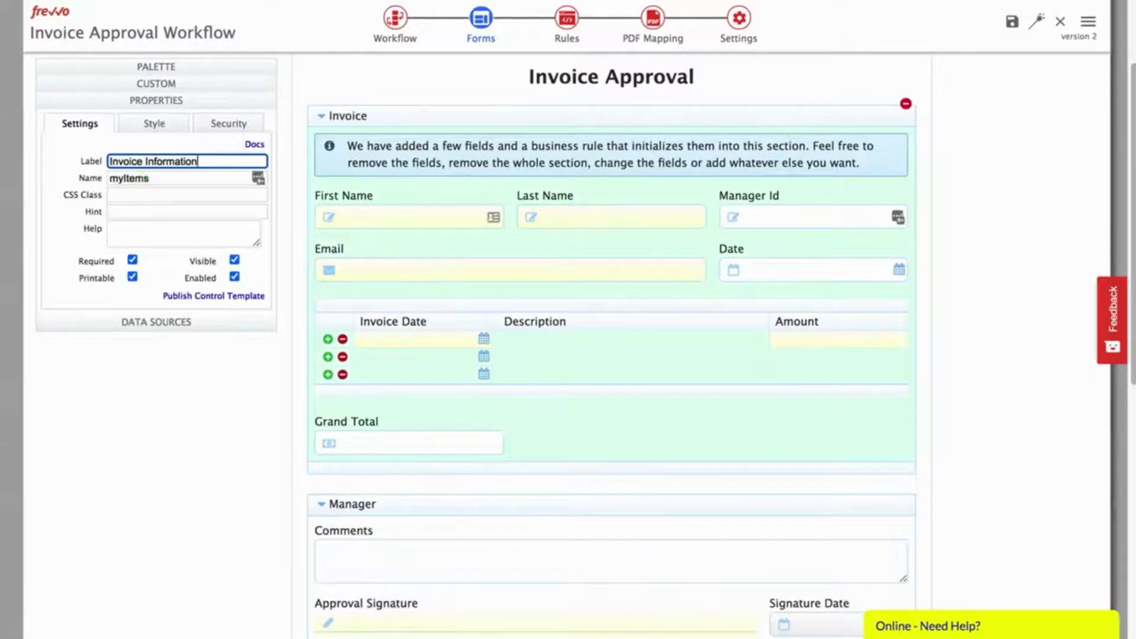
key(Tab)
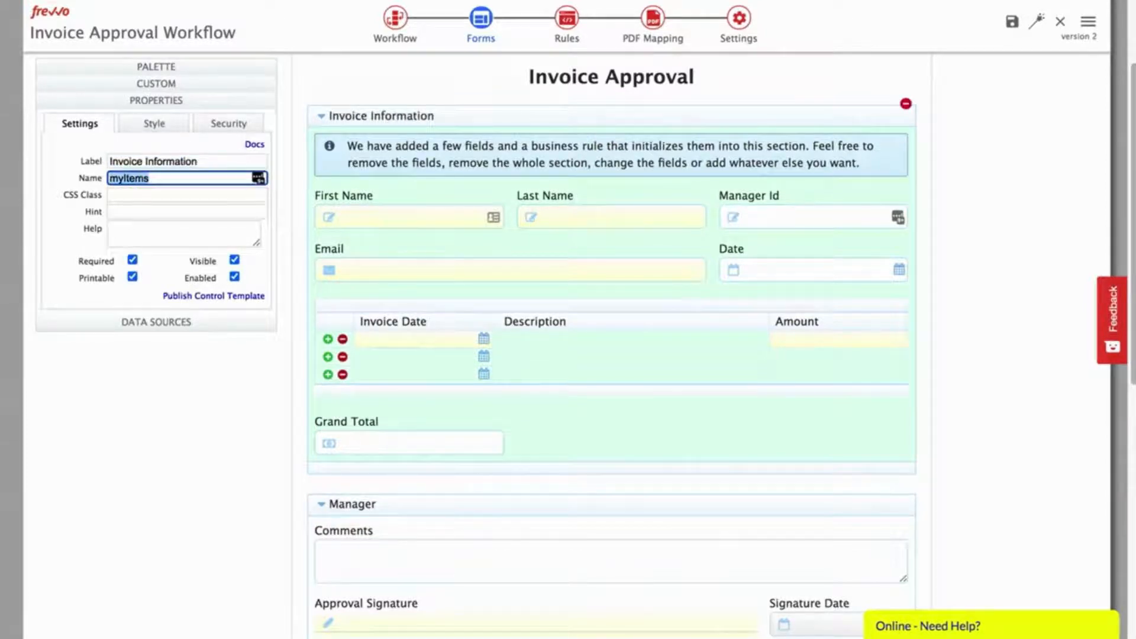
key(BackSpace)
key(Tab)
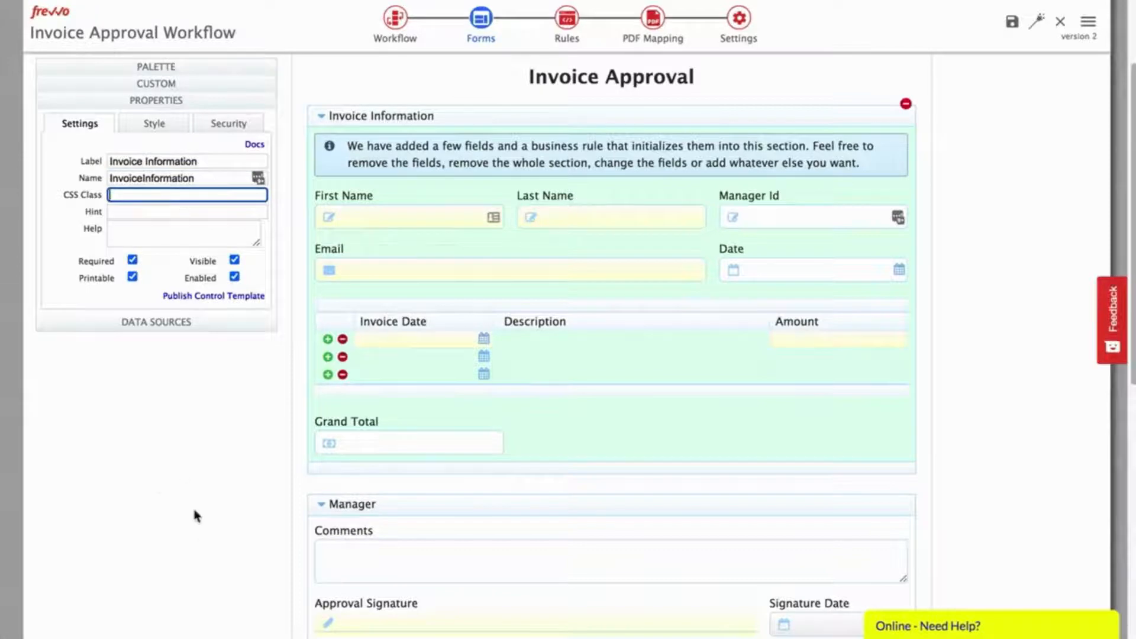
click(155, 480)
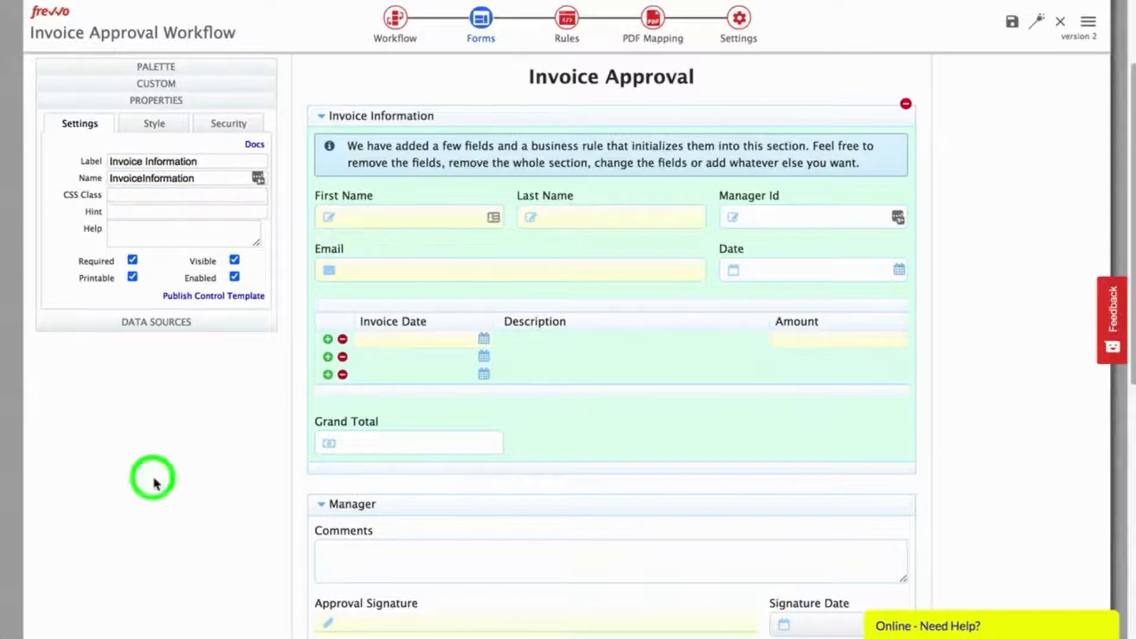
Step: Require a Text/Signature Image signature on the Invoice Information section
click(224, 129)
click(159, 263)
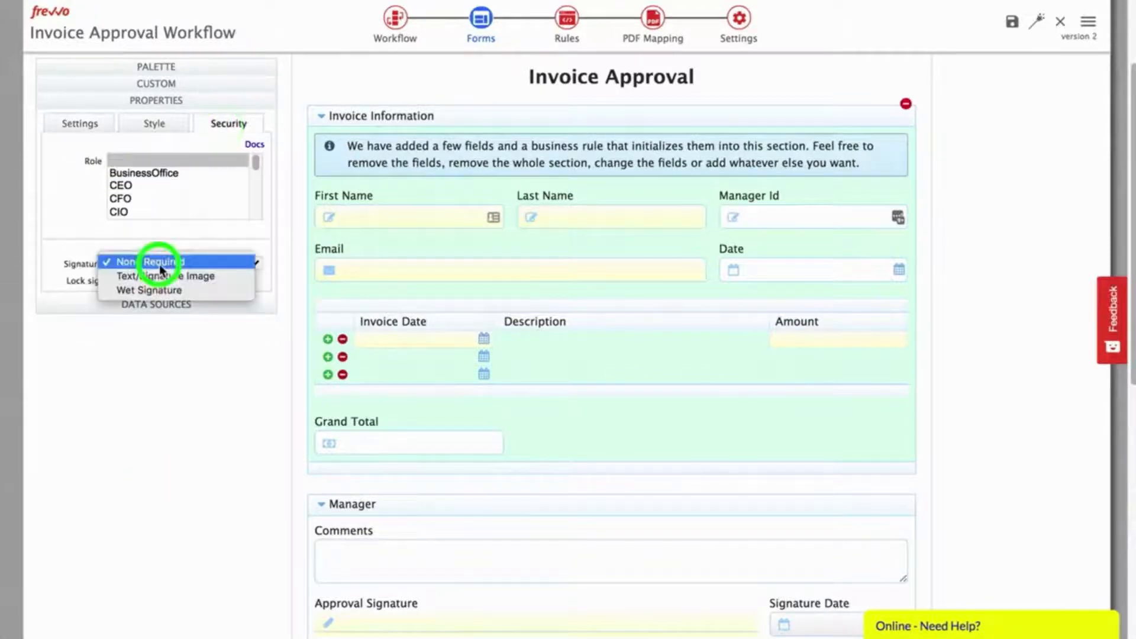
click(161, 275)
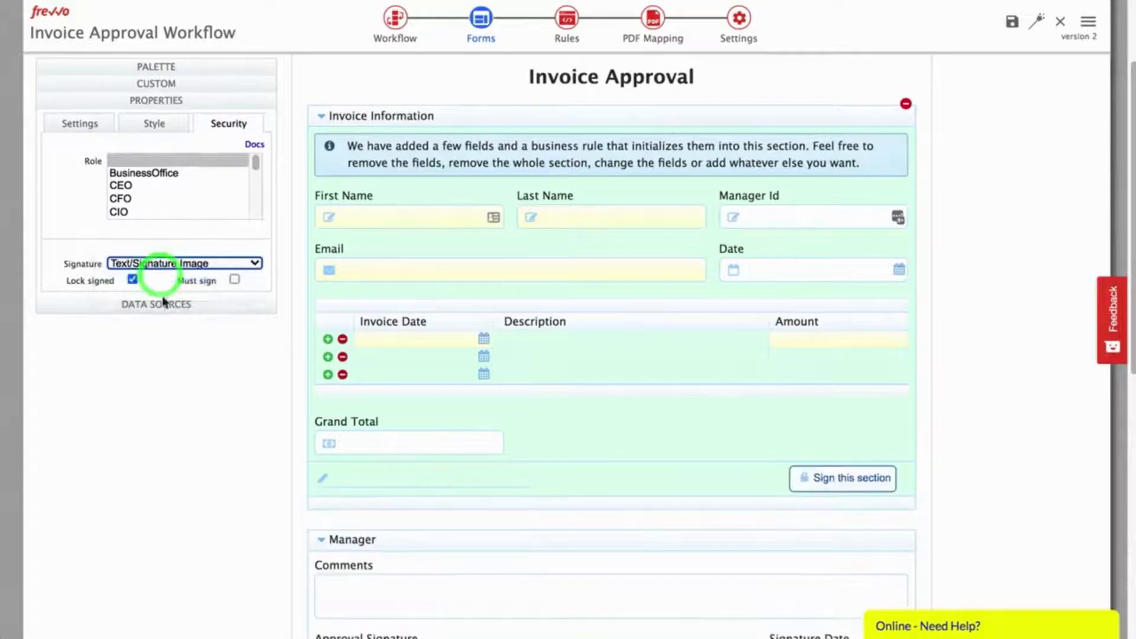
click(234, 279)
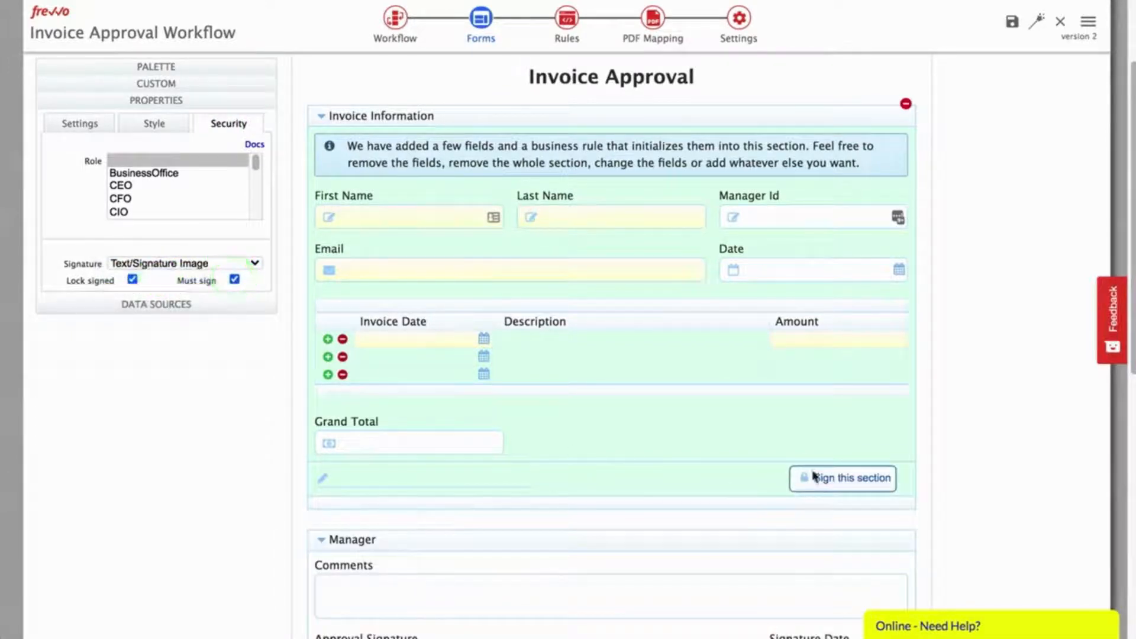
Step: Make the section's introductory info message non-printable
click(1027, 481)
click(523, 156)
click(528, 157)
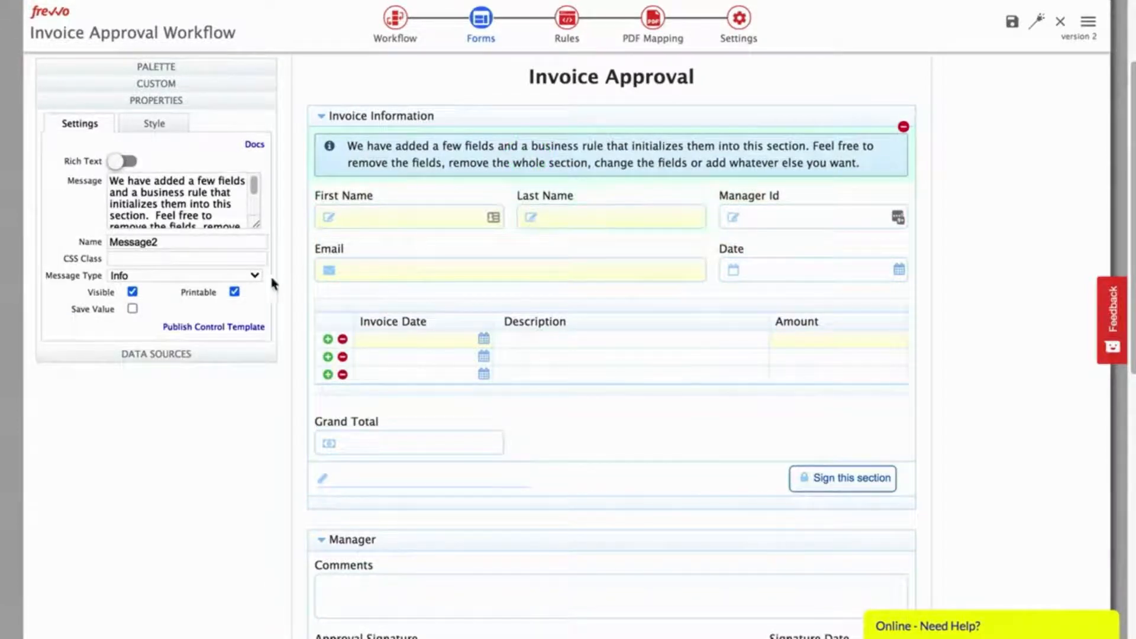
click(234, 291)
scroll(402, 414, down, 4)
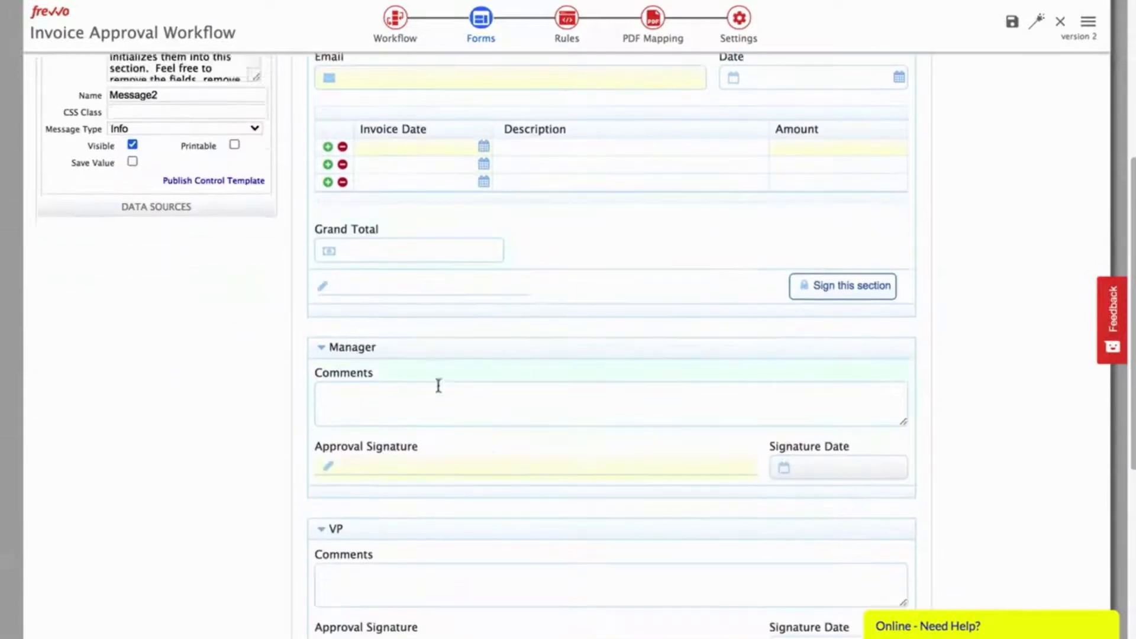
Step: Give the Manager section the CSS class f-page-break
click(496, 349)
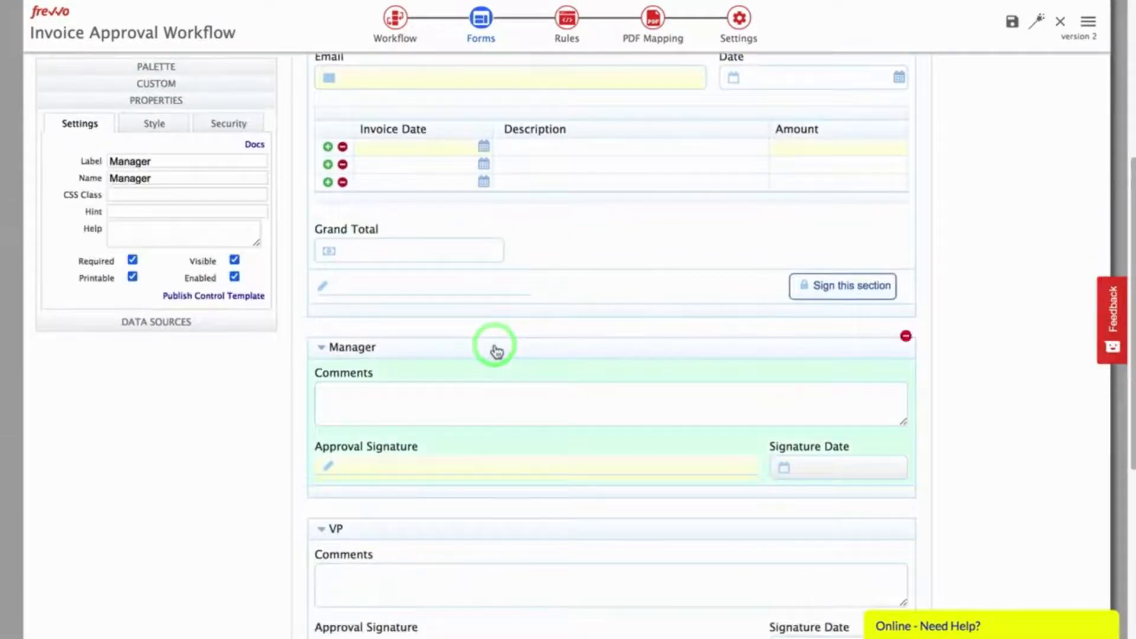
click(149, 196)
text(f-page-break)
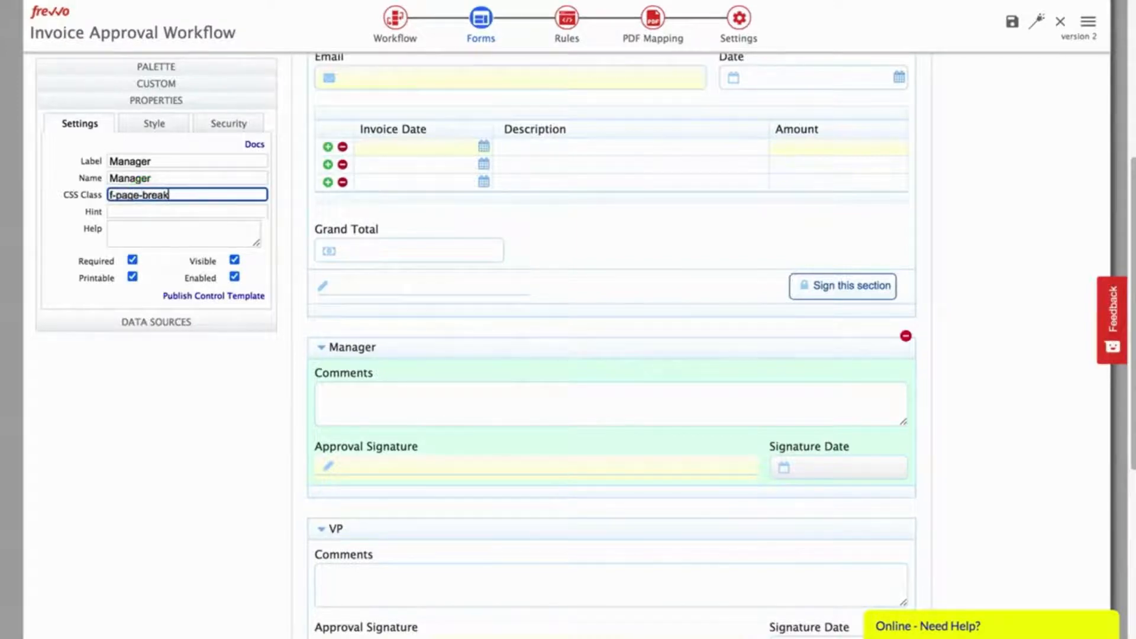
key(Tab)
click(148, 460)
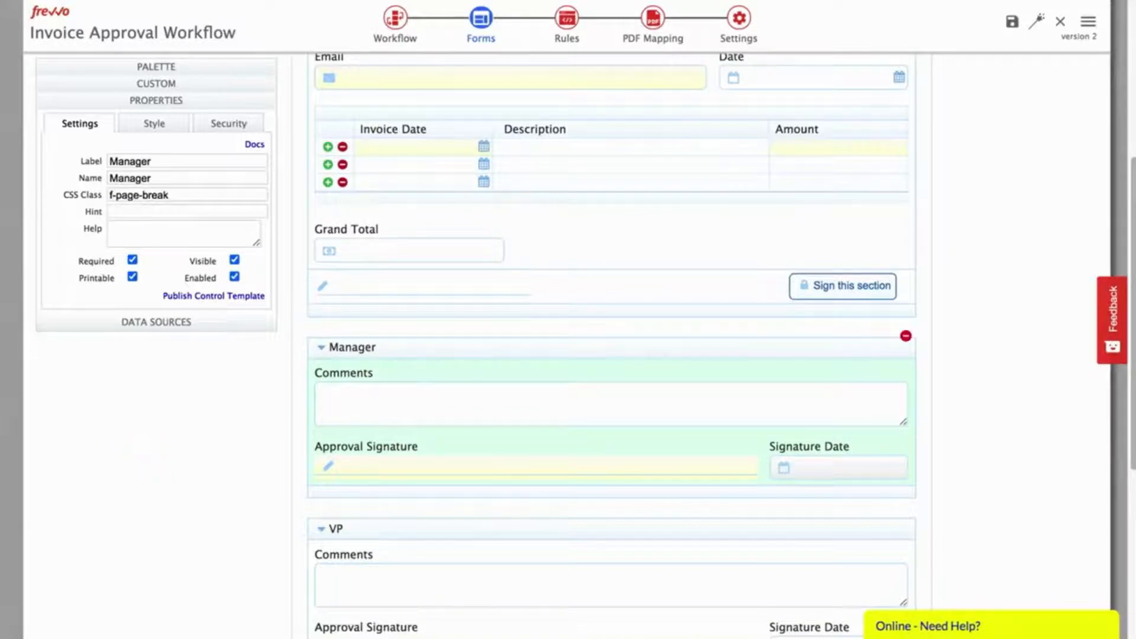
Step: Add an upload field labelled 'Attach supporting docs' beside Grand Total and review its file limits
drag(56, 320, 502, 251)
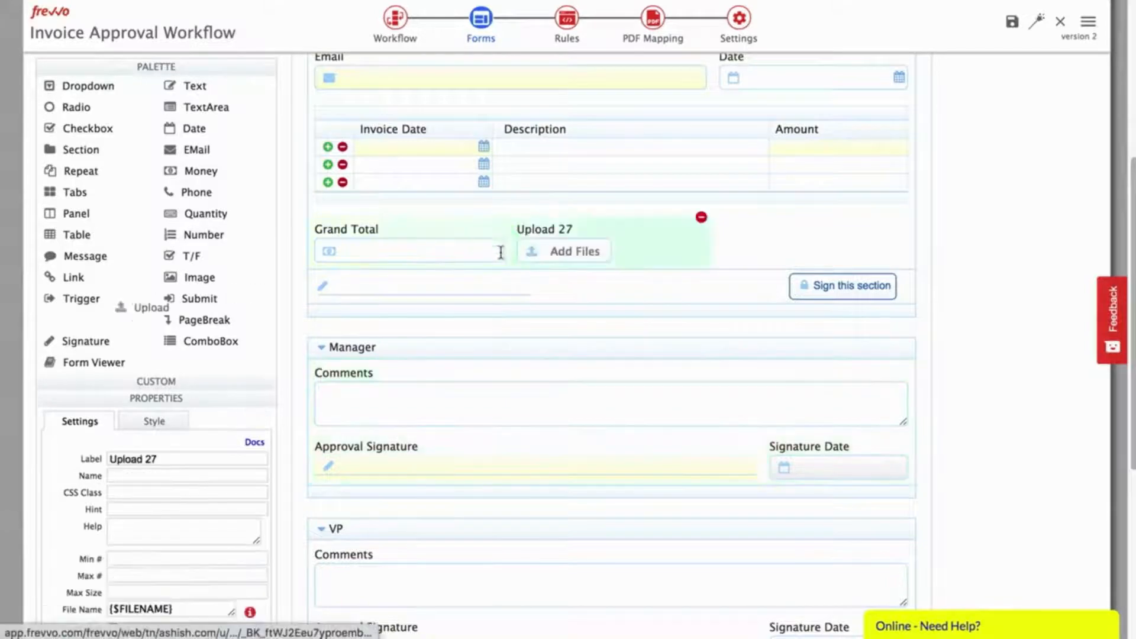
triple_click(164, 453)
text(Attach supporting docs)
key(Tab)
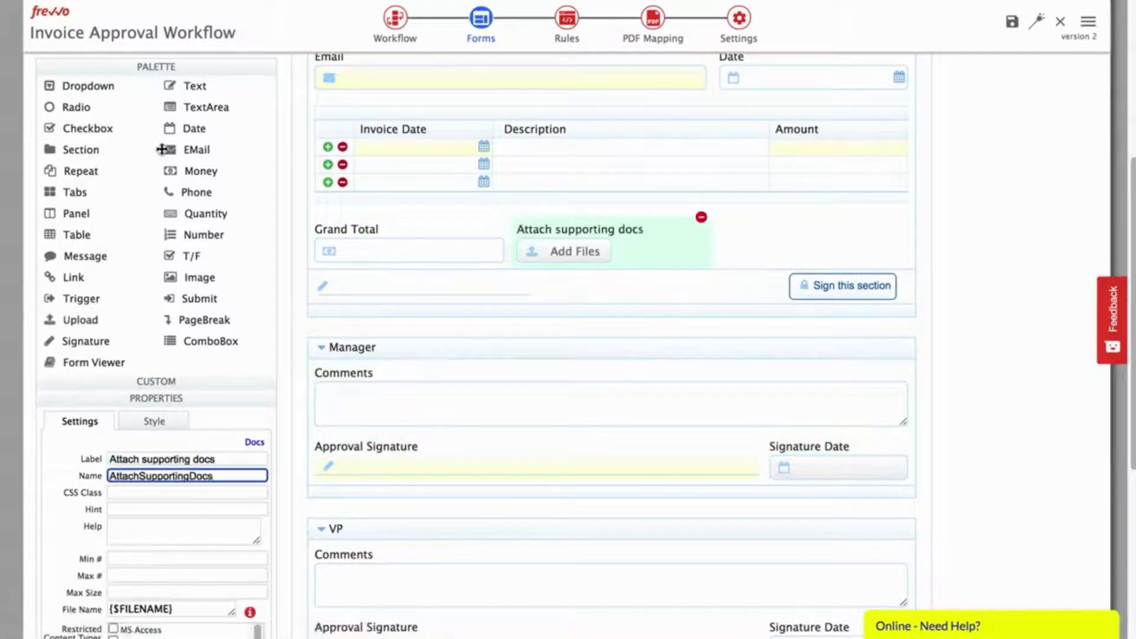
click(179, 67)
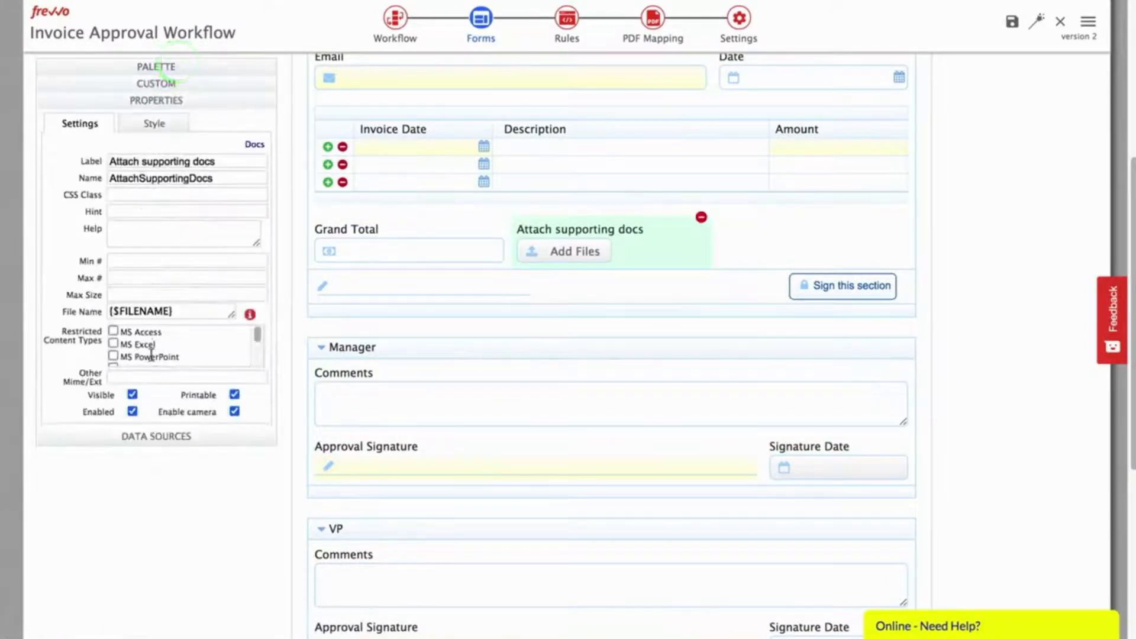
click(147, 261)
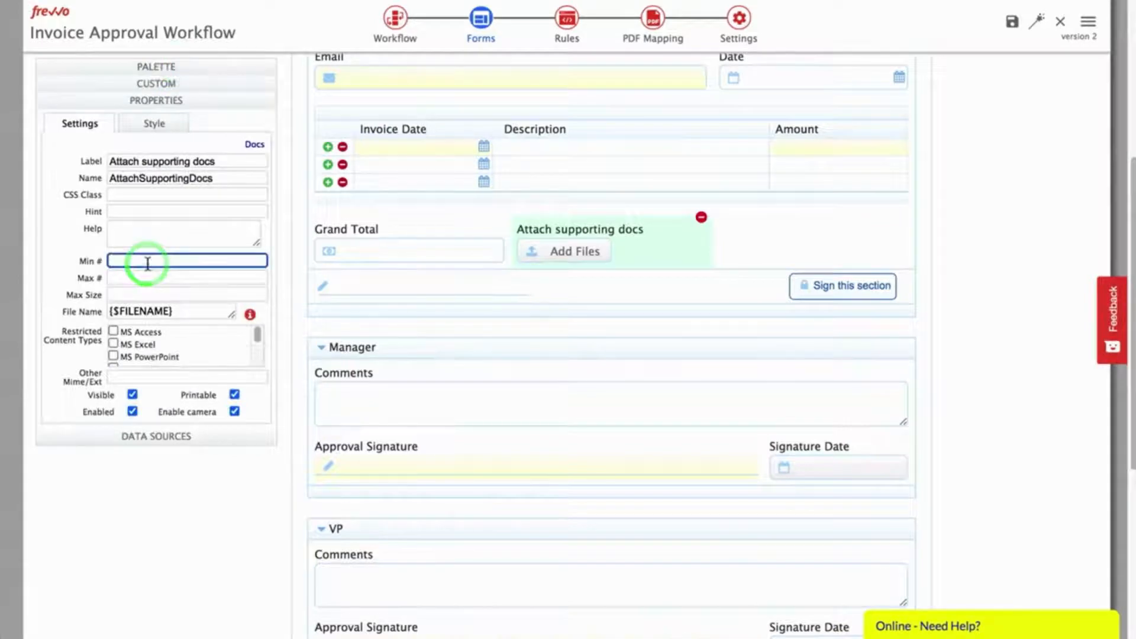
click(137, 278)
click(136, 294)
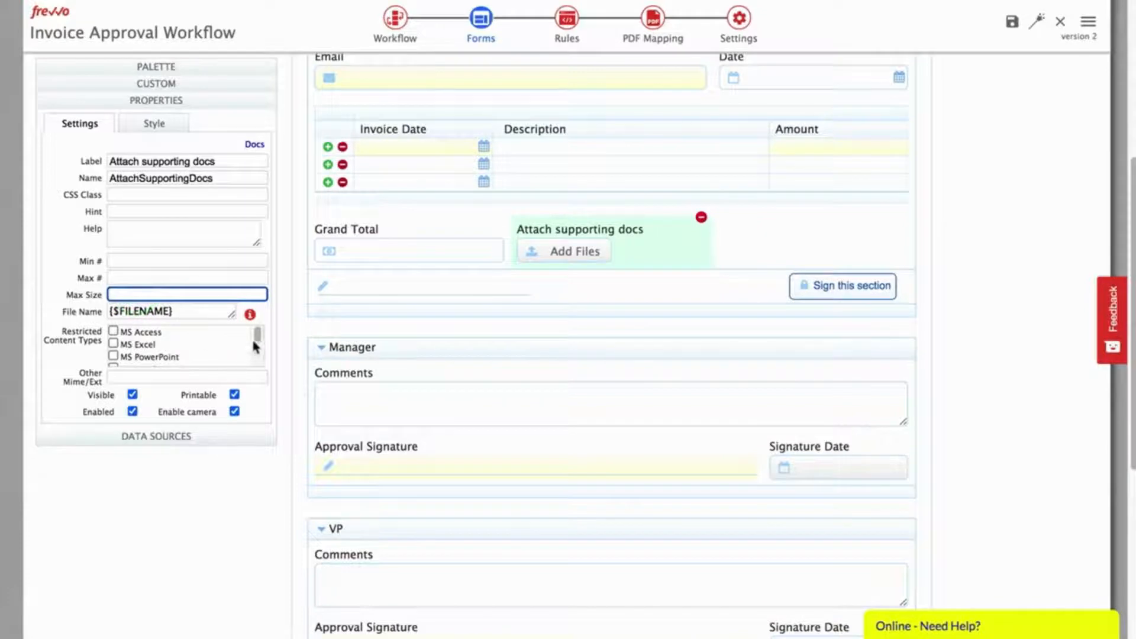
mouse_move(254, 345)
mouse_down()
mouse_move(260, 372)
mouse_move(258, 332)
mouse_up()
scroll(1013, 346, up, 10)
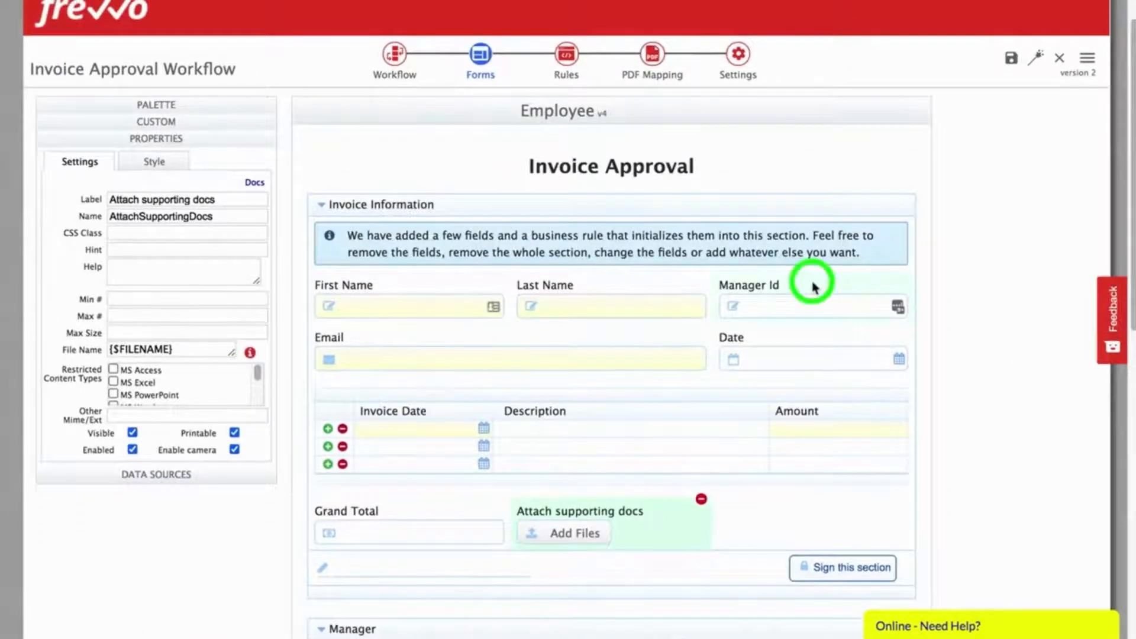
Step: Check the Manager Id field's settings, then go to the Employee form's Rules page
click(812, 286)
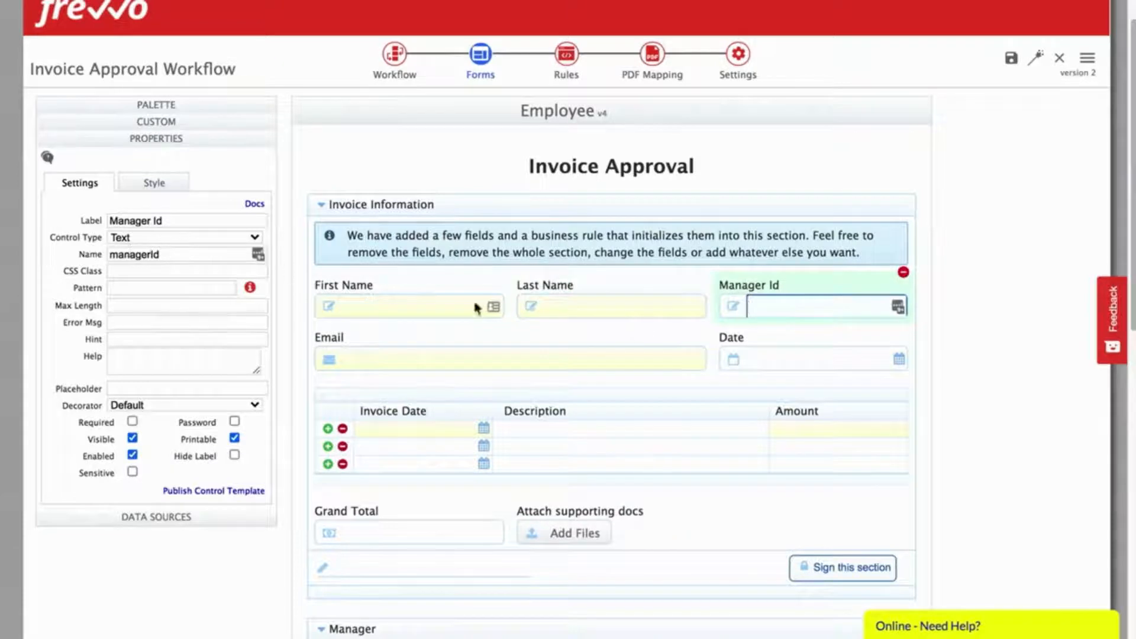
click(1042, 382)
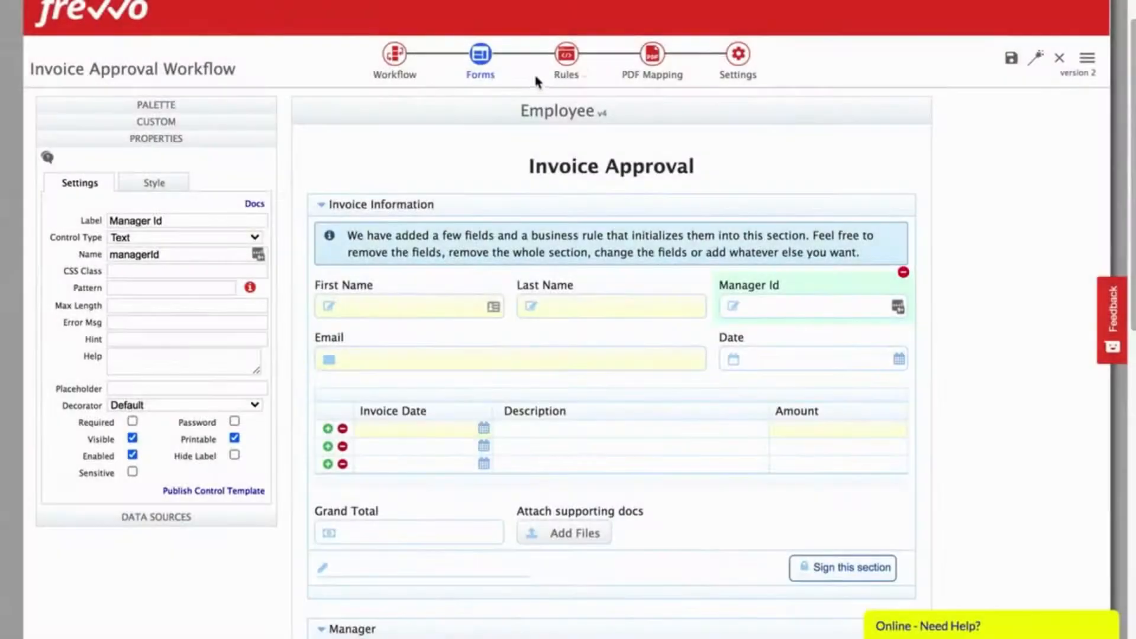
click(563, 58)
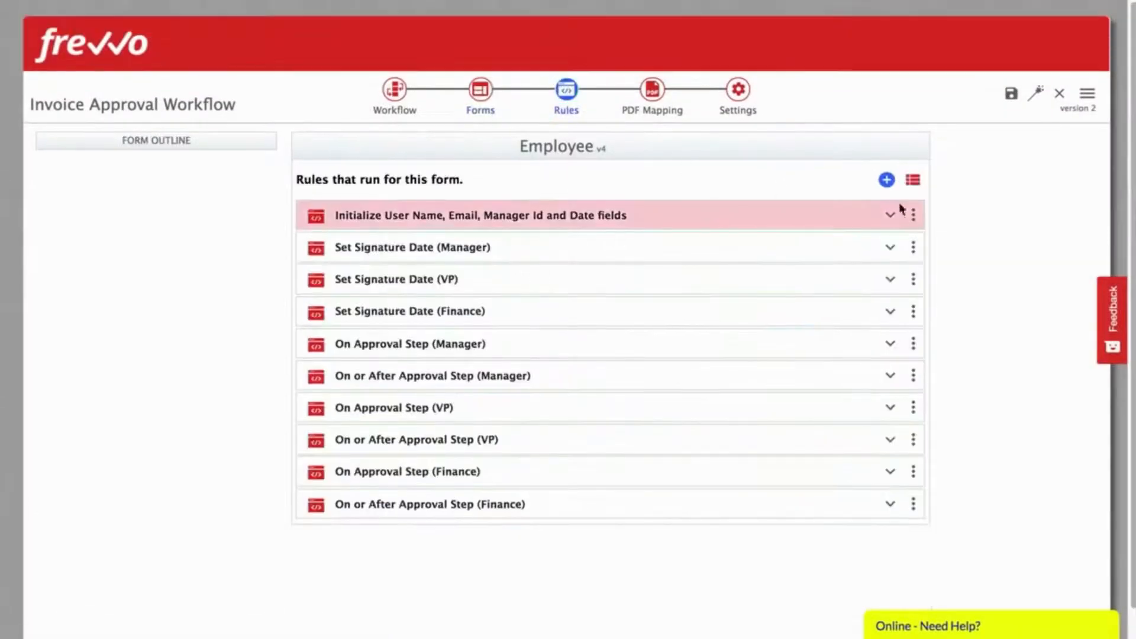
Step: In the Initialize rule's Rule Builder, make the enable action target InvoiceInformation
click(890, 180)
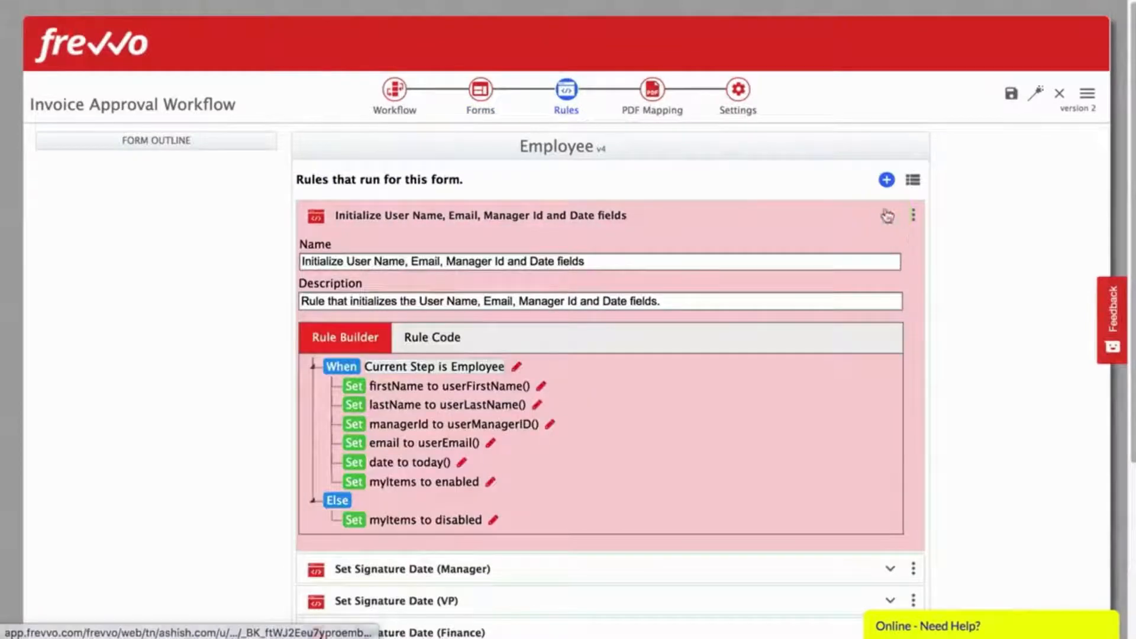
click(516, 365)
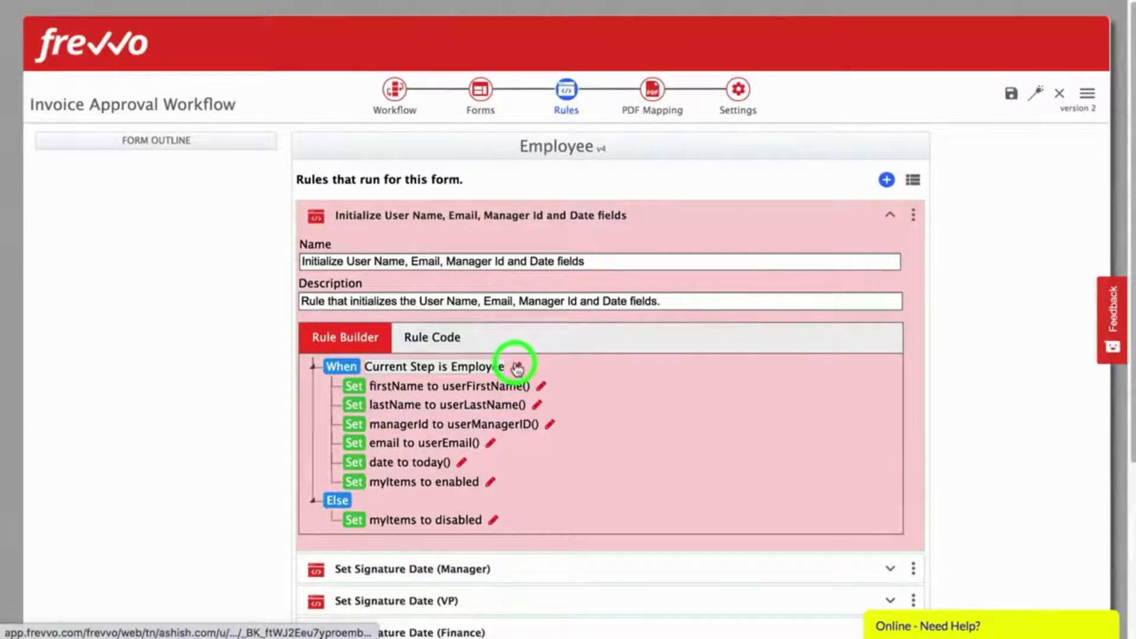
click(861, 485)
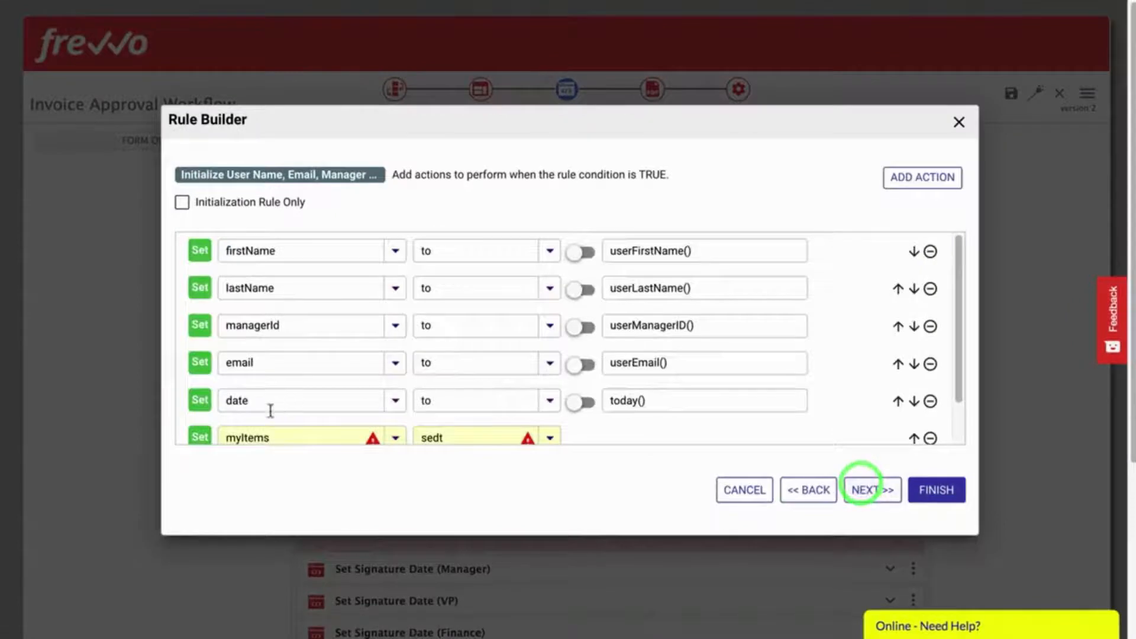
scroll(283, 390, down, 1)
click(278, 388)
text(Invoi)
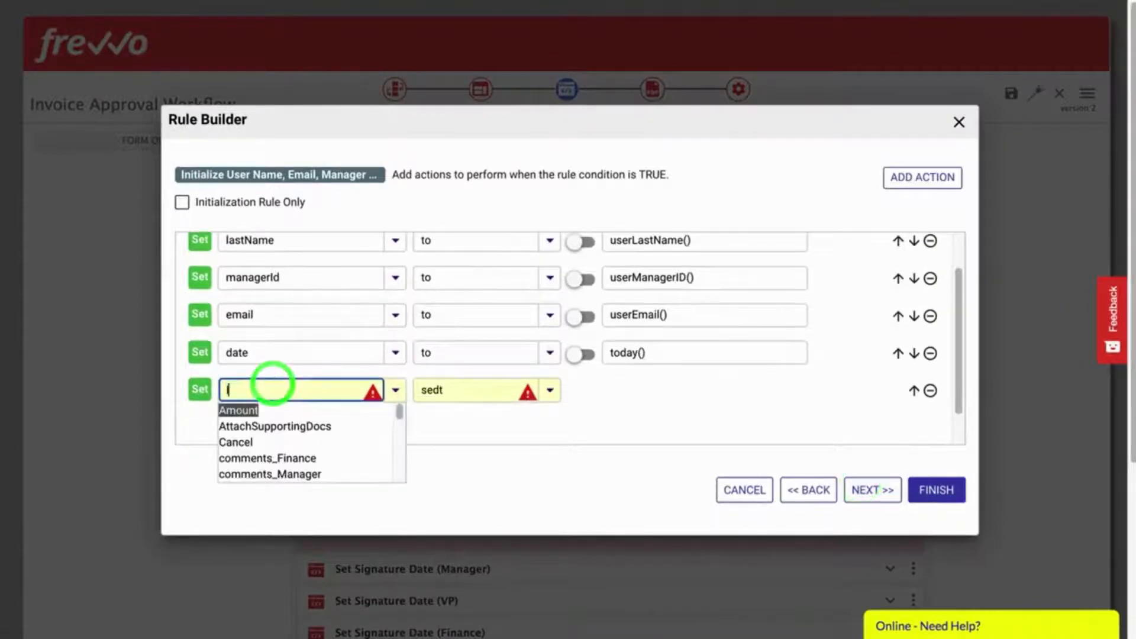
click(261, 425)
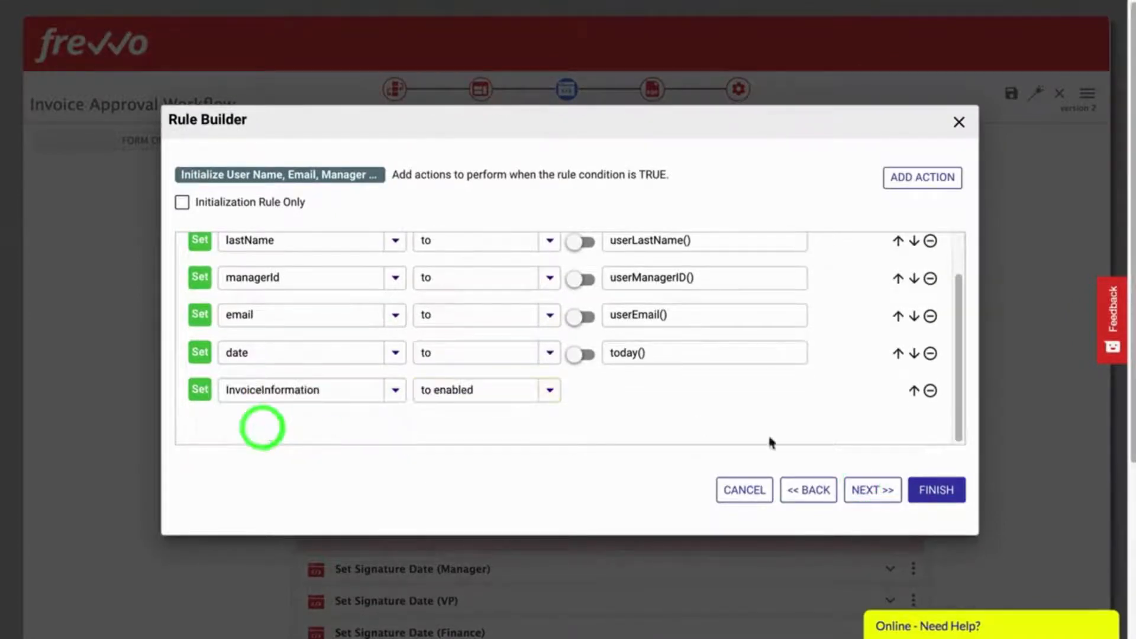
Step: Make the false-case disable action target InvoiceInformation and save the rule
click(872, 490)
click(284, 250)
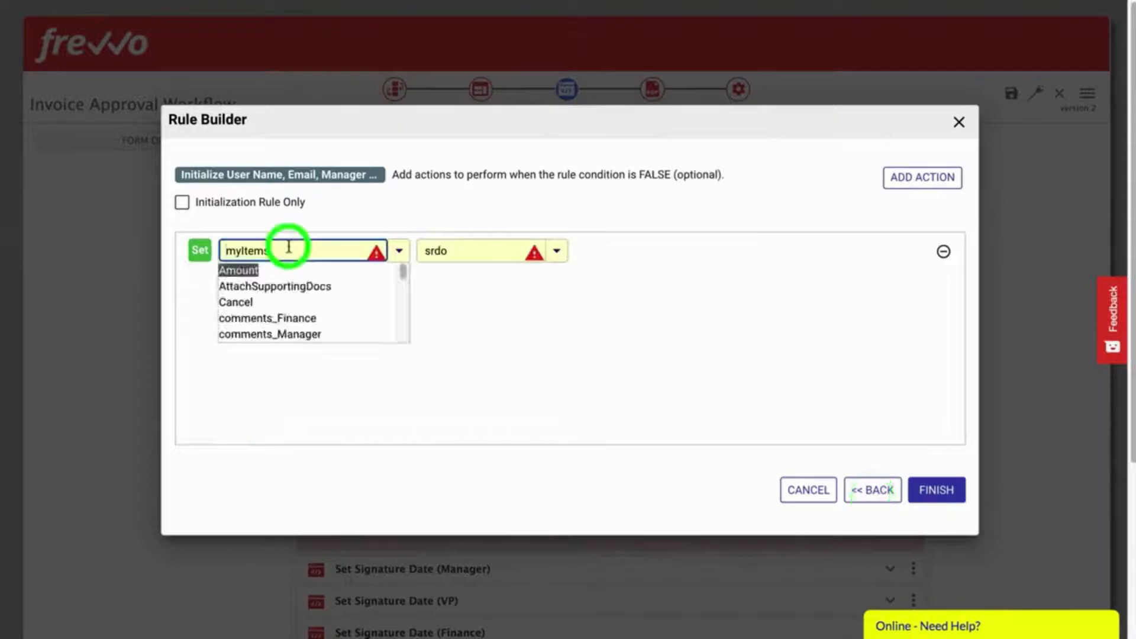
text(Ino)
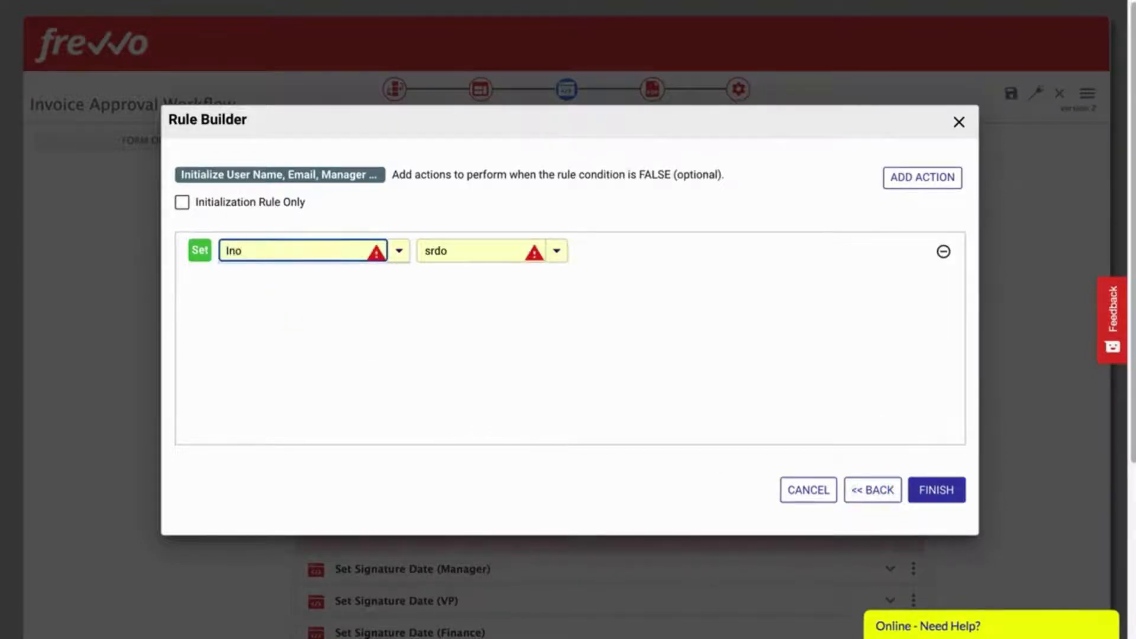
key(BackSpace)
text(vo)
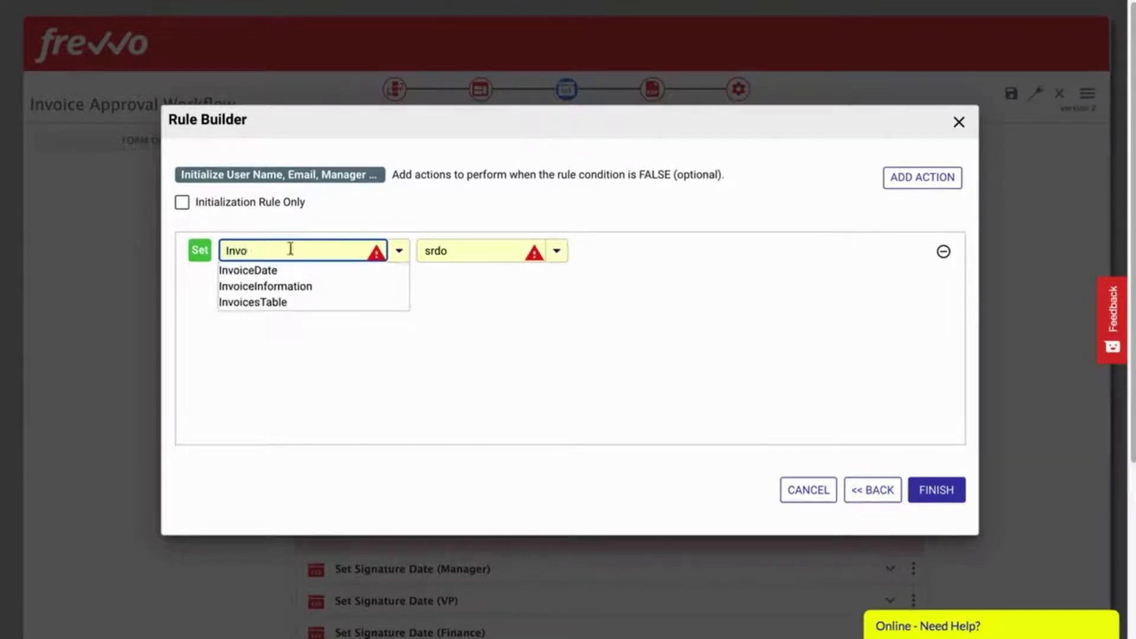
click(284, 286)
click(944, 500)
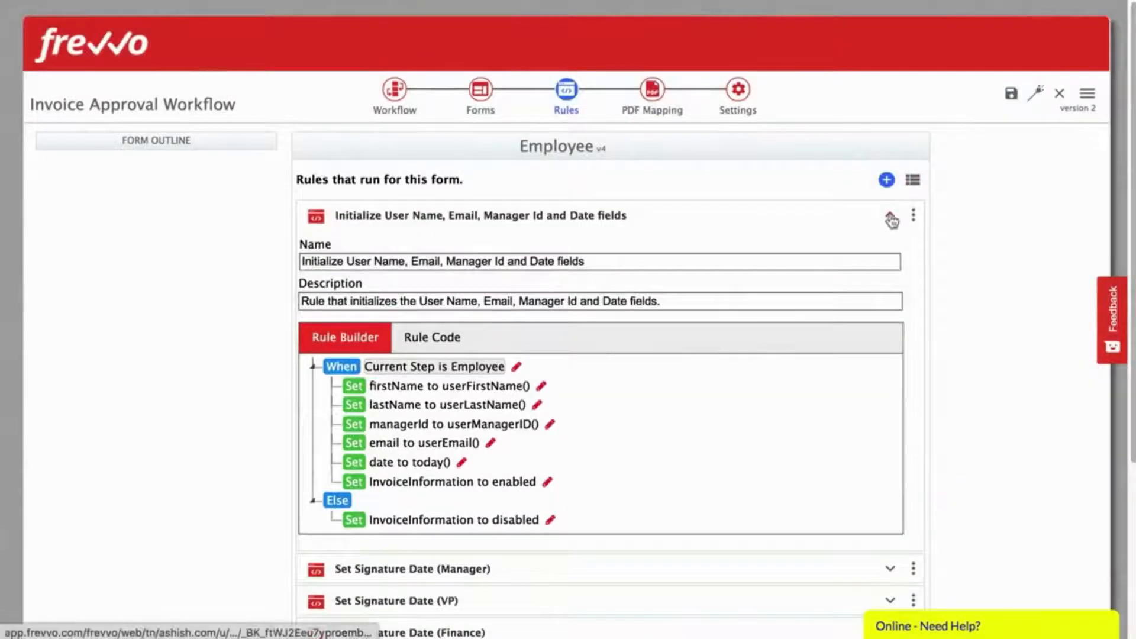
Step: Add a new rule named 'Calculate Grand Total'
click(891, 218)
click(887, 180)
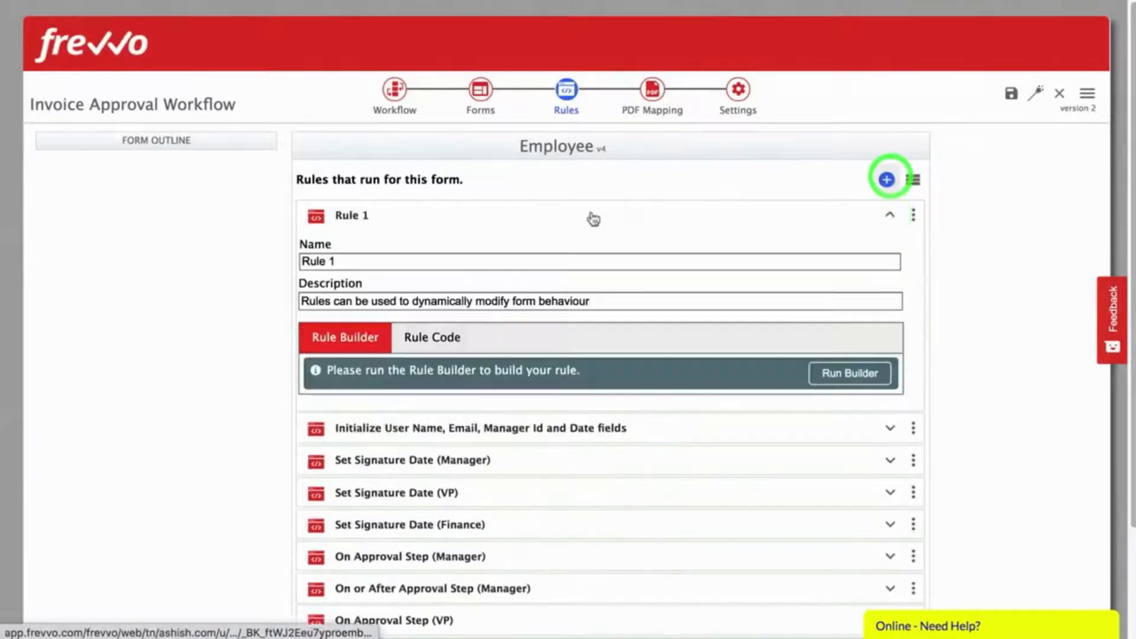
triple_click(424, 261)
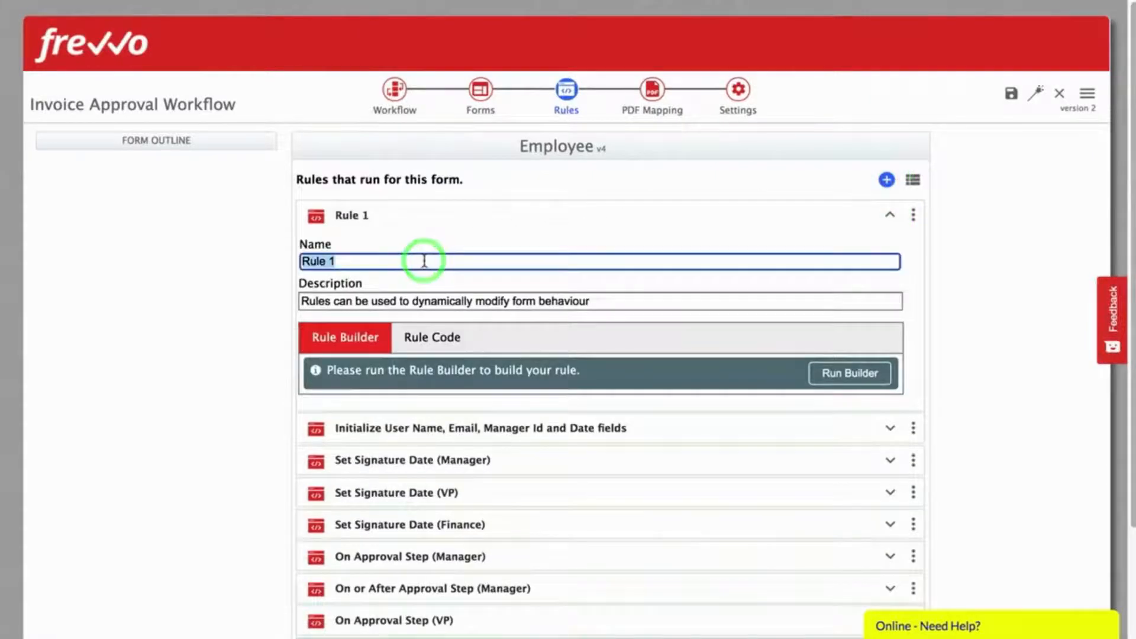
text(Calculat)
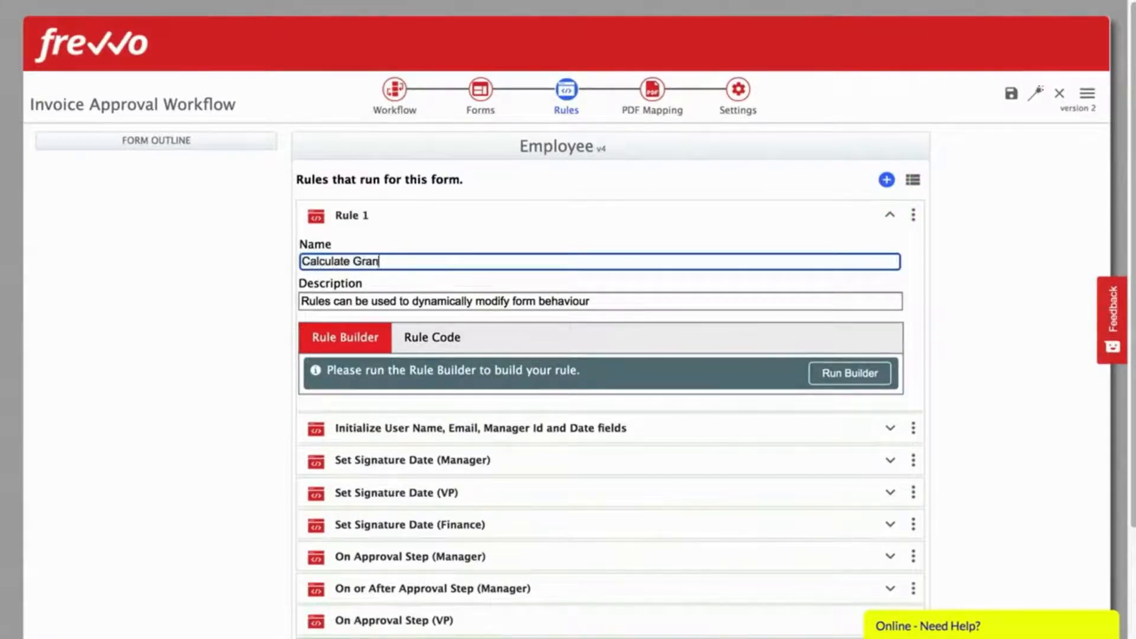
text(e Grand Total)
key(Tab)
Step: Skip conditions and add an action that sets GrandTotal to a computed value
click(836, 372)
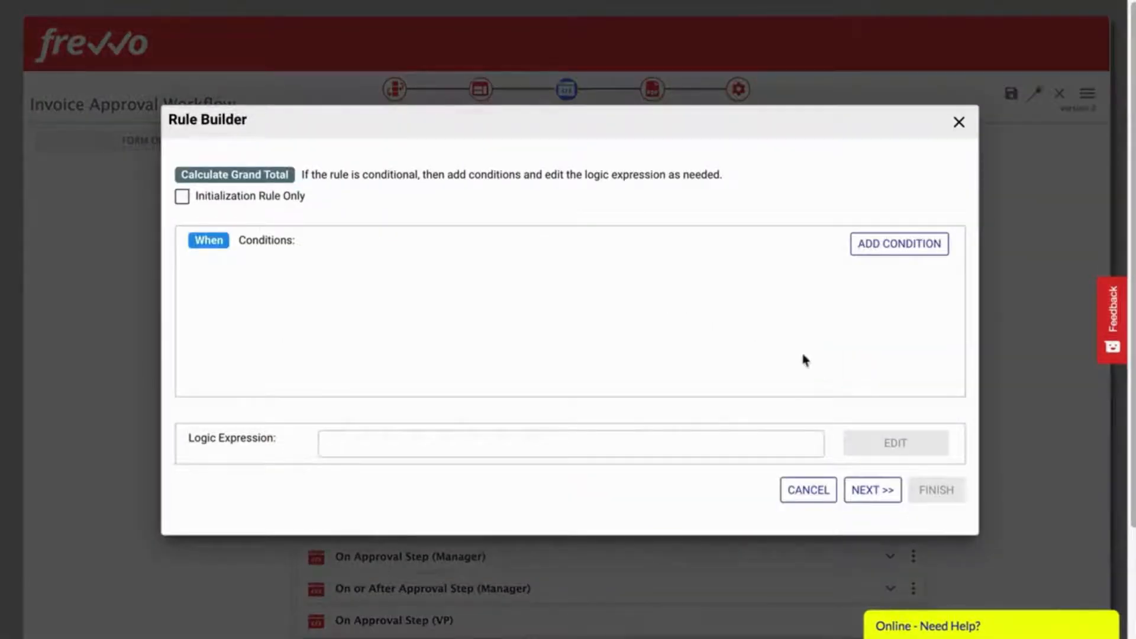
click(867, 490)
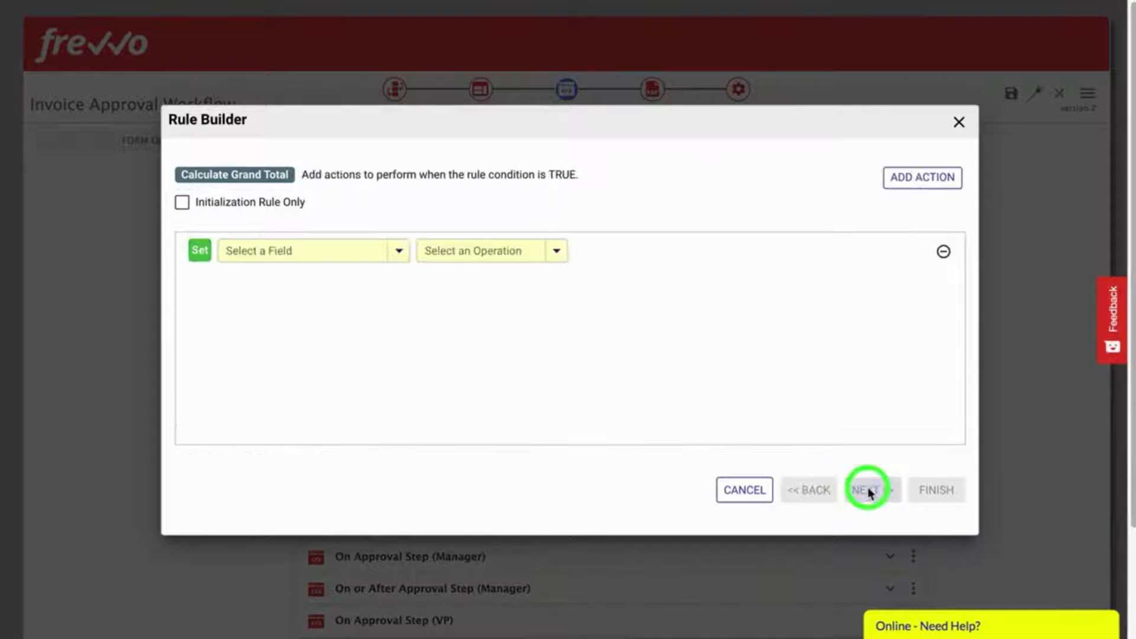
click(308, 243)
text(Gran)
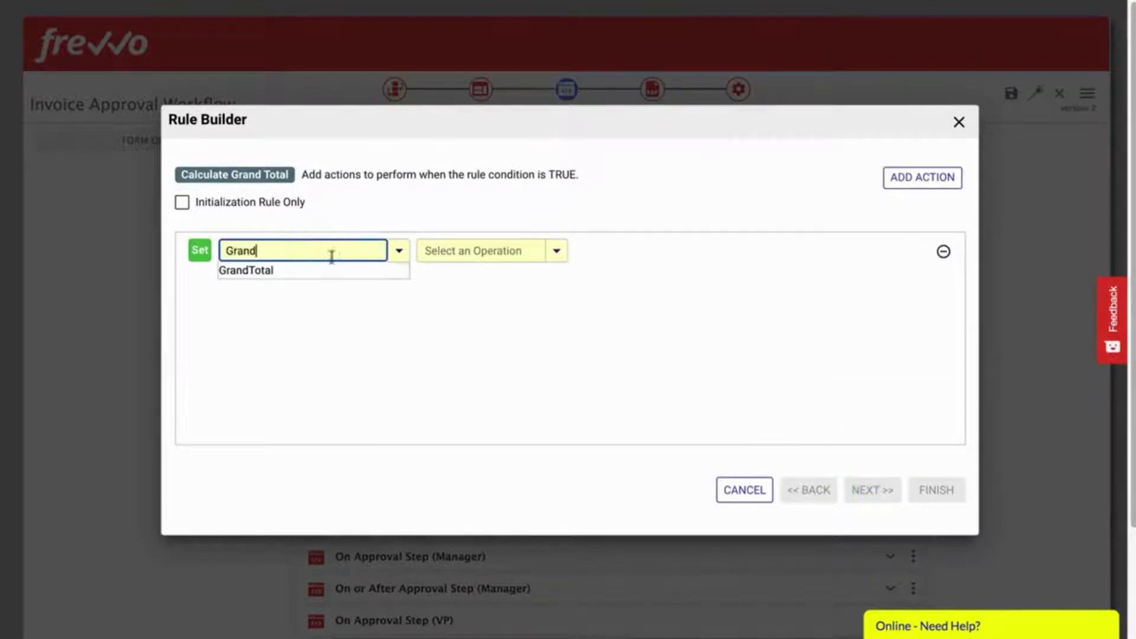
text(d)
click(286, 271)
click(489, 245)
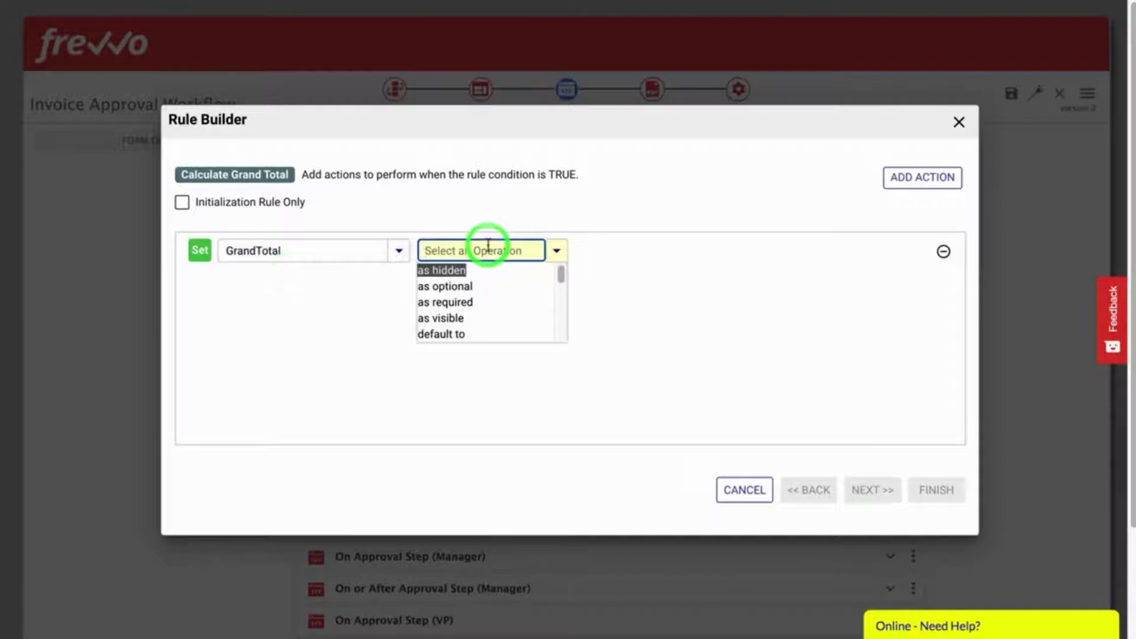
text(to)
scroll(500, 288, down, 1)
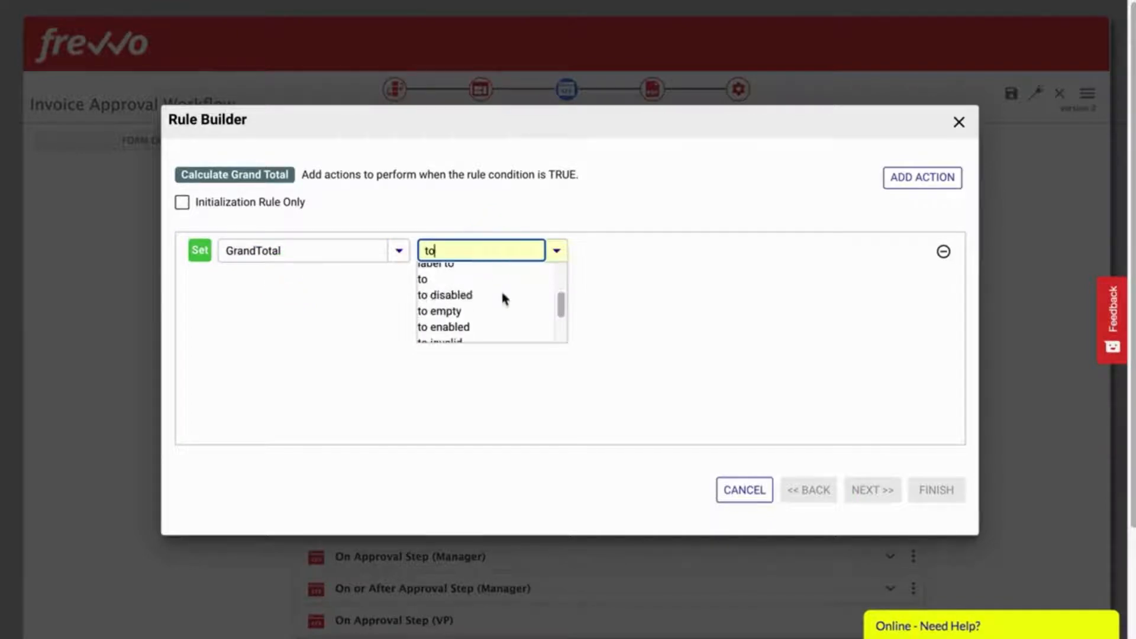
click(445, 283)
Step: Enter the expression sum(Amount) for GrandTotal and save the rule
click(651, 251)
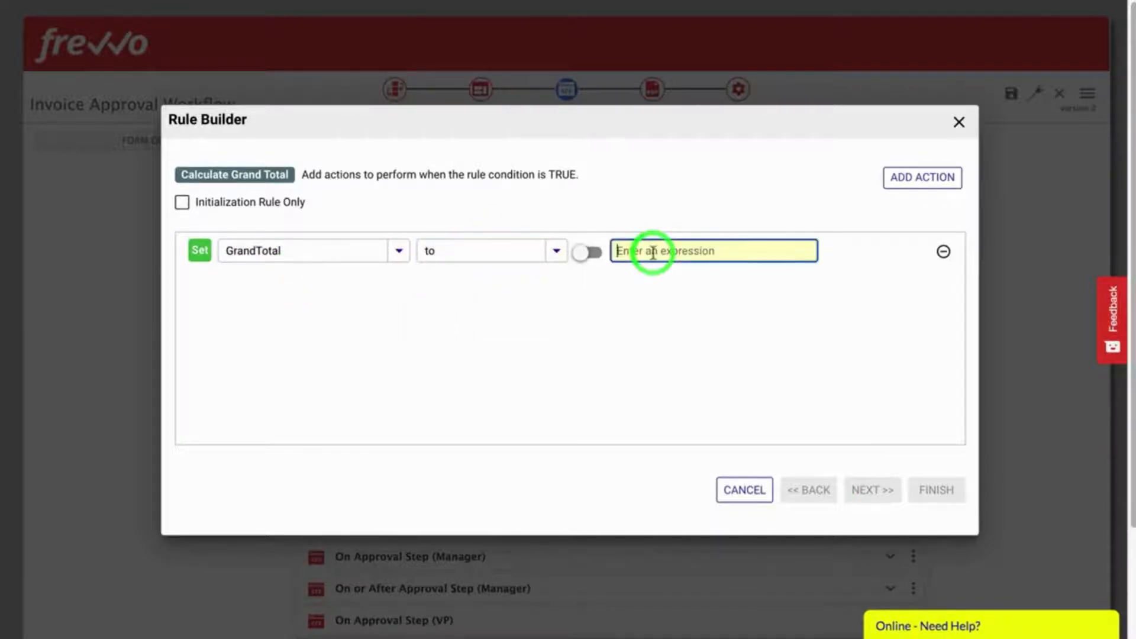
text(sum(Am)
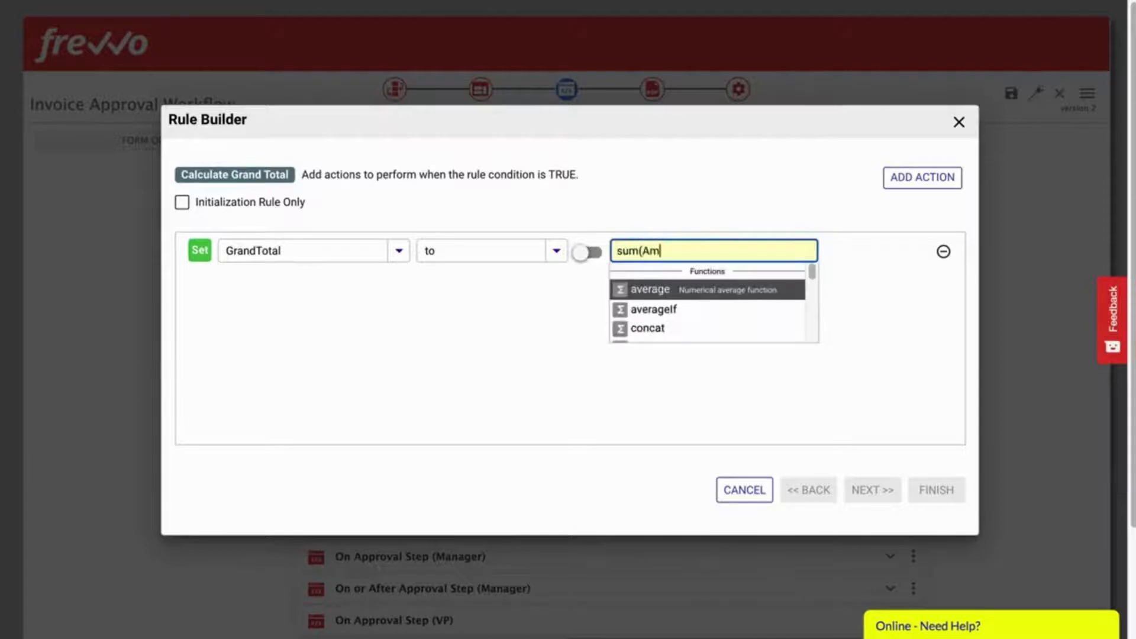
text(ou)
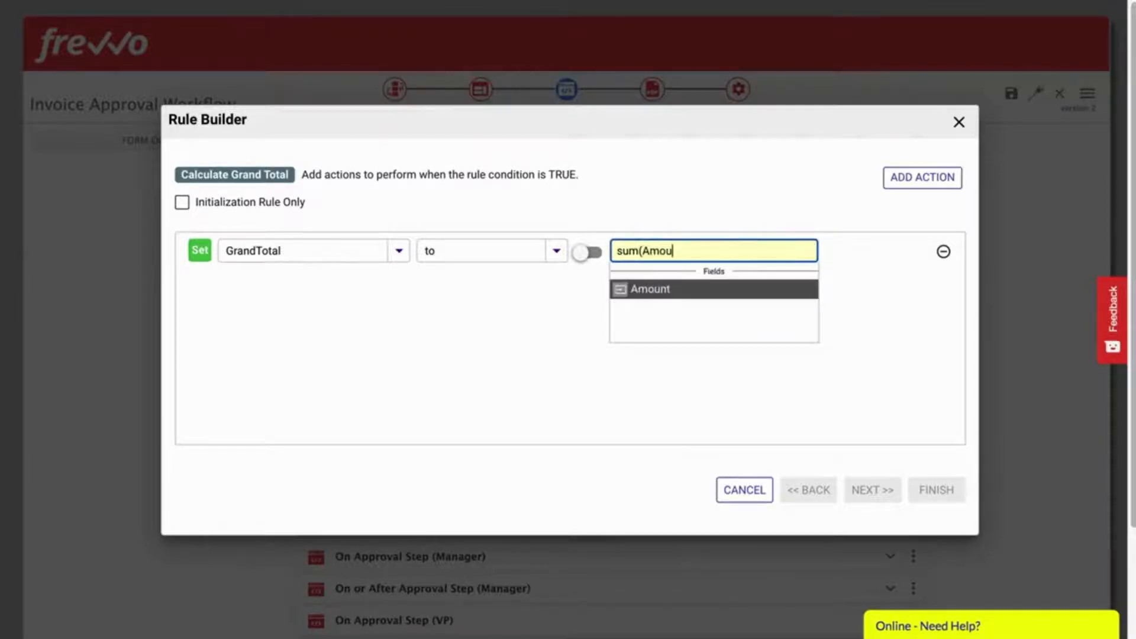
click(640, 286)
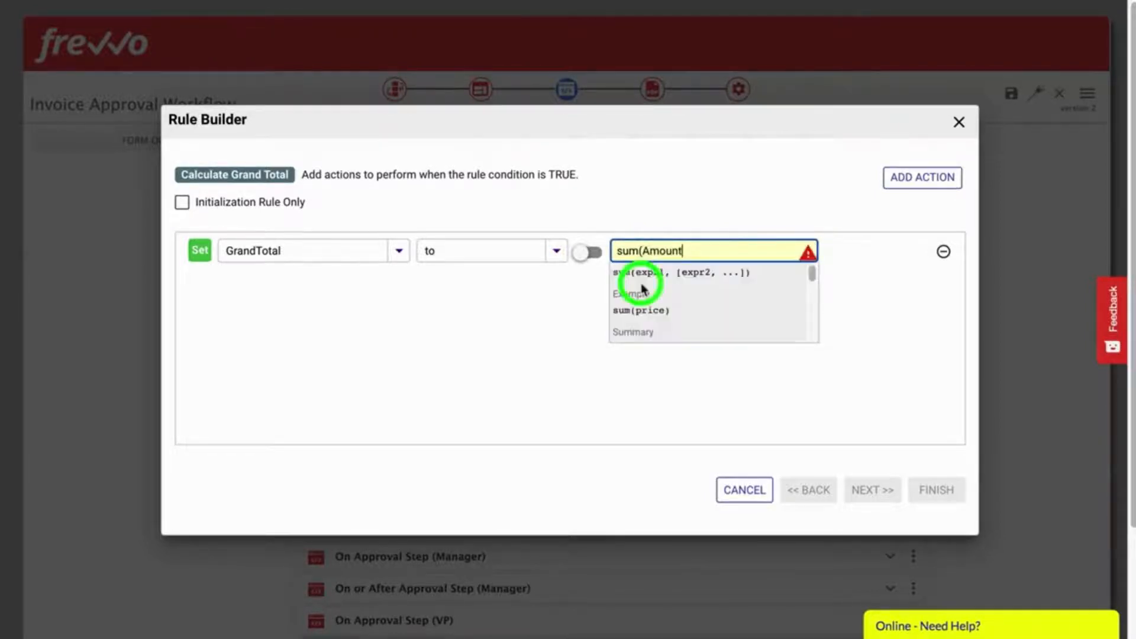
text())
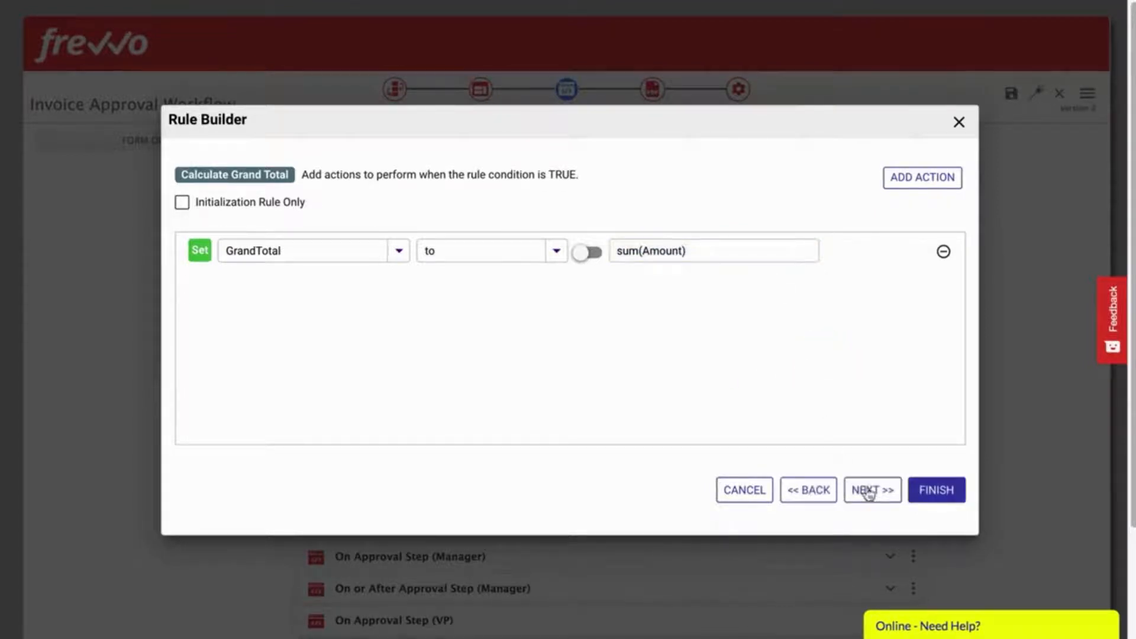
click(867, 494)
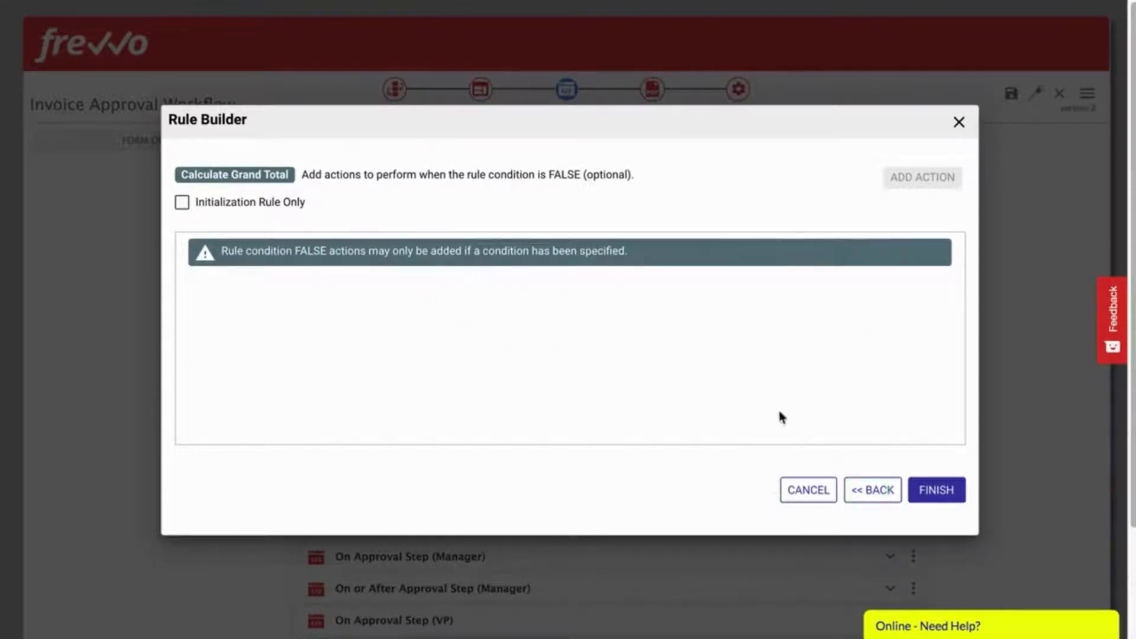
click(862, 489)
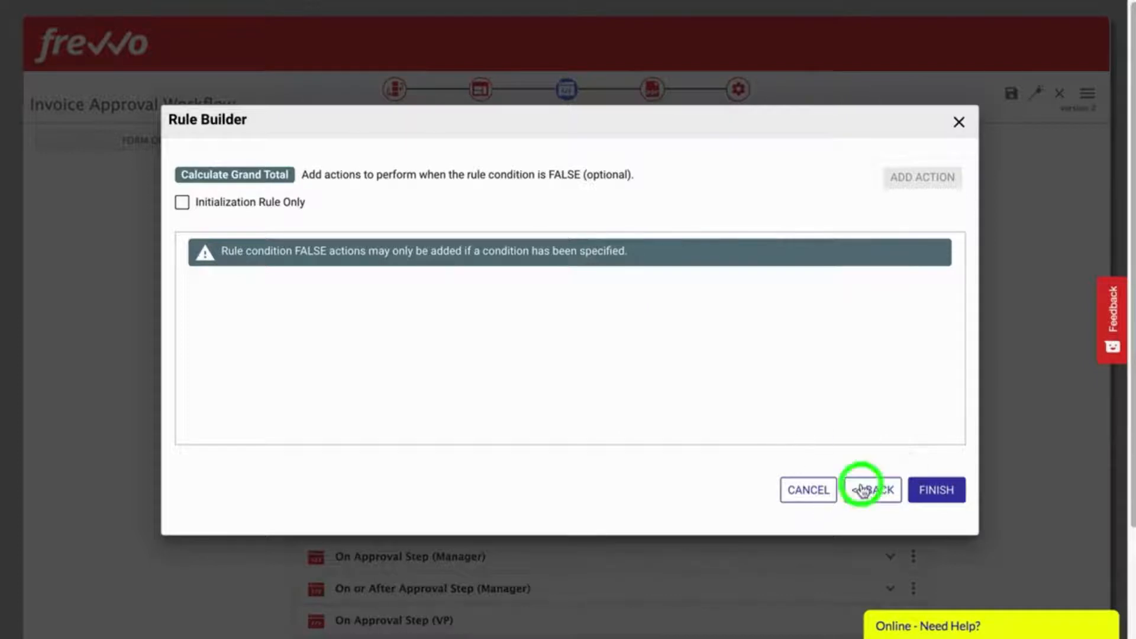
click(940, 495)
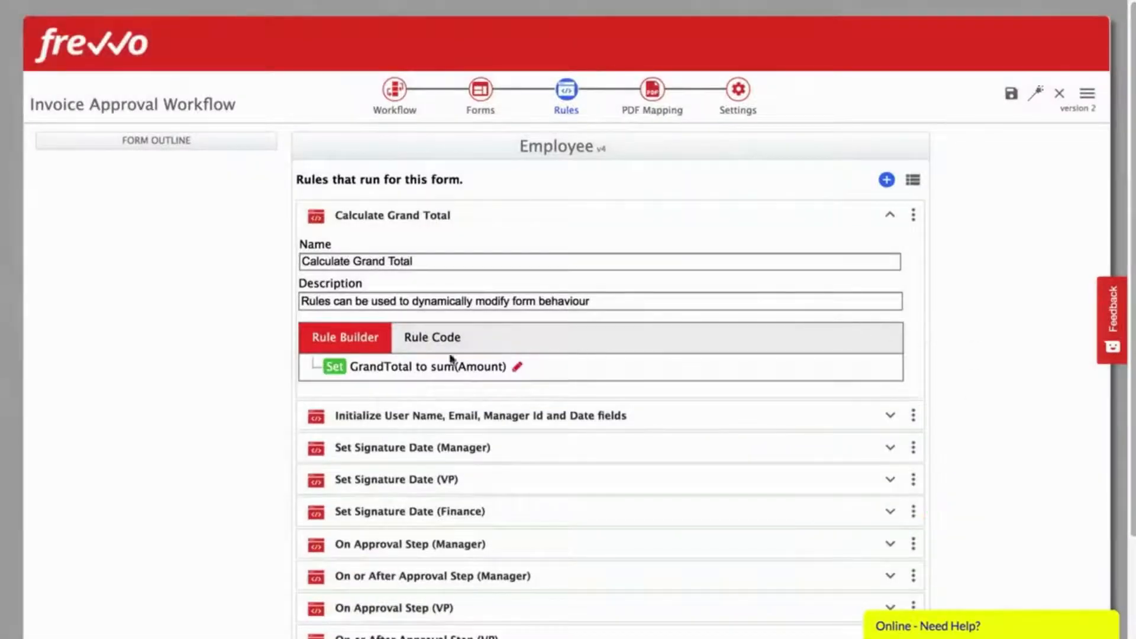
Step: Review the Calculate Grand Total rule's generated code, then return to the Rule Builder
click(431, 335)
scroll(970, 467, down, 2)
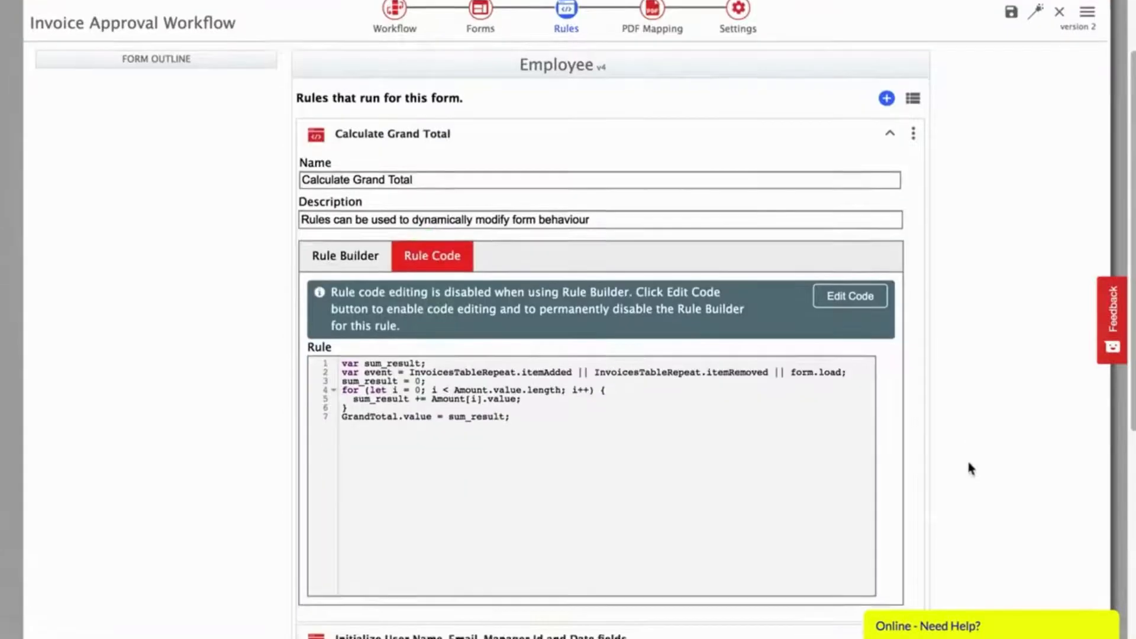
scroll(967, 468, down, 2)
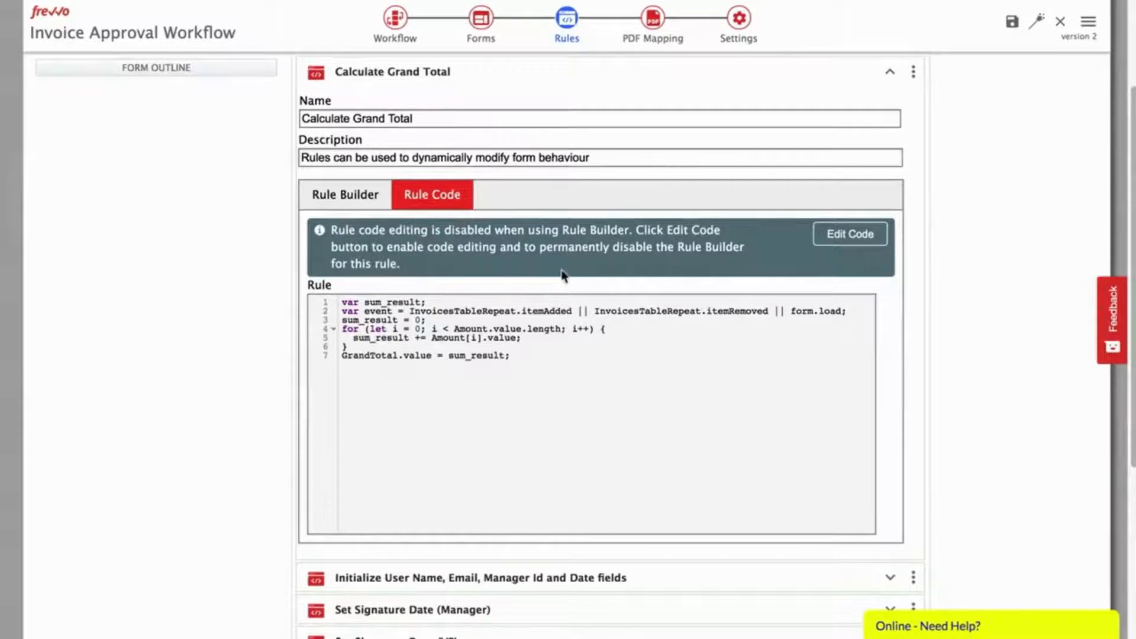
click(334, 196)
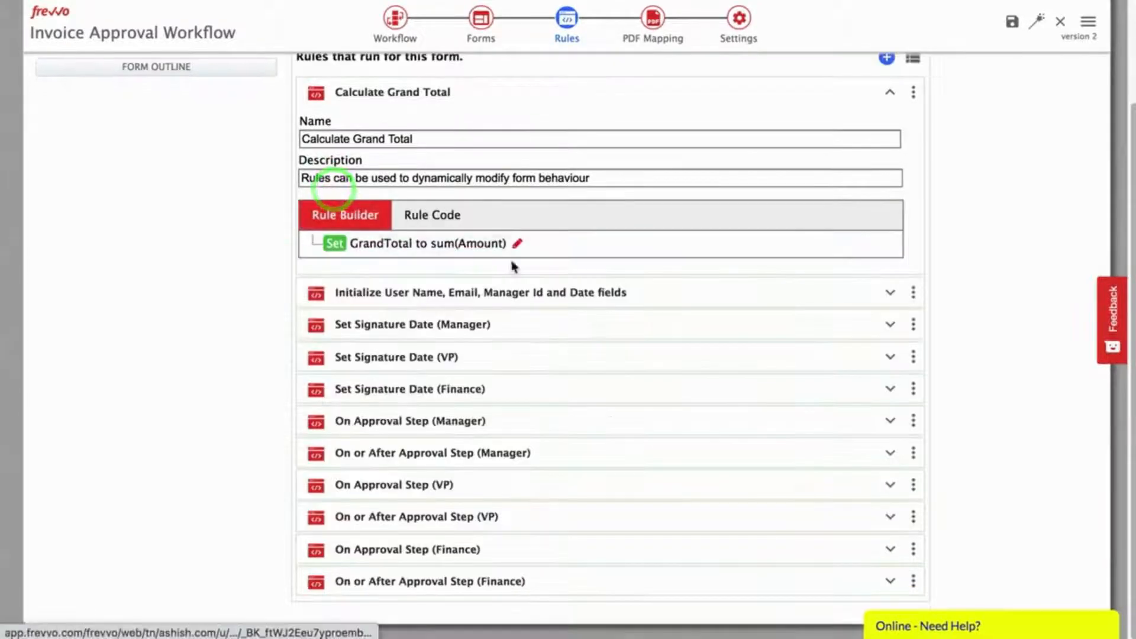
Step: Collapse Calculate Grand Total and drag it below the initialization rule
click(888, 94)
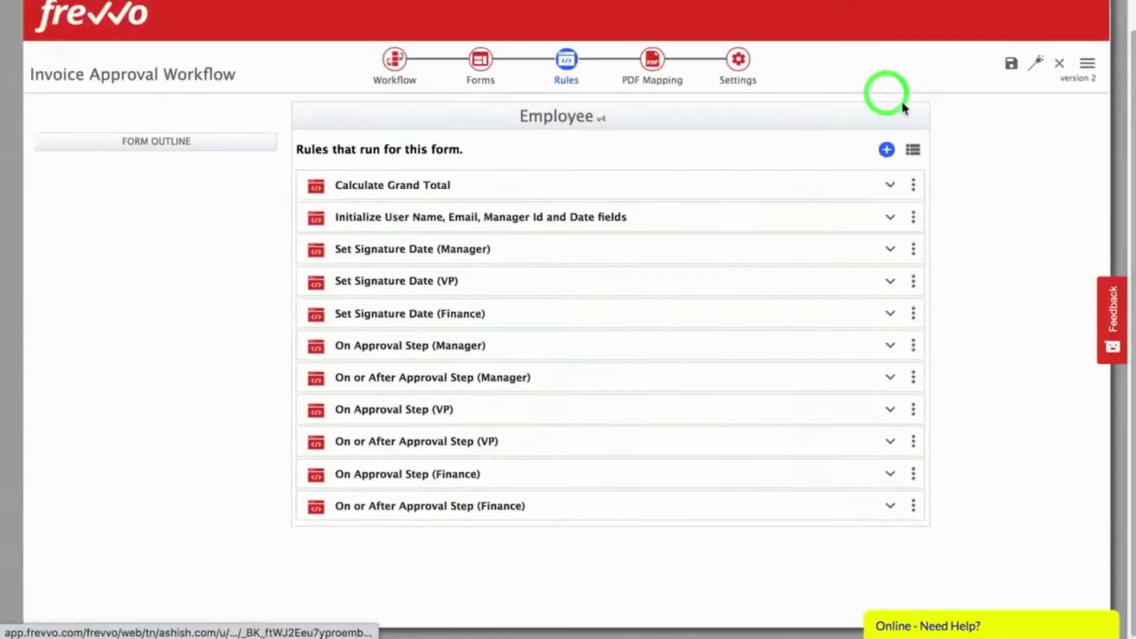
drag(577, 186, 599, 258)
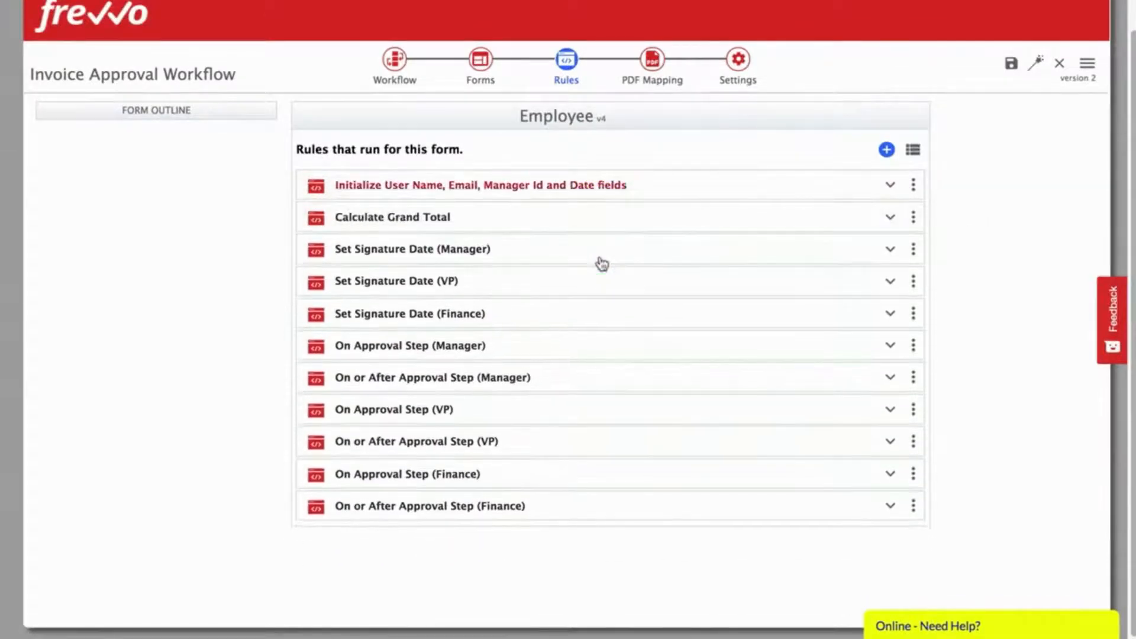
click(970, 278)
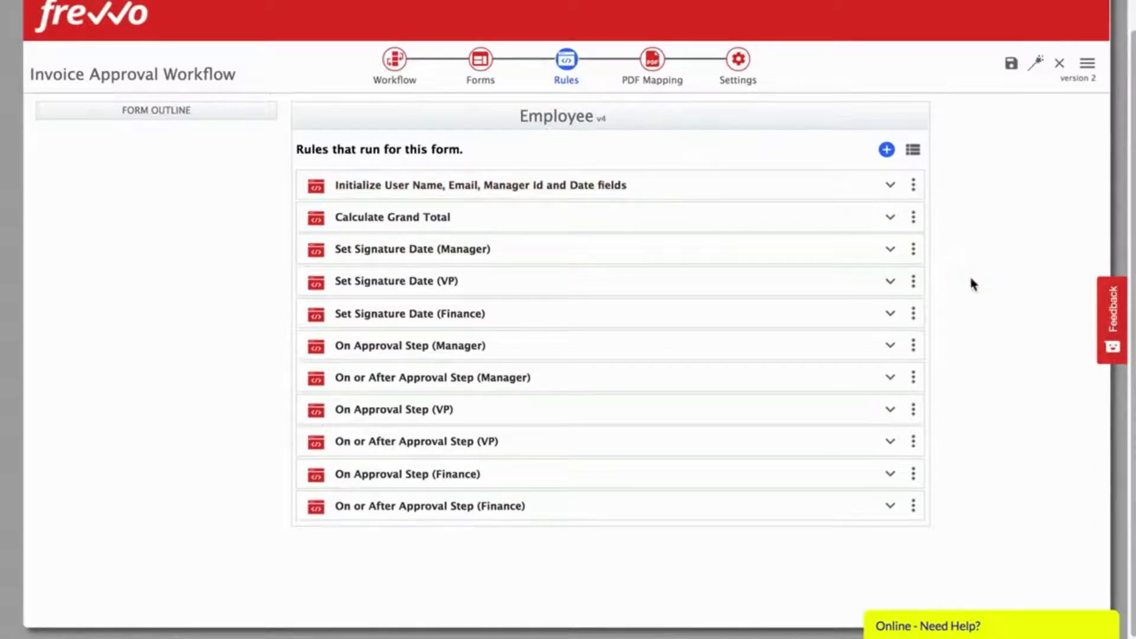
Step: In the workflow designer, label the Employee step's continue button 'Send to Manager'
click(395, 60)
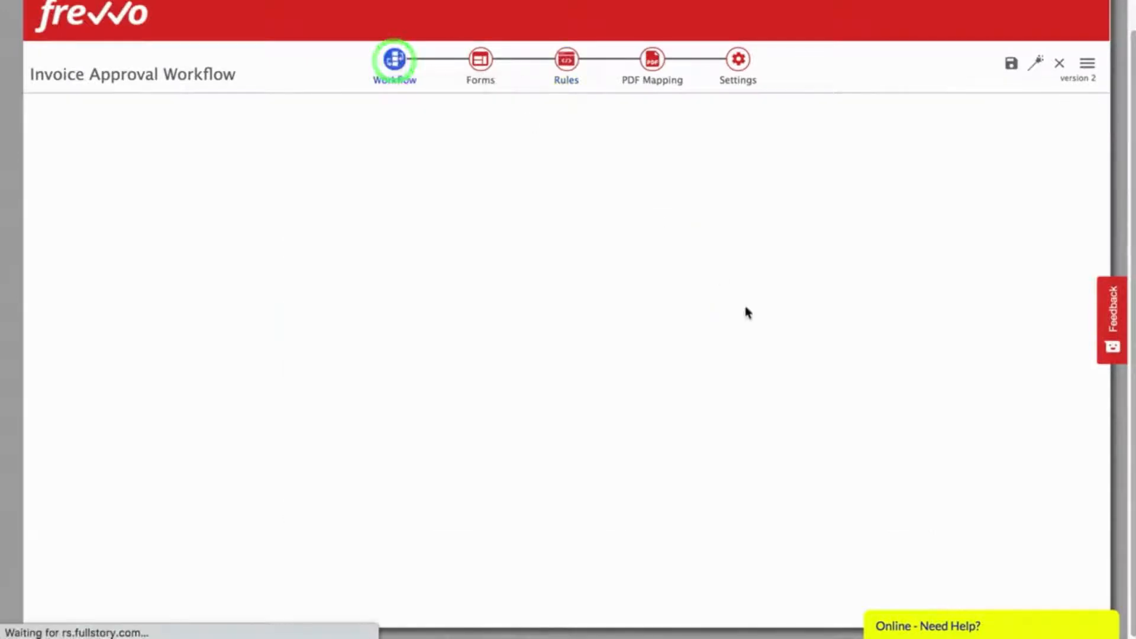
click(270, 244)
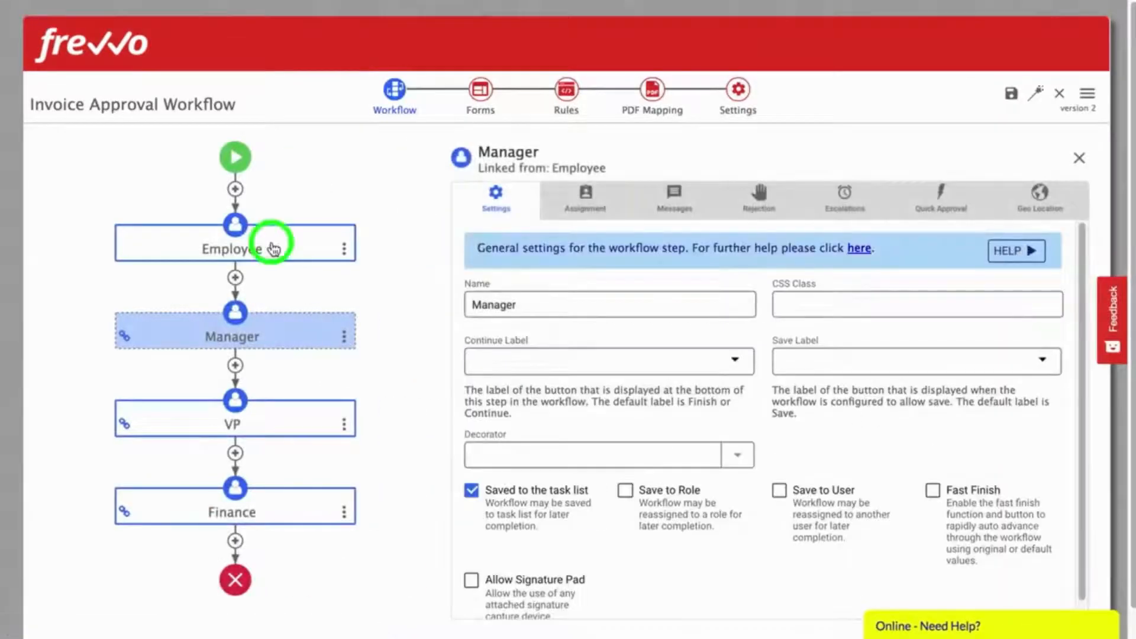
click(506, 363)
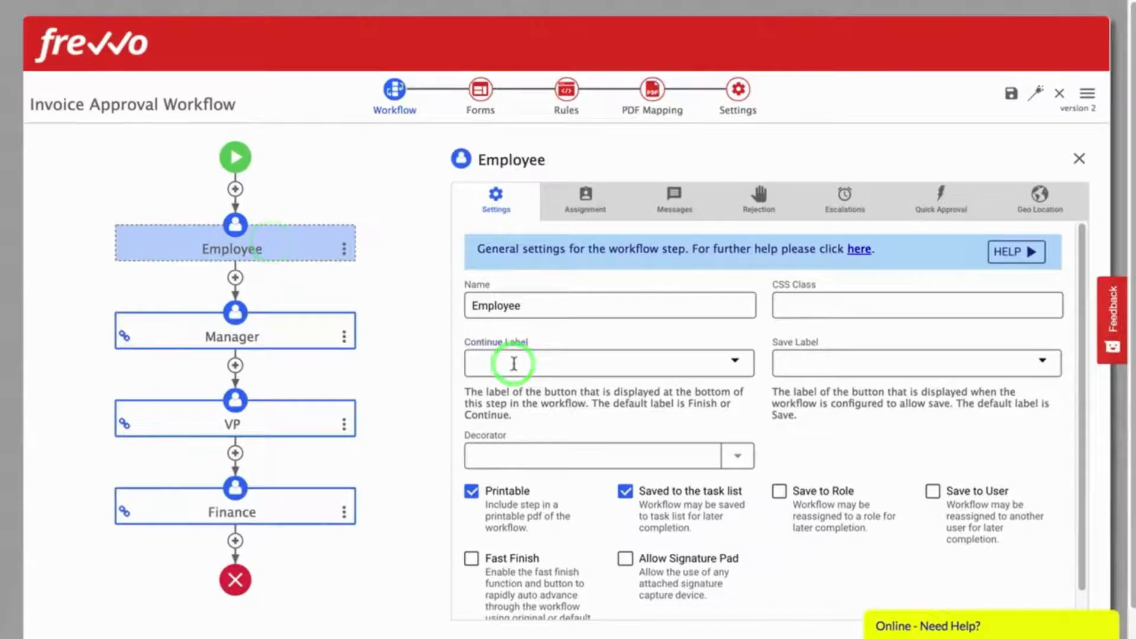
text(Send to Manager)
key(Tab)
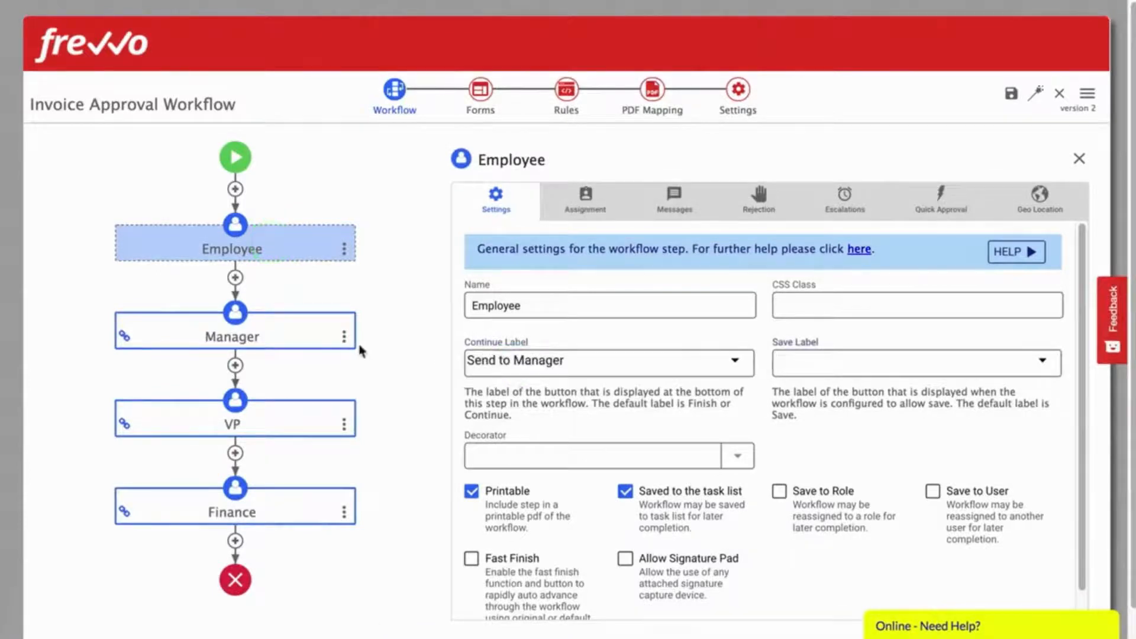
Step: Label the VP step's button 'Send to Finance' and the Finance step's 'Finish Invoice'
click(278, 332)
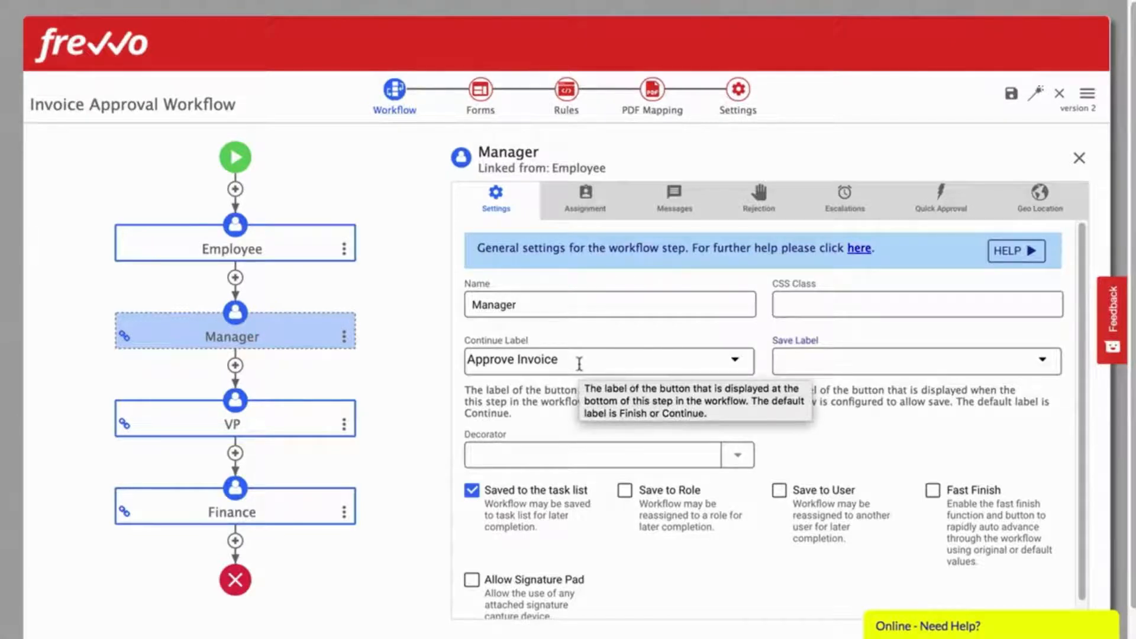
click(283, 436)
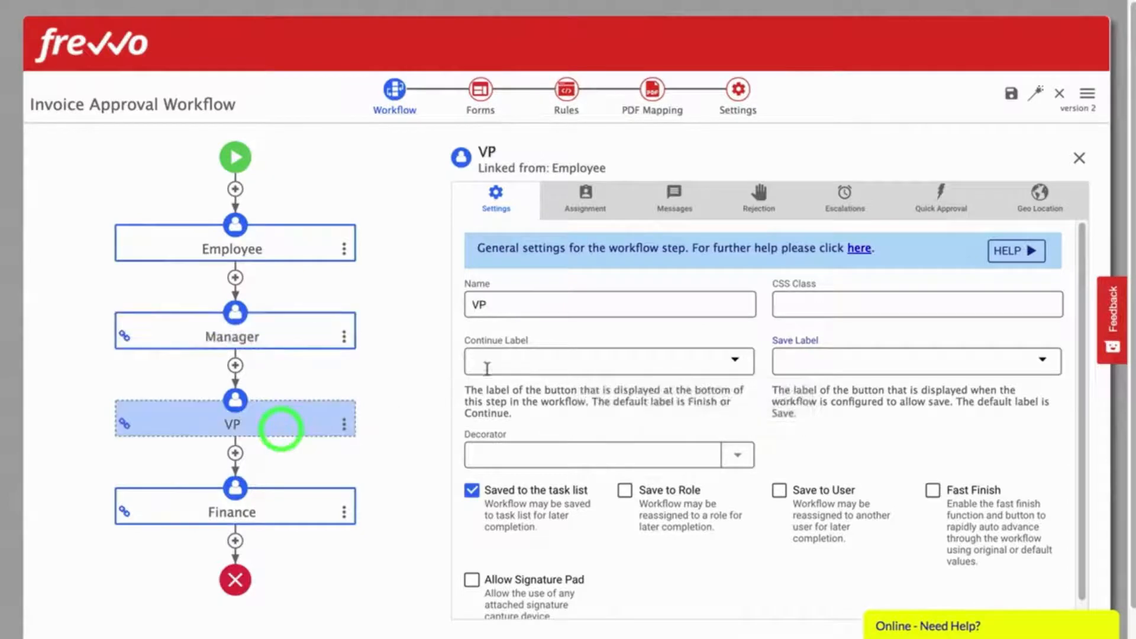
click(520, 363)
text(Send to Finance)
click(283, 516)
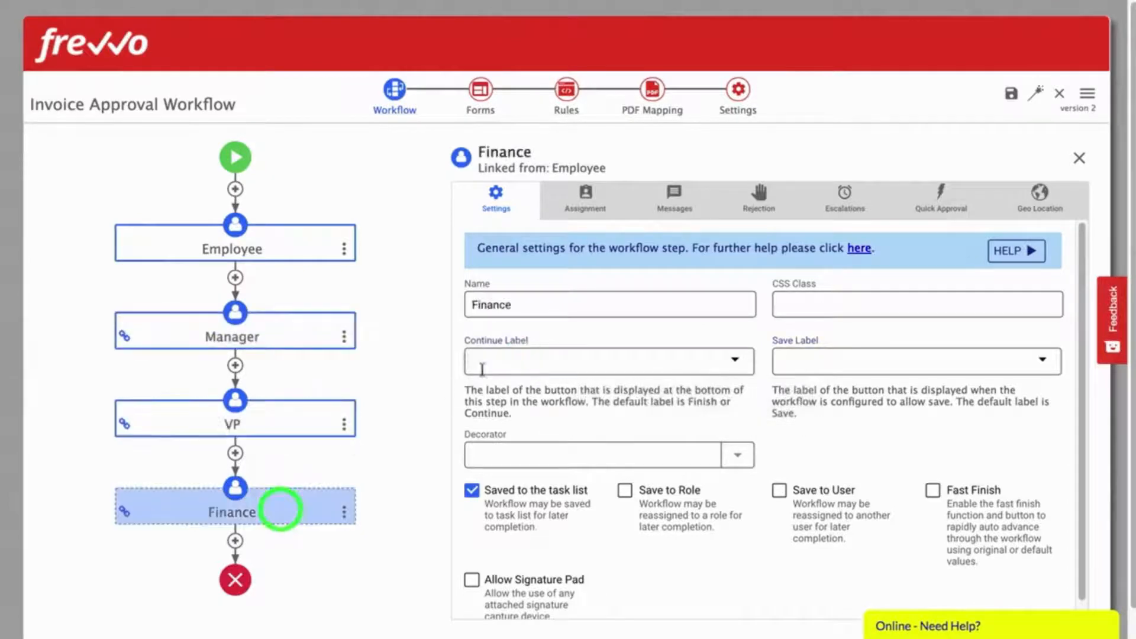
click(482, 362)
text(Finish Invoice)
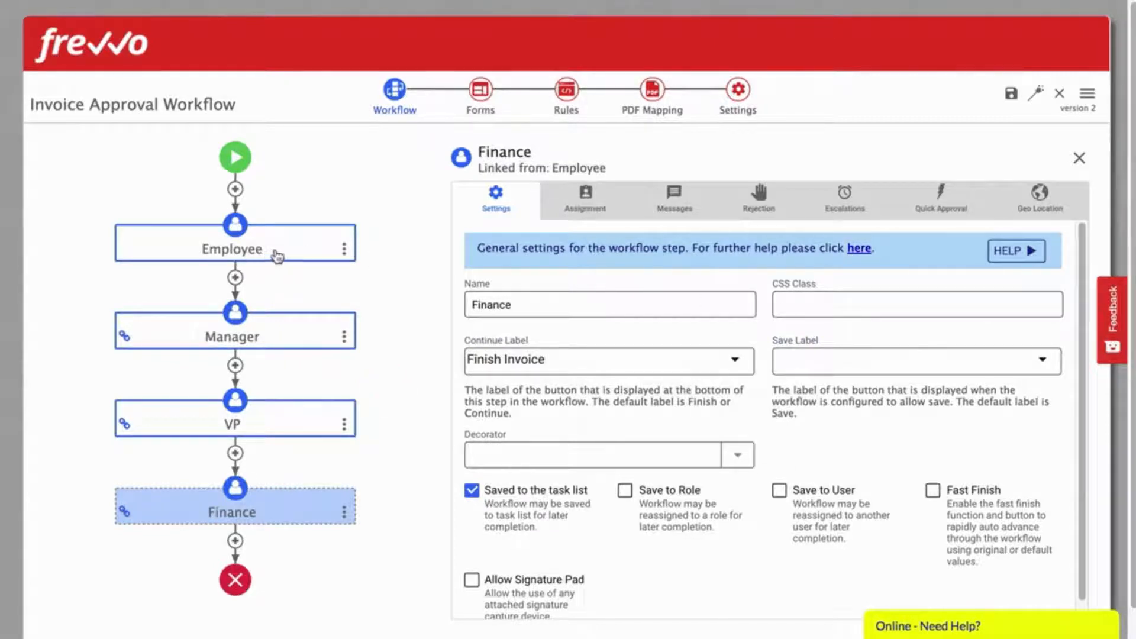
click(264, 335)
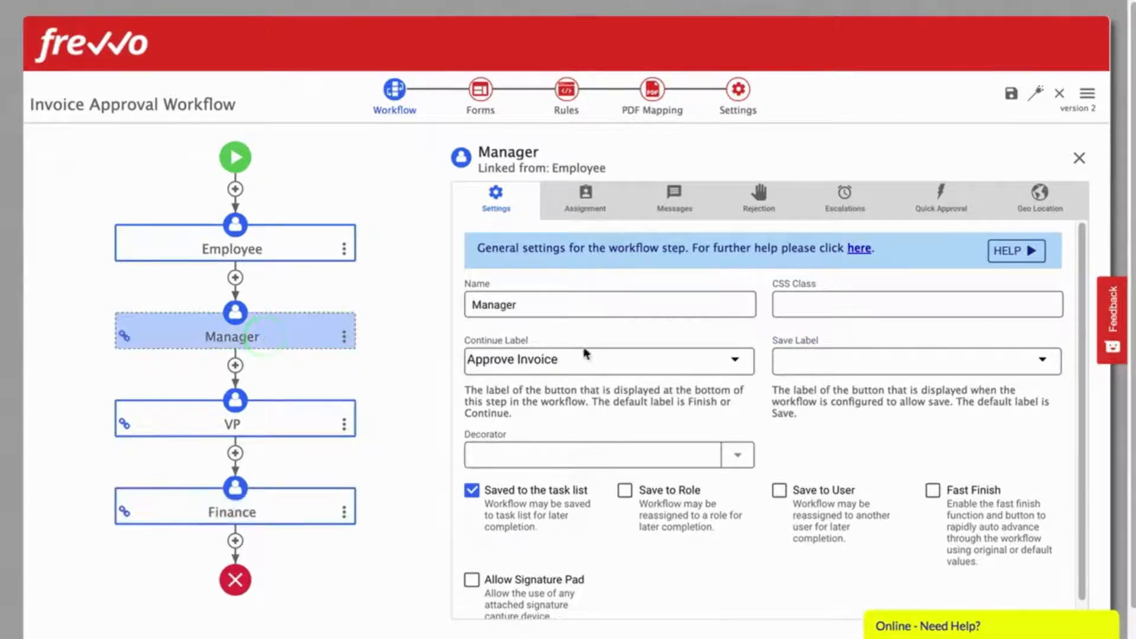
Step: Delete the Manager step's Assign to Email address and switch to Assign to User
click(587, 203)
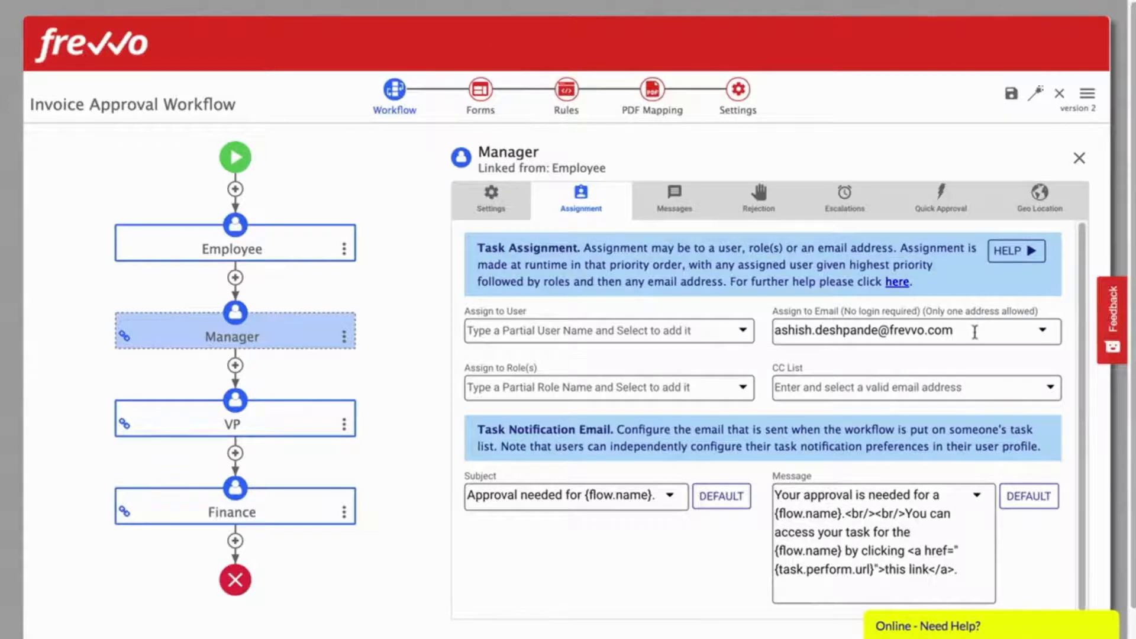
triple_click(946, 331)
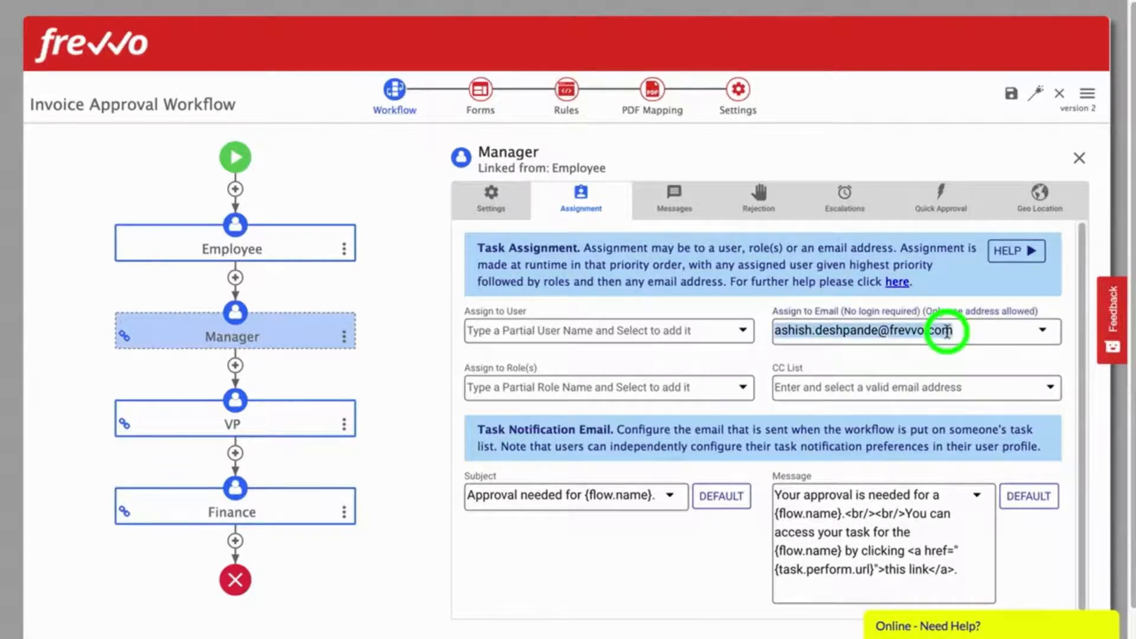
key(BackSpace)
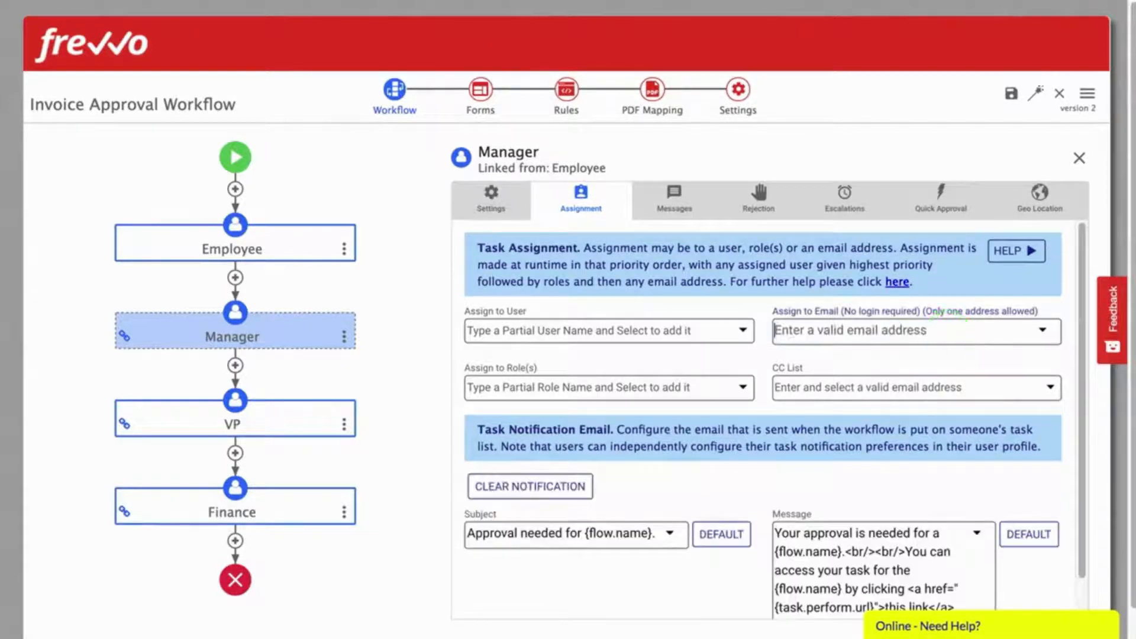
click(597, 327)
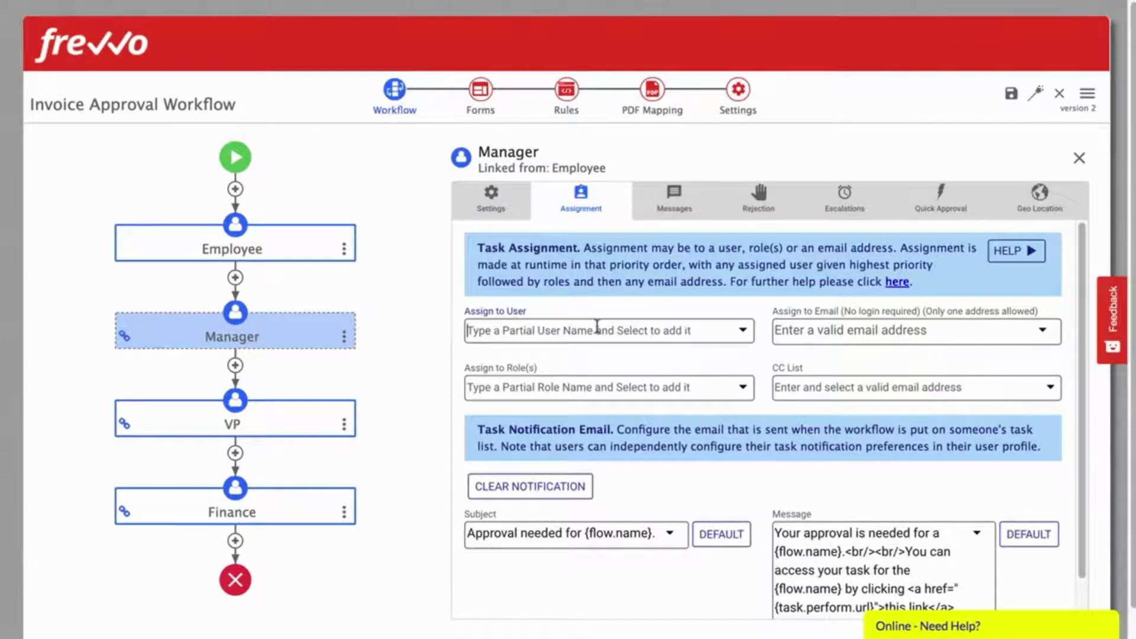
Step: Assign the Manager step to the user {managerId} from the Assign to User suggestions
text({)
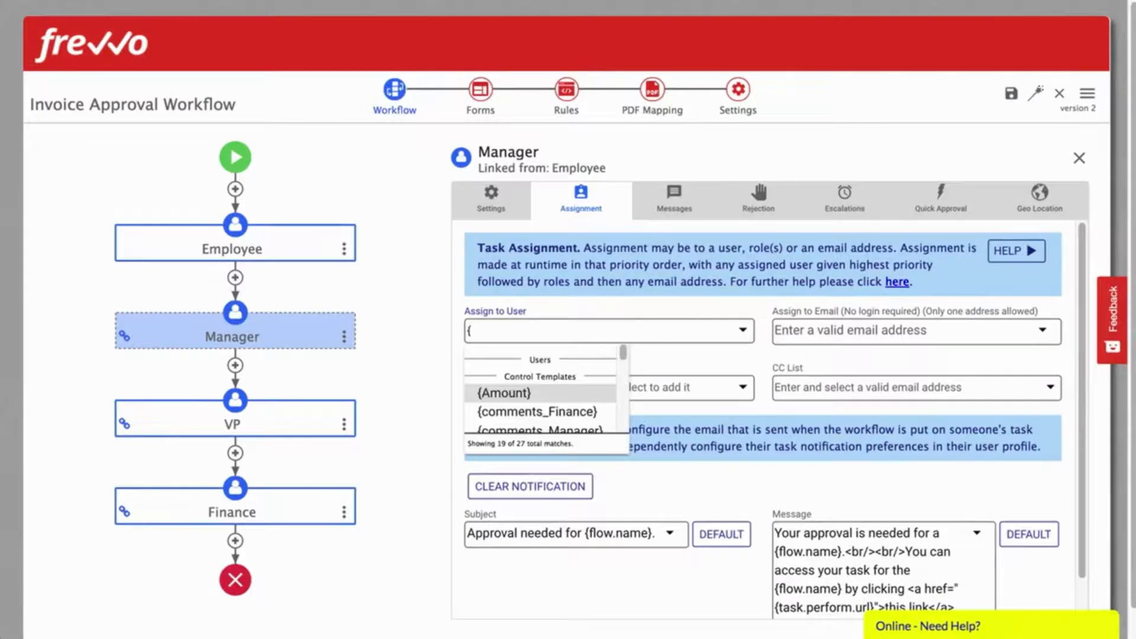
text(manag)
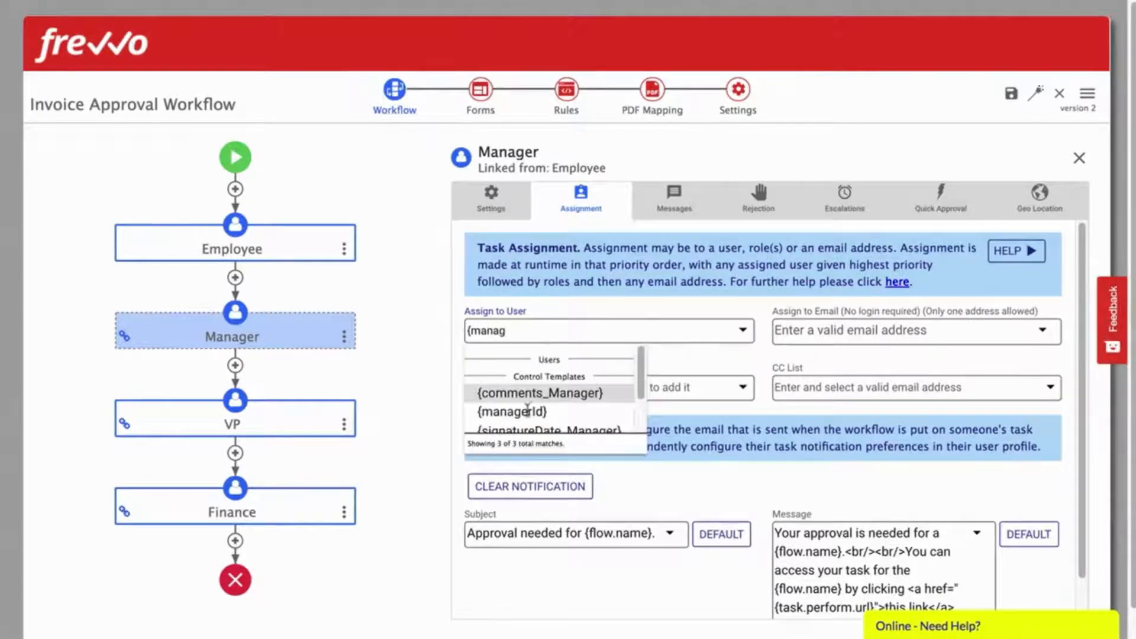
click(521, 413)
click(587, 348)
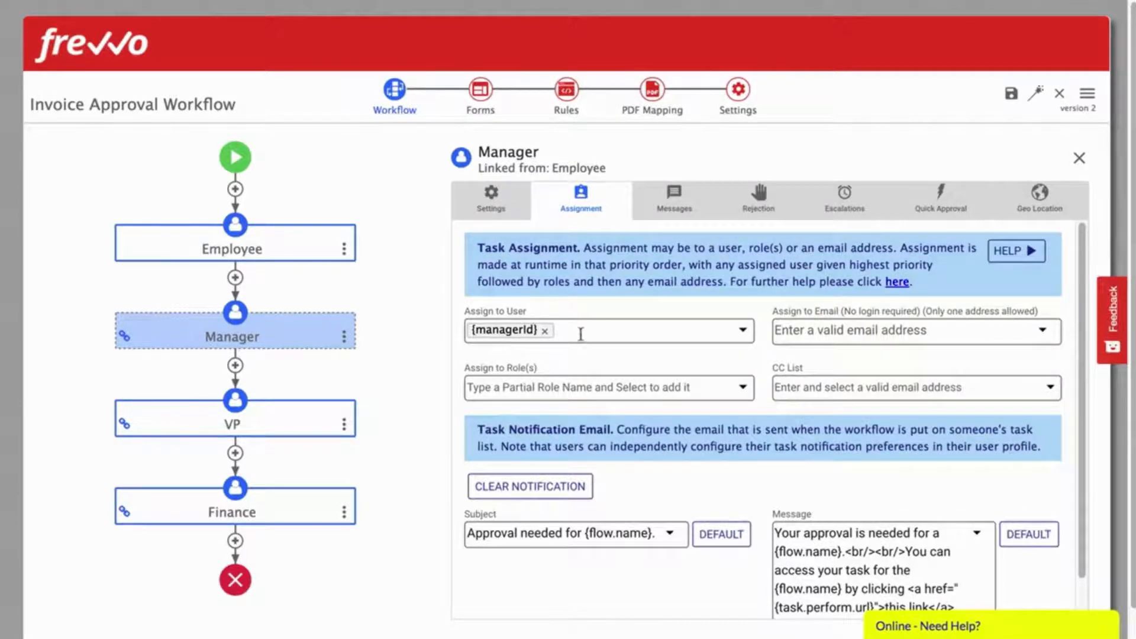
scroll(580, 334, down, 3)
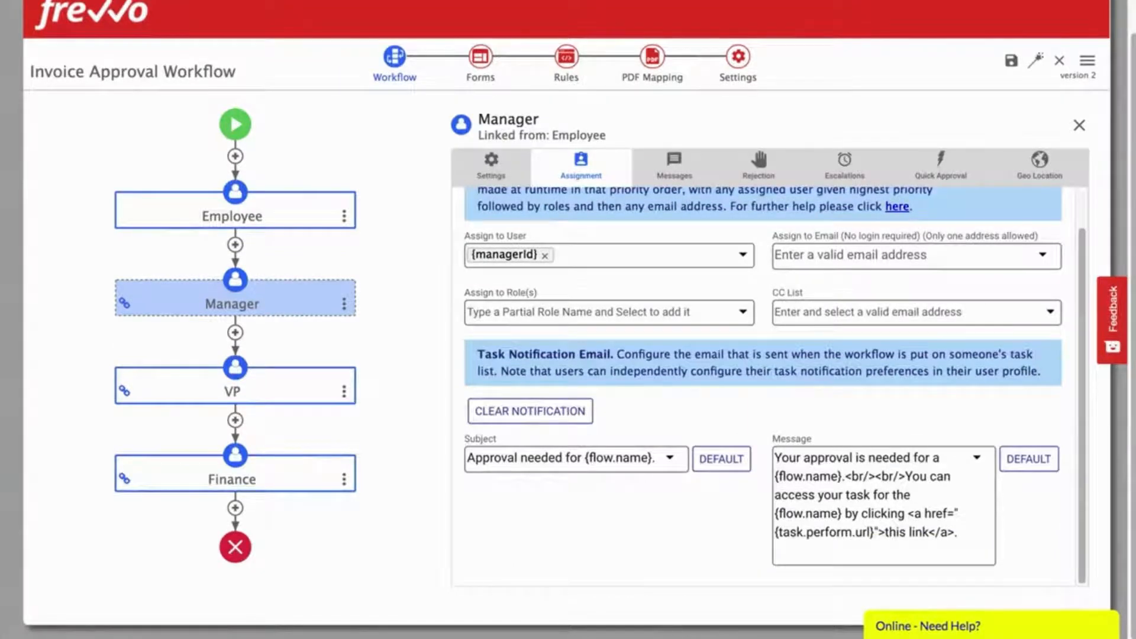
Step: Replace the Manager notification subject and message with the pasted invoice manager-approval text
triple_click(556, 459)
key(ctrl+v)
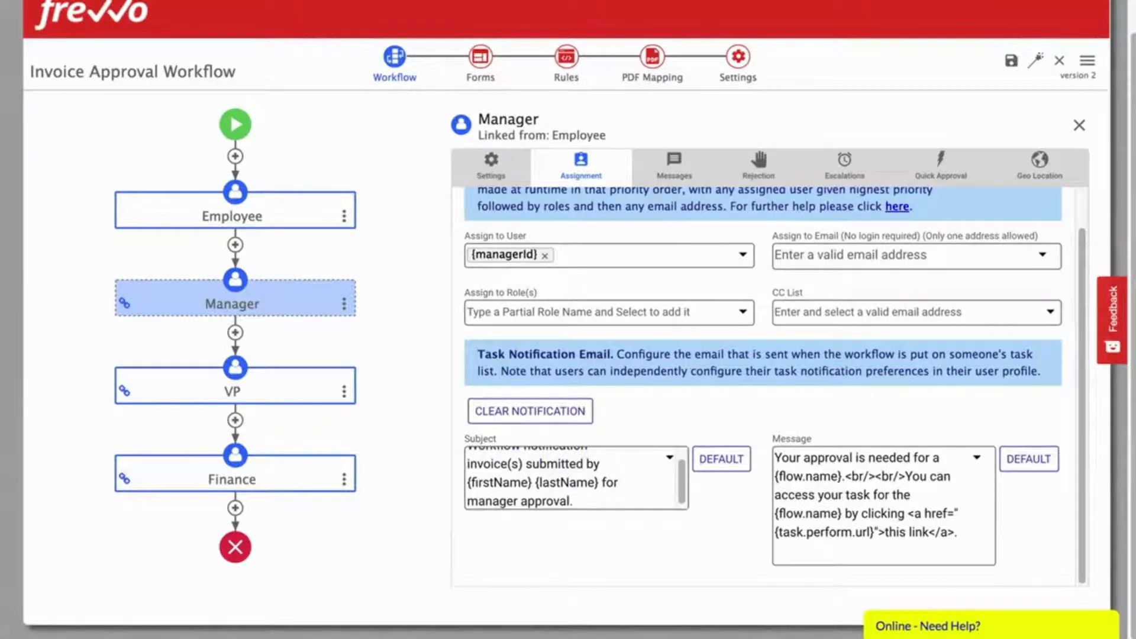
triple_click(880, 523)
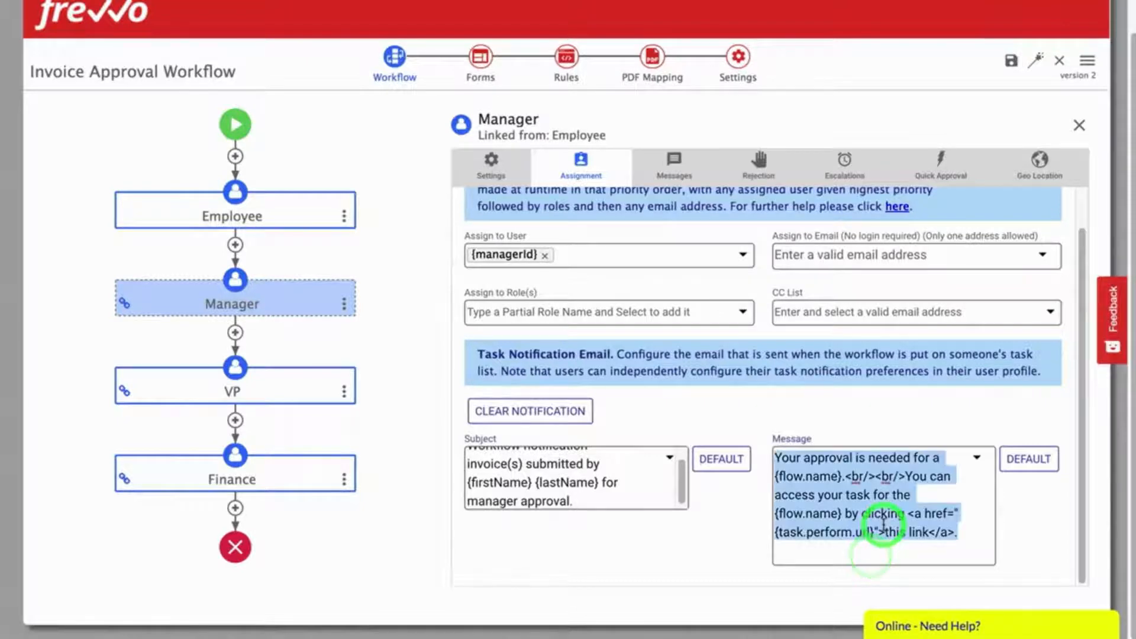
text(Your approval is required for invoice(s) submitted by {firstName} {lastName}. You can access the invoice using <a href="{task.perform.url}">this link</a>. <br/><br/> Thank you,<br/> Finance Department)
click(1048, 519)
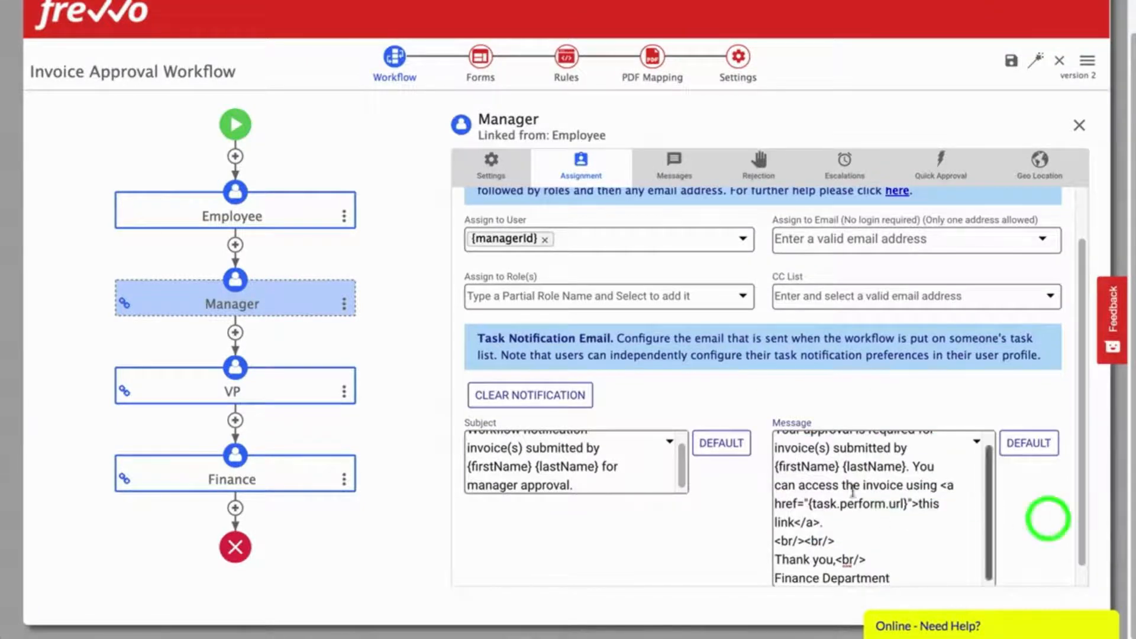
scroll(642, 476, up, 1)
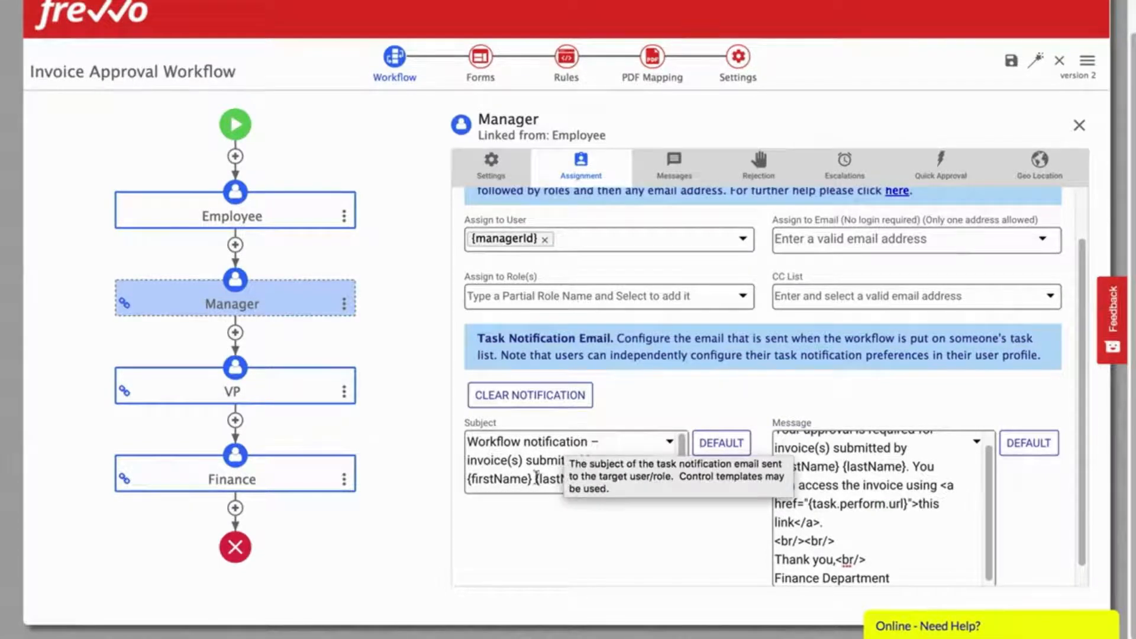
scroll(536, 473, down, 1)
click(554, 527)
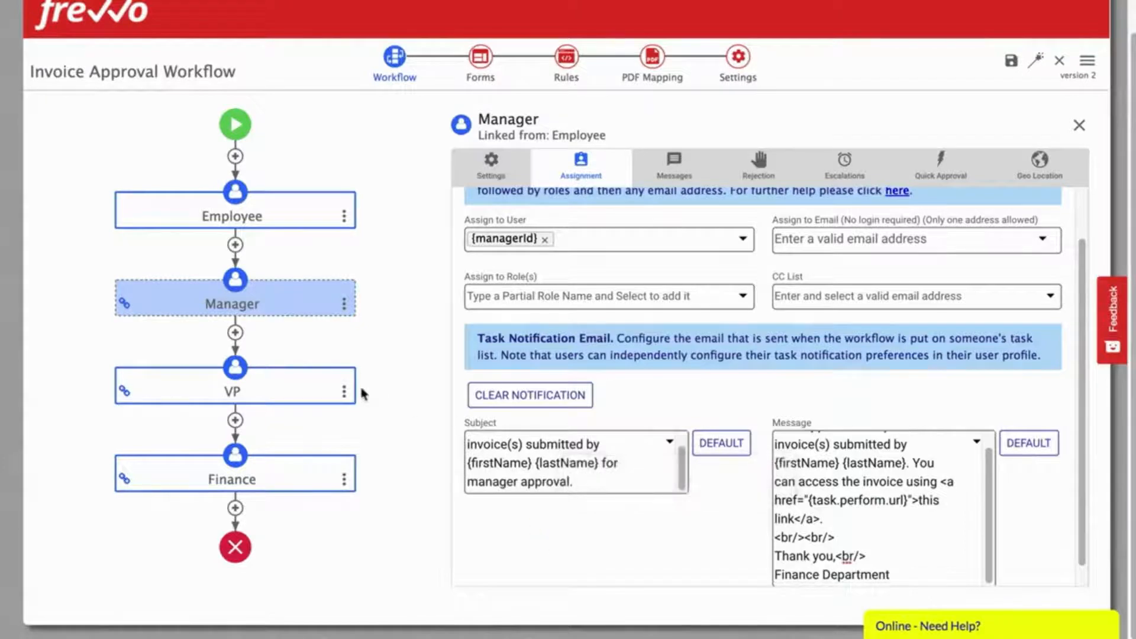
Step: Remove the VP step's email assignment and assign it to the VP role
click(277, 393)
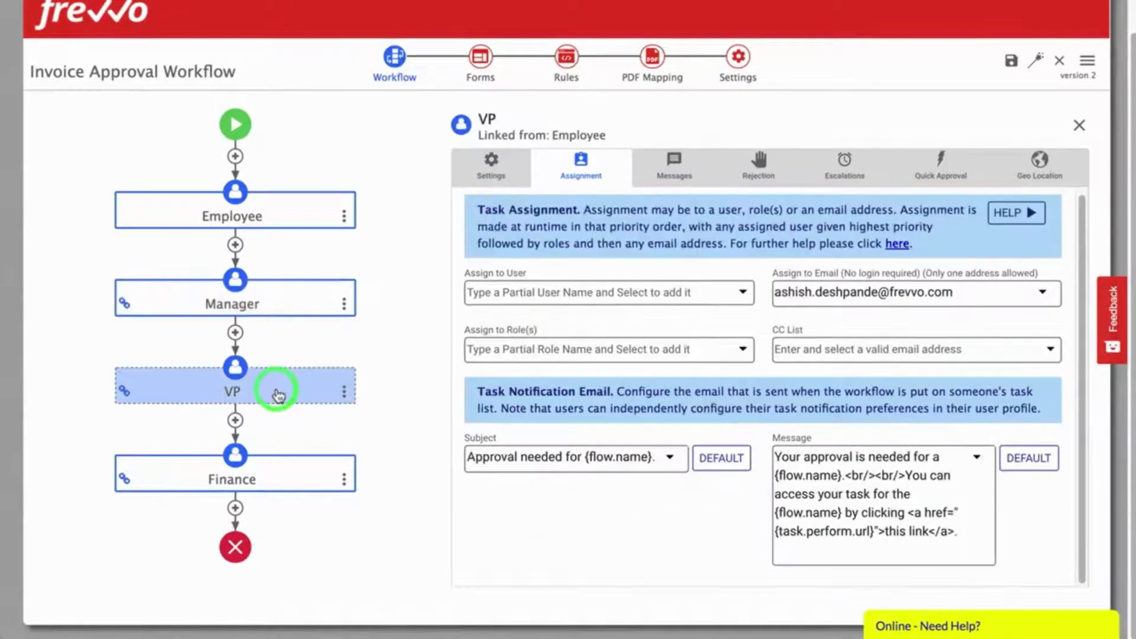
click(978, 295)
key(ctrl+a)
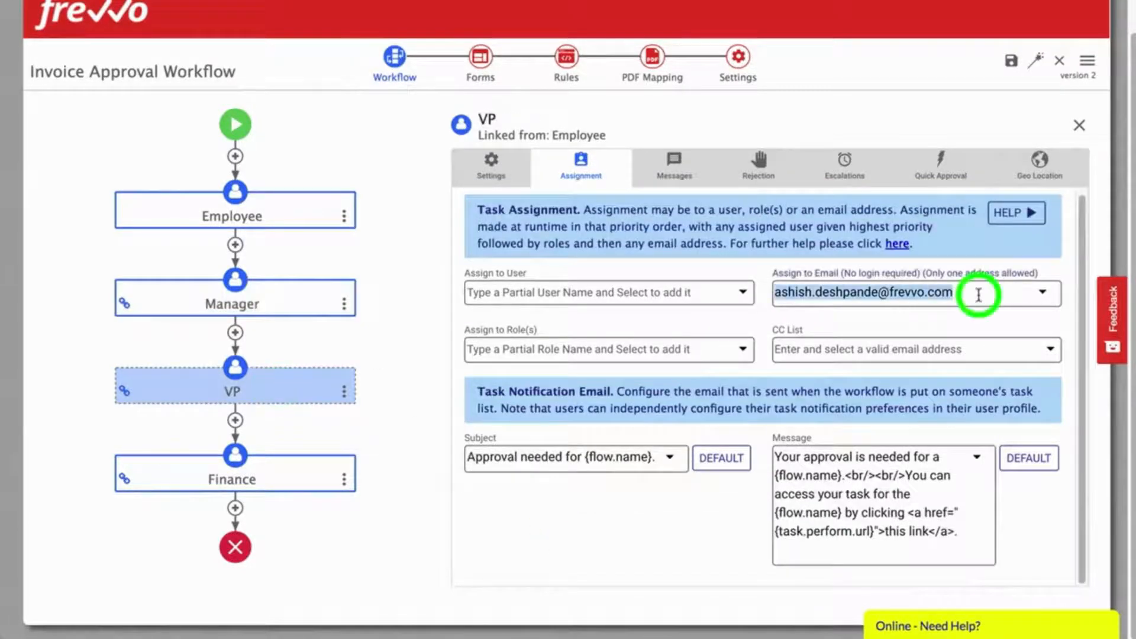
key(BackSpace)
click(625, 349)
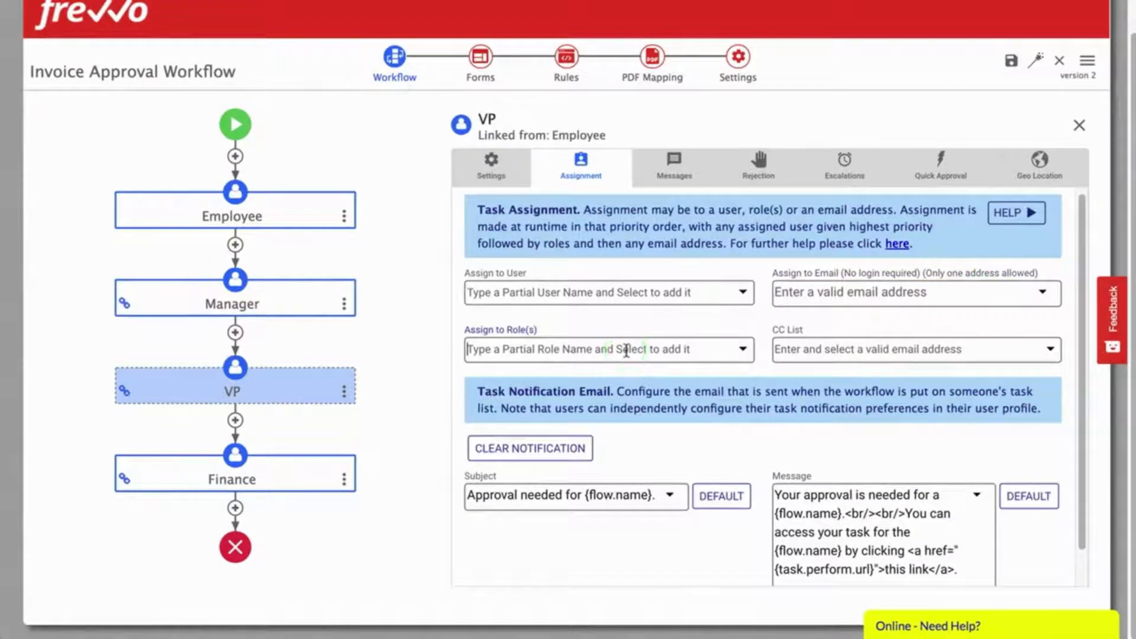
text(VP)
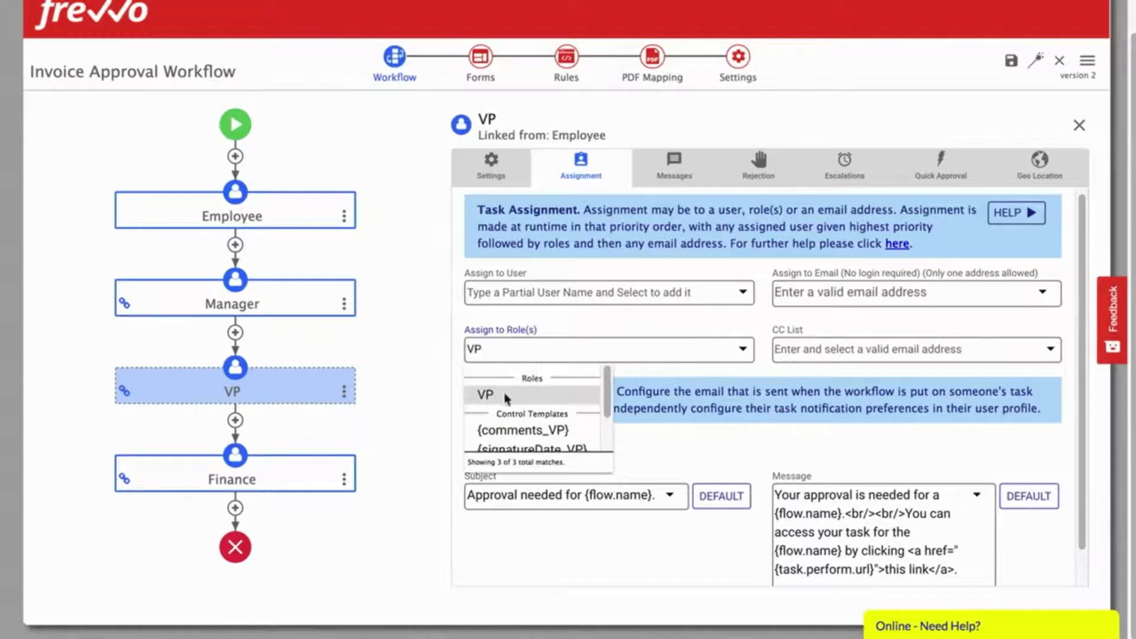
click(484, 394)
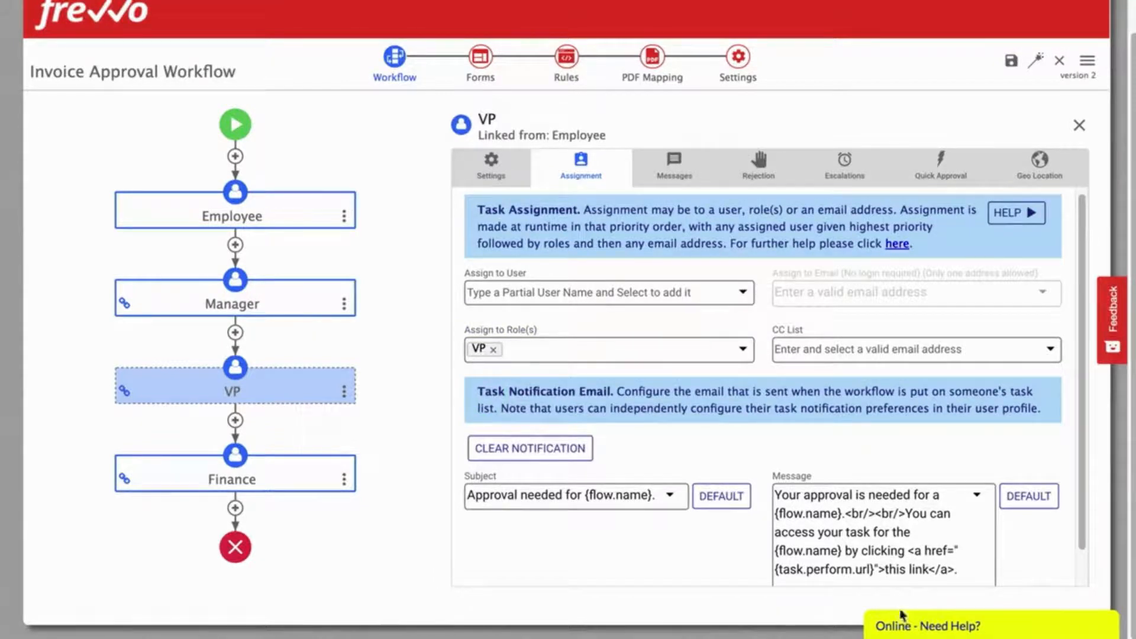
Step: Replace the VP notification subject and message with the VP invoice-approval text
click(599, 495)
key(ctrl+a)
text(Workflow notification invoice(s) submitted by {firstName} {lastName} for VP approval.)
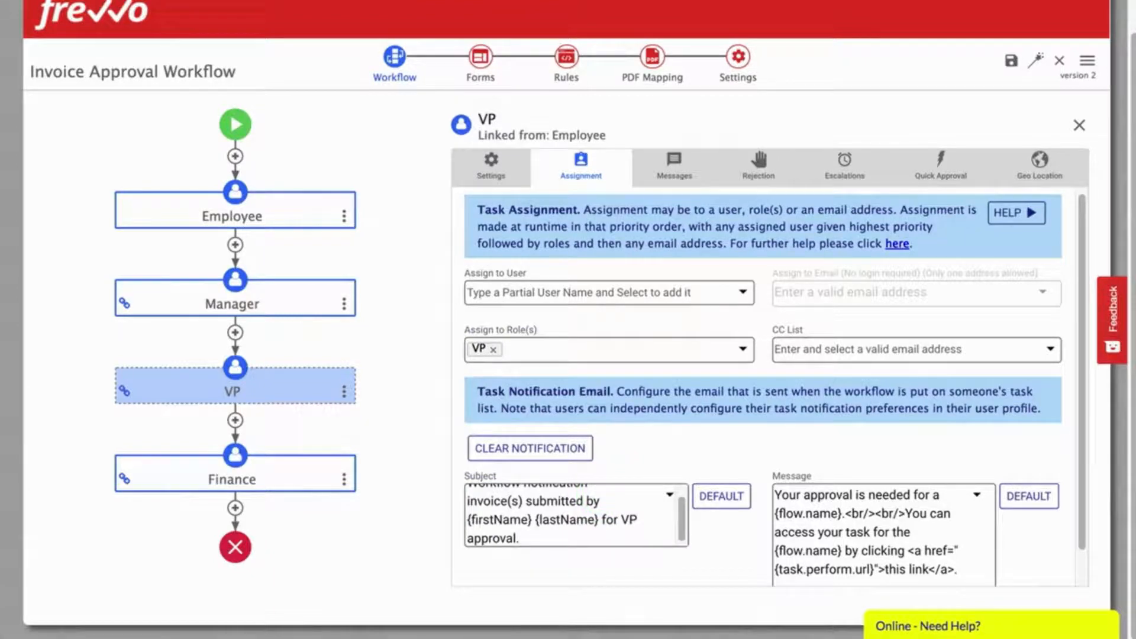
click(853, 524)
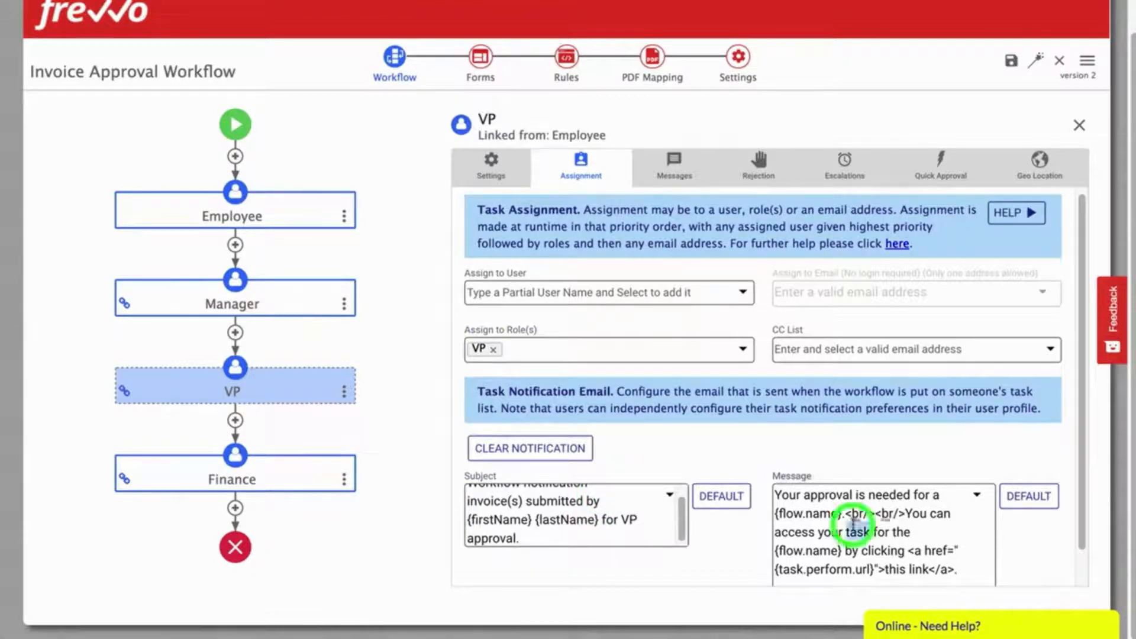
key(ctrl+a)
text(VP approval is required for invoice(s) submitted by {firstName} {lastName}. You can access the invoice using <a href="{task.perform.url}">this link</a>. <br/><br/> Thank you,<br/> Finance Department)
click(256, 481)
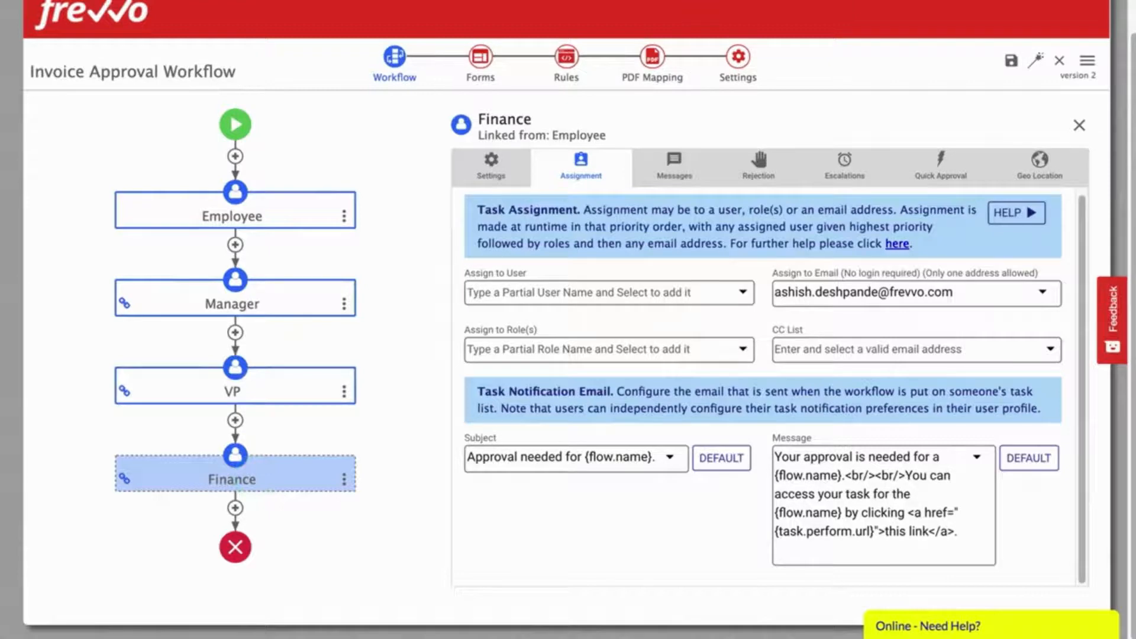
Step: Replace the Finance notification subject and message with the approved-for-payment text
click(569, 456)
key(ctrl+a)
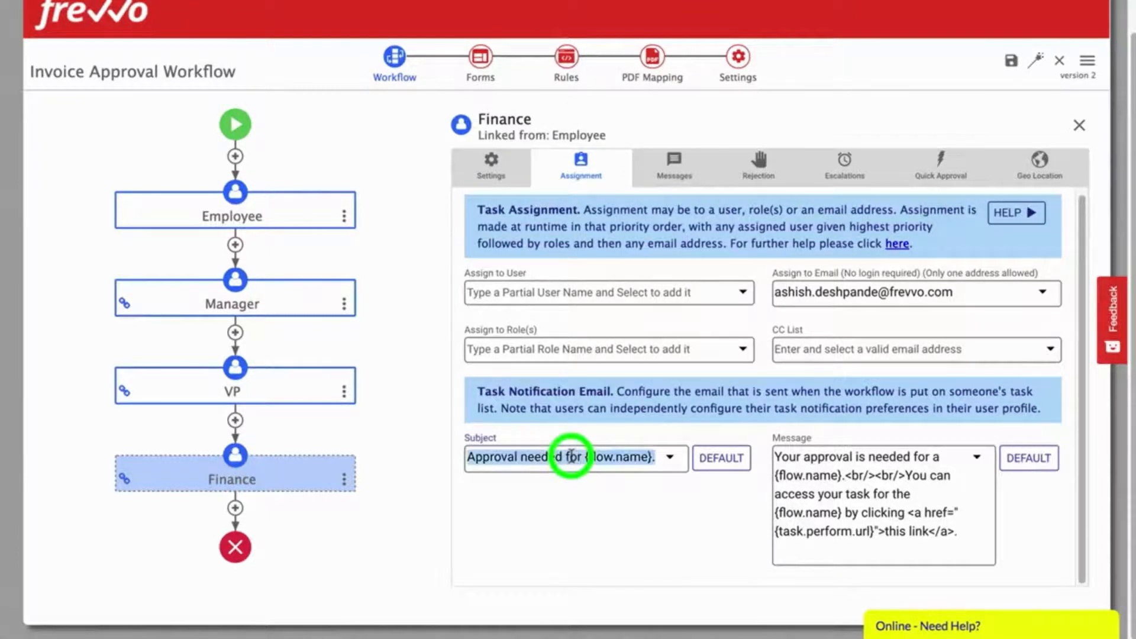
key(ctrl+v)
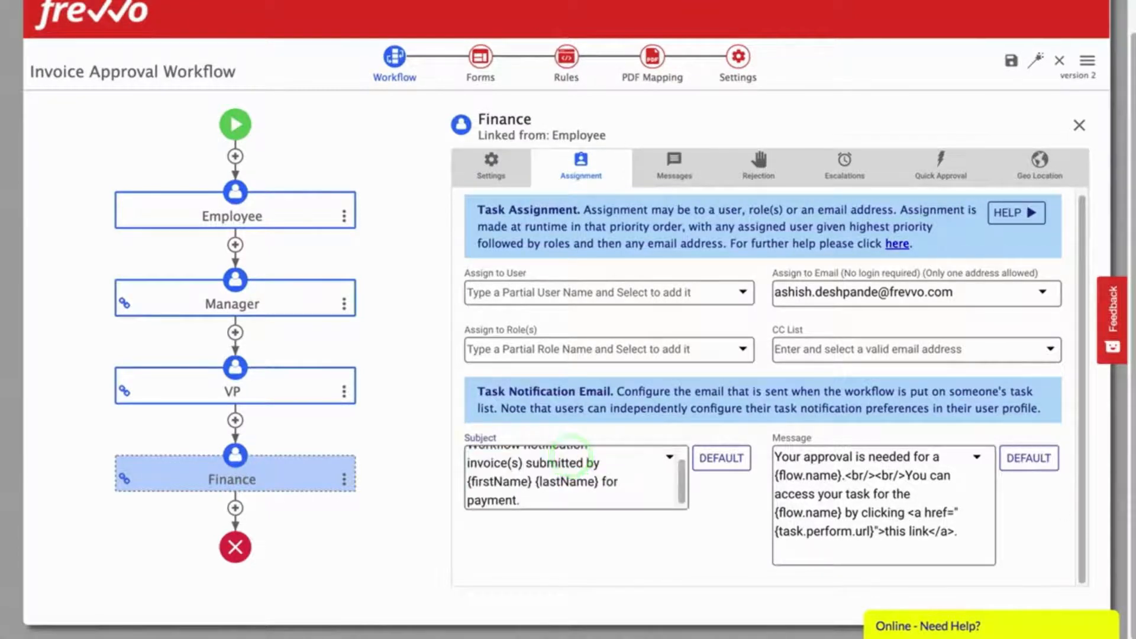
click(865, 473)
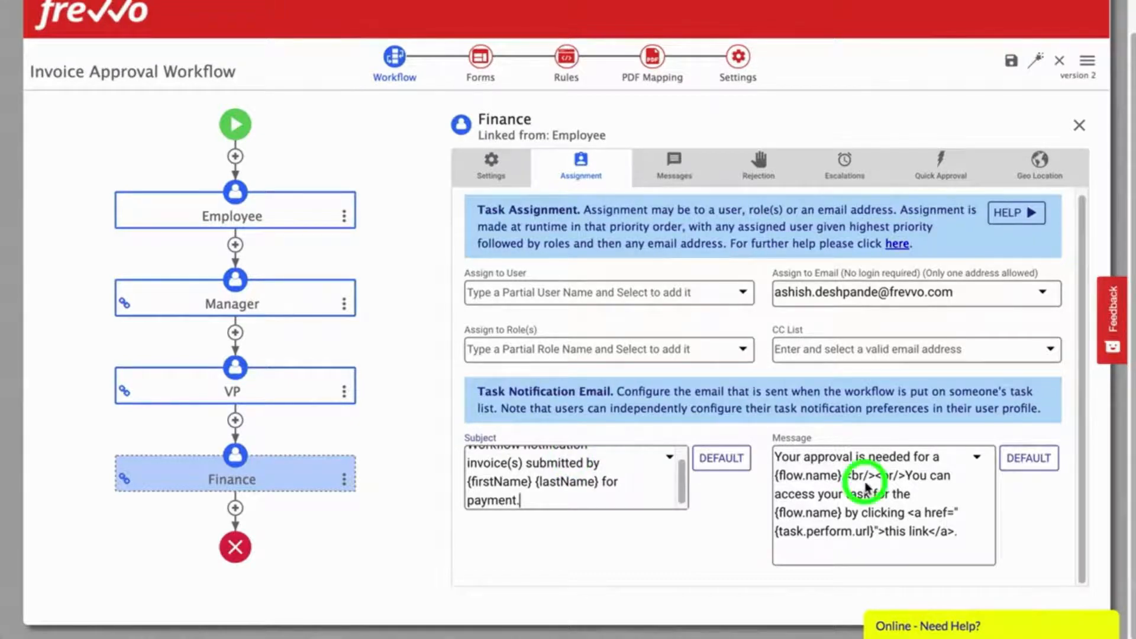
key(ctrl+a)
key(ctrl+v)
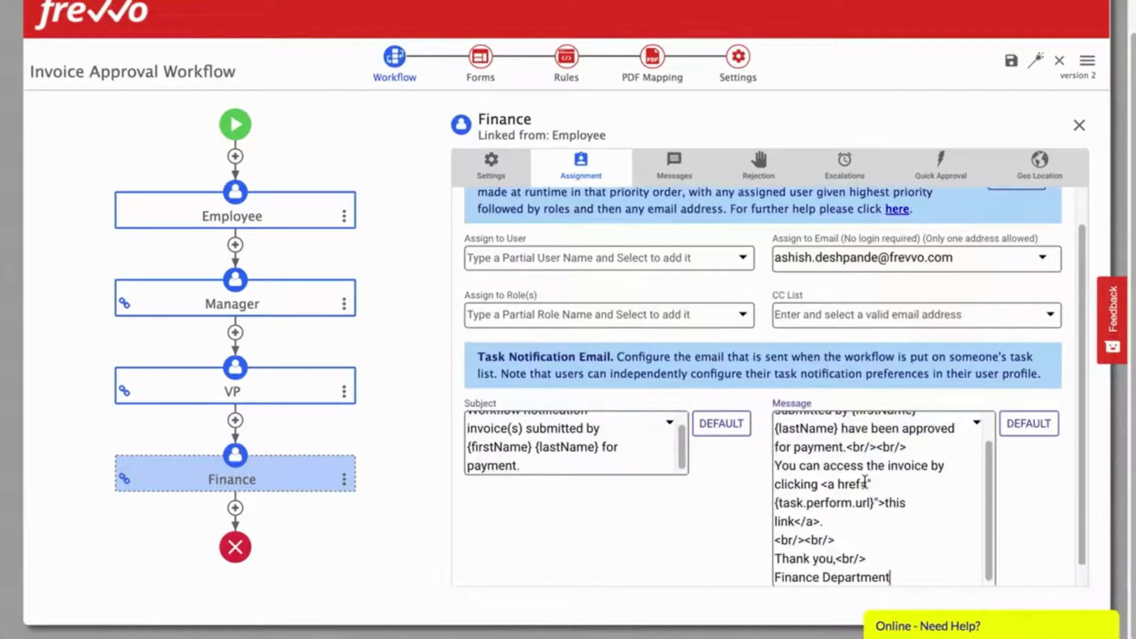
click(719, 549)
Step: Review the Manager, VP and Finance assignments, then show the Manager step's task messages
click(286, 295)
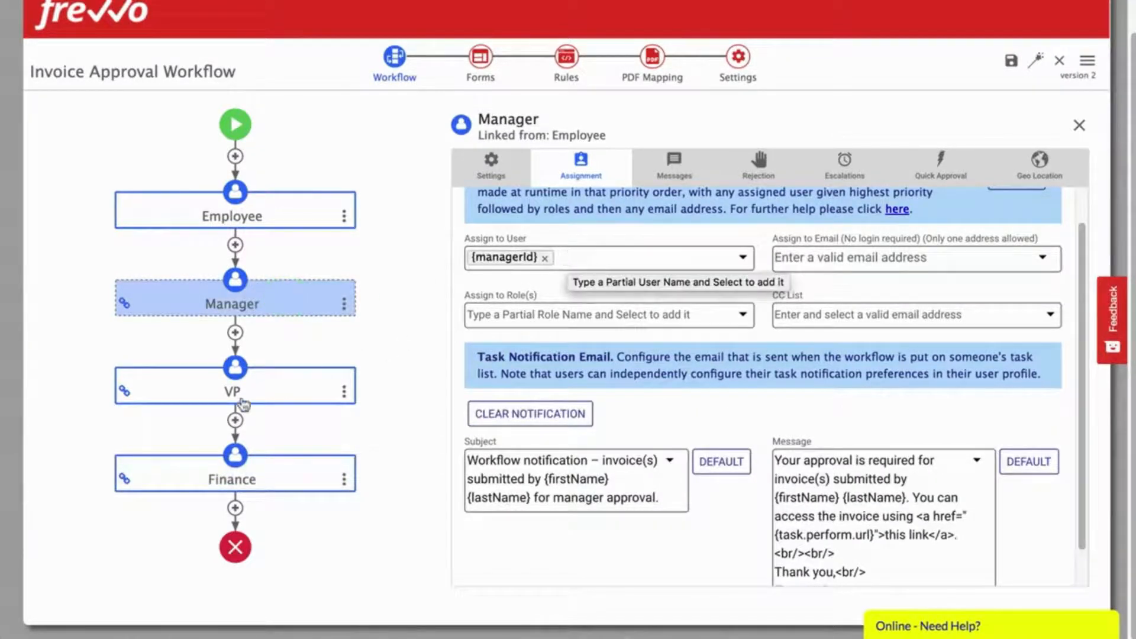
click(291, 380)
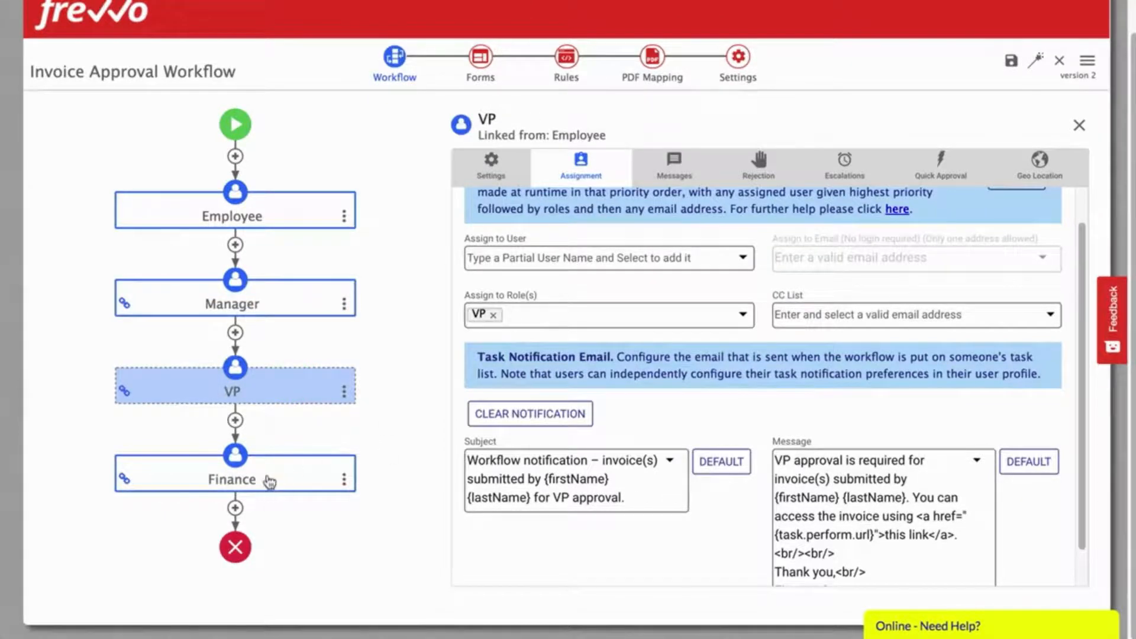
click(270, 481)
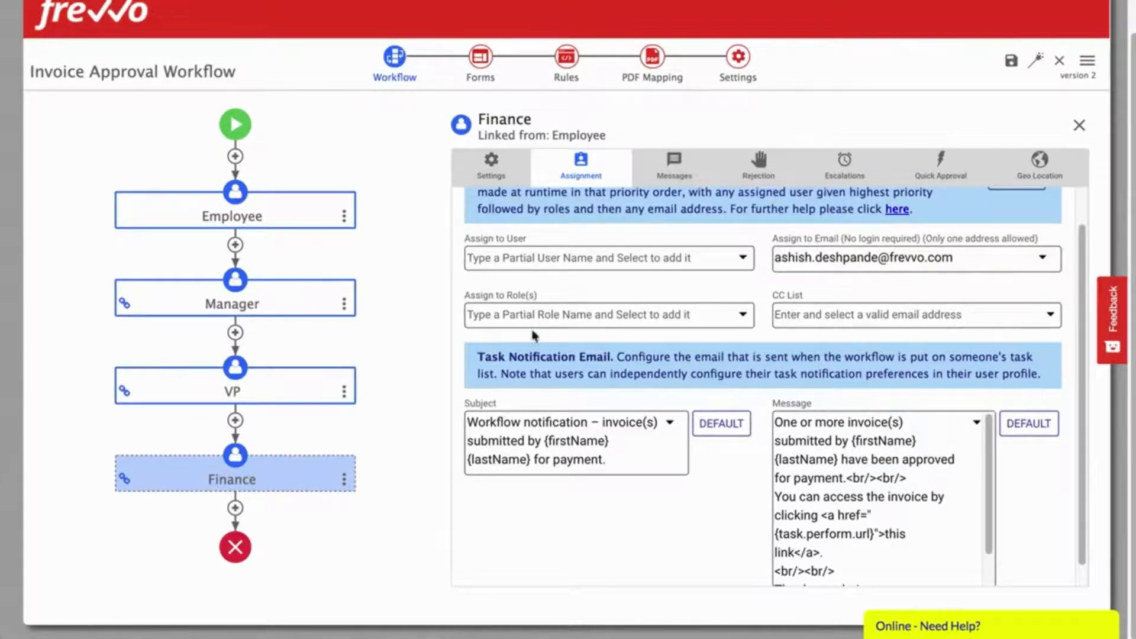
click(263, 297)
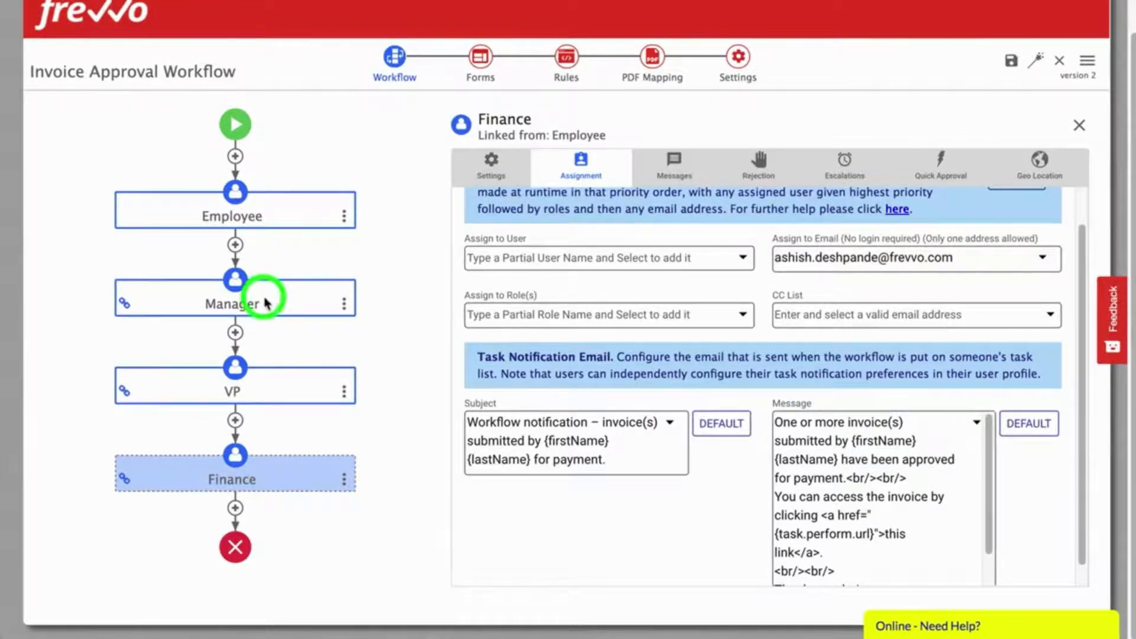
click(300, 300)
click(663, 164)
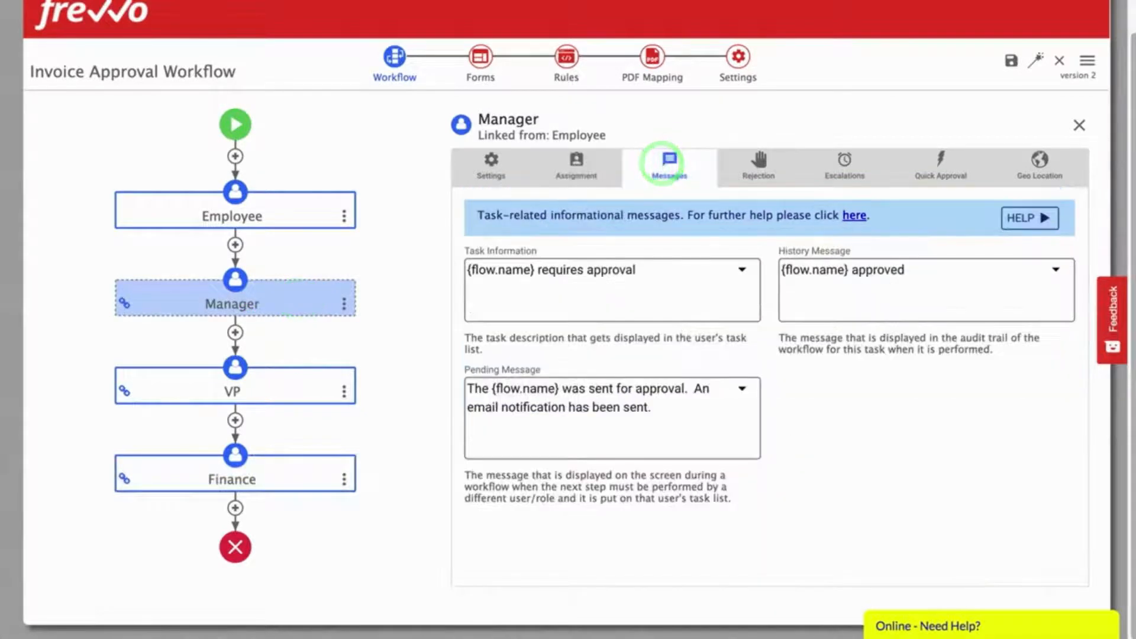
Step: Set Manager, VP and Finance task information to 'Invoices from {firstName} {lastName} – {InvoiceDate}'
click(665, 281)
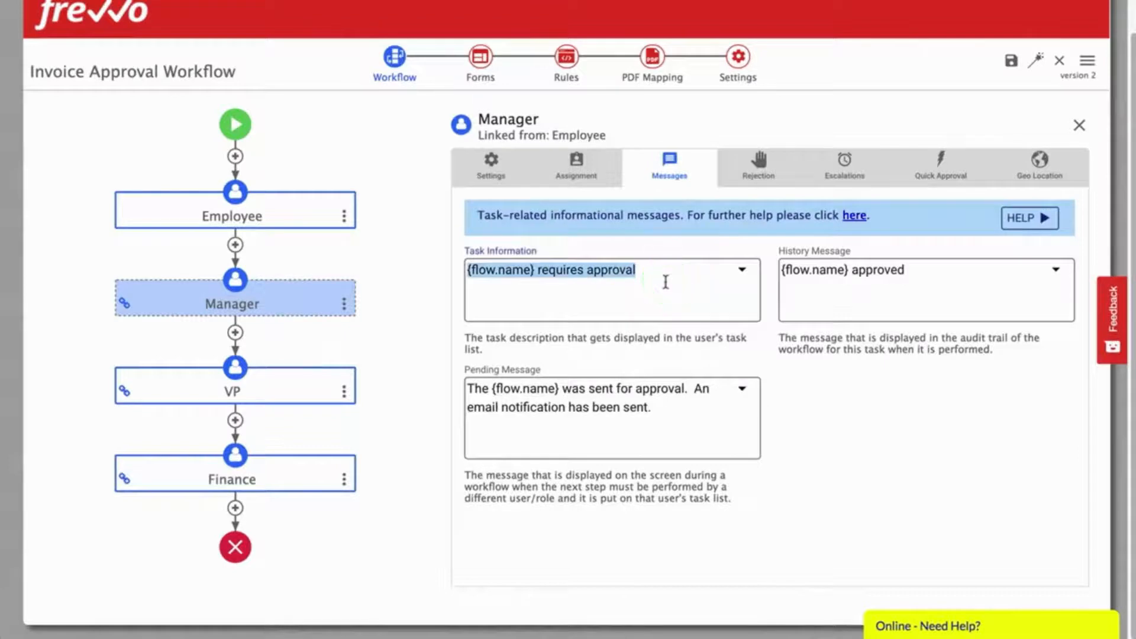
text(Invoices from {firstName} {lastName} – {InvoiceDate})
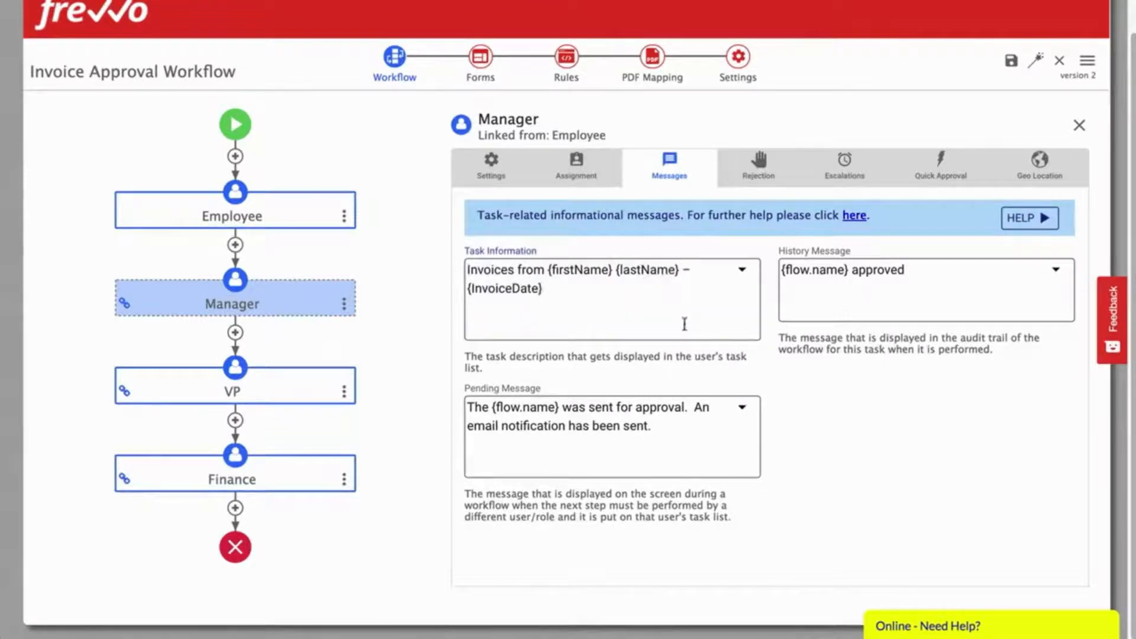
click(266, 389)
click(589, 292)
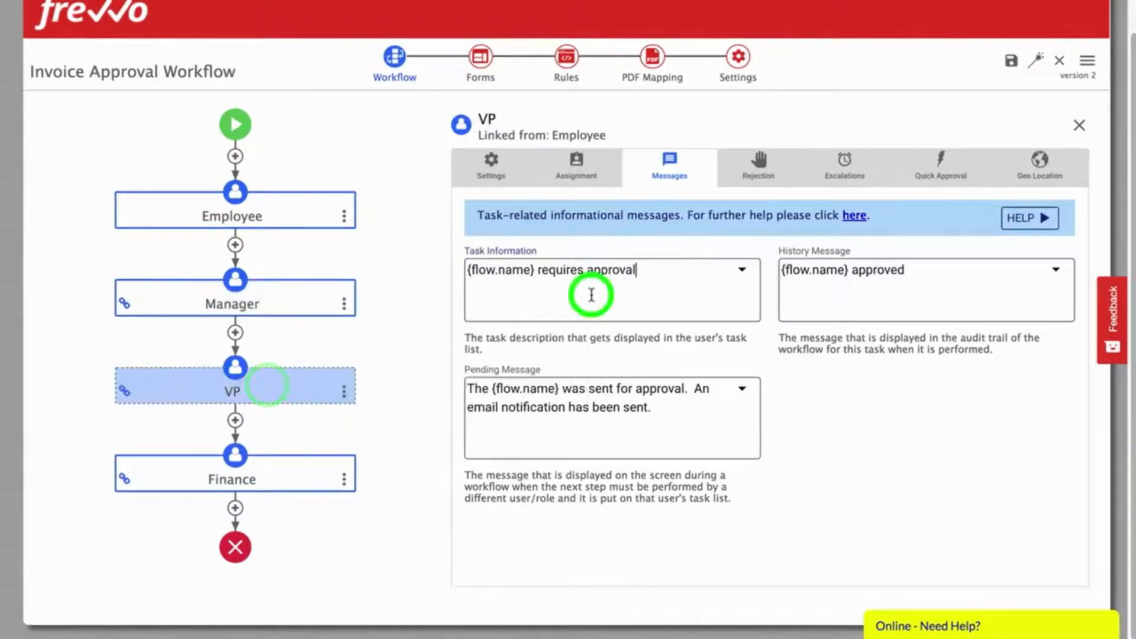
text(Invoices from {firstName} {lastName} – {InvoiceDate})
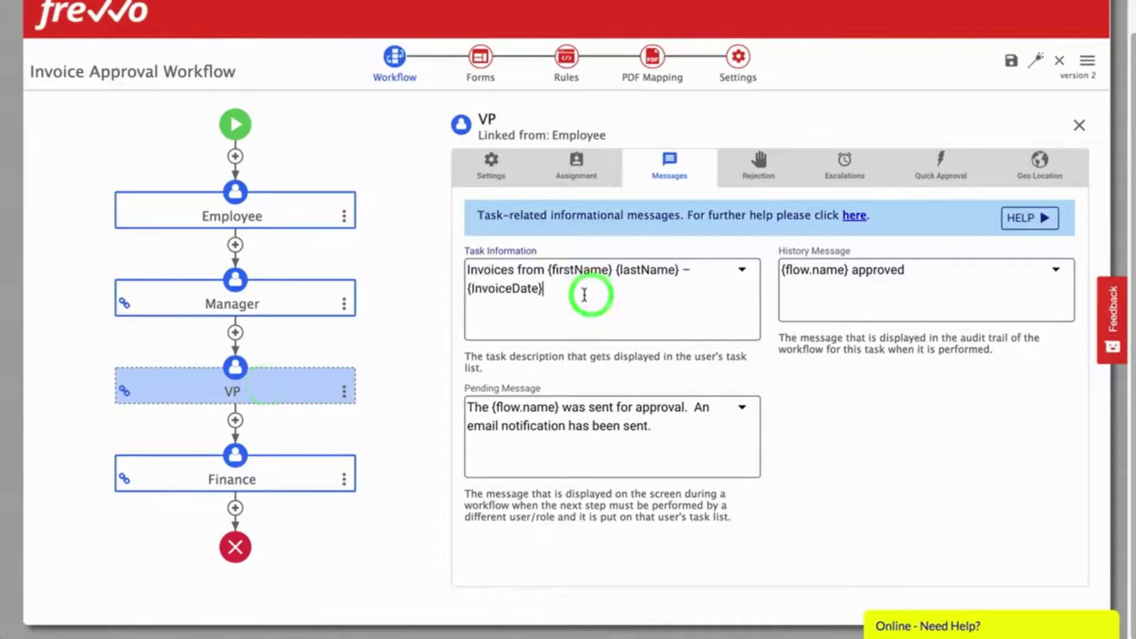
click(258, 477)
click(613, 283)
triple_click(613, 283)
text(Invoices from {firstName} {lastName} – {InvoiceDate})
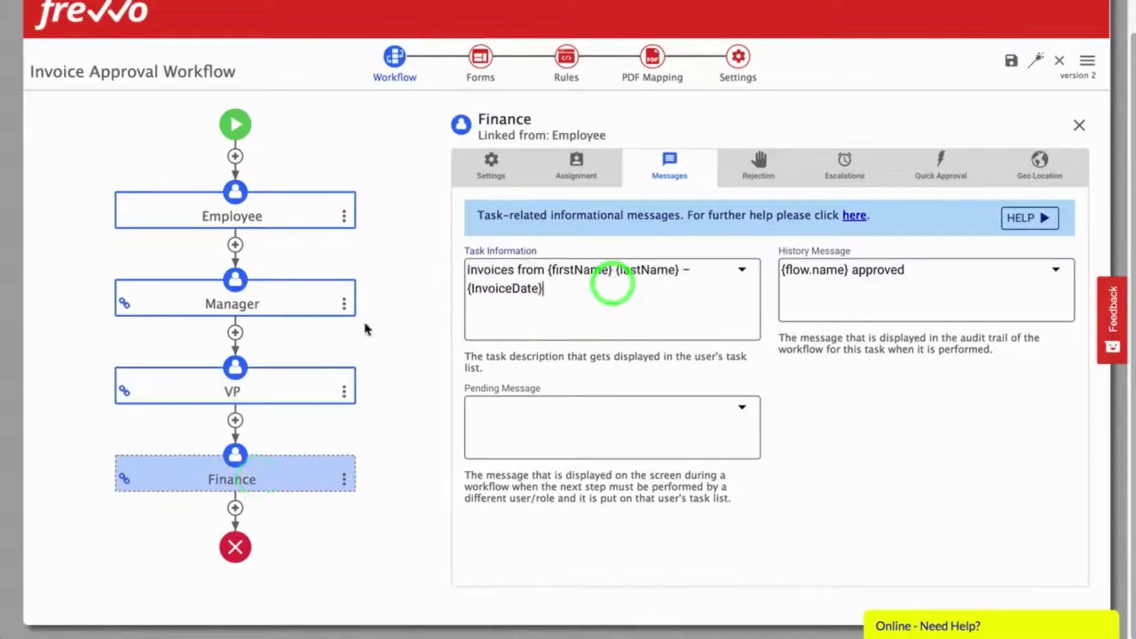
Step: Give the Manager, VP and Finance steps their invoice approval and payment pending messages
click(299, 305)
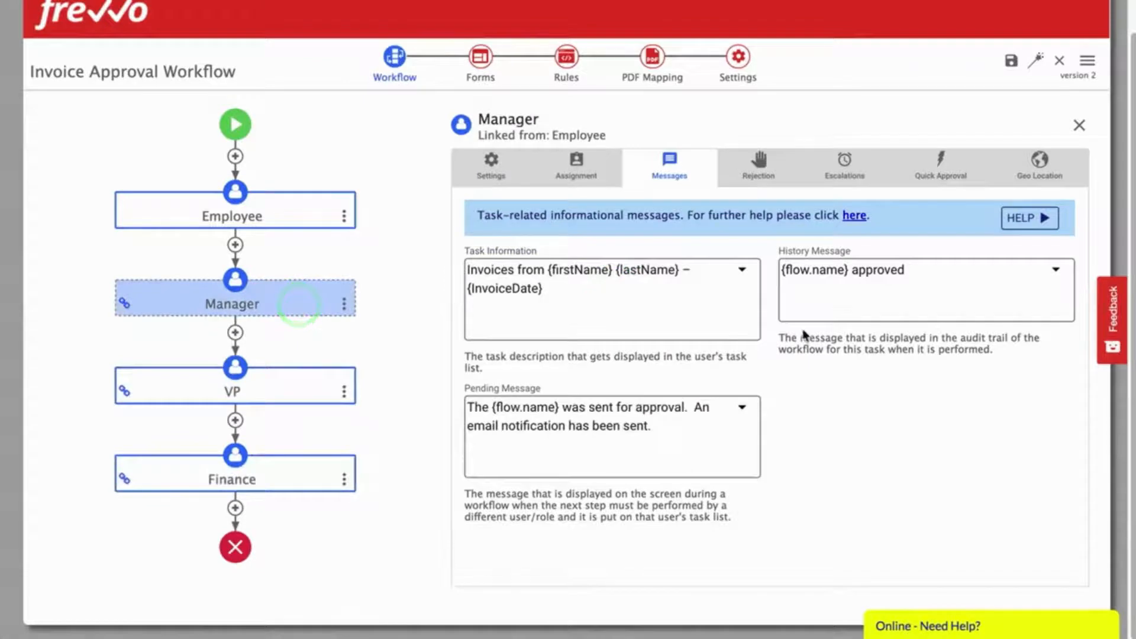
triple_click(671, 431)
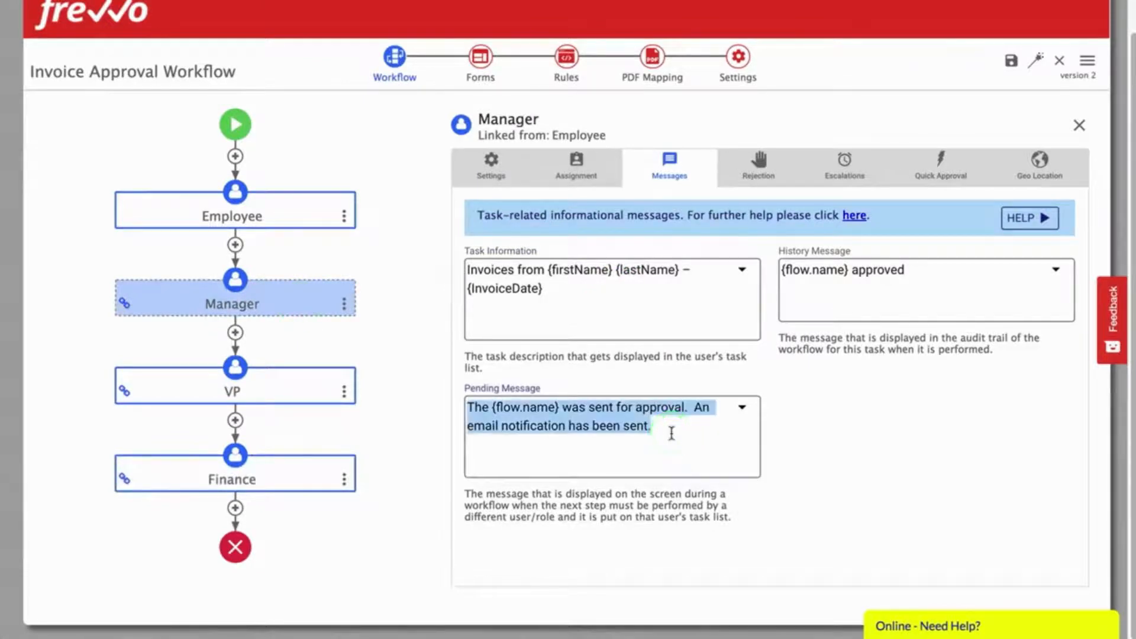
text(Your invoice(s) were sent to the your manager for approval. The email notification that was sent contains a link using which the manager can access the invoice(s) for approval.<br/> <i>Thank you!</i>)
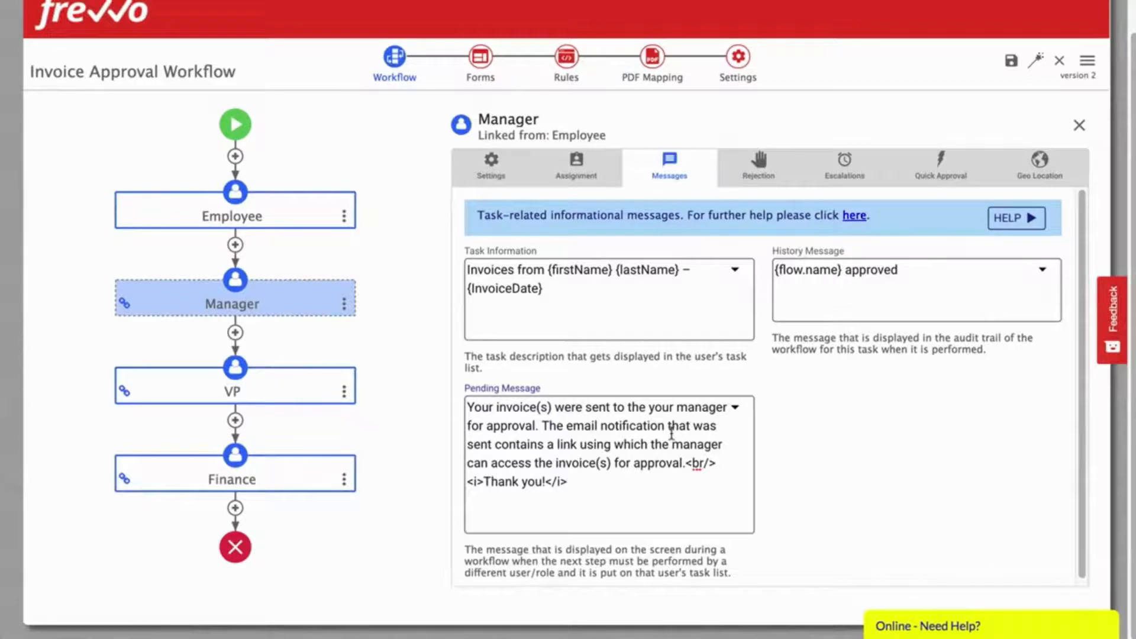
click(917, 449)
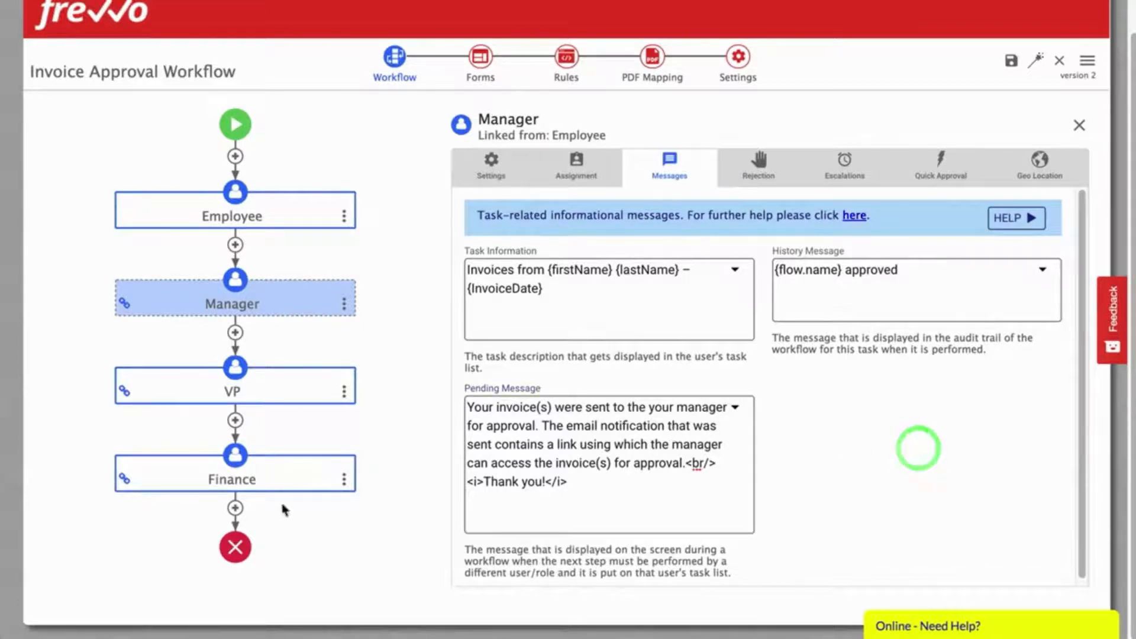
click(271, 395)
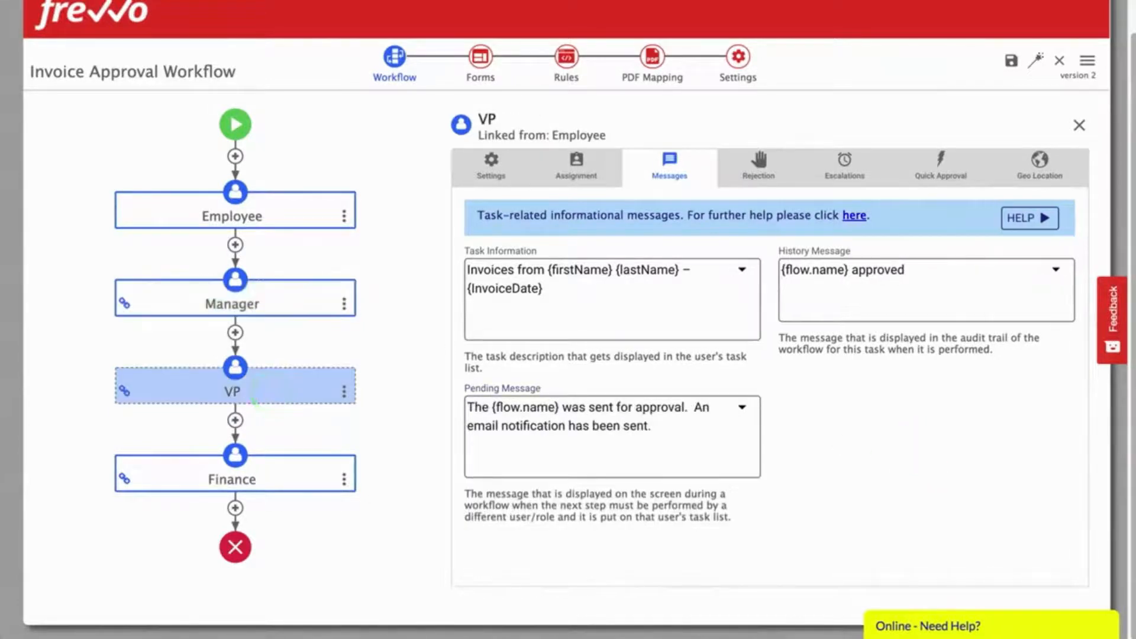
triple_click(648, 444)
text(Your invoice(s) were sent to the VP for approval. The email notification that was sent contains a link using which the VP can access the invoice(s) for approval.<p/><i>Thank you!</i>)
click(302, 476)
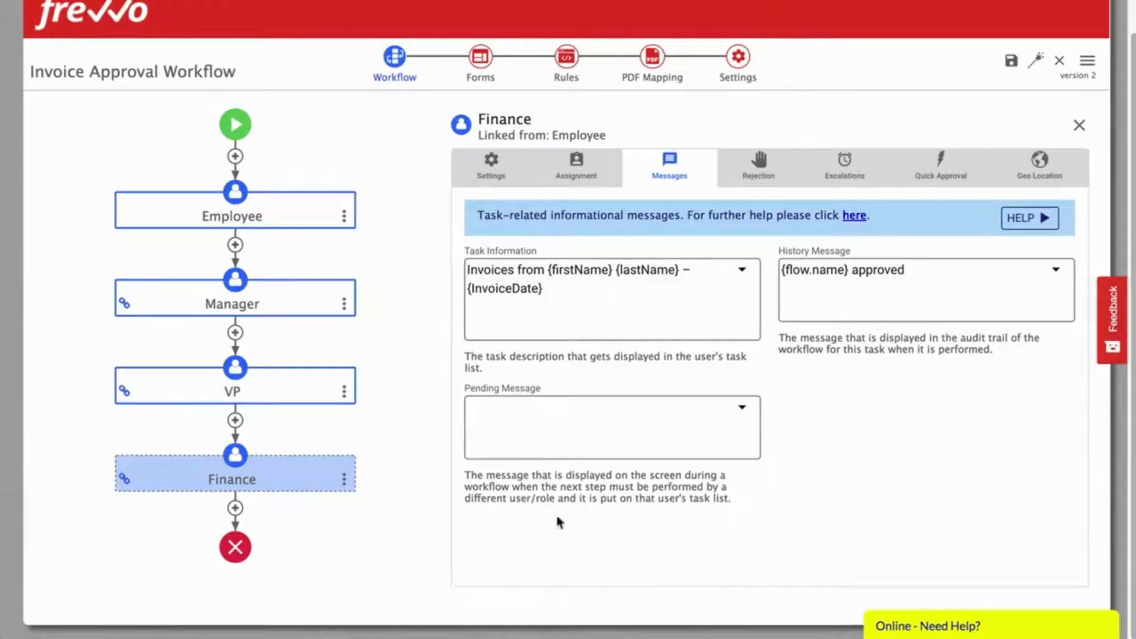
click(568, 418)
click(540, 414)
text(Your invoice(s) were sent to finance for payment. The email notification that was sent contains a link using which finance can access the invoice(s) for approval.<br/><i>Thank you!</i>)
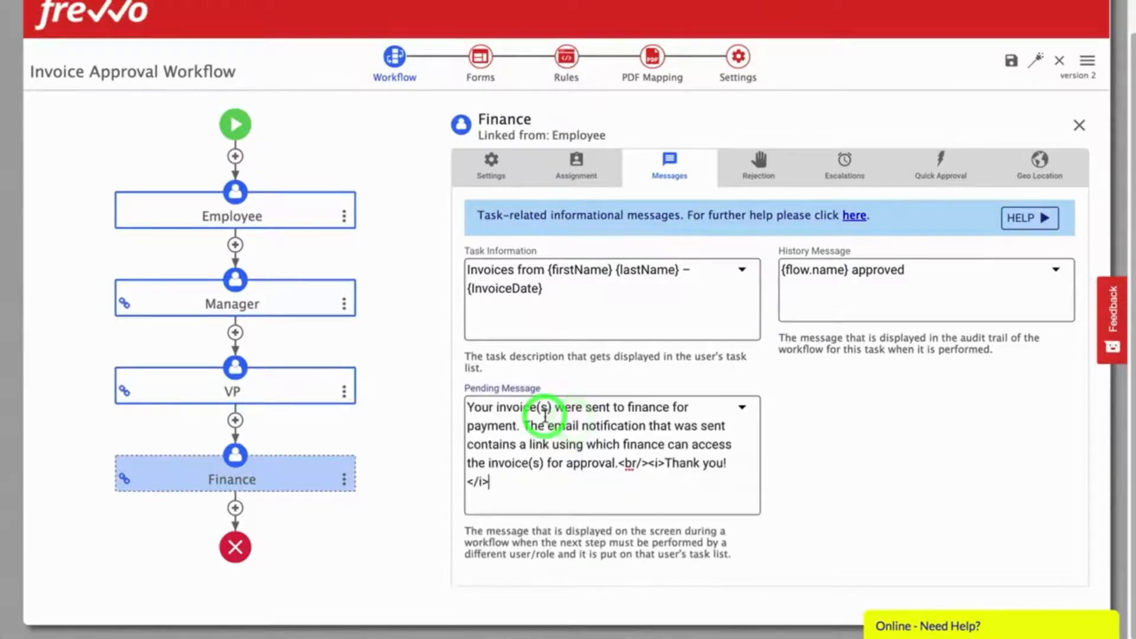
click(937, 498)
Step: Replace the three steps' history messages with invoice-approved and payment-processed texts
click(302, 297)
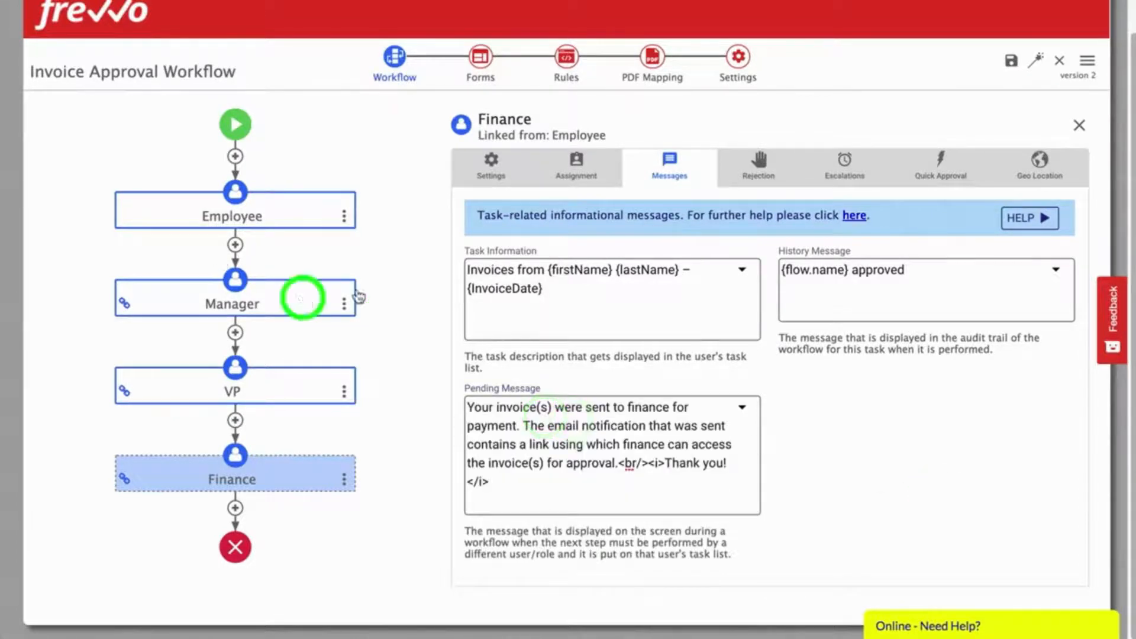
click(943, 281)
key(ctrl+a)
text(Invoice approved by {subject.first.name} {subject.last.name} for amount {GrandTotal}.)
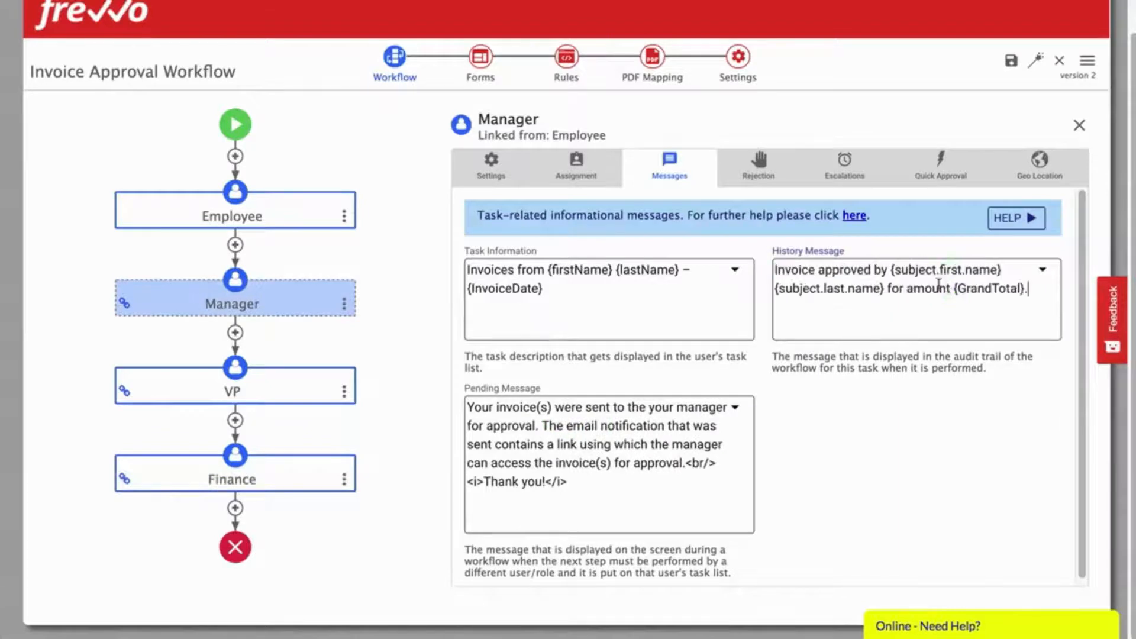
click(258, 386)
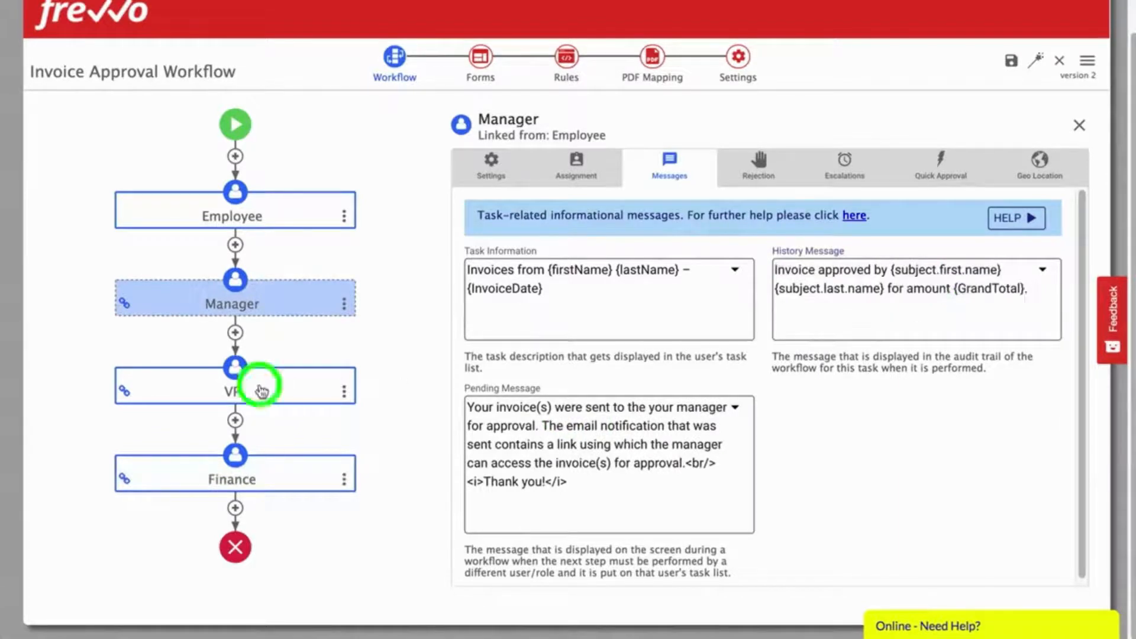
click(848, 273)
key(ctrl+a)
text(Invoice approved by {subject.first.name} {subject.last.name} for amount {GrandTotal}.)
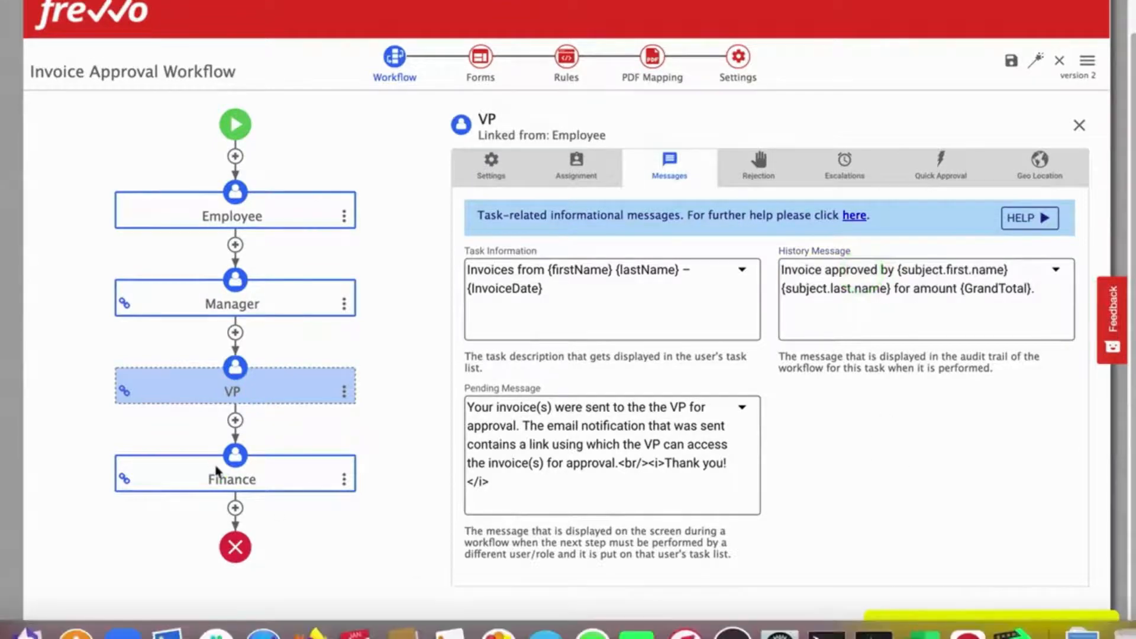
click(199, 468)
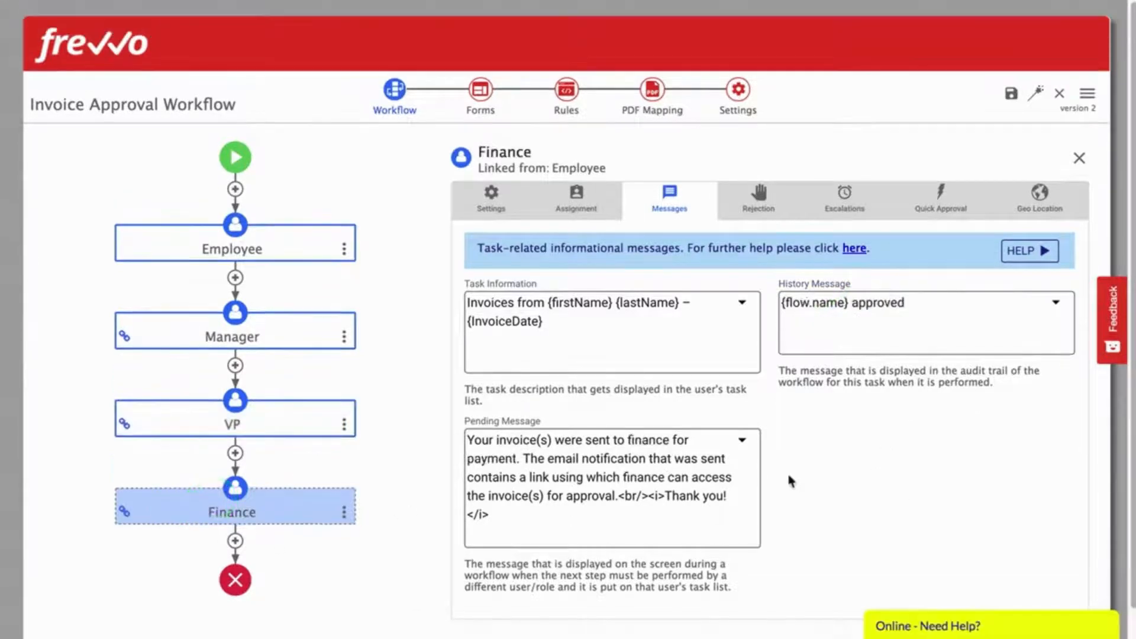
click(933, 325)
key(ctrl+a)
text(Payment processed by {subject.first.name} {subject.last.name} for amount {GrandTotal}.)
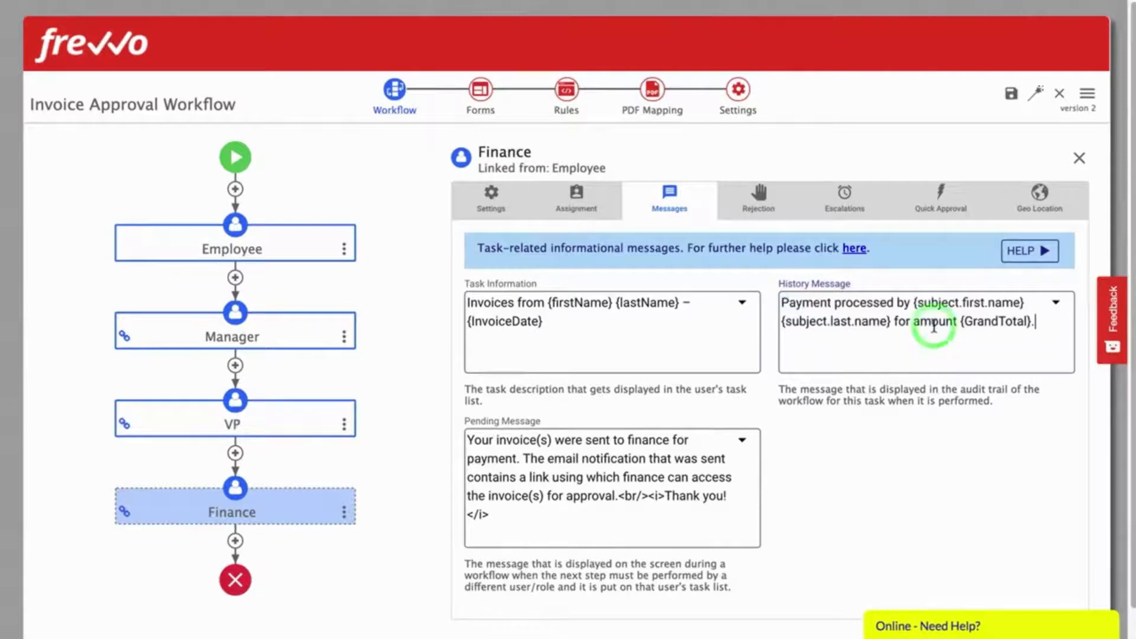
Step: Review the Manager, VP and Finance steps' messages
click(267, 338)
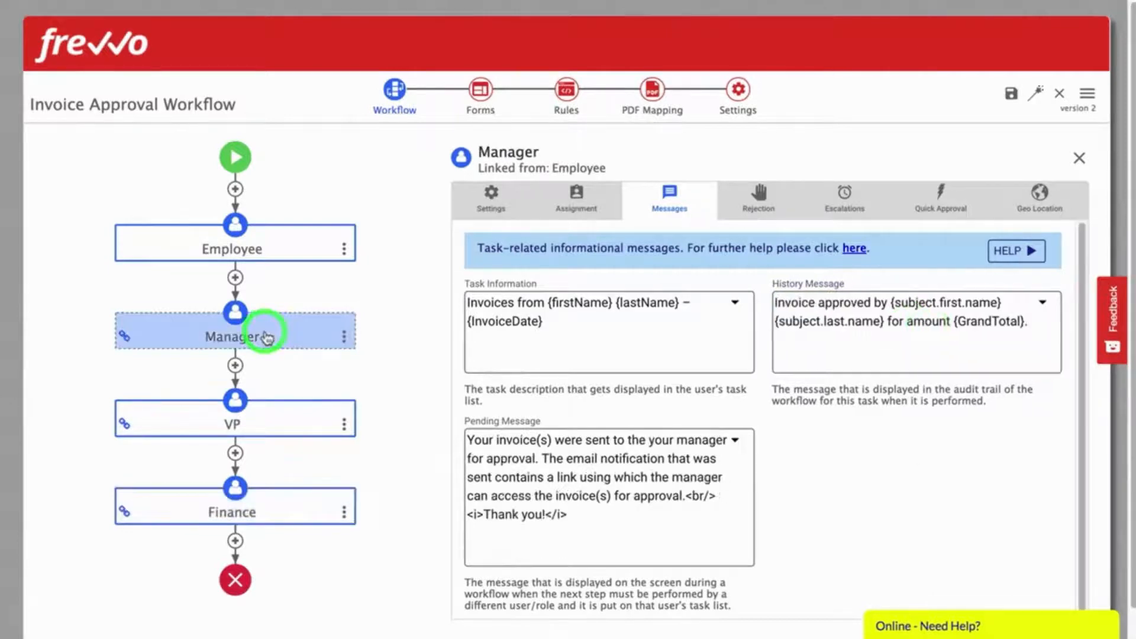
click(273, 425)
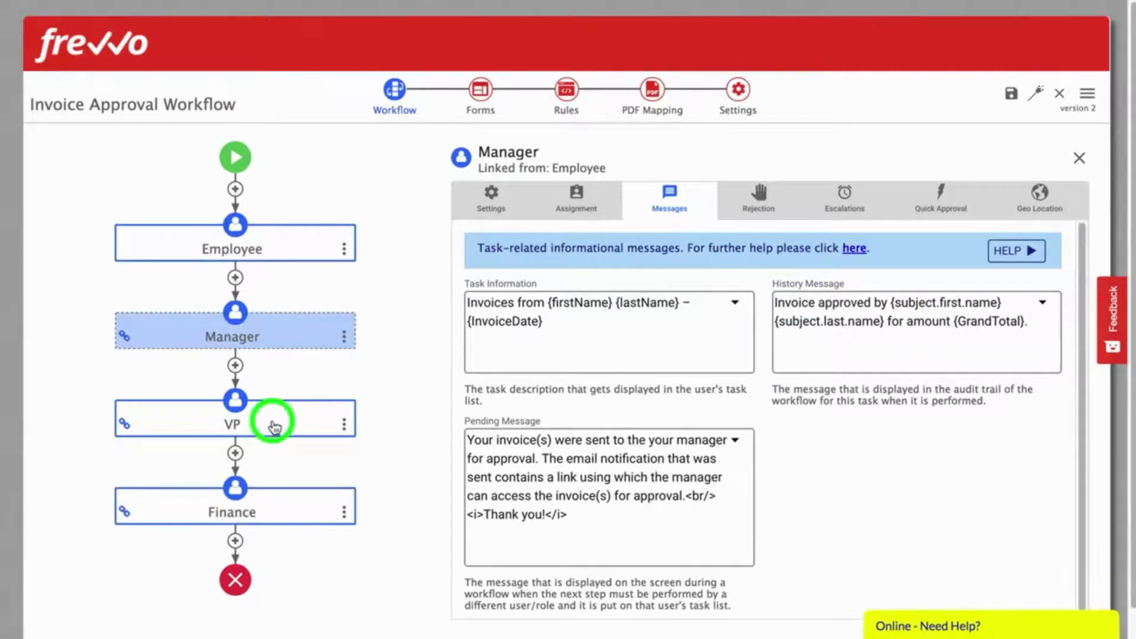
click(276, 513)
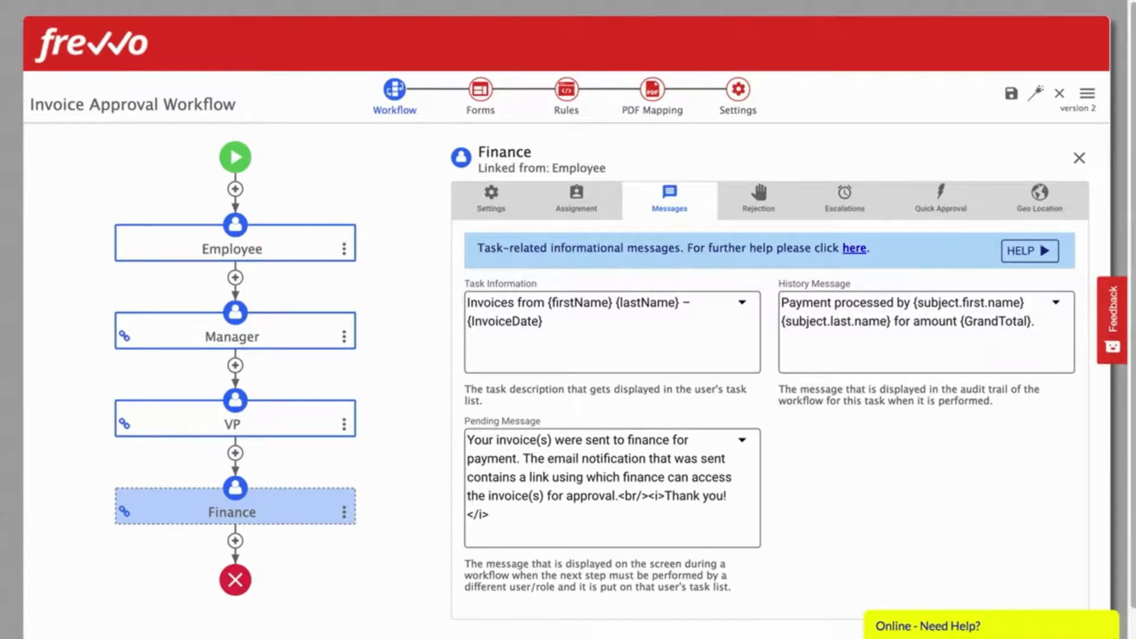
click(236, 366)
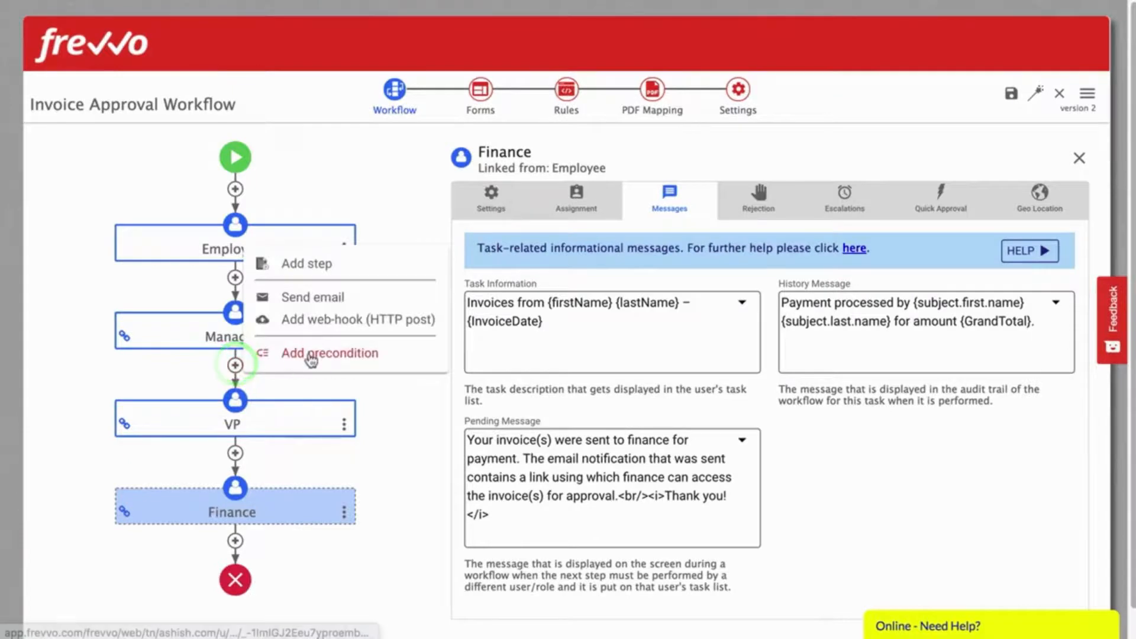
Step: Add a precondition before the VP step described as 'Amount > $10,000'
click(309, 355)
click(357, 269)
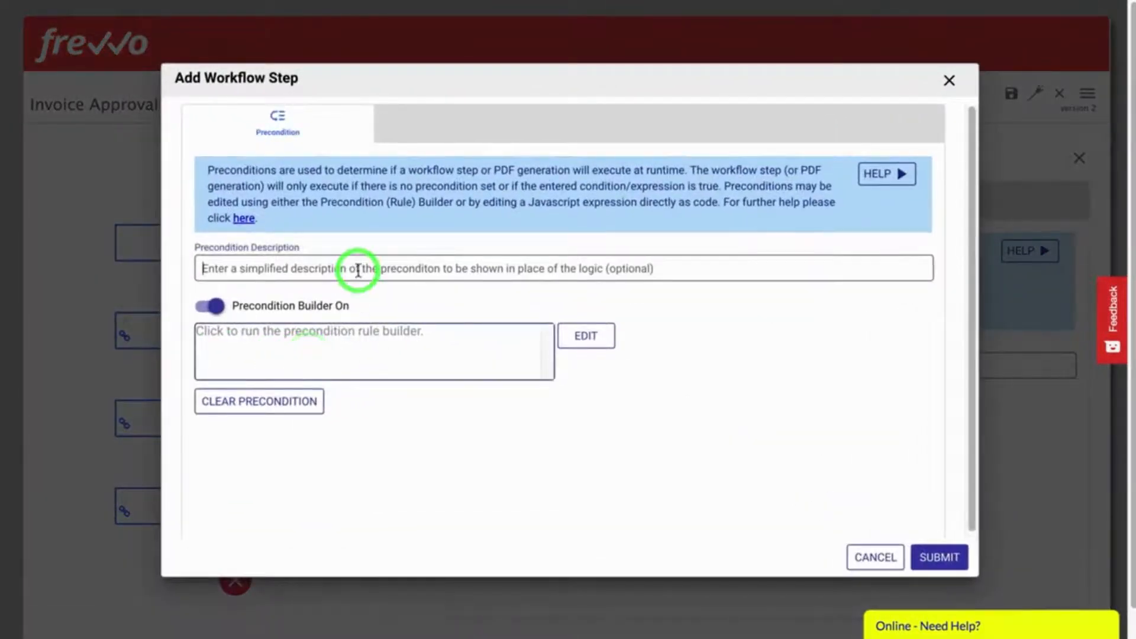
text(Amount > $10,000)
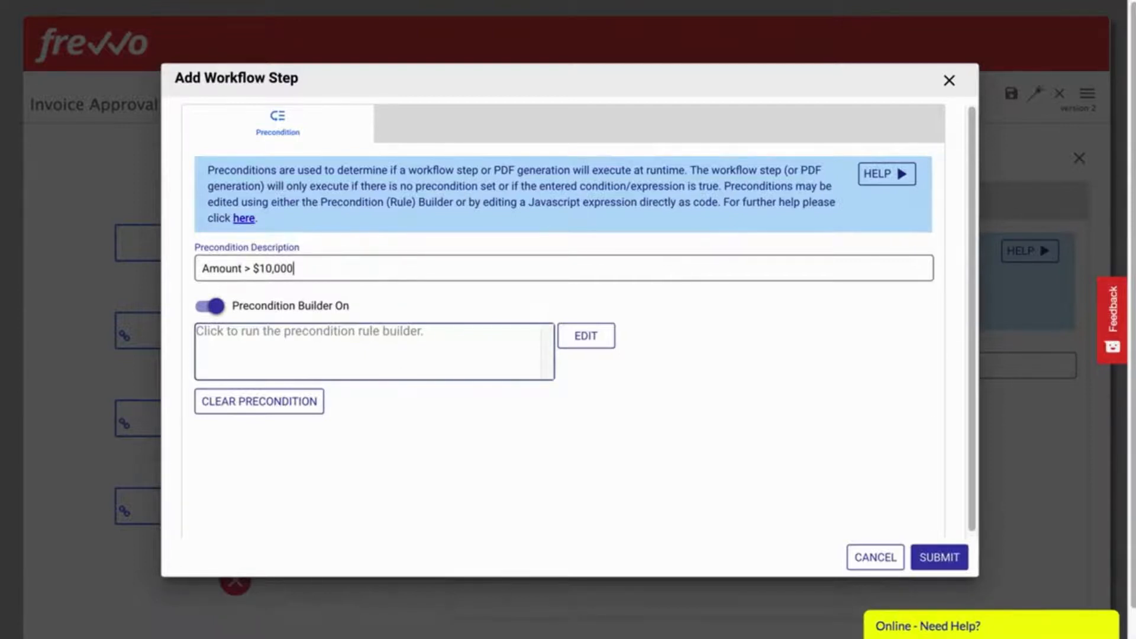
click(584, 335)
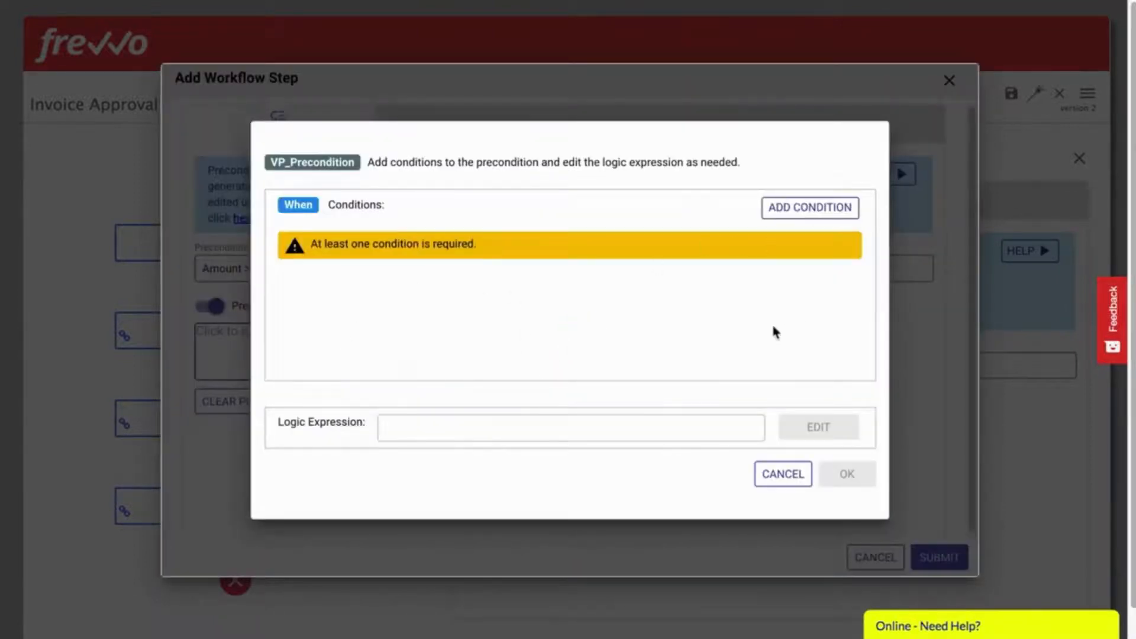
Step: Build the condition GrandTotal is more than 10000 and save the precondition
click(783, 207)
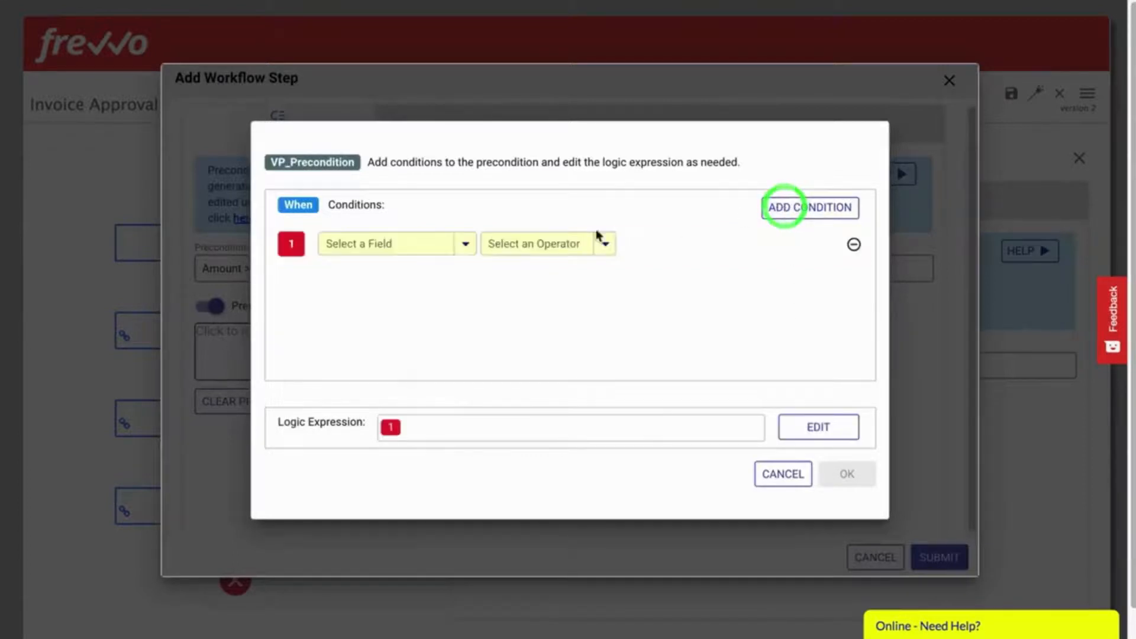
click(392, 245)
text(Grand)
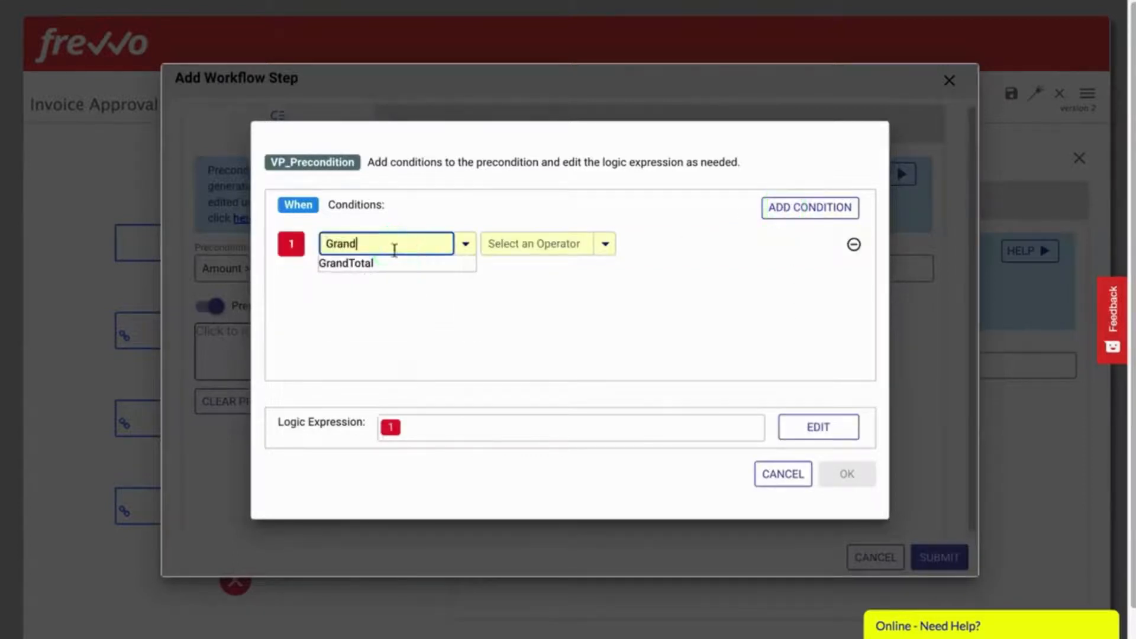
click(353, 265)
click(524, 242)
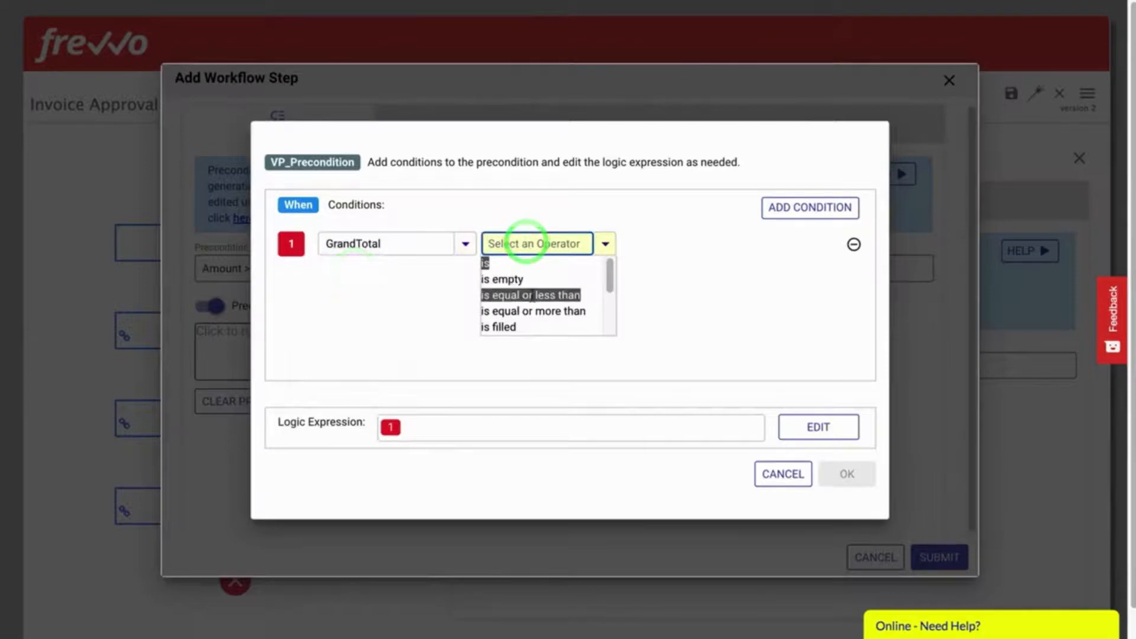
scroll(531, 296, down, 2)
click(522, 320)
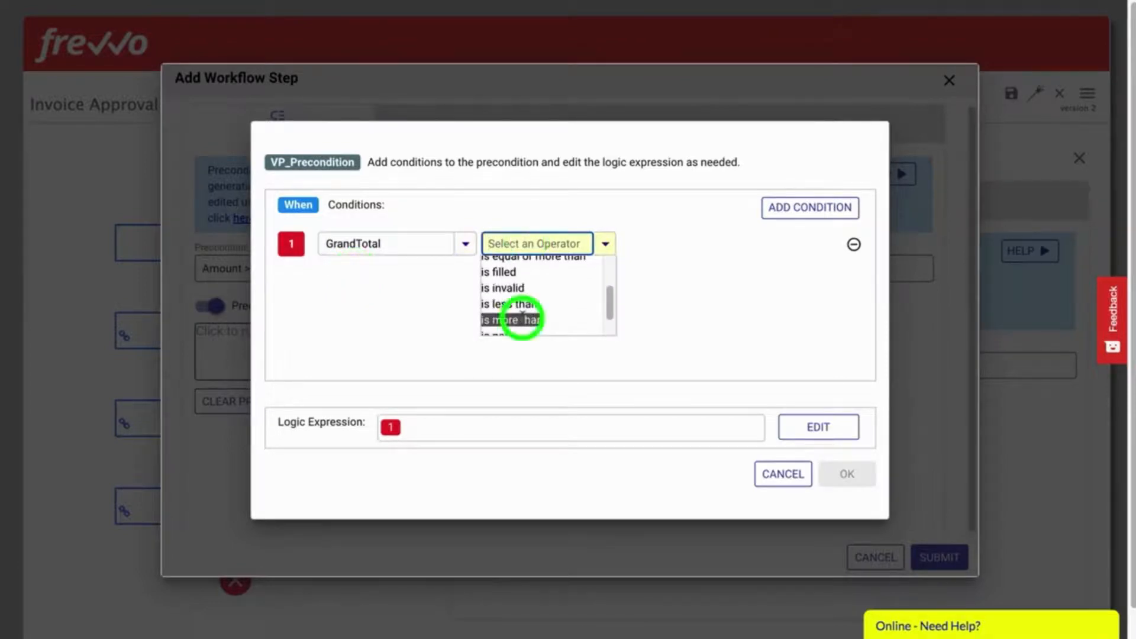
click(707, 241)
click(638, 245)
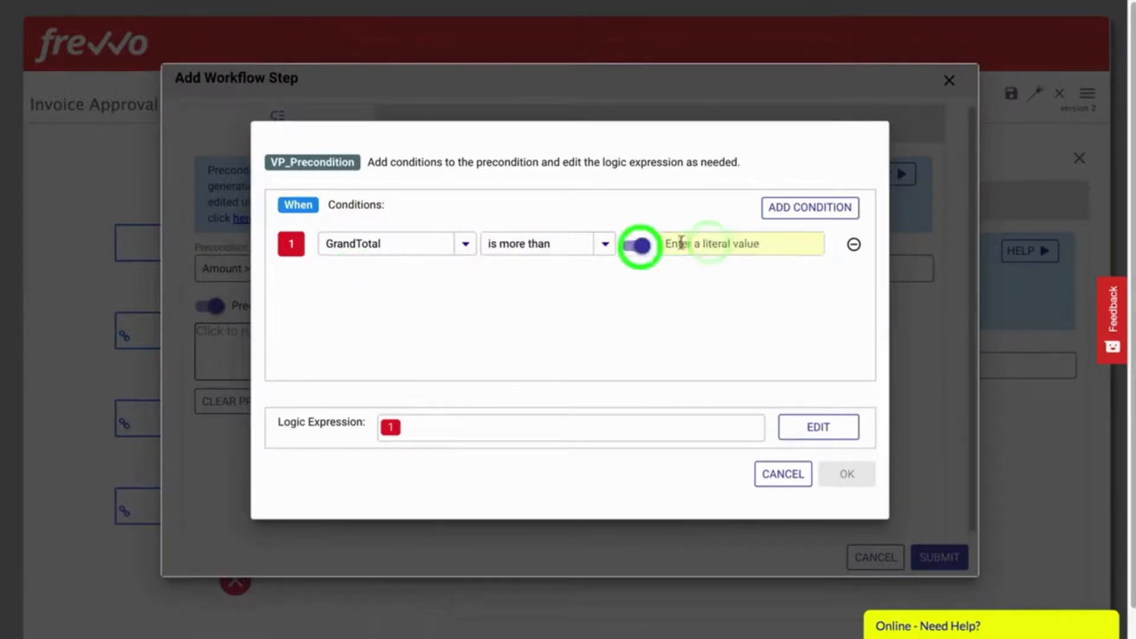
click(736, 245)
text(10000)
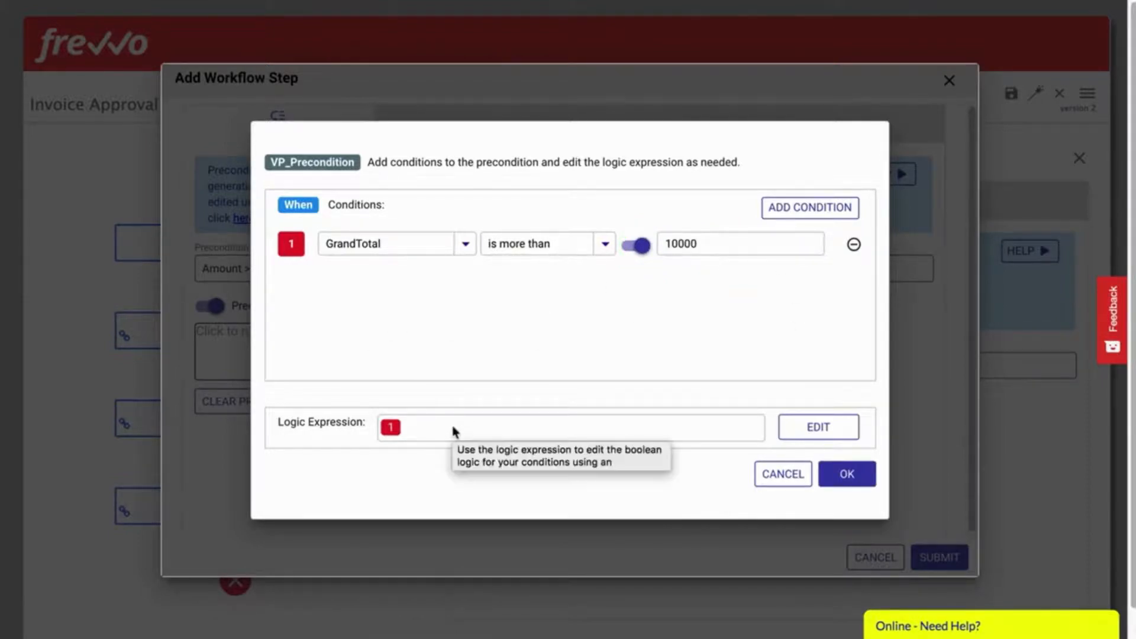
click(846, 473)
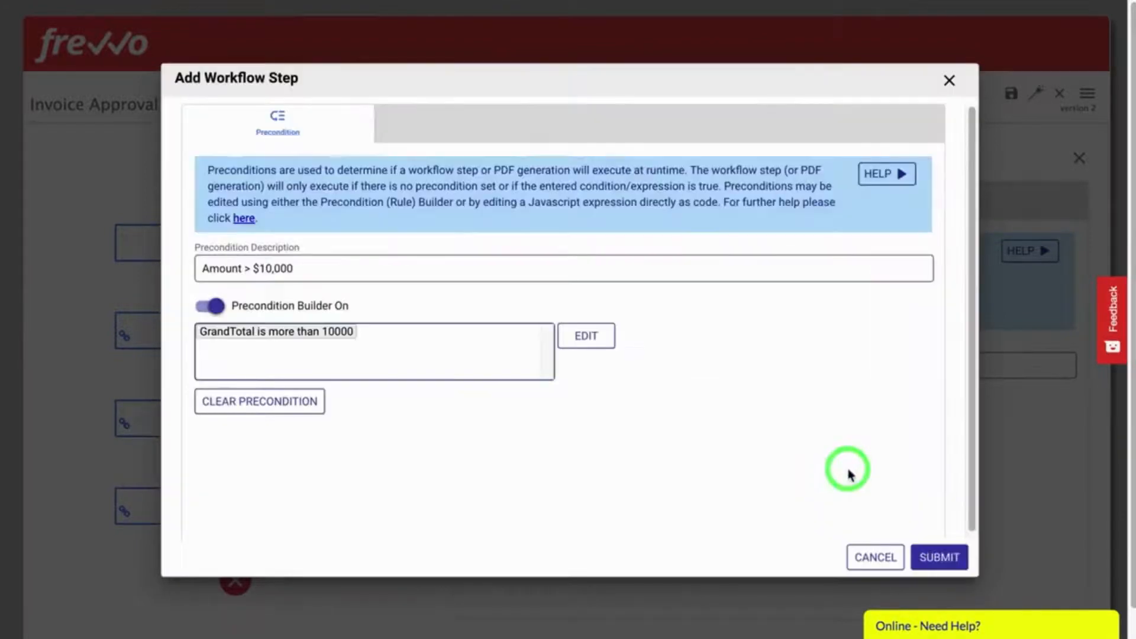
click(941, 557)
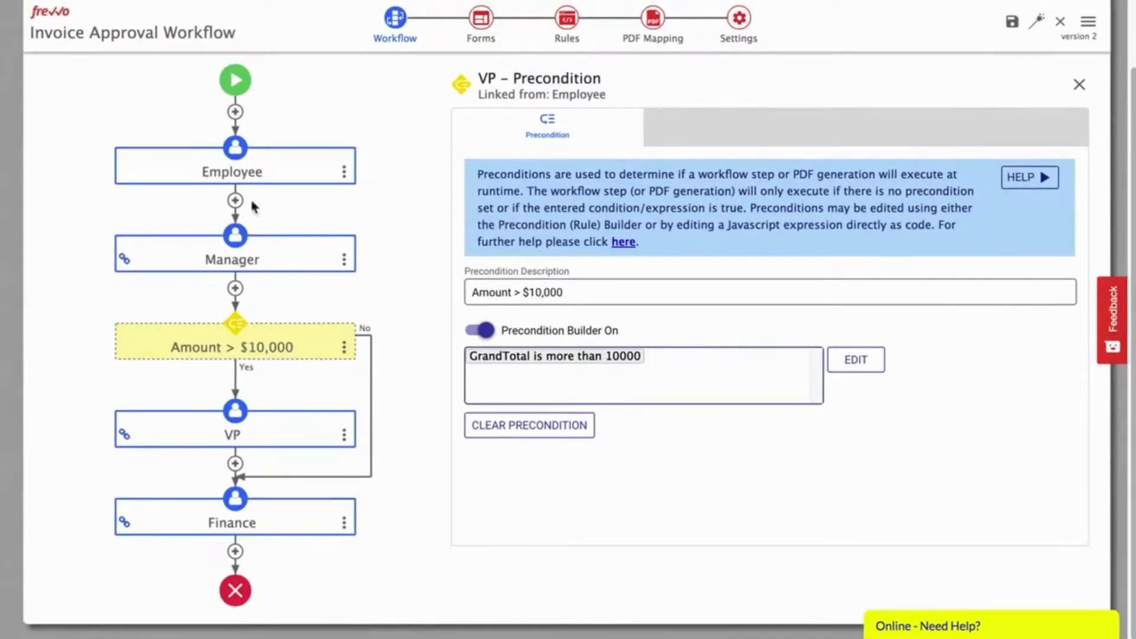
Step: Insert a Send Email step after Manager addressed to the form's {email} value
click(234, 289)
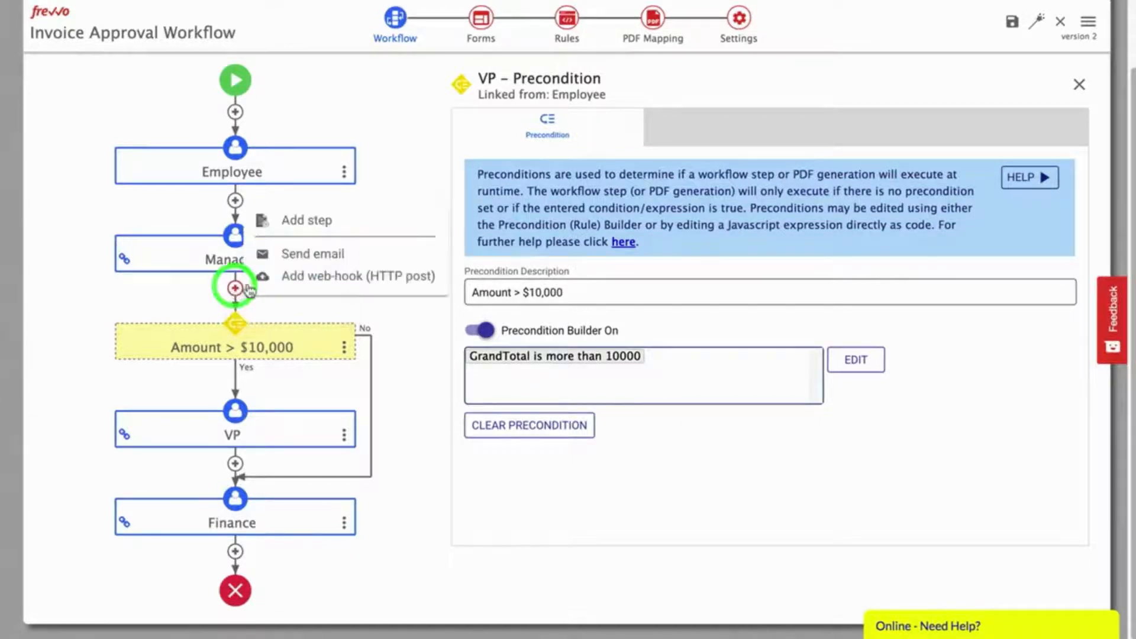
click(306, 255)
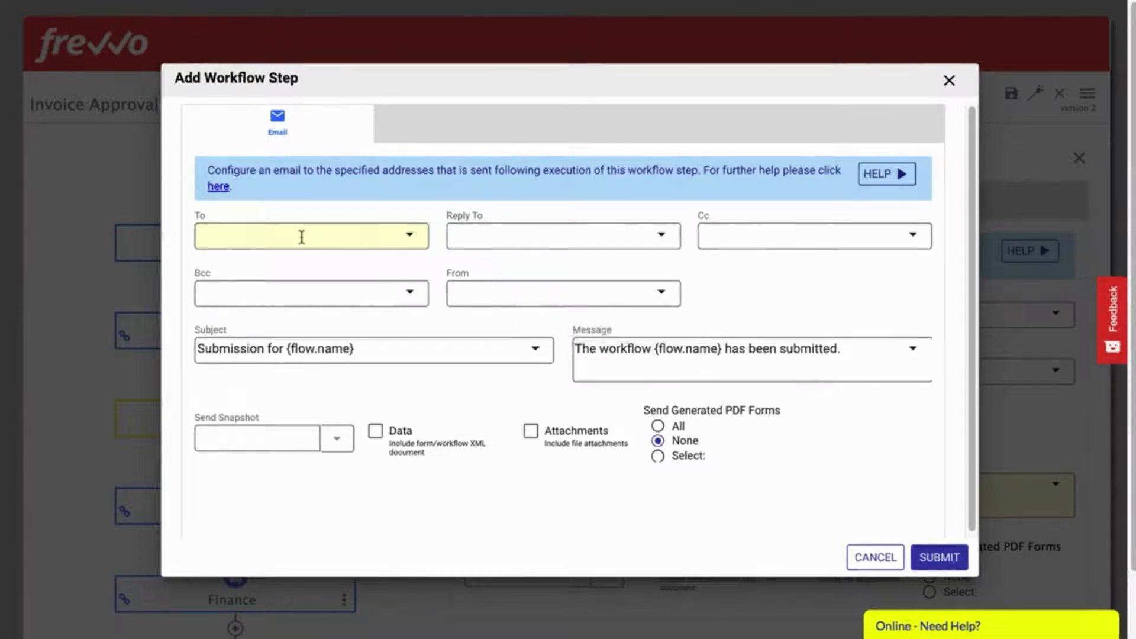
click(302, 237)
text({email)
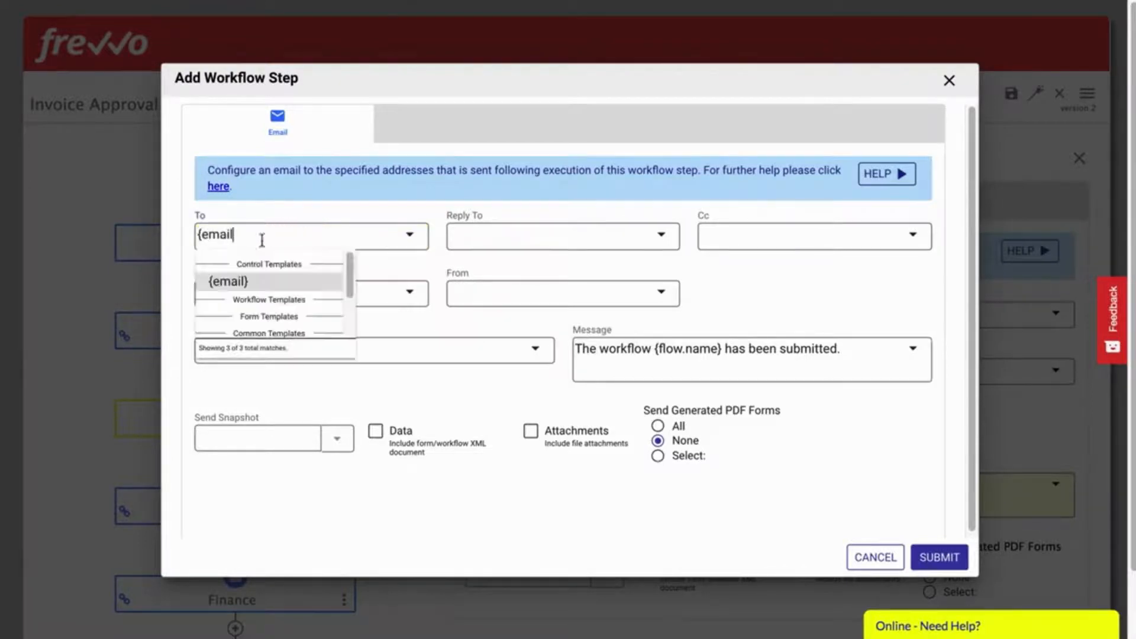
click(233, 283)
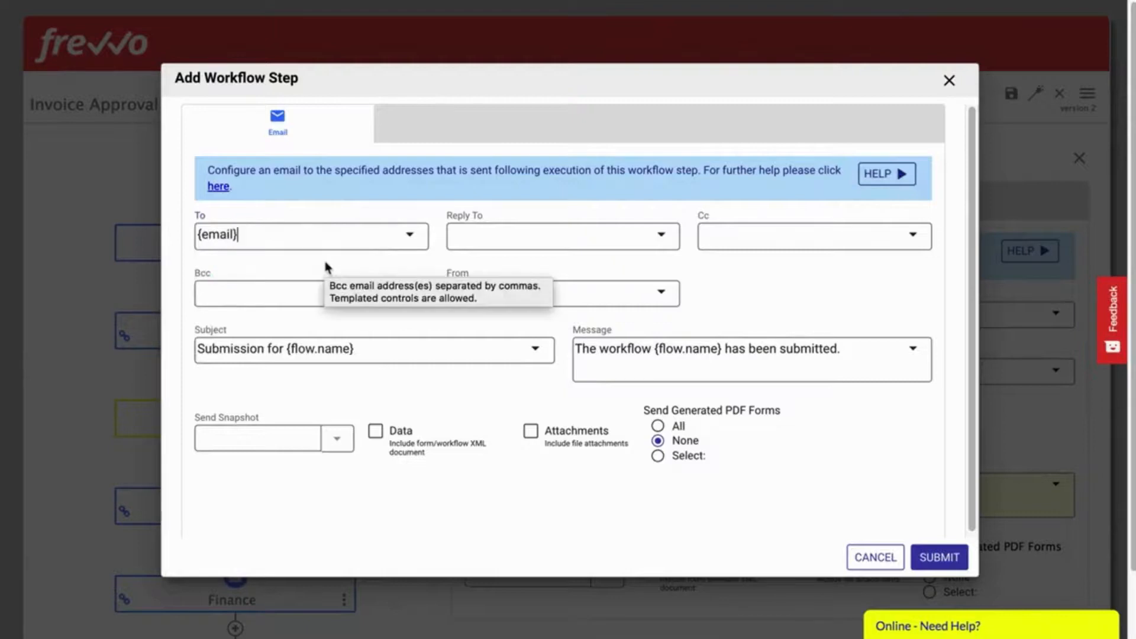
Step: Set the email subject 'Invoice processed by manager' with the forwarding message and save the step
click(393, 345)
key(ctrl+a)
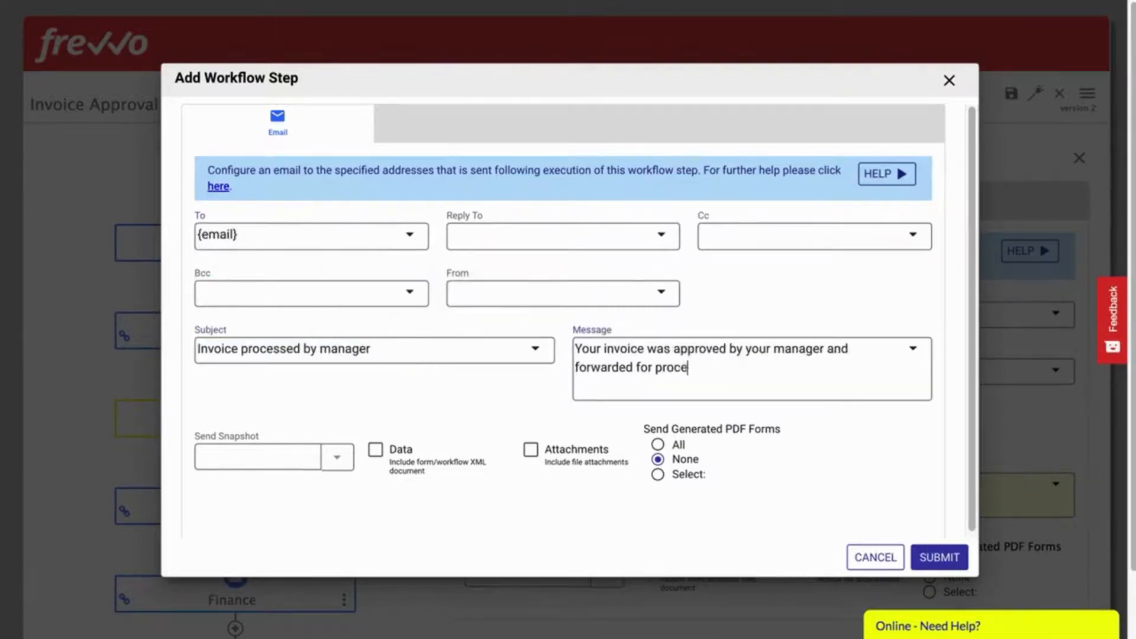
text(ssing.)
click(938, 558)
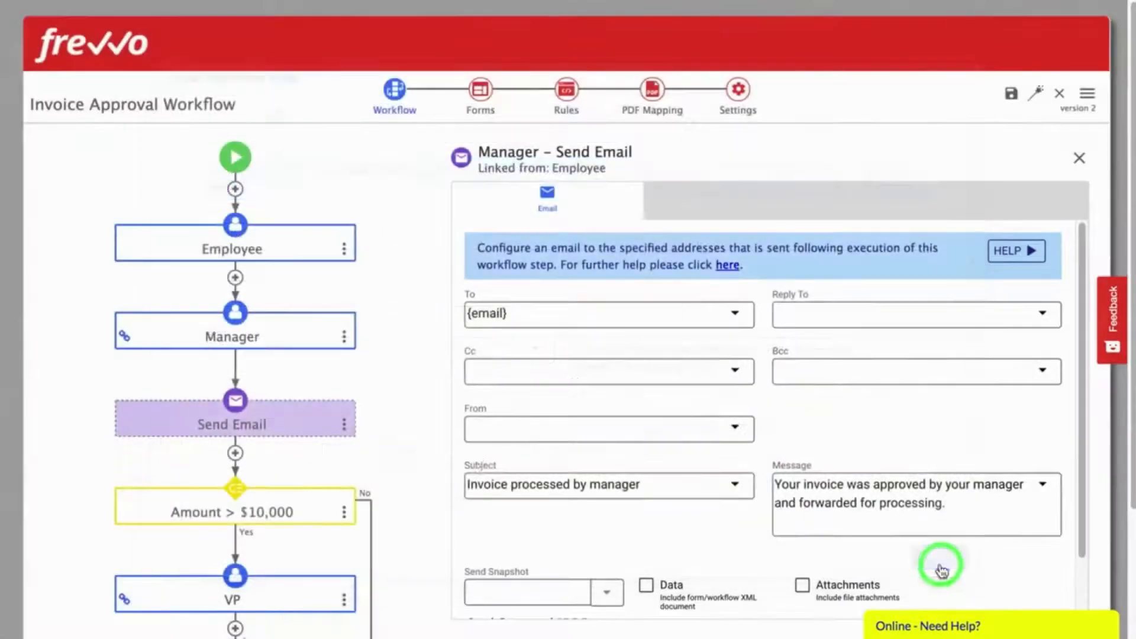
scroll(365, 424, down, 1)
scroll(367, 427, down, 2)
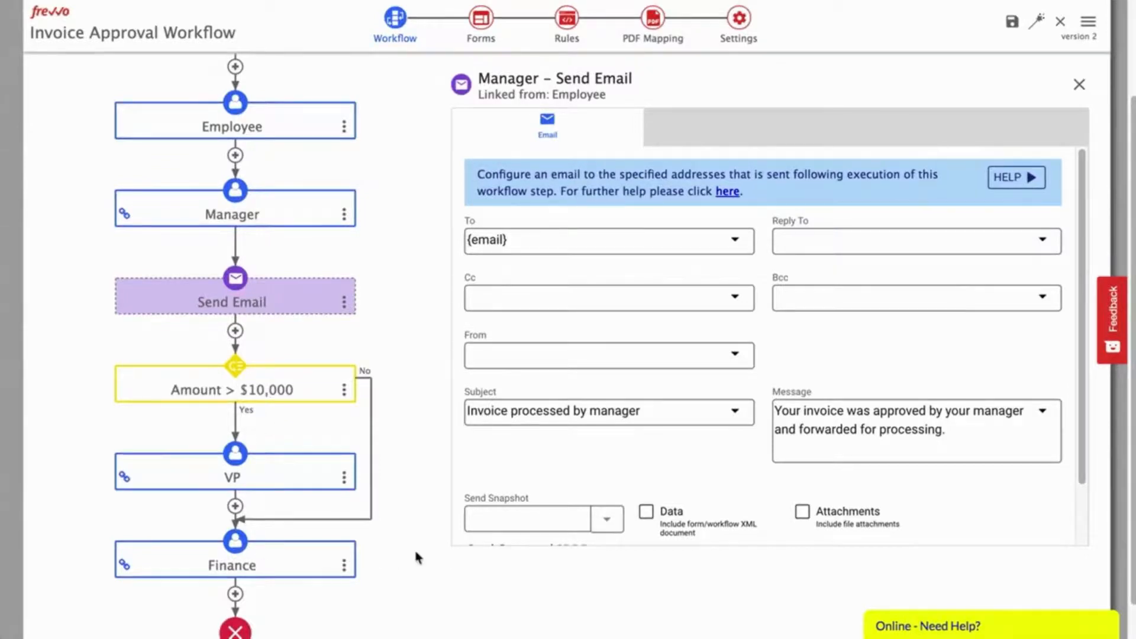
scroll(405, 556, down, 2)
scroll(405, 562, up, 6)
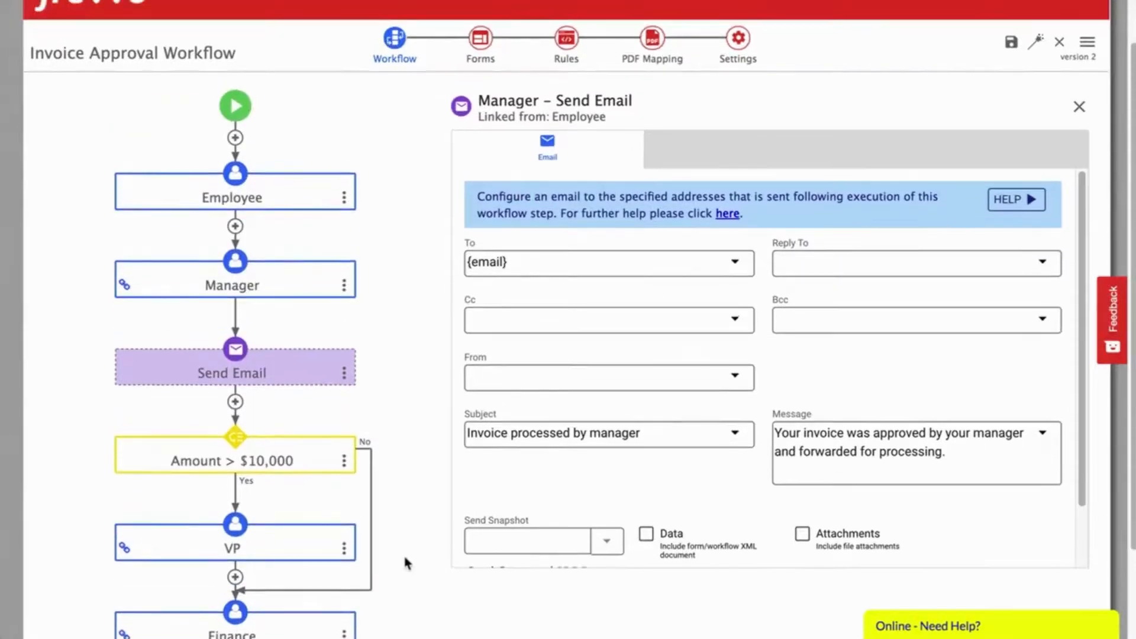
click(1078, 109)
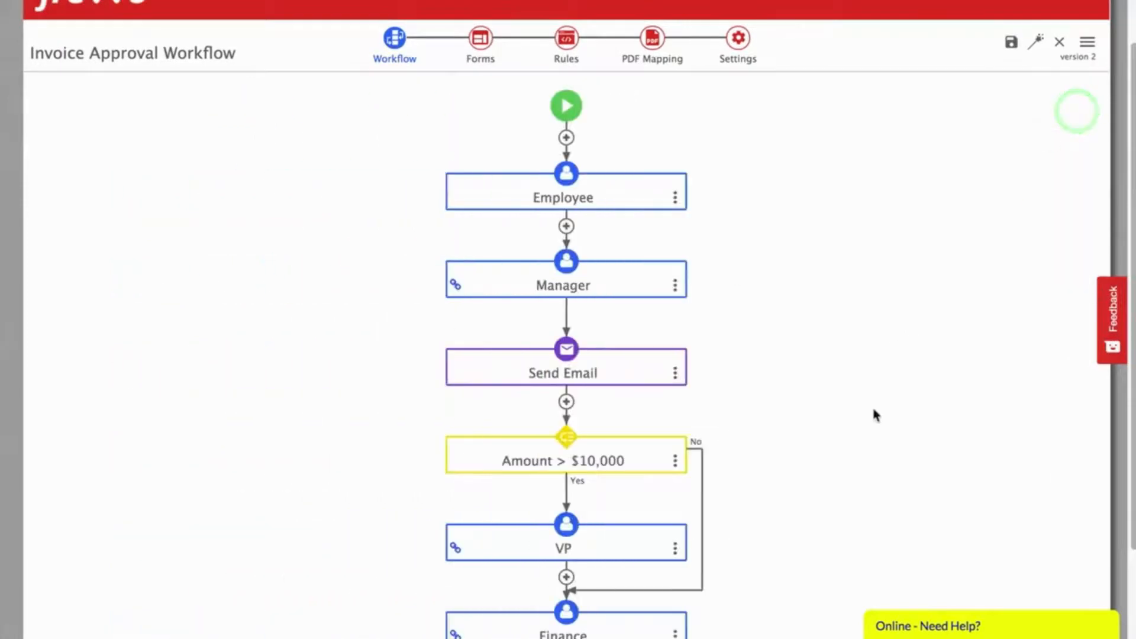
scroll(871, 407, down, 3)
scroll(874, 417, up, 4)
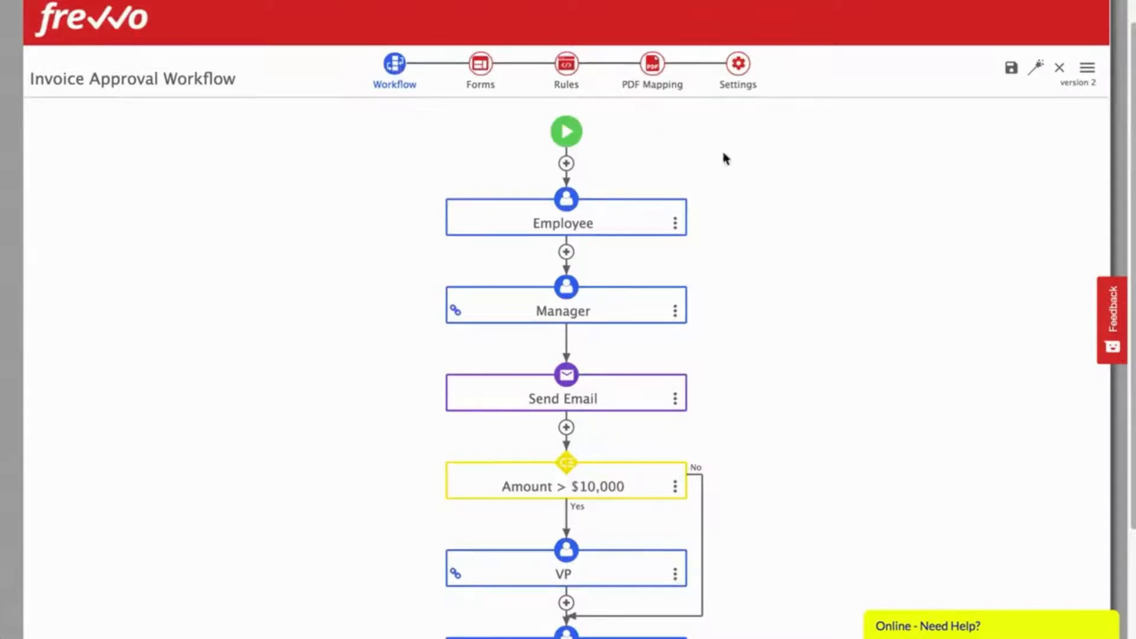
Step: Enable Save PDF with the PDF name {firstName}-{lastName} in workflow Settings
click(738, 65)
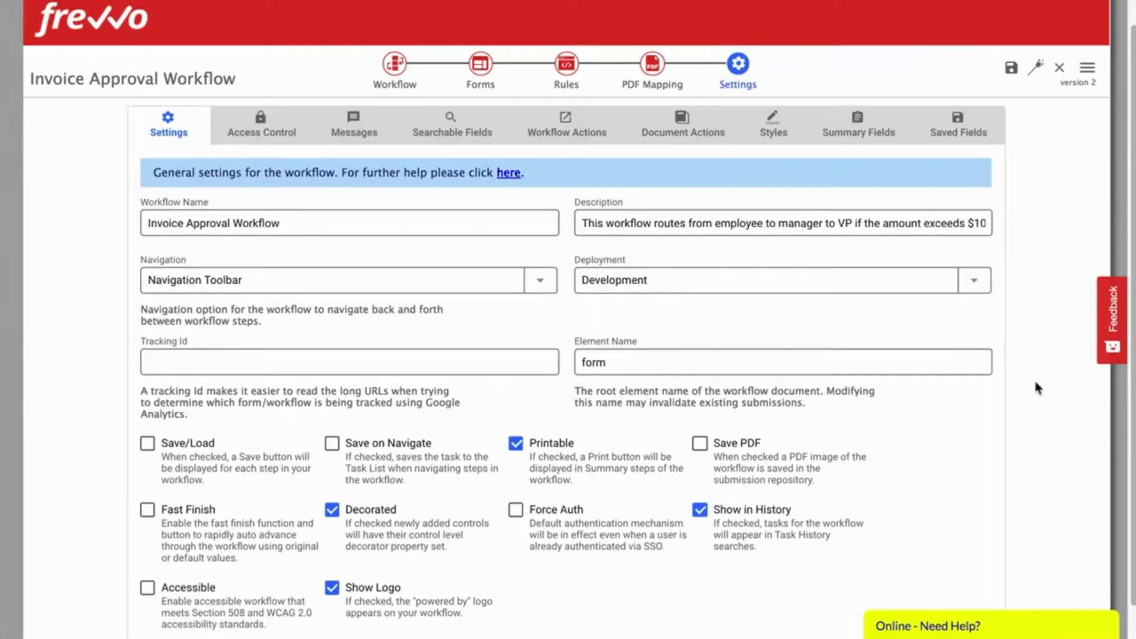
scroll(1034, 378, down, 1)
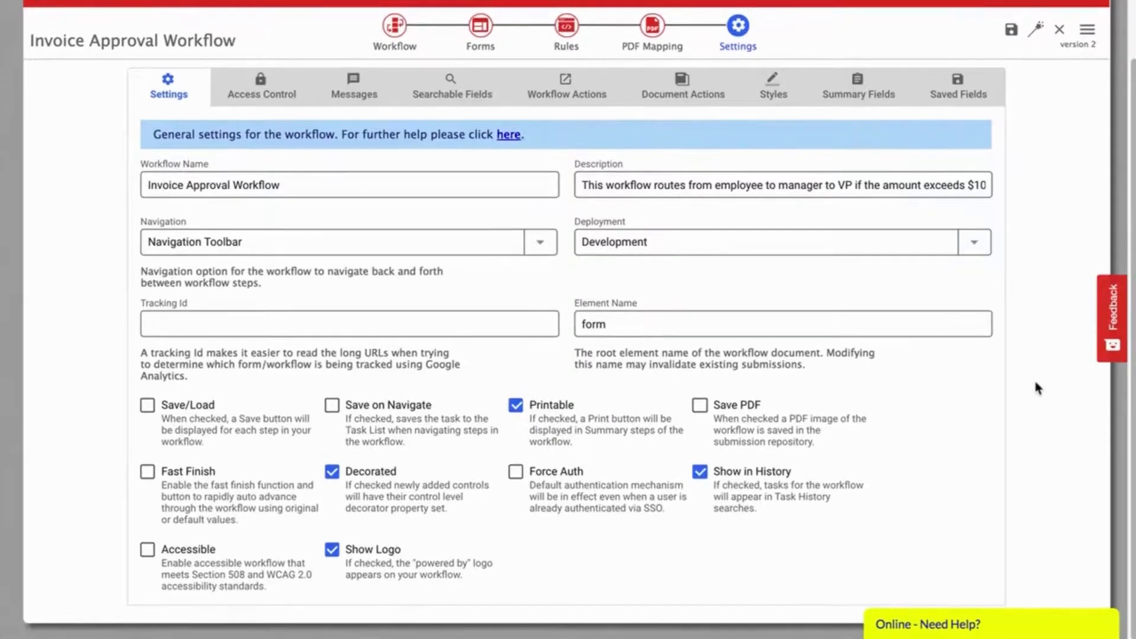
click(700, 407)
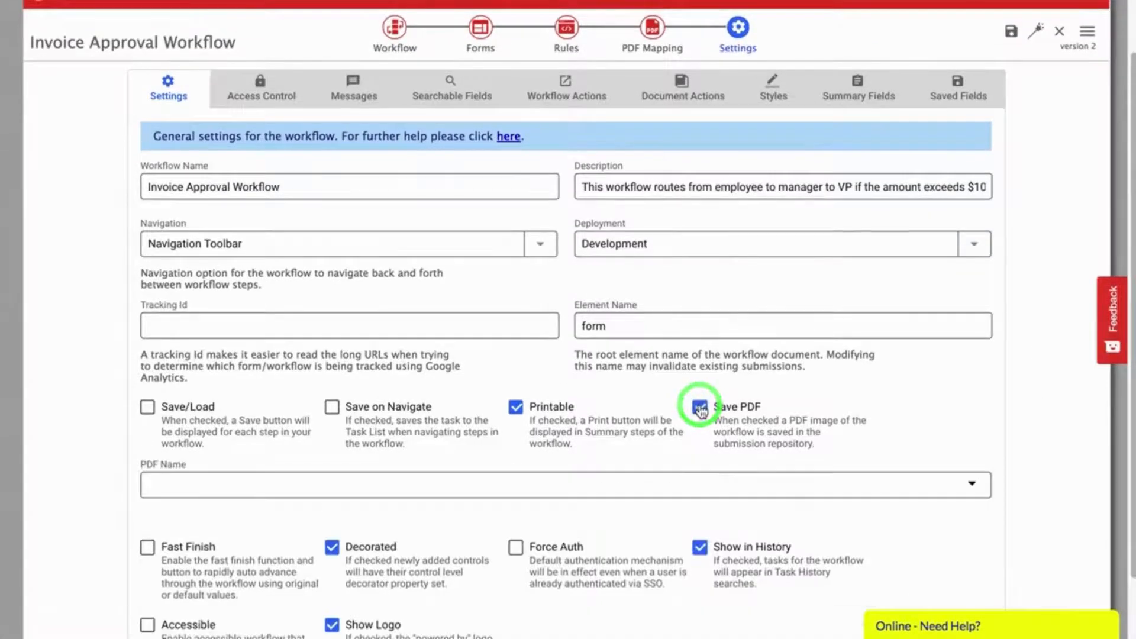
click(617, 484)
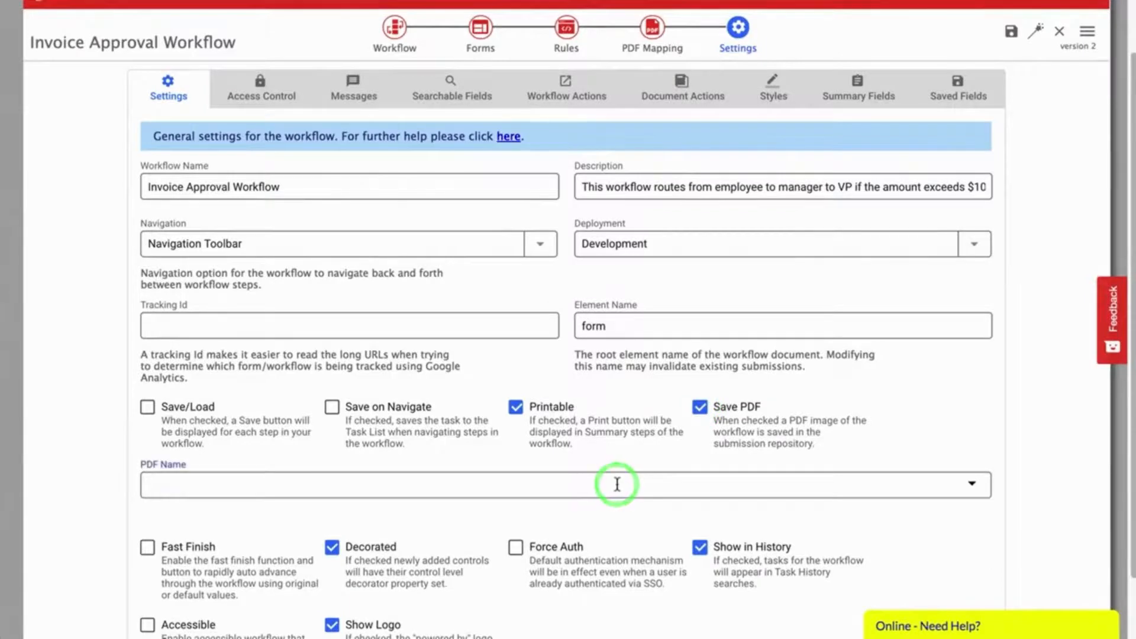
text({Fir)
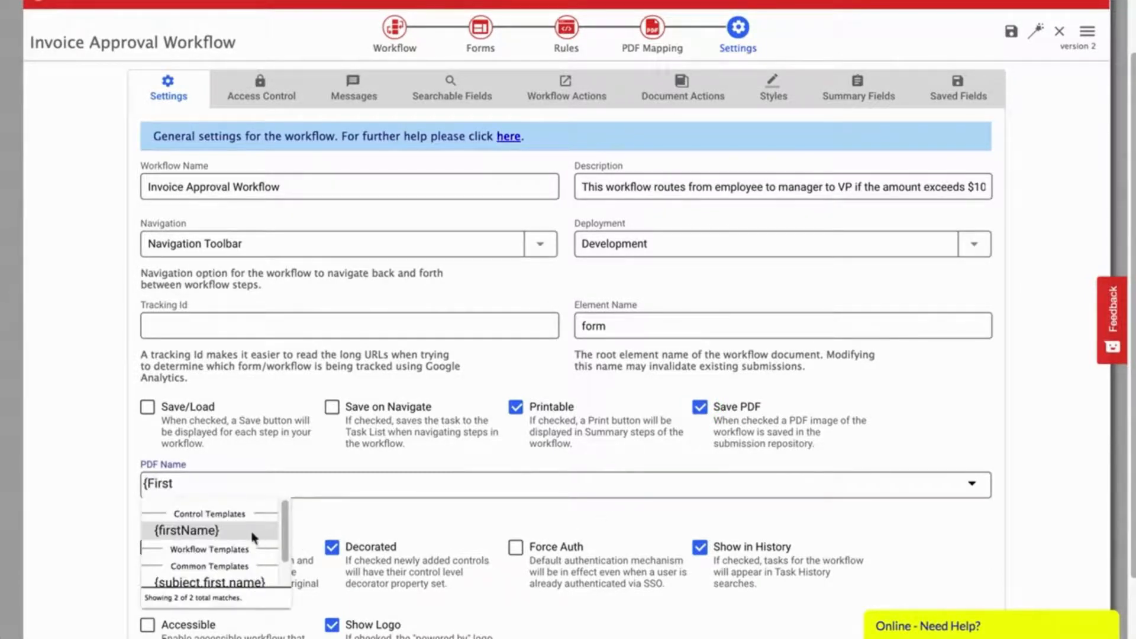
text(st)
click(203, 530)
text(-{last)
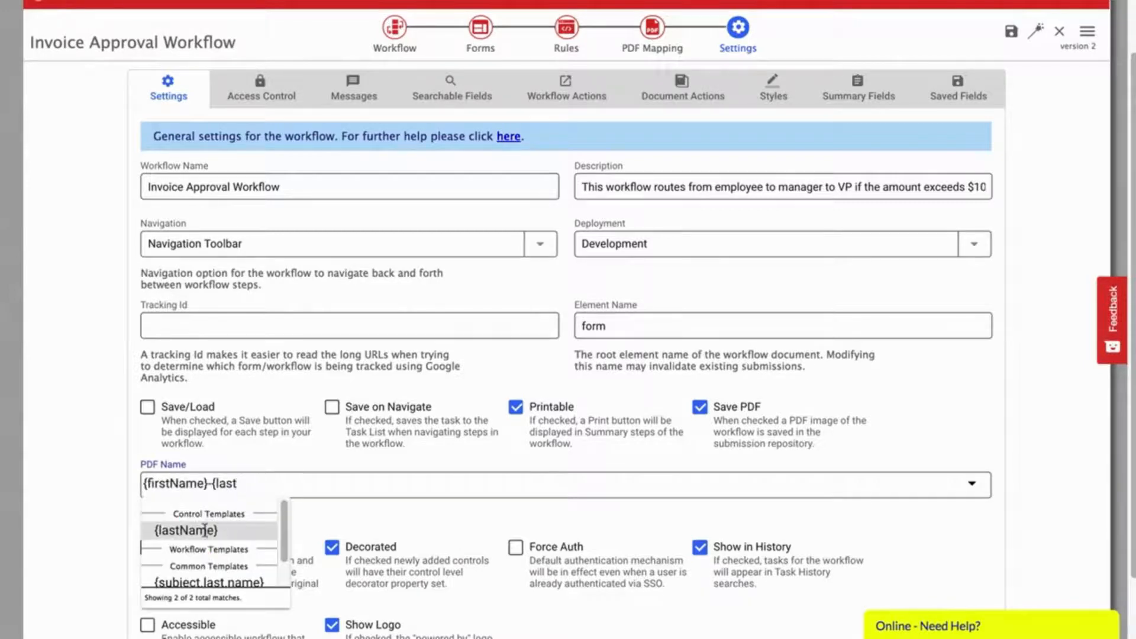
click(203, 529)
Step: Turn on Save/Load and switch Deployment from Development to Production
click(147, 406)
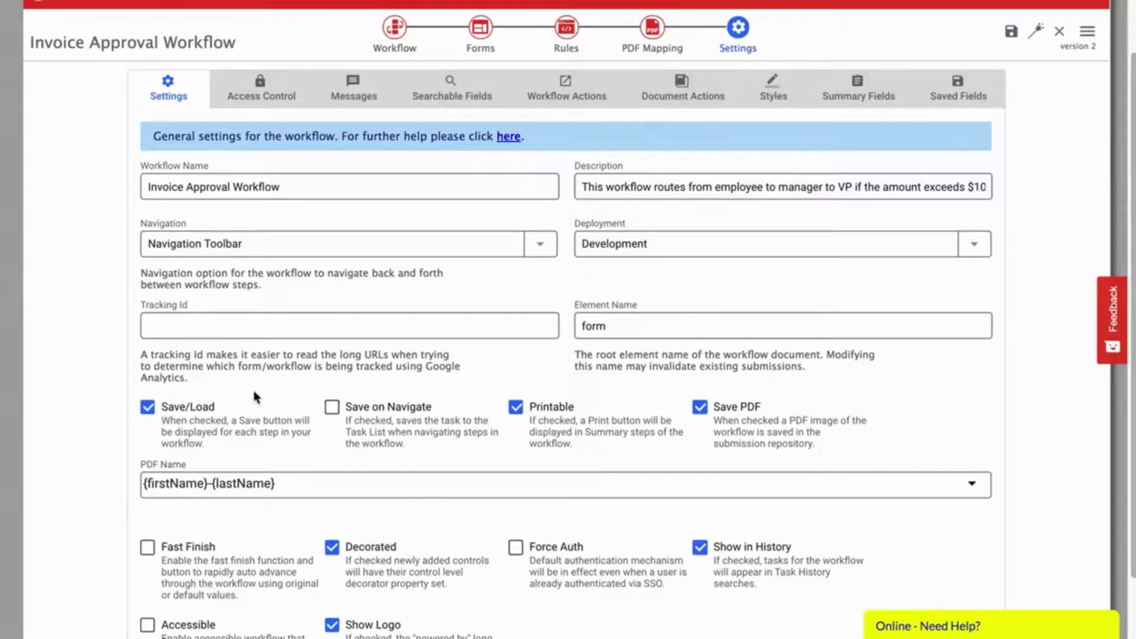
click(148, 409)
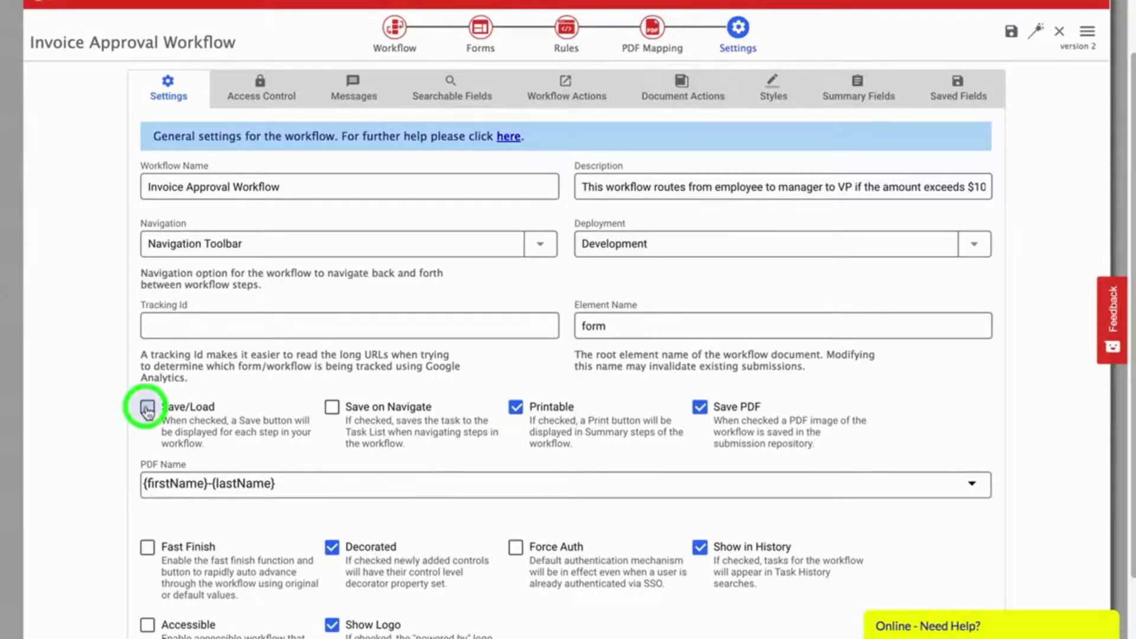
click(148, 409)
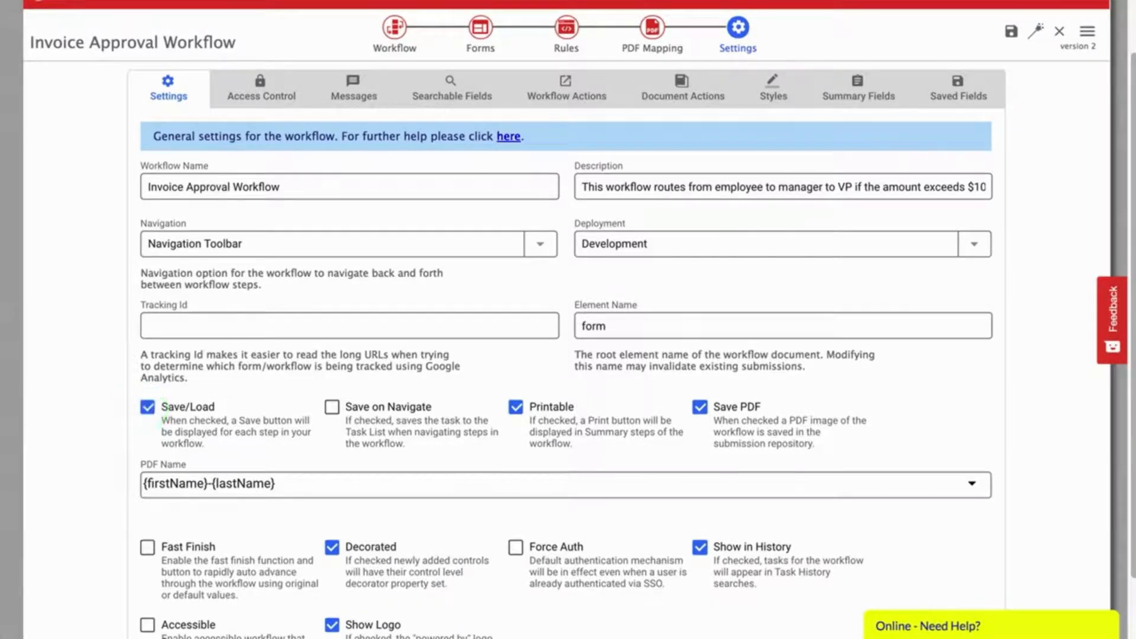
click(627, 243)
click(925, 249)
click(261, 87)
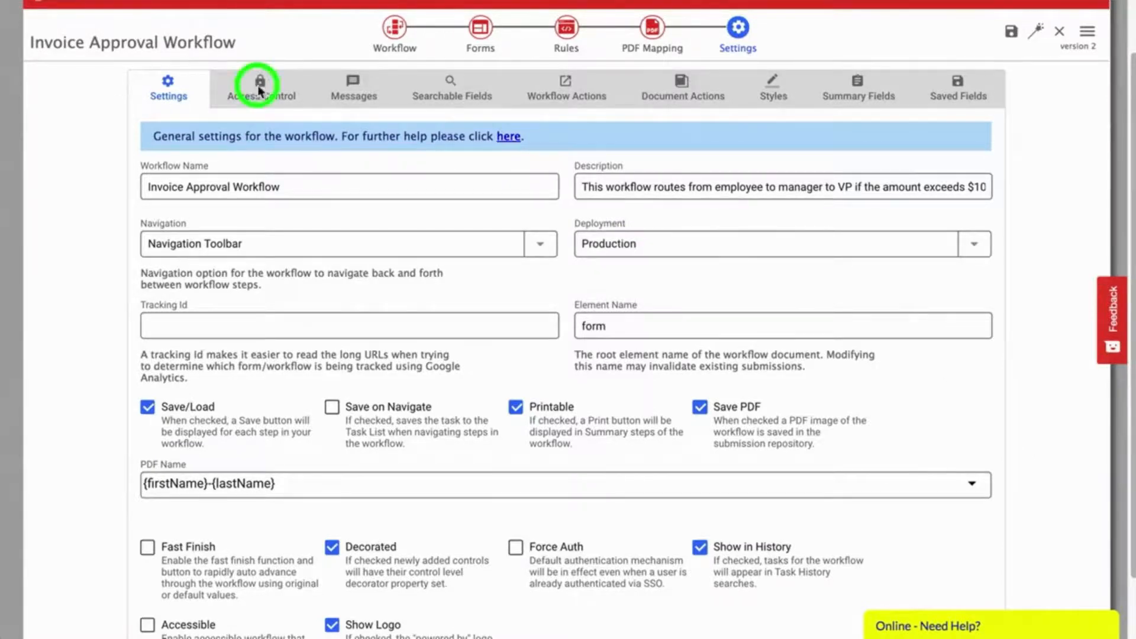
Step: Review the start, edit, view and administer permissions, leaving Anyone allowed to start
click(149, 228)
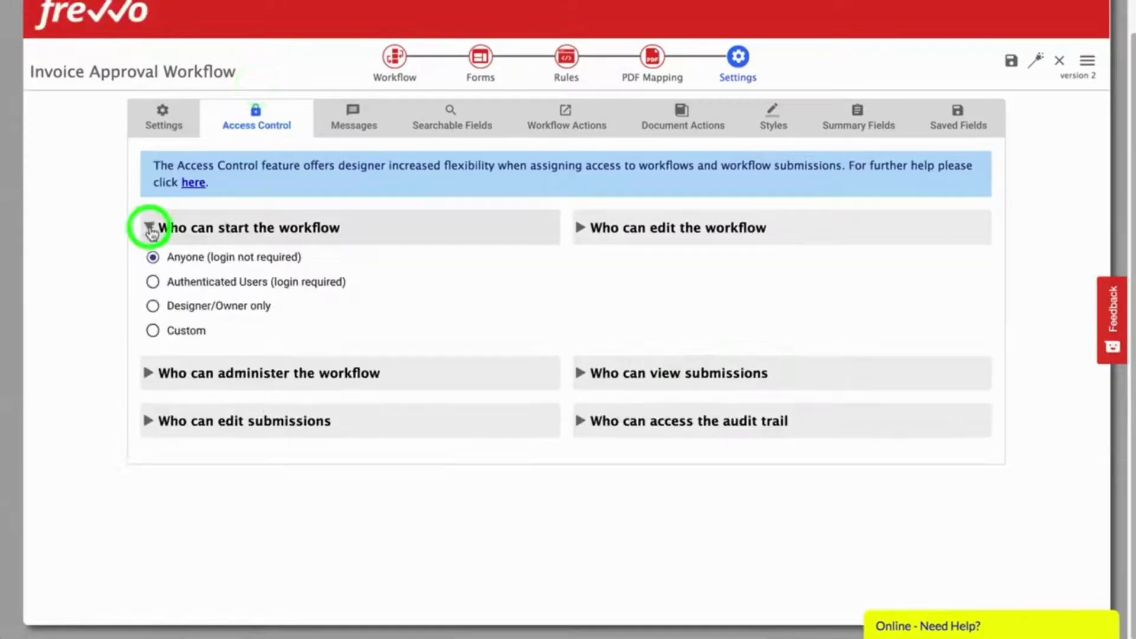
click(579, 231)
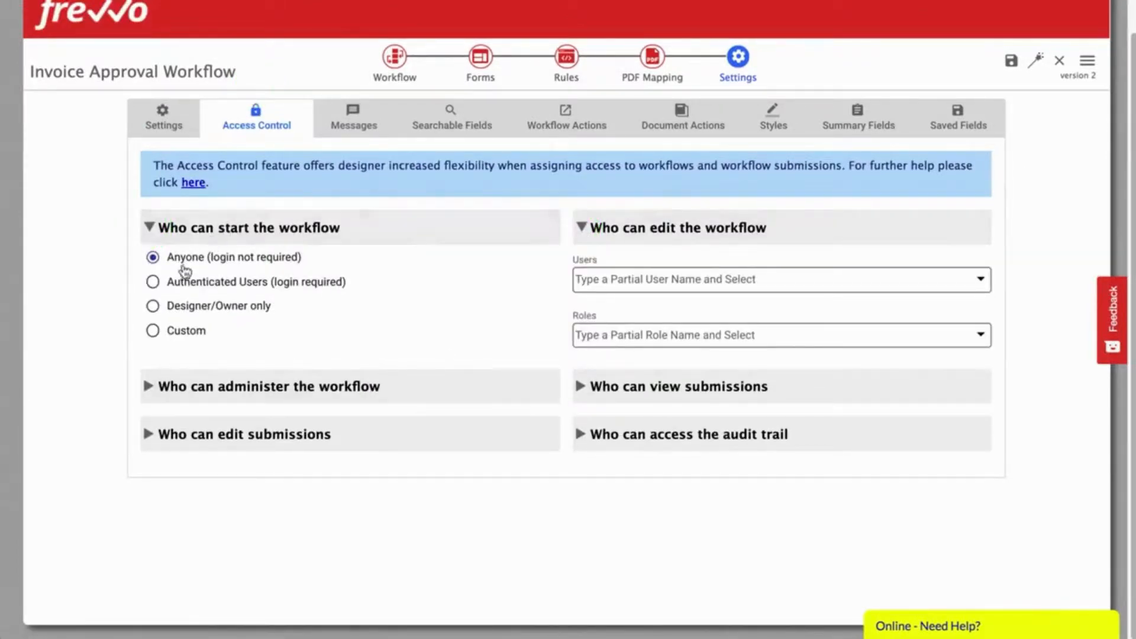
click(188, 284)
click(188, 308)
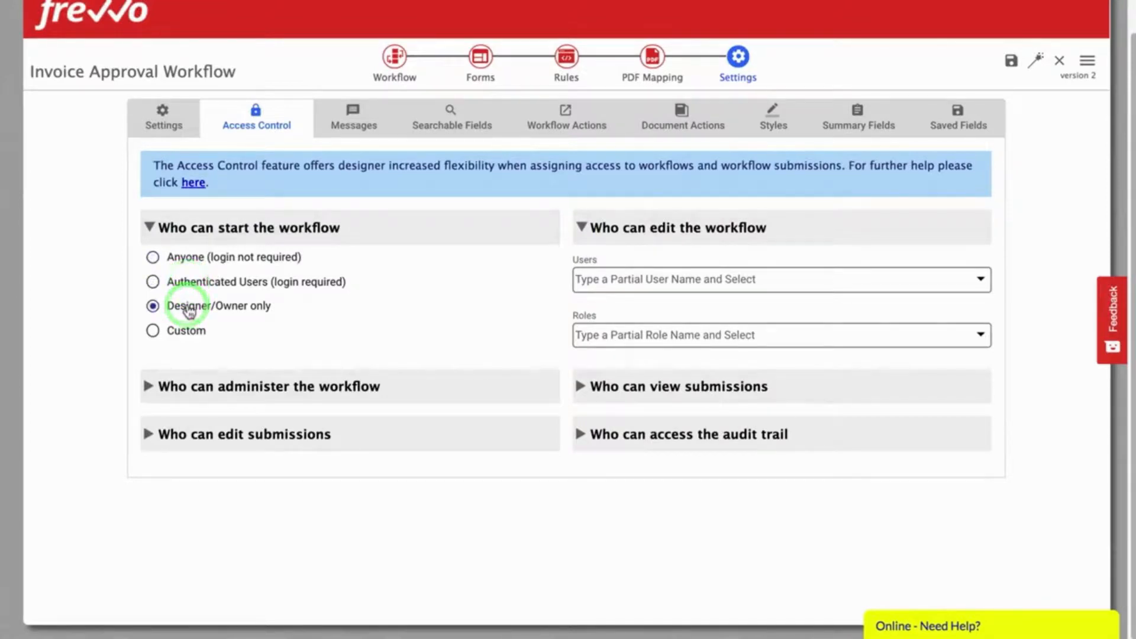
click(175, 335)
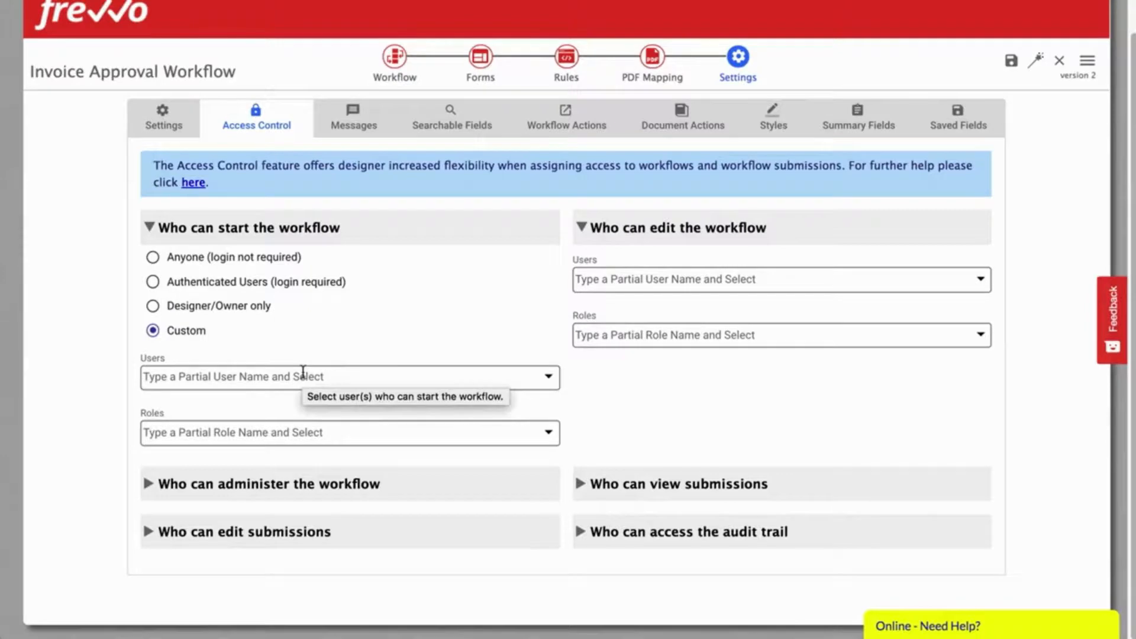
click(184, 256)
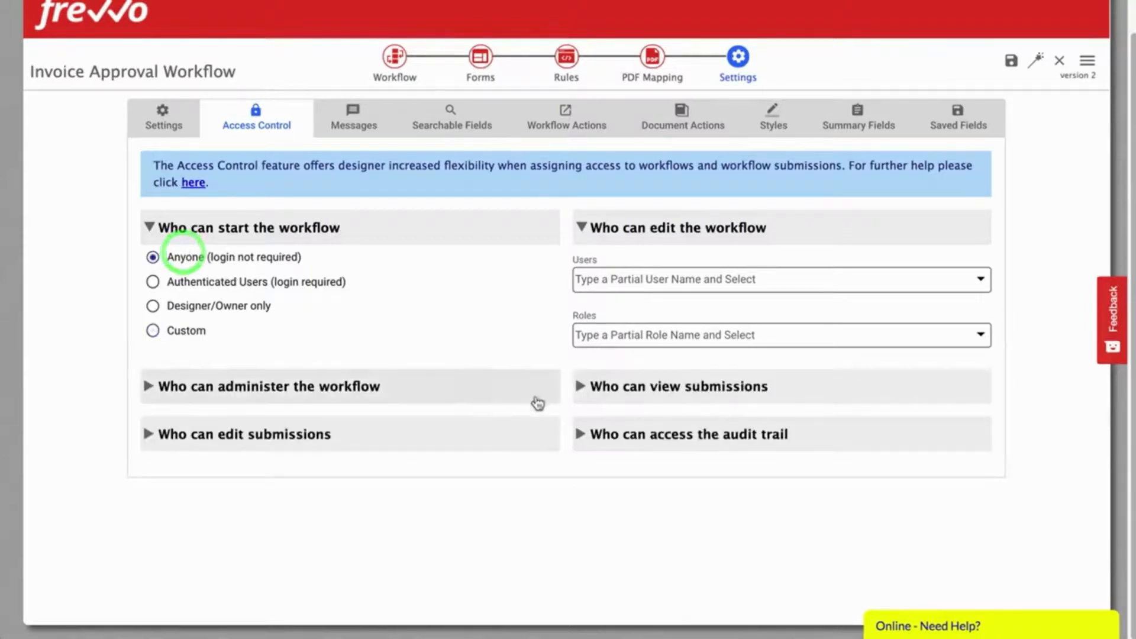
click(579, 386)
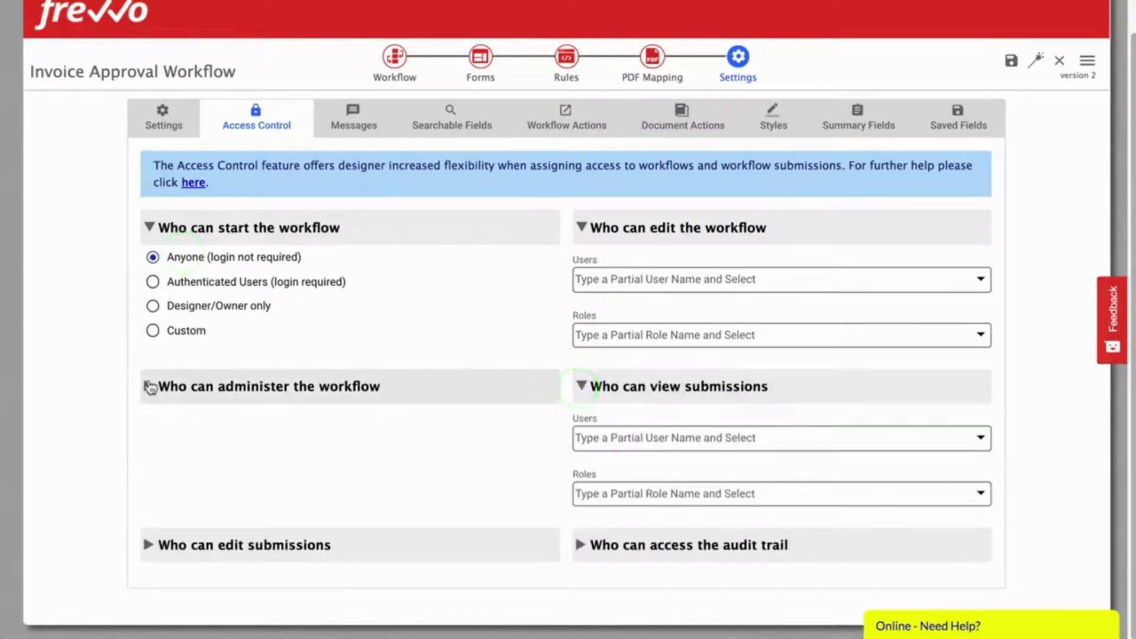
click(150, 387)
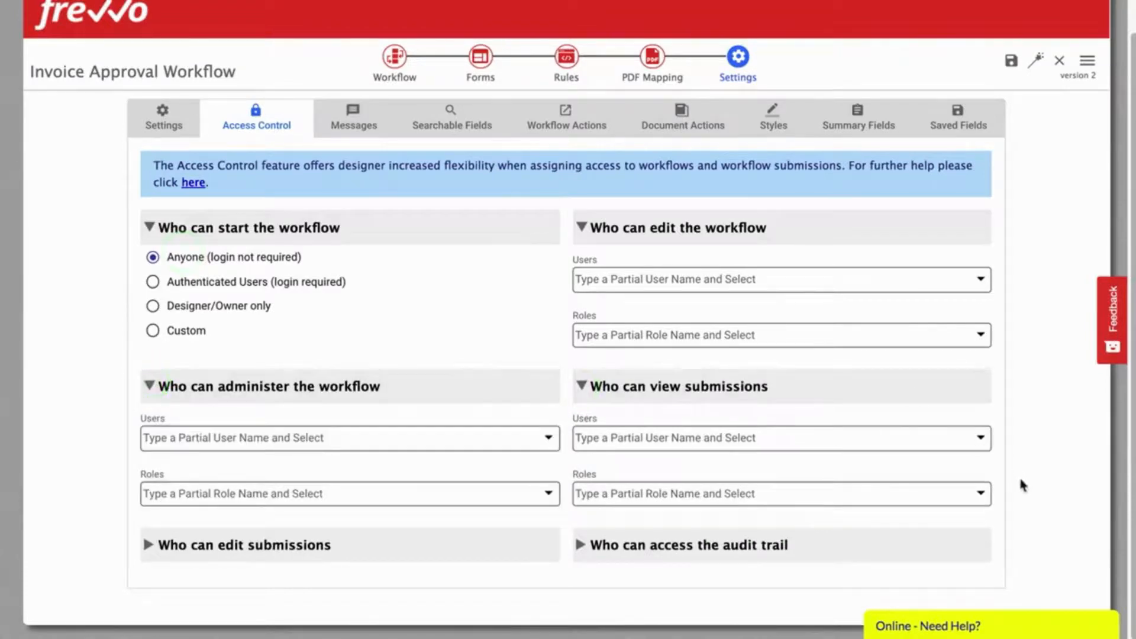
click(562, 117)
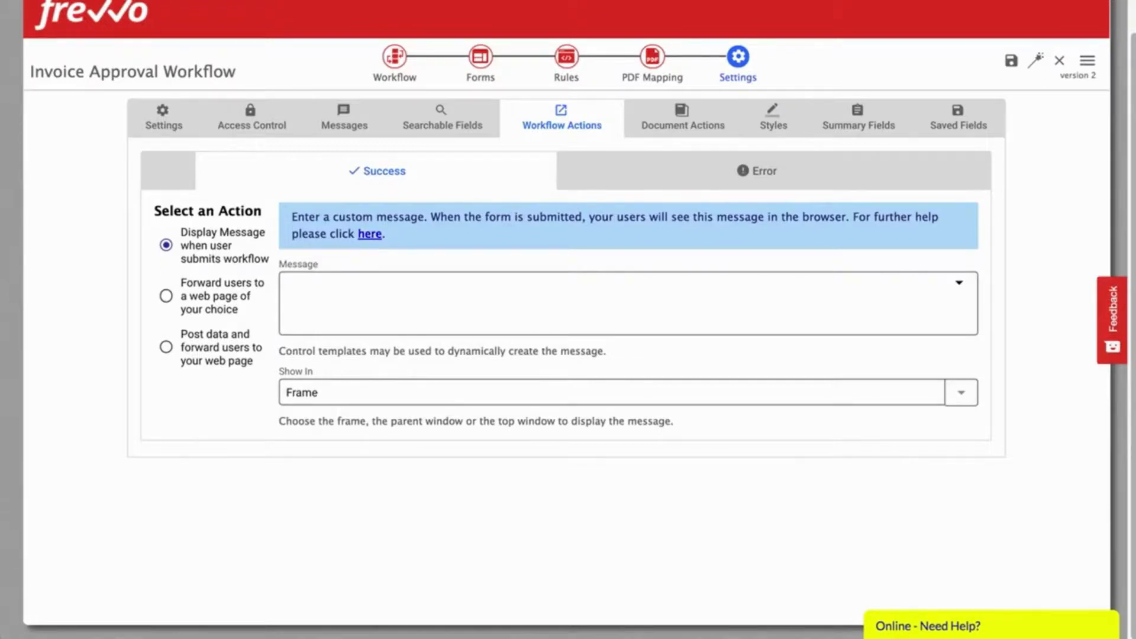
Step: Enter the thank-you Success message and the Error message about the invoice email
click(373, 293)
text(Thank you. We emailed {firstName} {lastName} at {email} to let them know their invoice was successfully processed.)
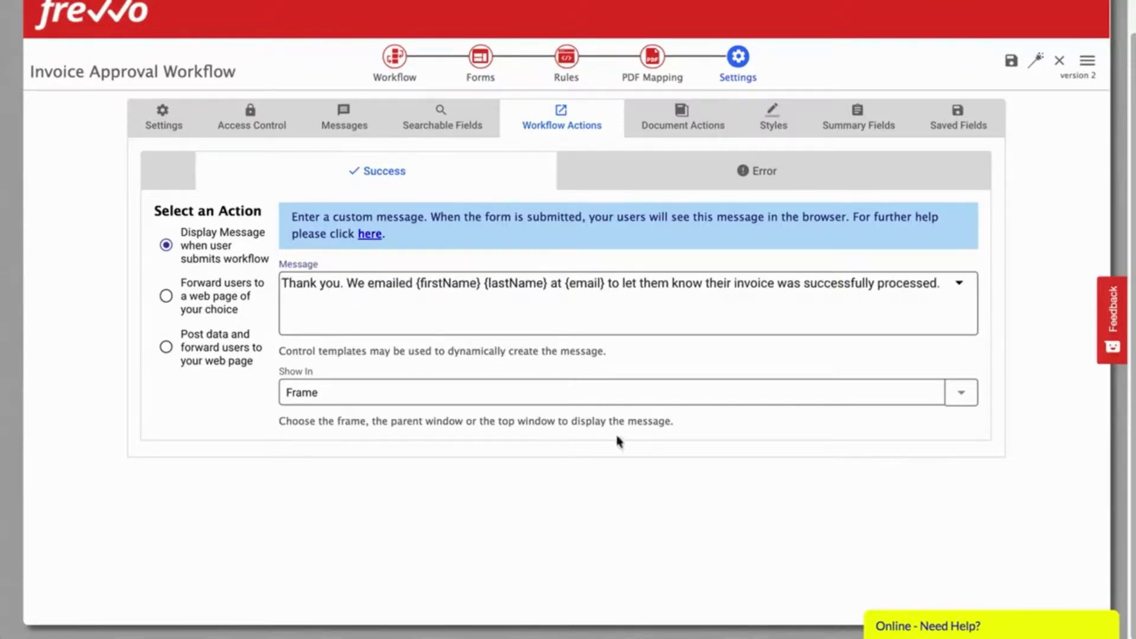
click(715, 179)
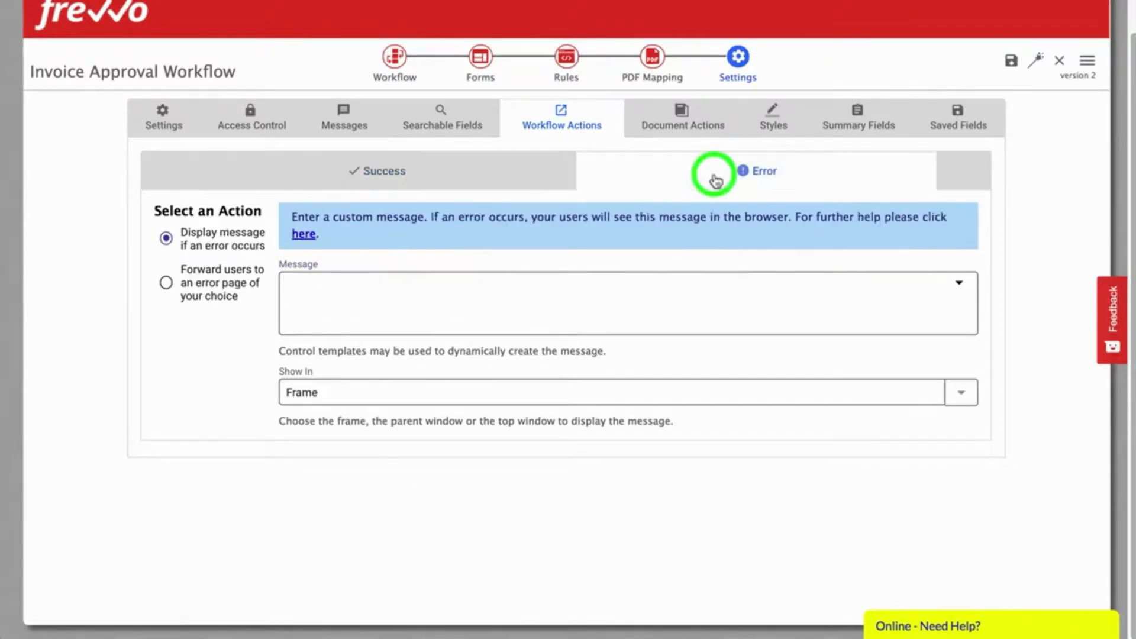
text(Thank you. We were unable to email {firstName} {lastName} at {email} to let them know their  invoice was processed. Please contact them to let them know.)
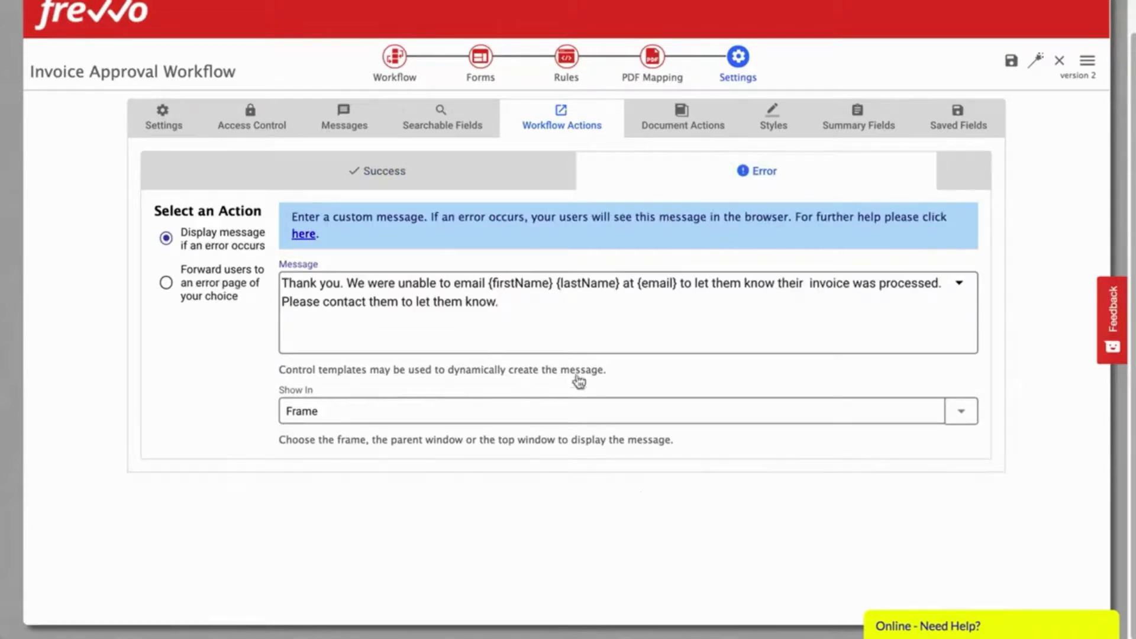
click(683, 119)
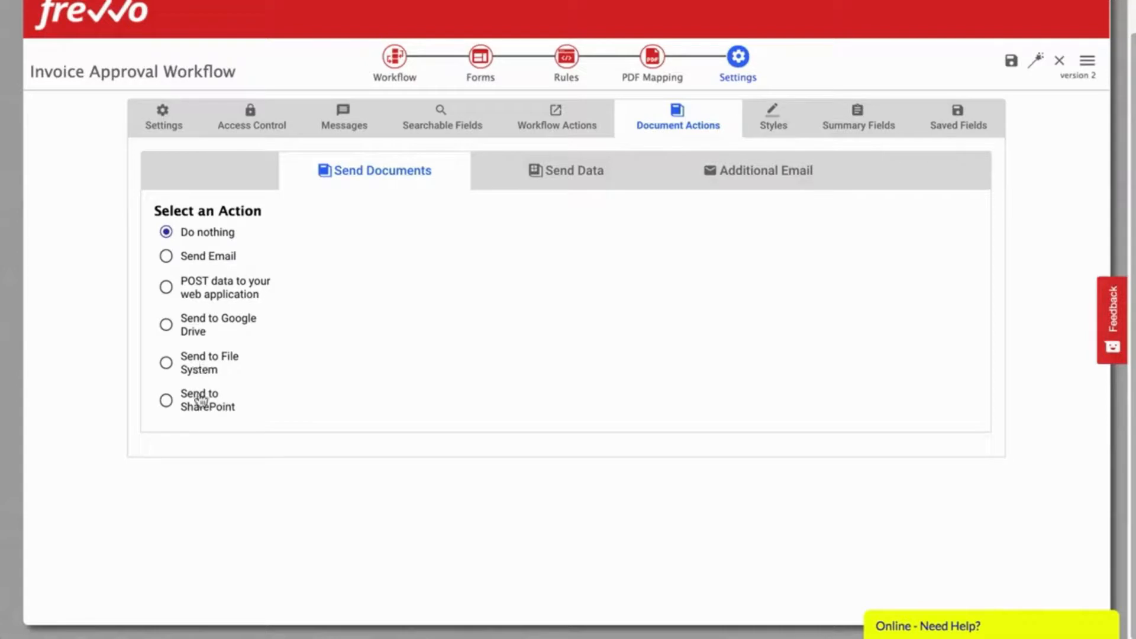
Step: Email documents on submission to {email} with subject 'Final status update – invoices from {firstName} {lastName}'
click(191, 255)
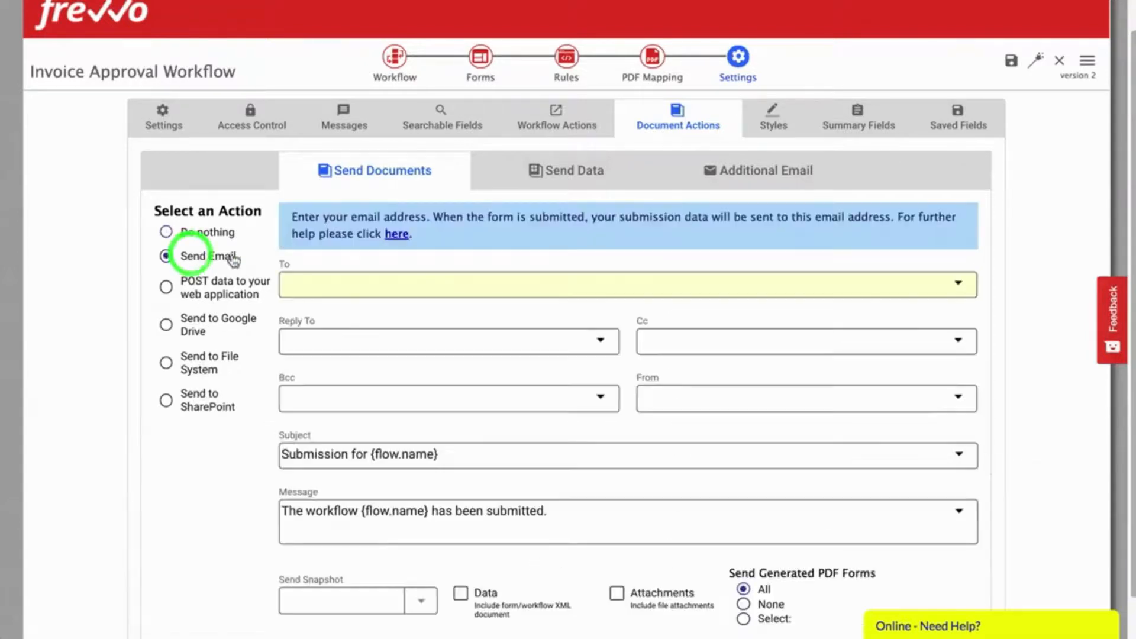
click(371, 285)
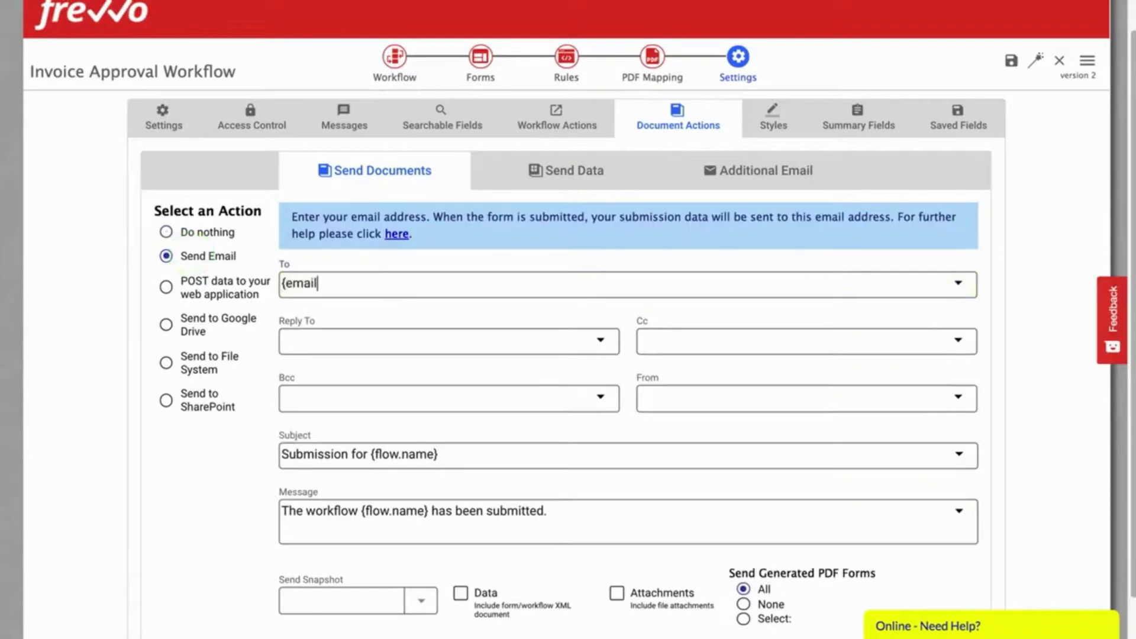
click(325, 327)
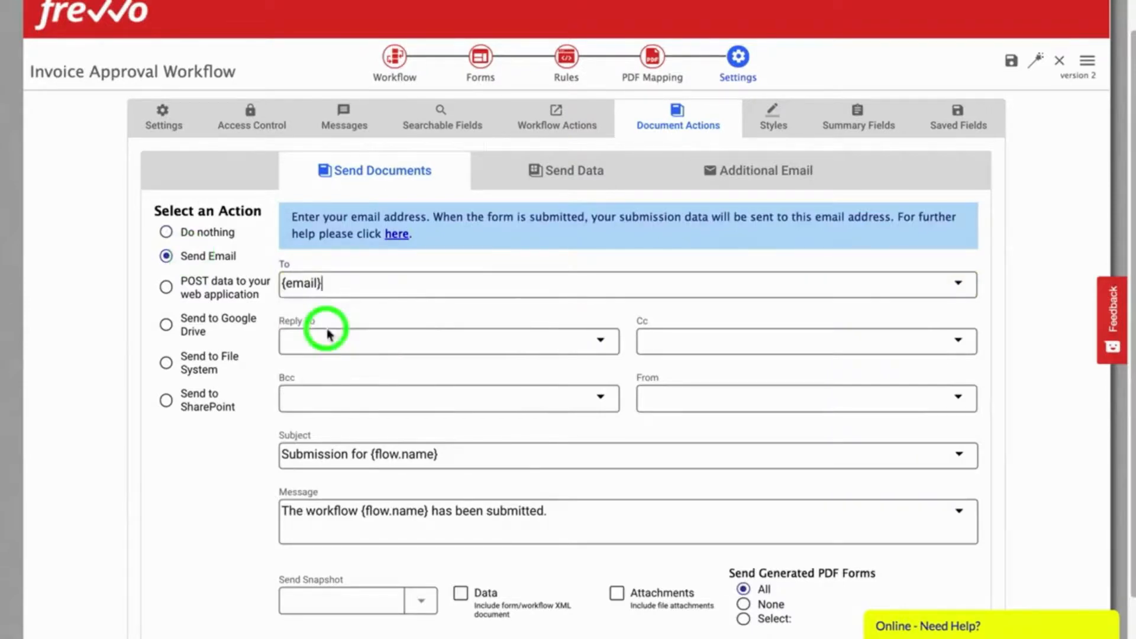
scroll(502, 419, down, 1)
click(503, 418)
key(ctrl+a)
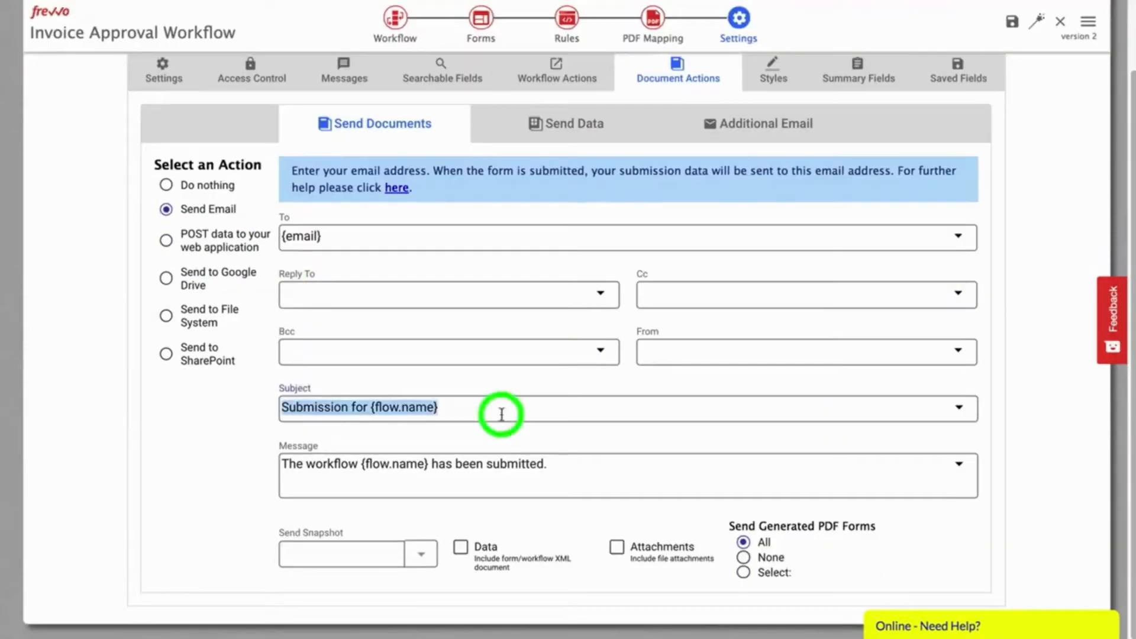
text(Final status update – invoices from {firstName} {lastName})
Step: Paste the processed-invoice message, send the snapshot as PDF, and include file attachments
click(626, 477)
key(ctrl+a)
text(Hi {firstName} {lastName},<br/><br/>Your Invoice was processed.<br/><br/> Please contact your frevvo manager if you have any questions.<br/><br/><i>Thank you.</i>)
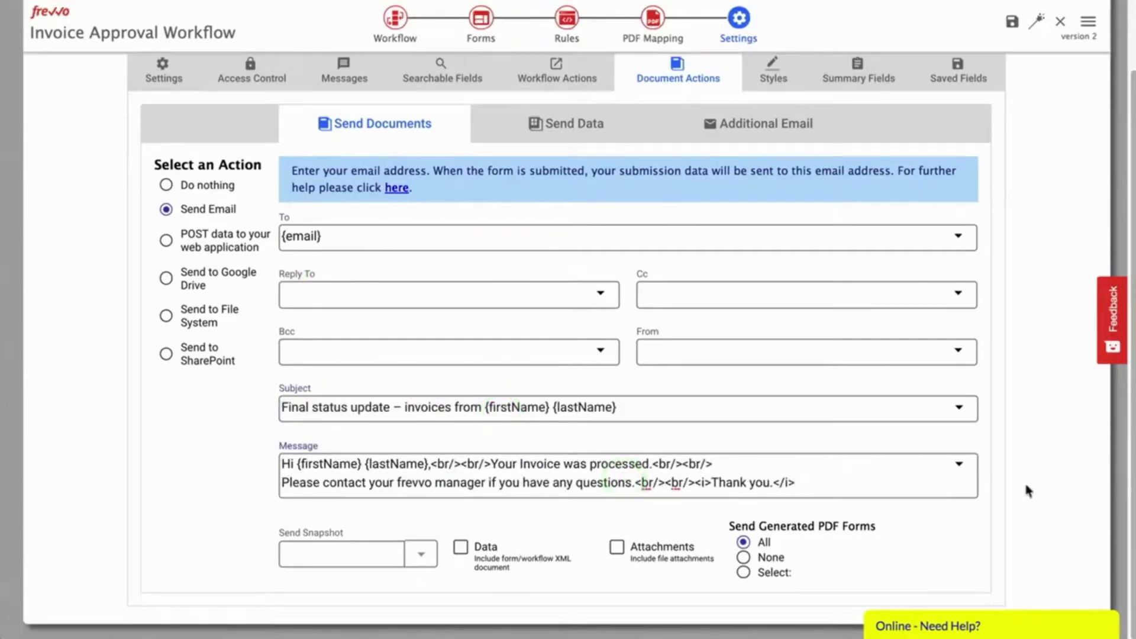
click(415, 556)
click(411, 555)
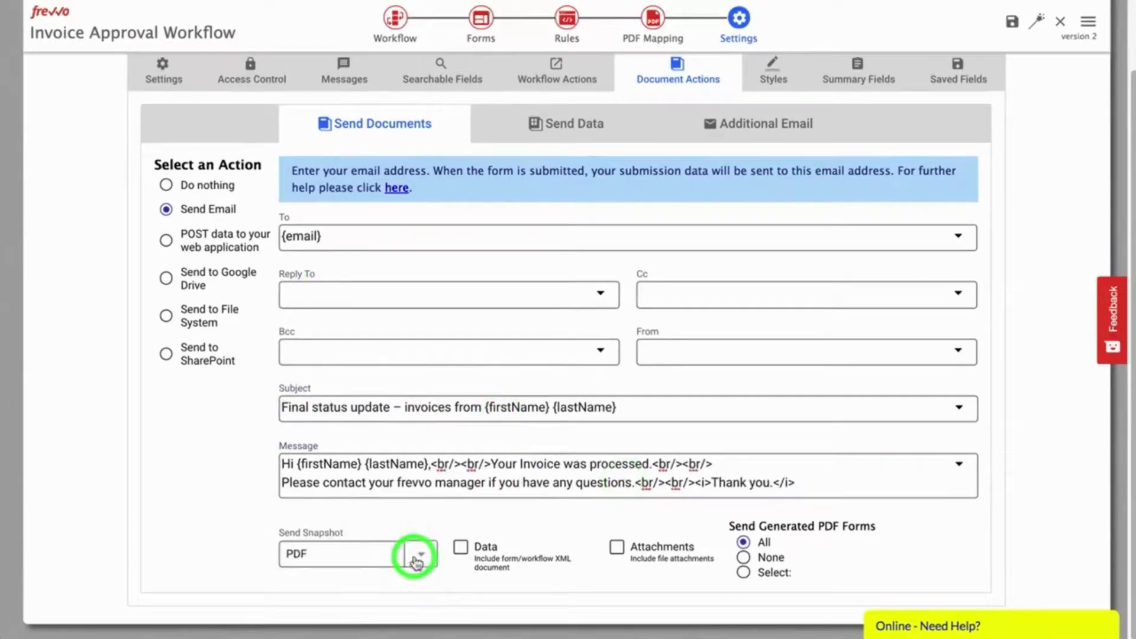
click(617, 547)
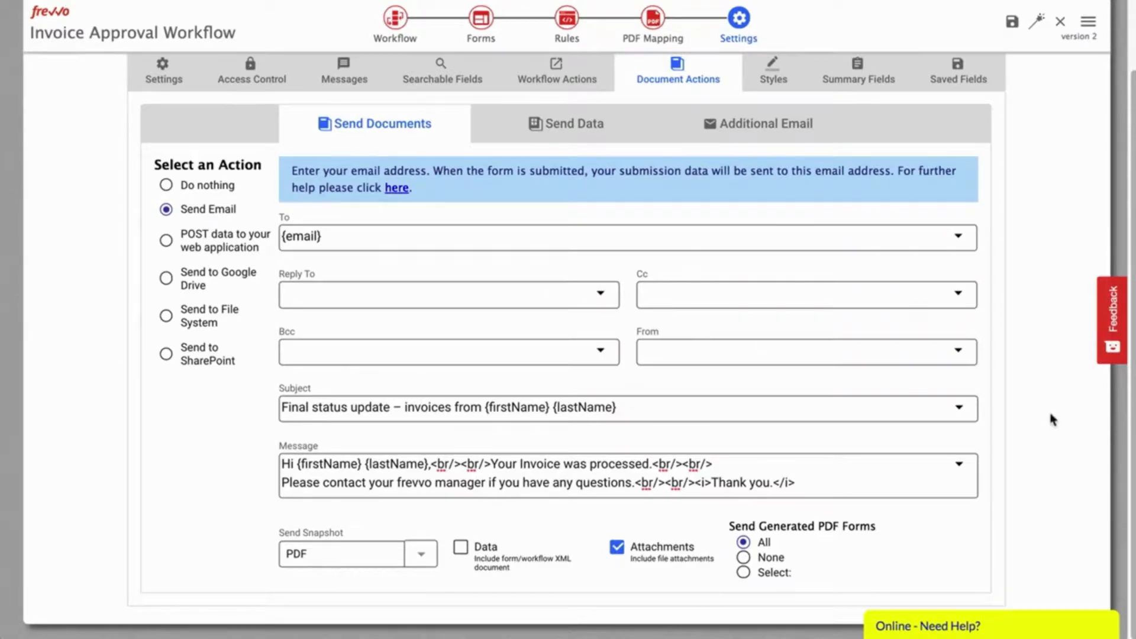
Step: Set all four print margins on the Styles tab to 2cm
click(772, 72)
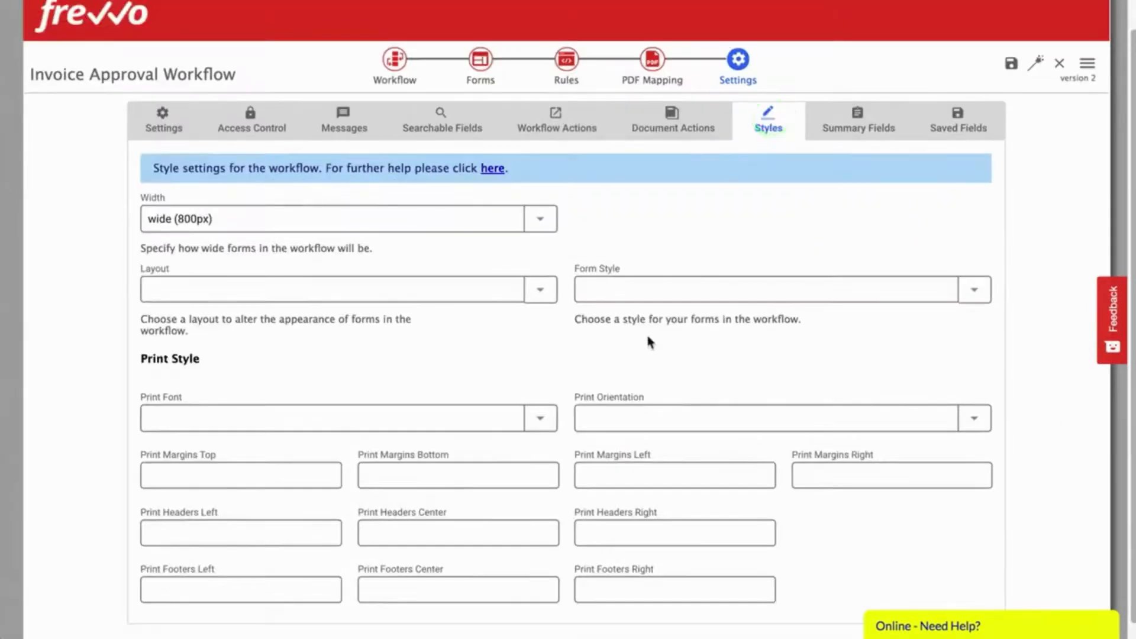
scroll(998, 414, down, 1)
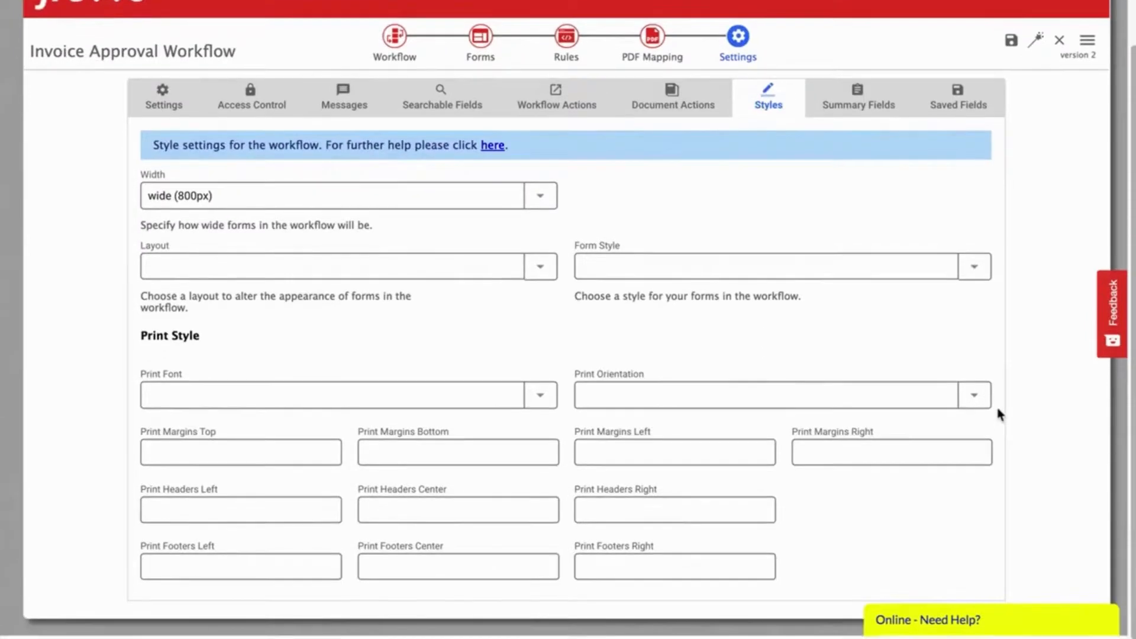
click(254, 464)
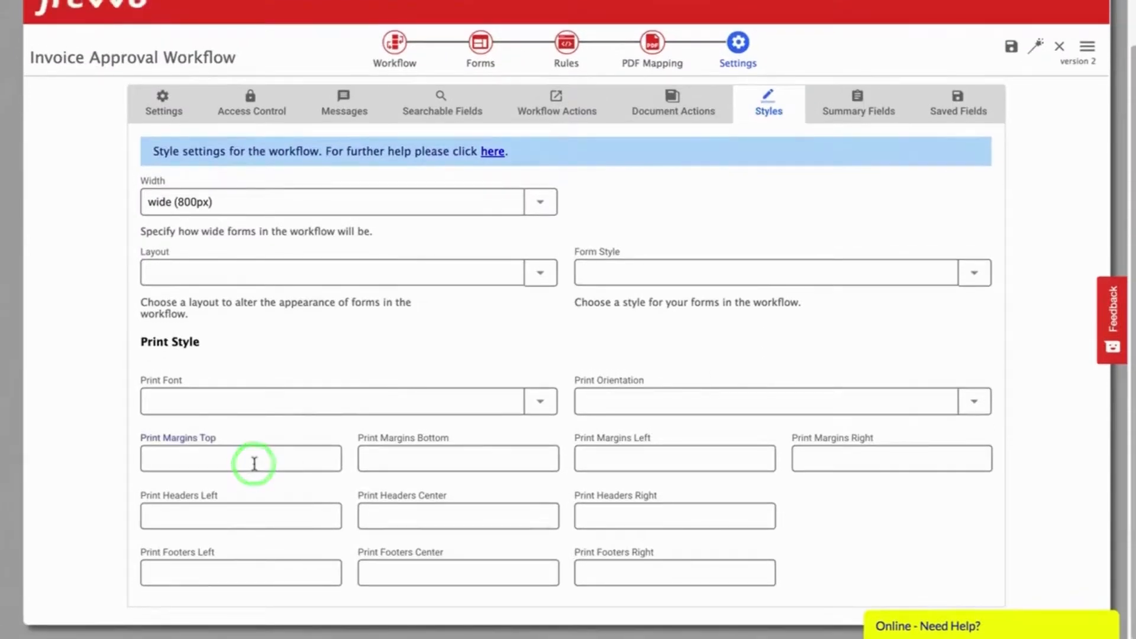
text(2)
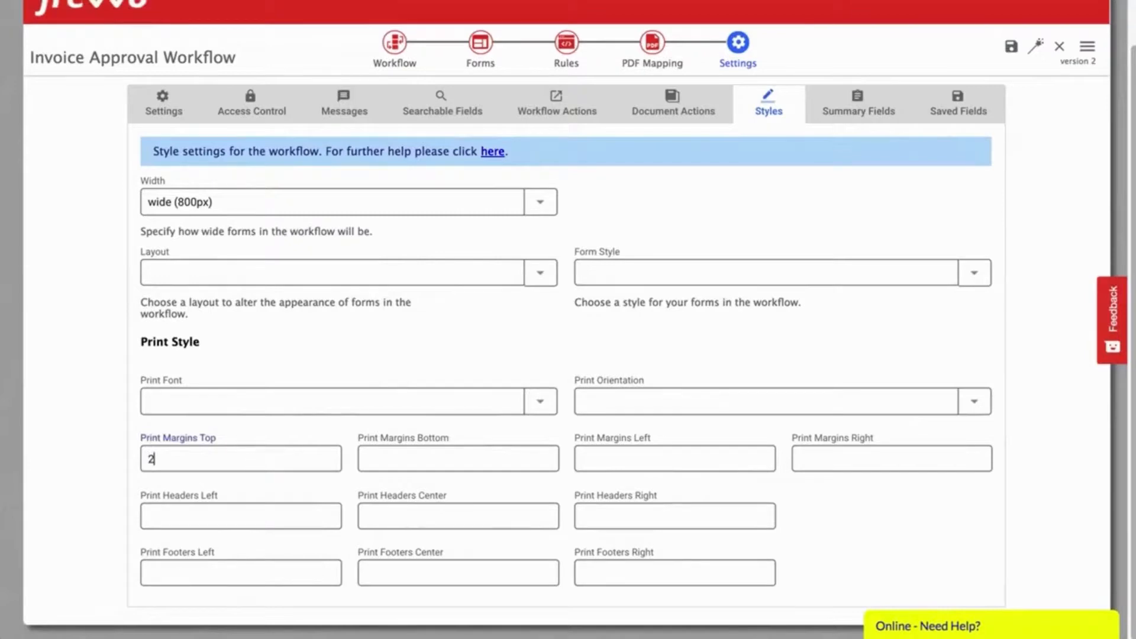
key(super+a)
key(Tab)
key(super+v)
key(Tab)
key(super+v)
key(Tab)
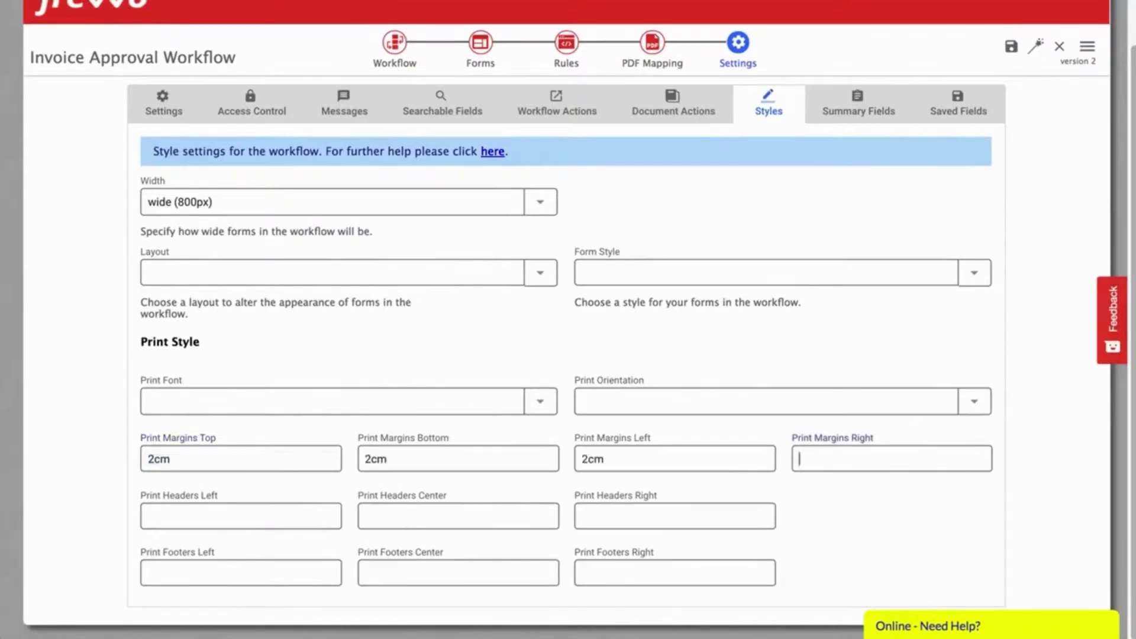
text(2cm)
key(Tab)
Step: Put the page-number template in the centre print footer and launch a test run
click(439, 578)
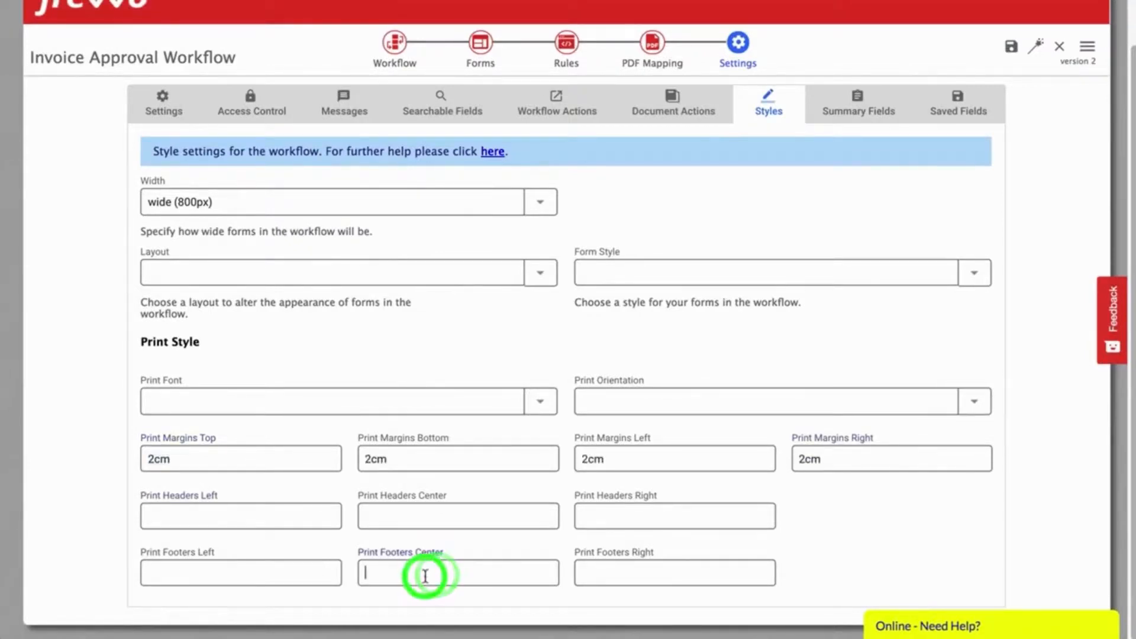
key(super+v)
key(super+Left)
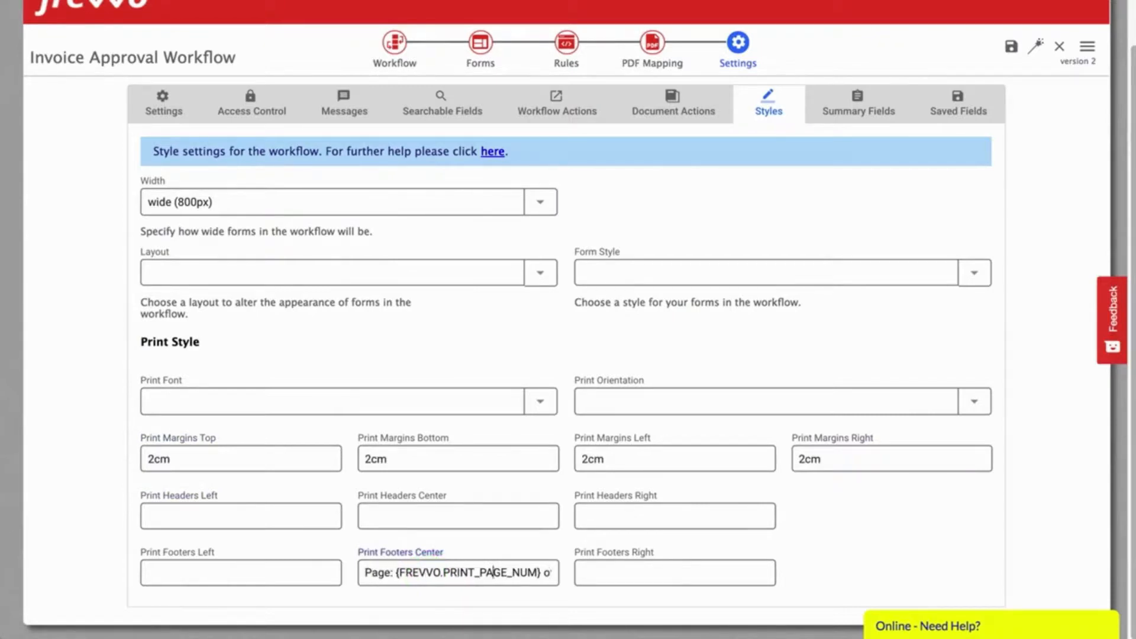
key(Right)
key(Right)
key(Right)
key(Right)
key(Right)
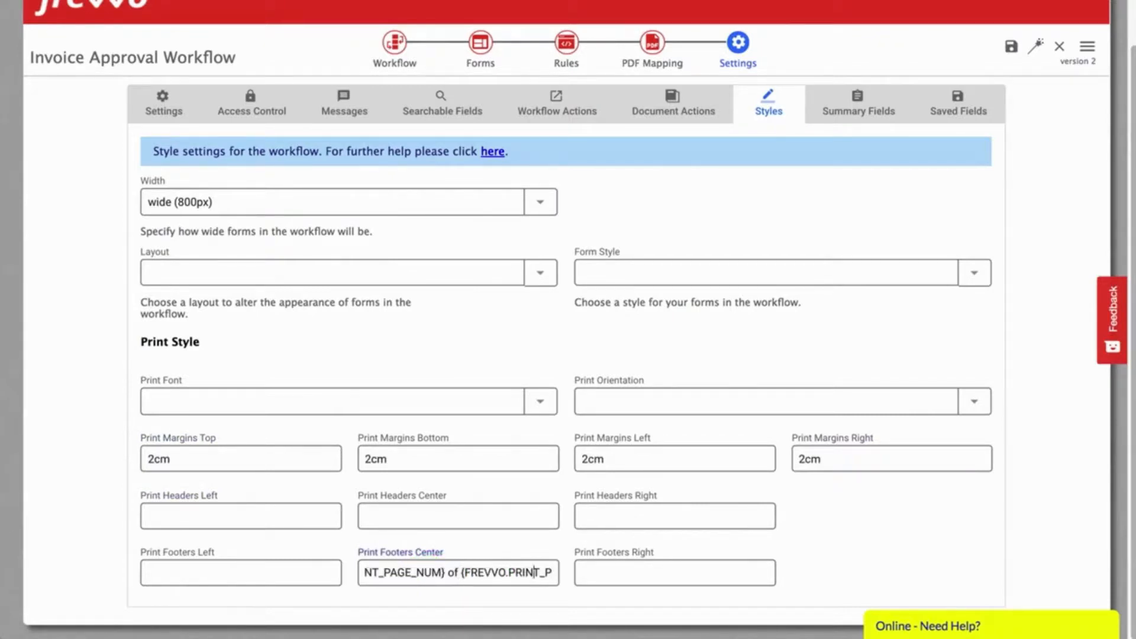
key(Right)
key(Right)
key(Right)
key(Right)
key(Right)
key(Right)
key(super+Left)
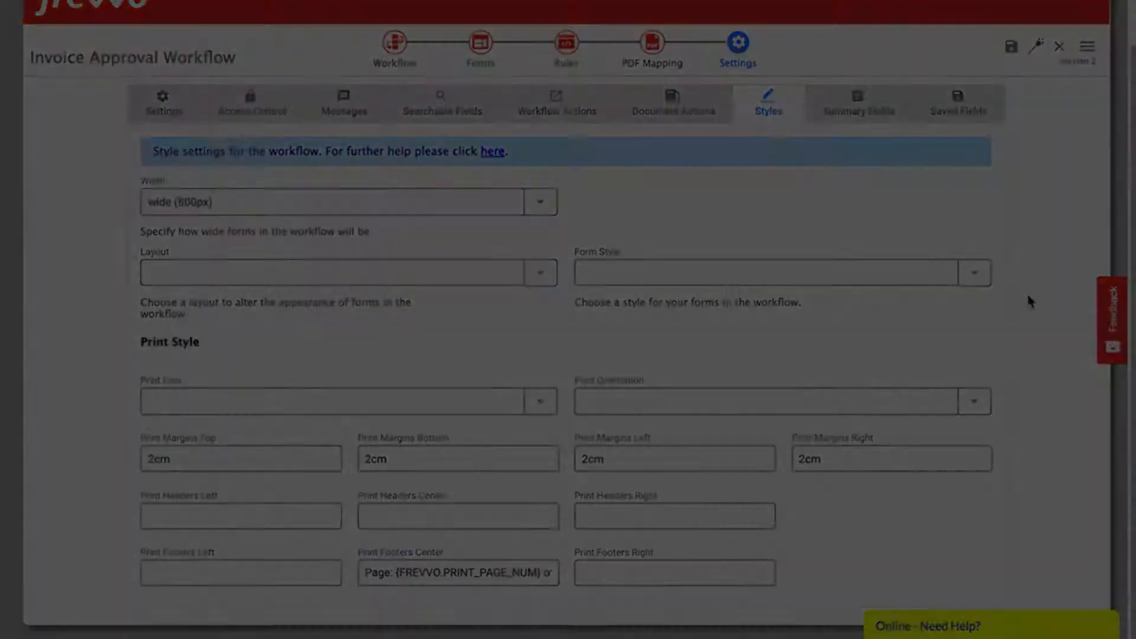
click(1036, 49)
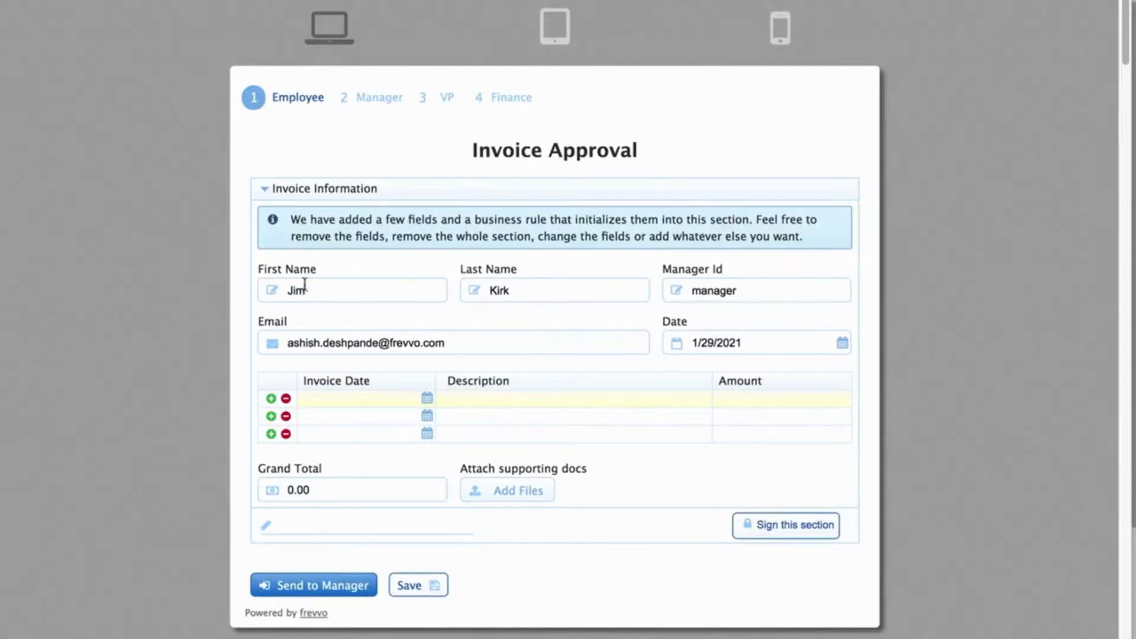
Step: Clear Manager Id and enter invoices Acme Inc. (January 13, 2345.00) and Beta Inc. (9999.00)
double_click(721, 290)
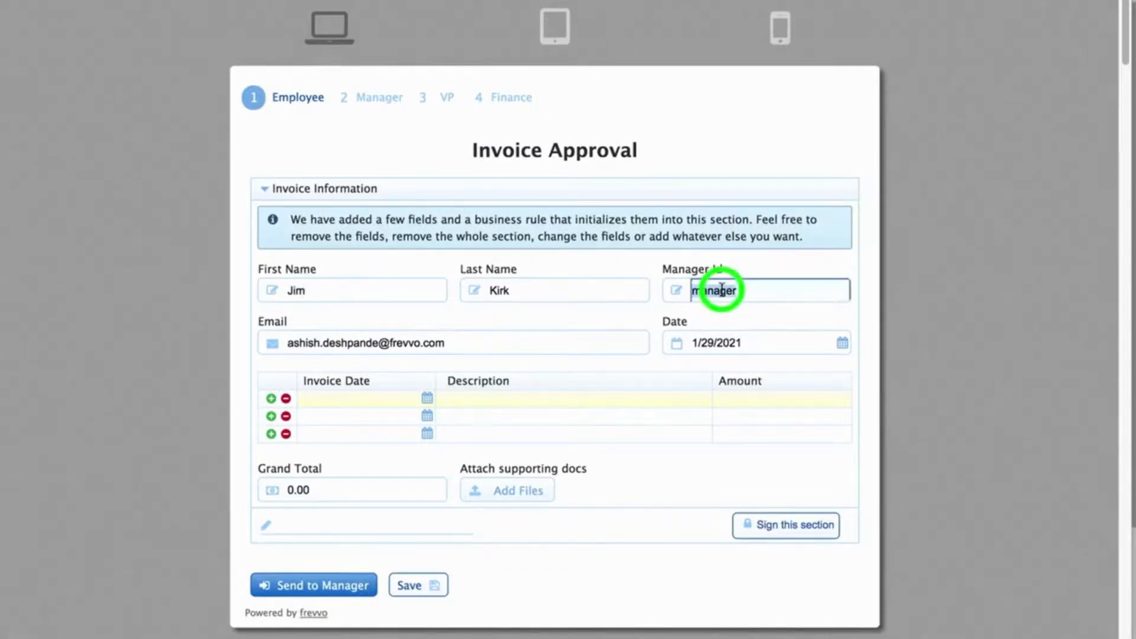
click(990, 386)
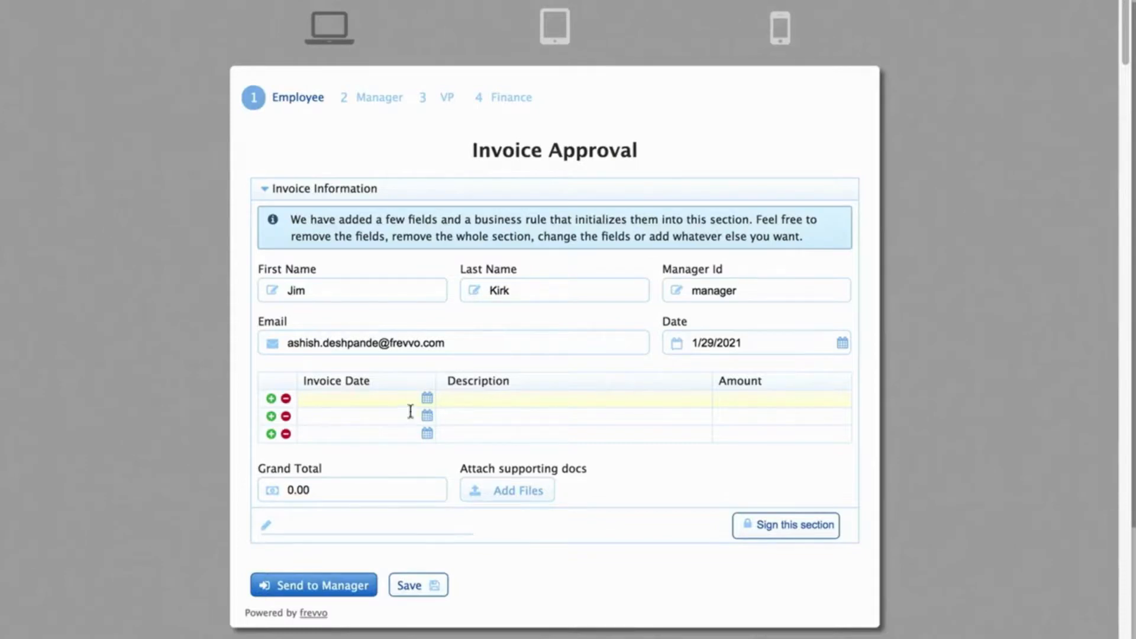
click(426, 397)
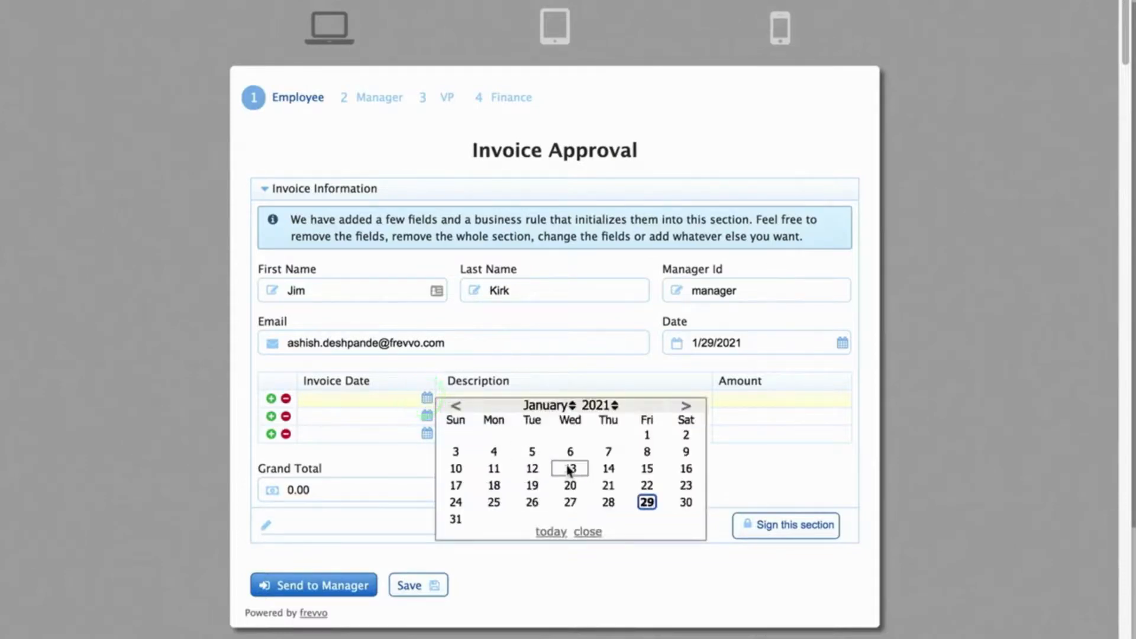
click(571, 467)
click(520, 396)
text(Acme Inc.)
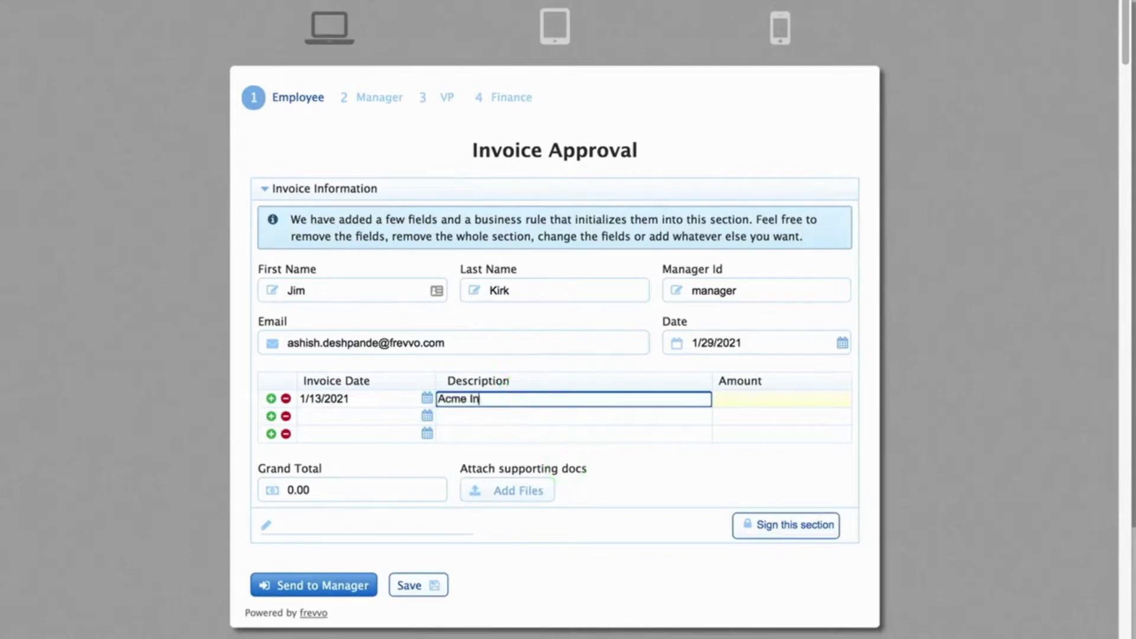
key(Tab)
text(23)
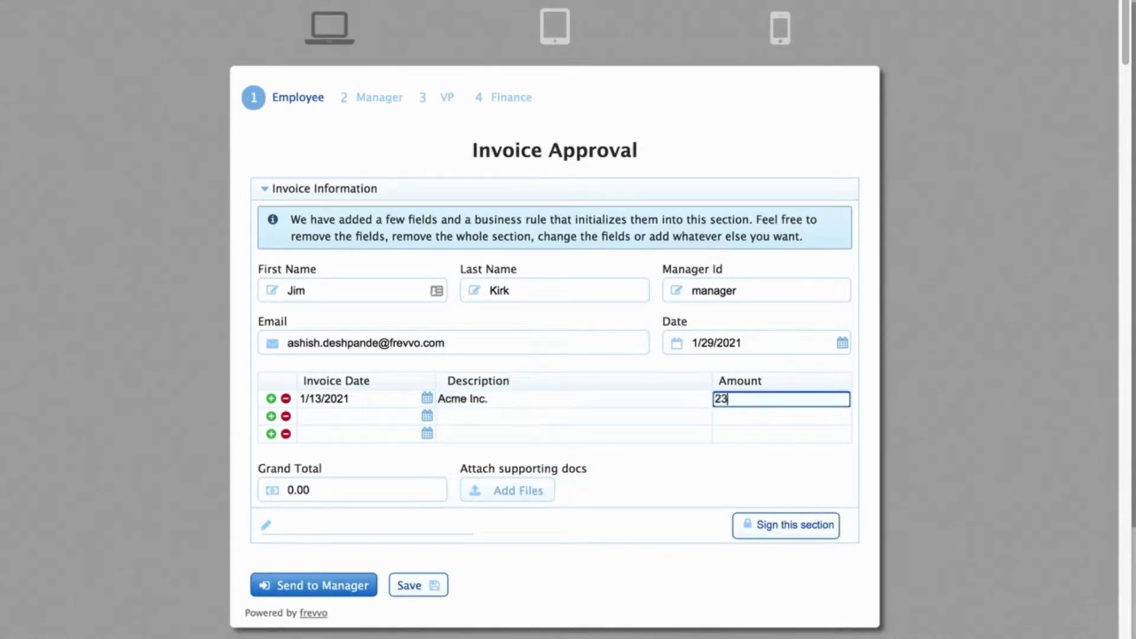
text(45)
key(Tab)
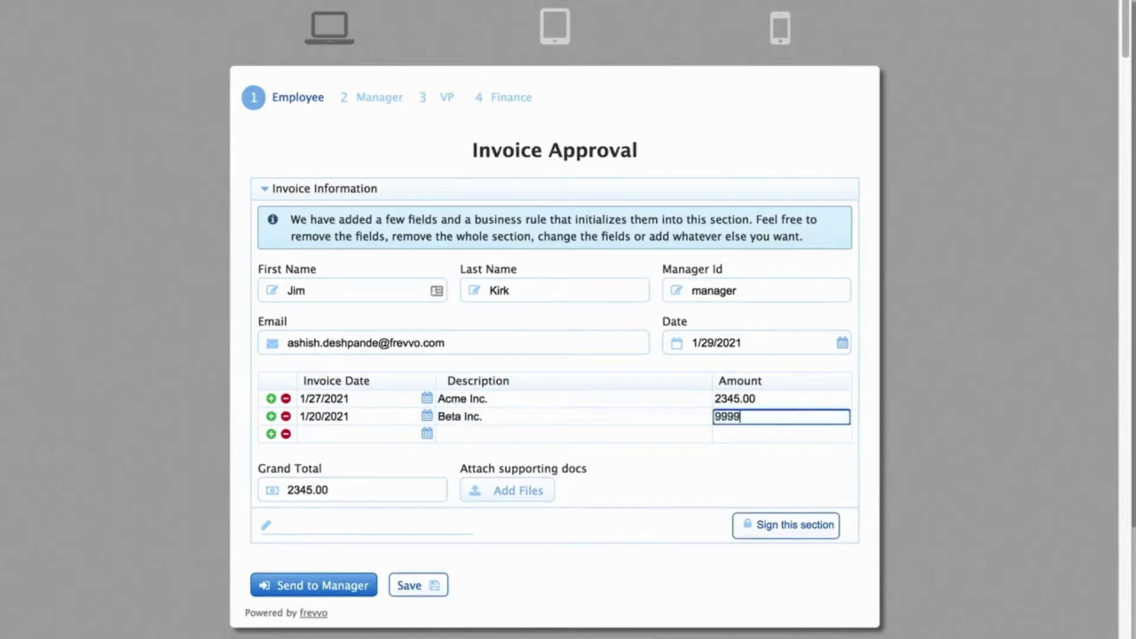
key(Tab)
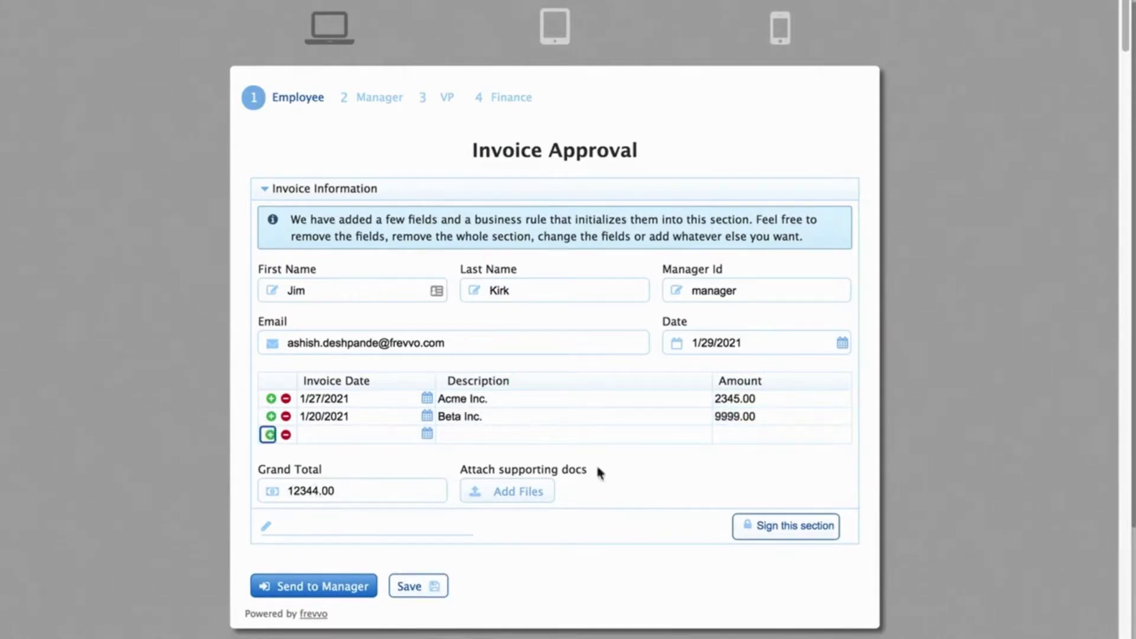
Step: Upload forms-sso.png as the supporting document
click(516, 493)
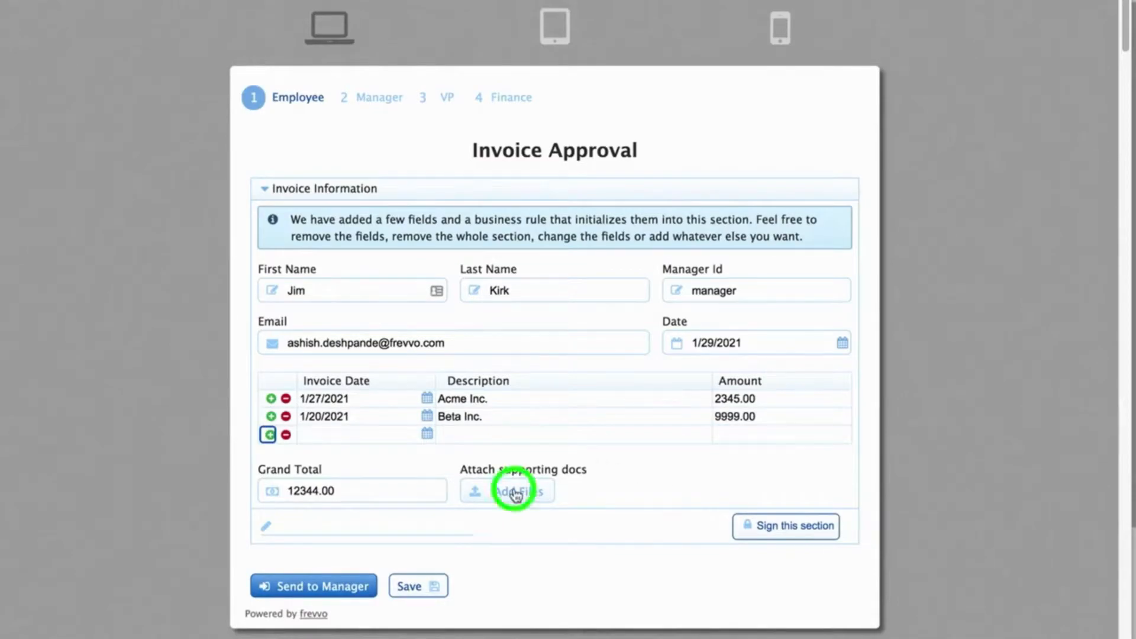
click(567, 555)
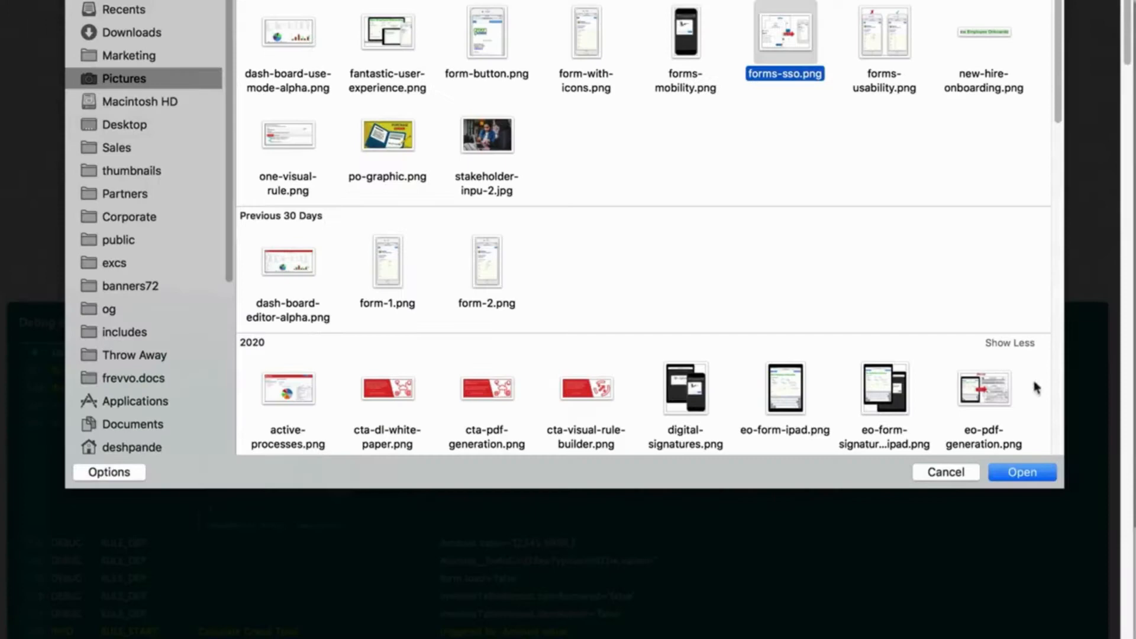
click(1019, 471)
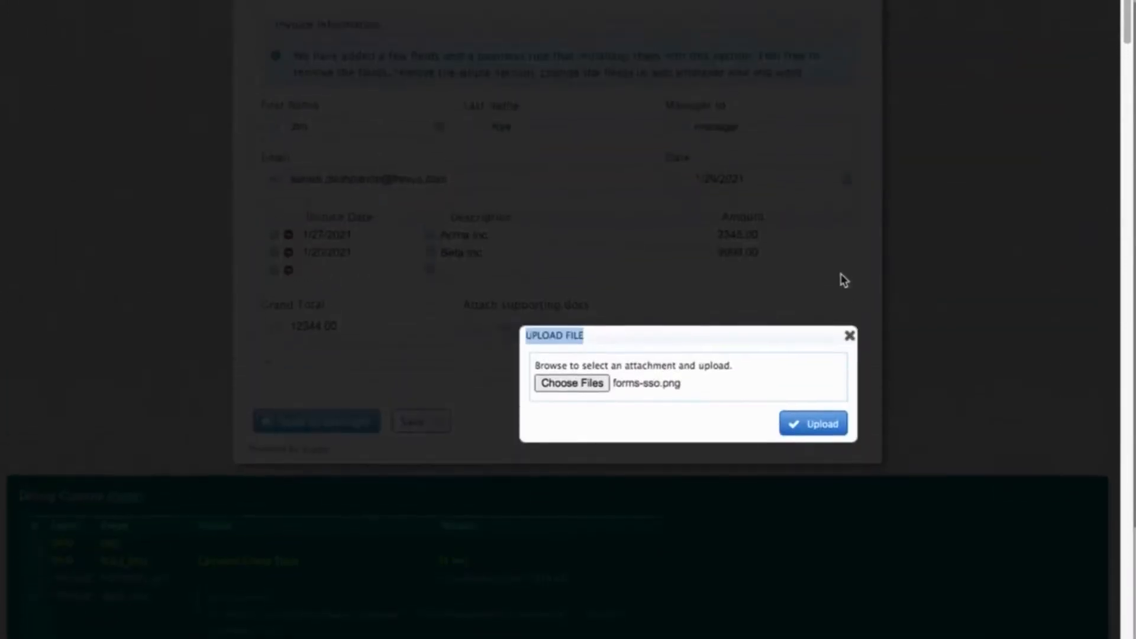
click(815, 385)
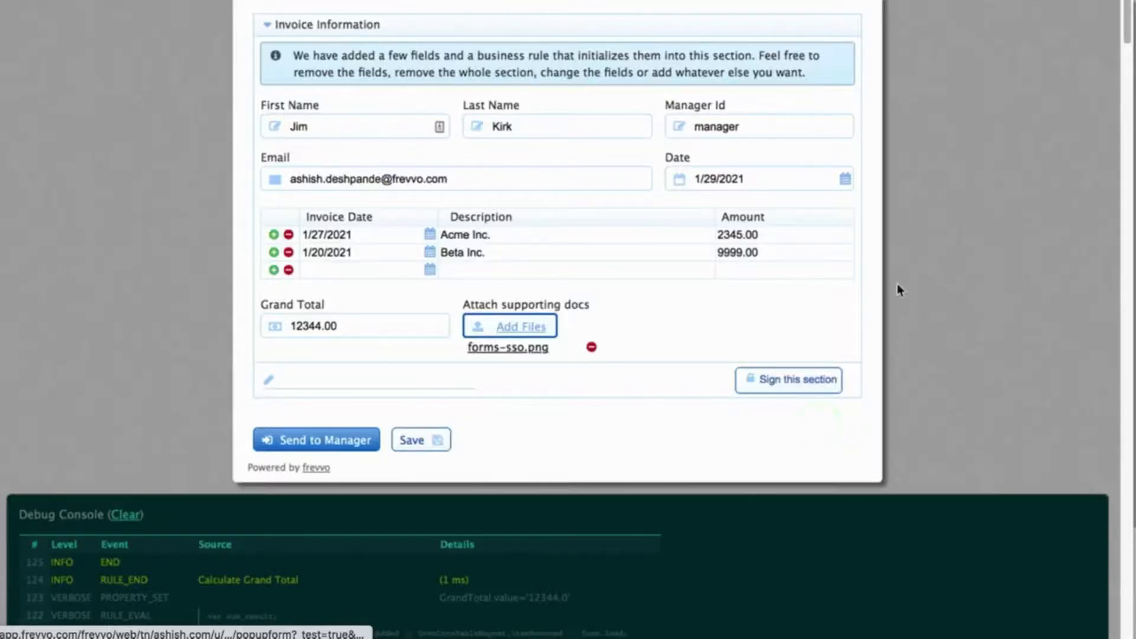
Step: Sign the Employee section and send the invoices to the manager for approval
scroll(897, 284, up, 1)
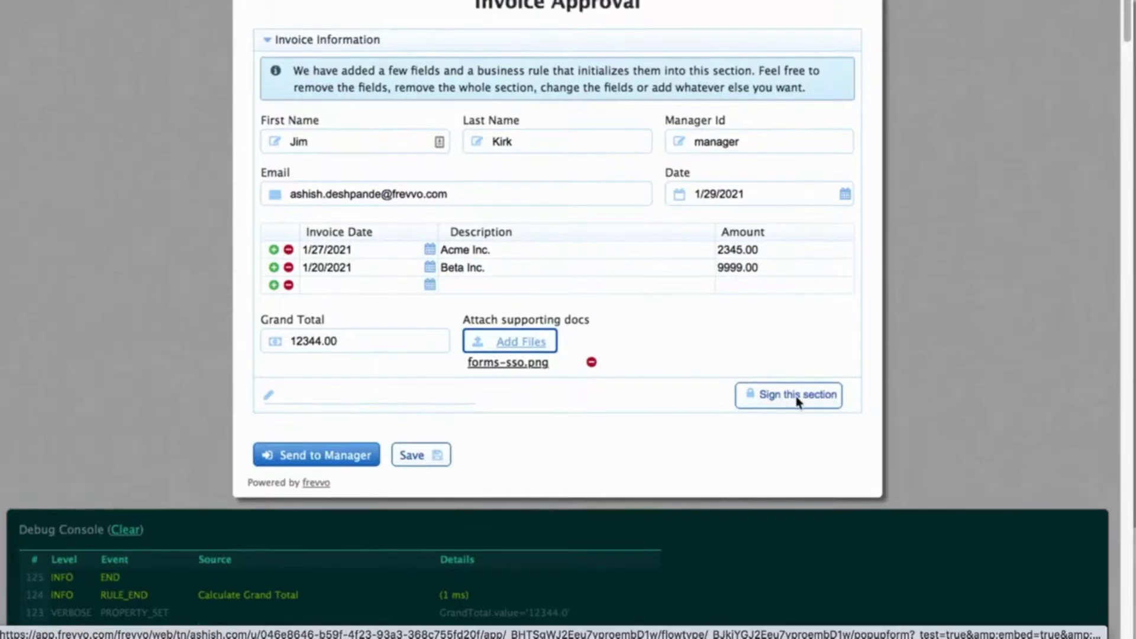
click(797, 398)
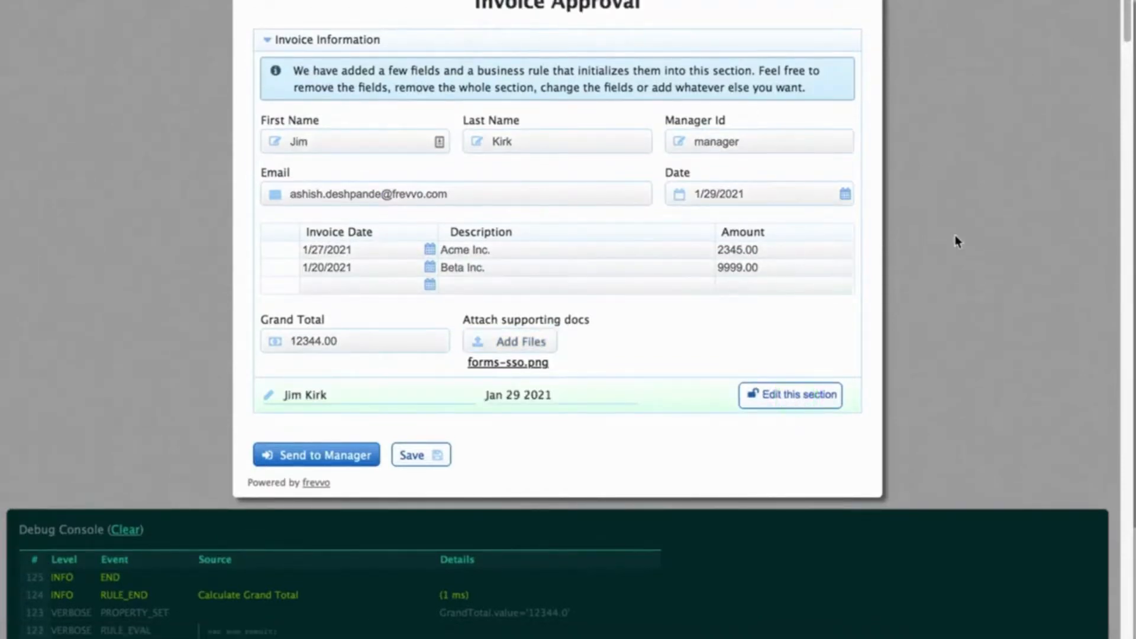
scroll(954, 236, up, 3)
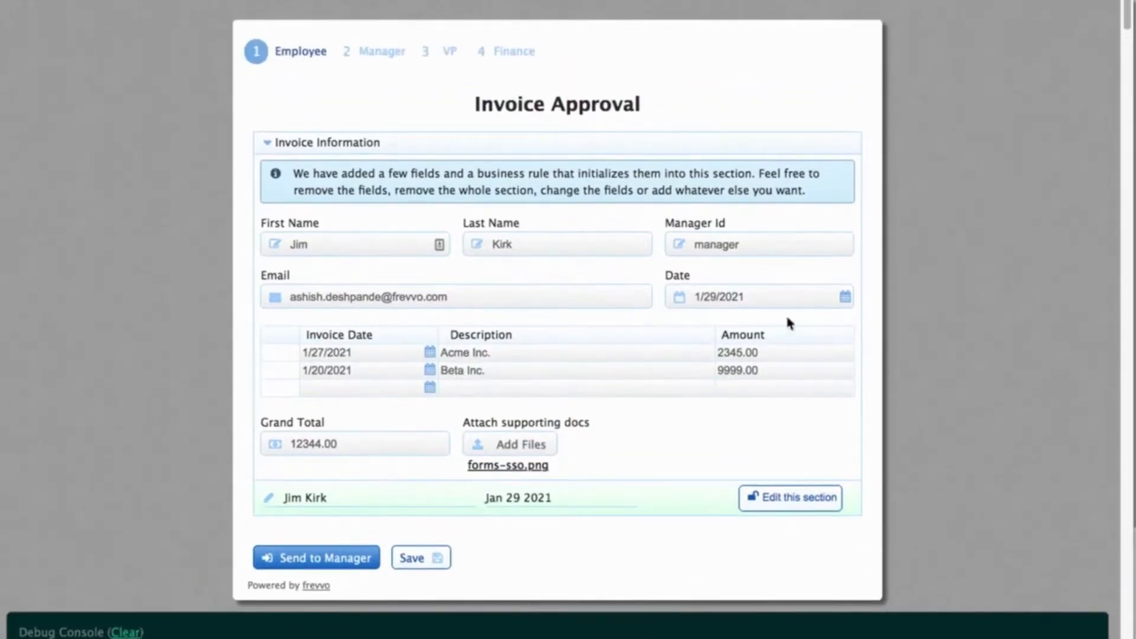
click(597, 351)
click(579, 374)
click(610, 426)
scroll(954, 460, down, 1)
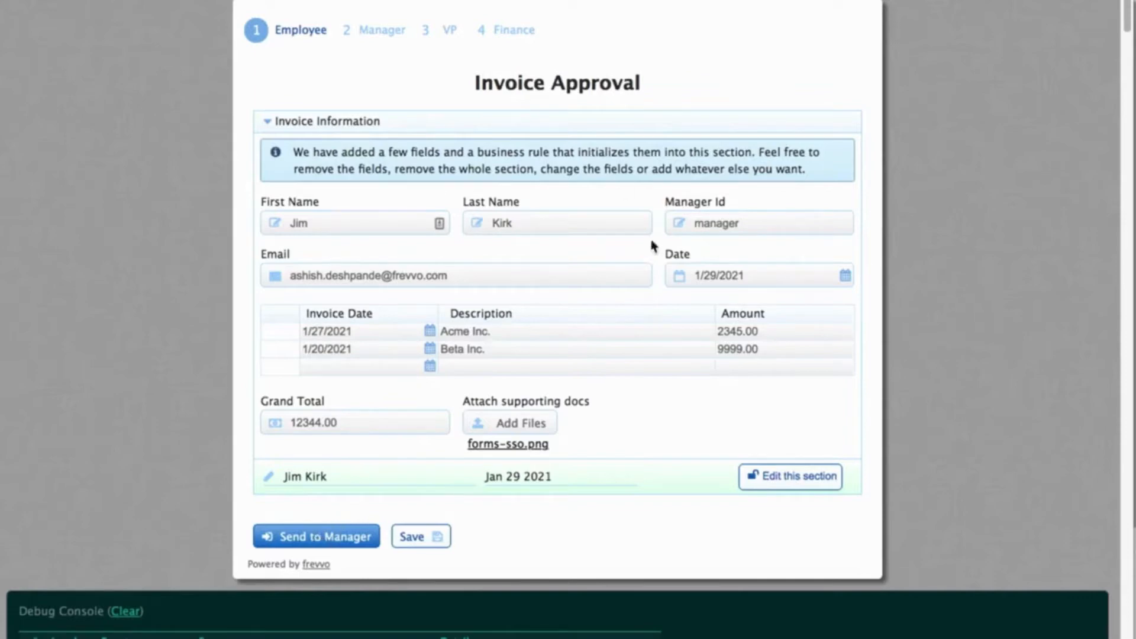
click(314, 537)
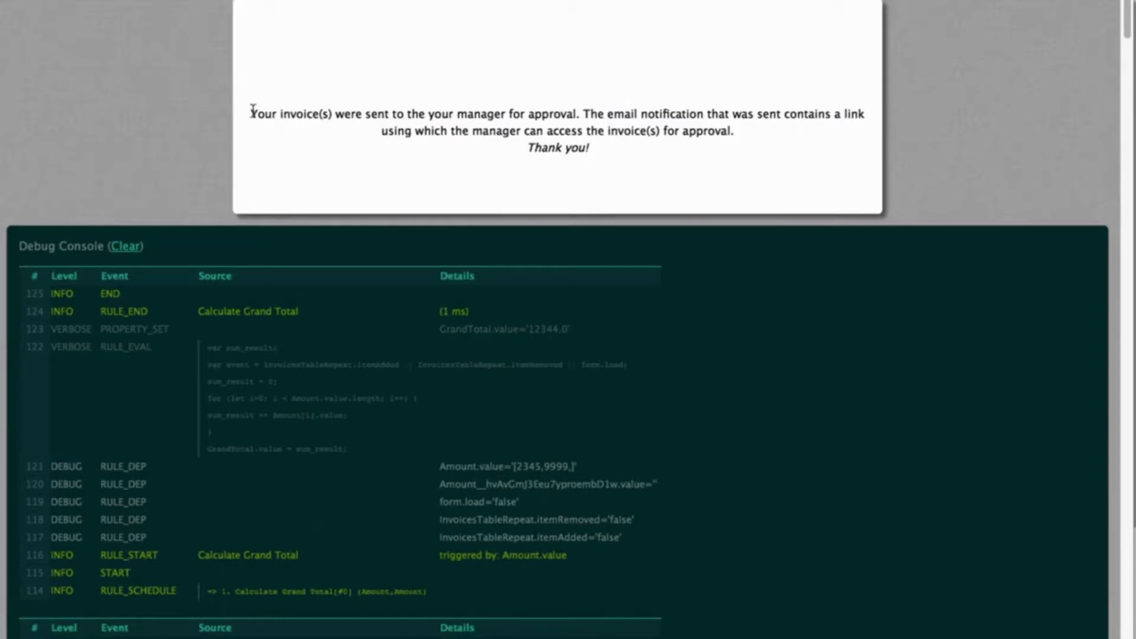
drag(252, 110, 639, 145)
click(639, 144)
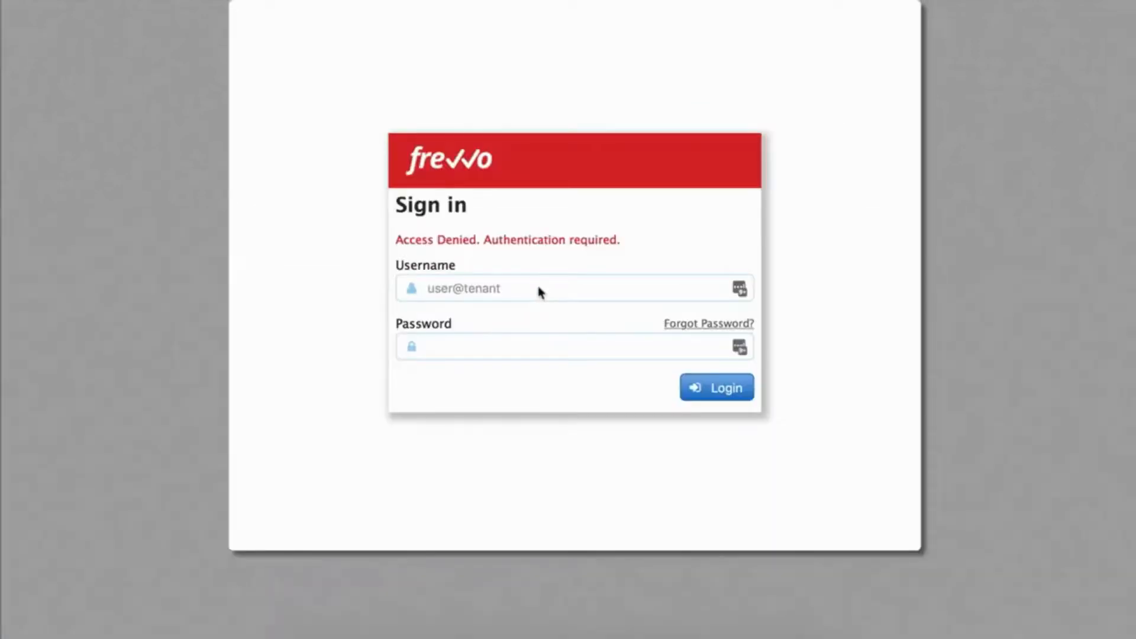
Step: Log in as the manager and open the pending invoice task
click(537, 285)
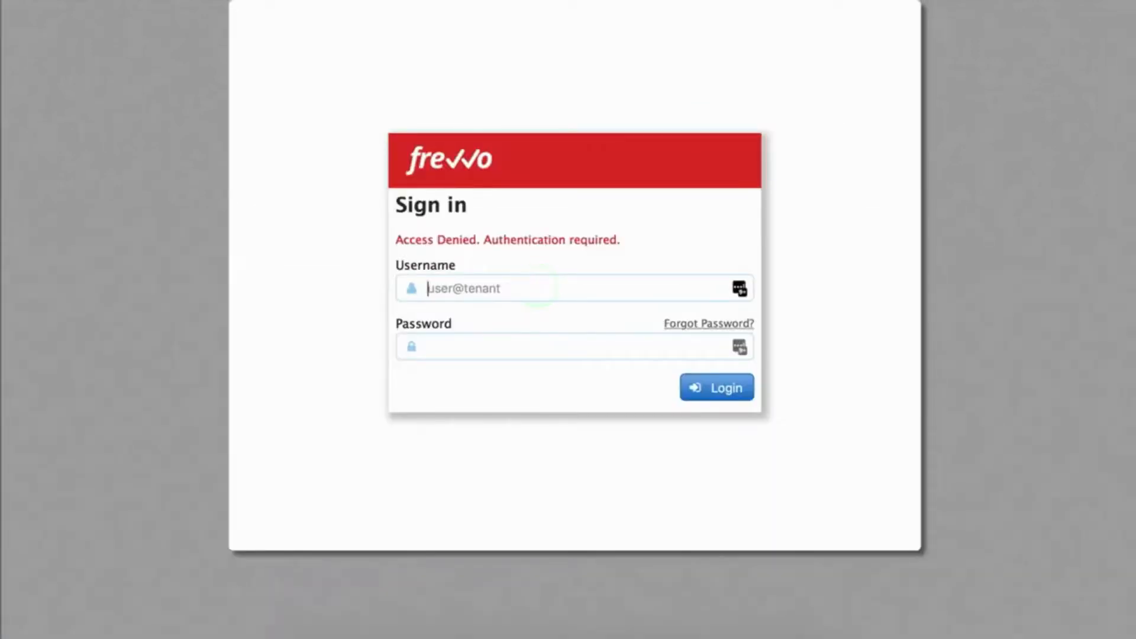
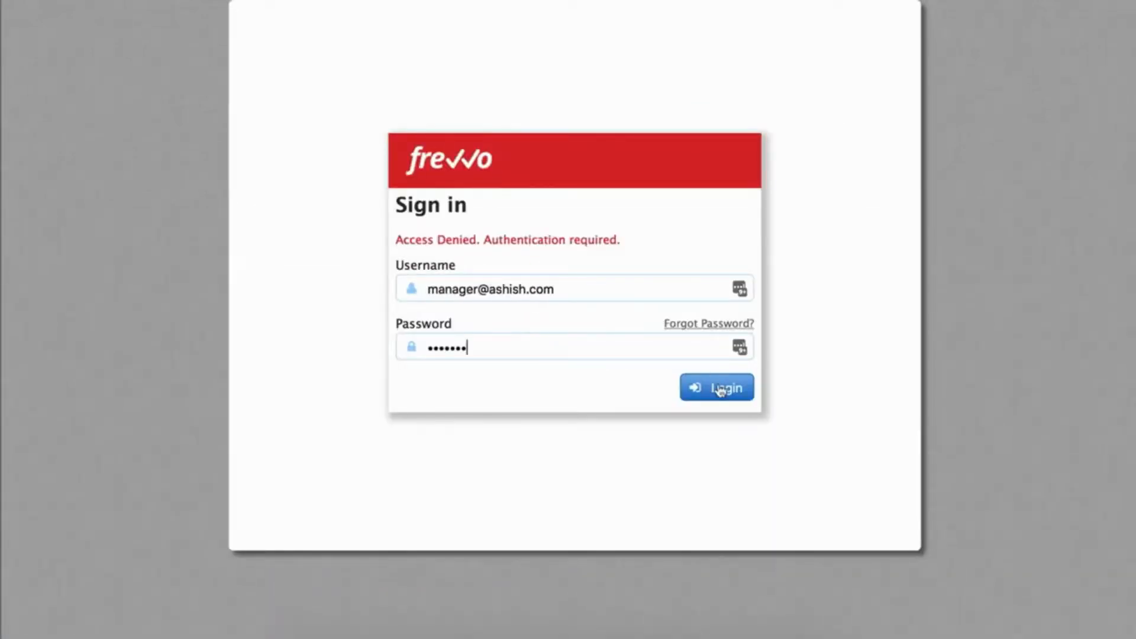
click(719, 385)
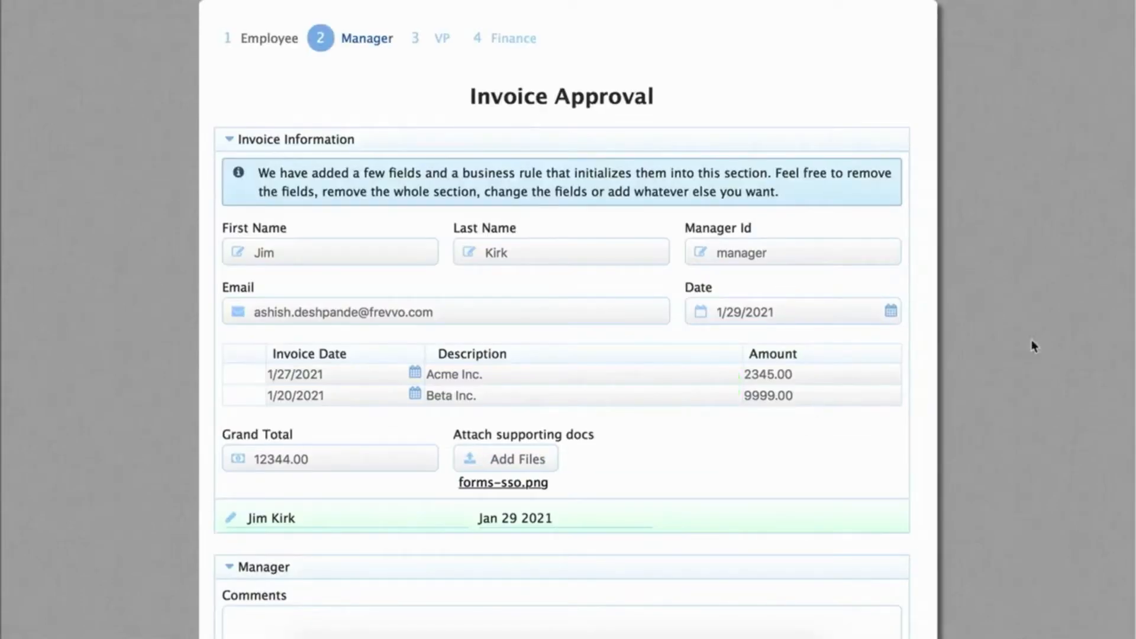
scroll(1044, 353, down, 2)
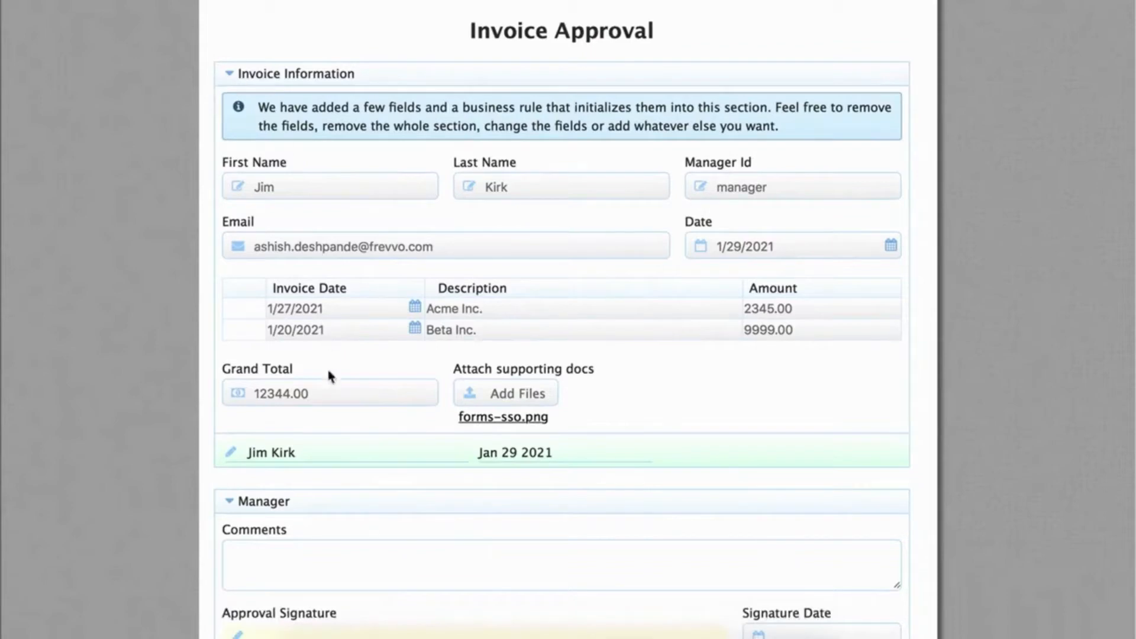
click(351, 250)
click(502, 309)
click(629, 381)
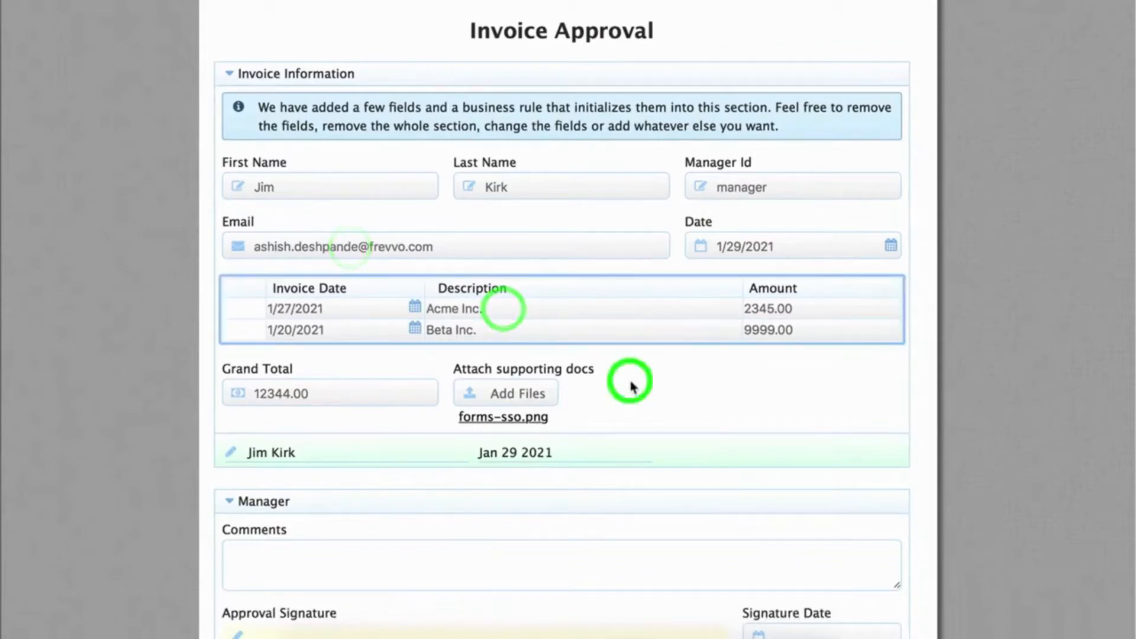
scroll(630, 385, down, 5)
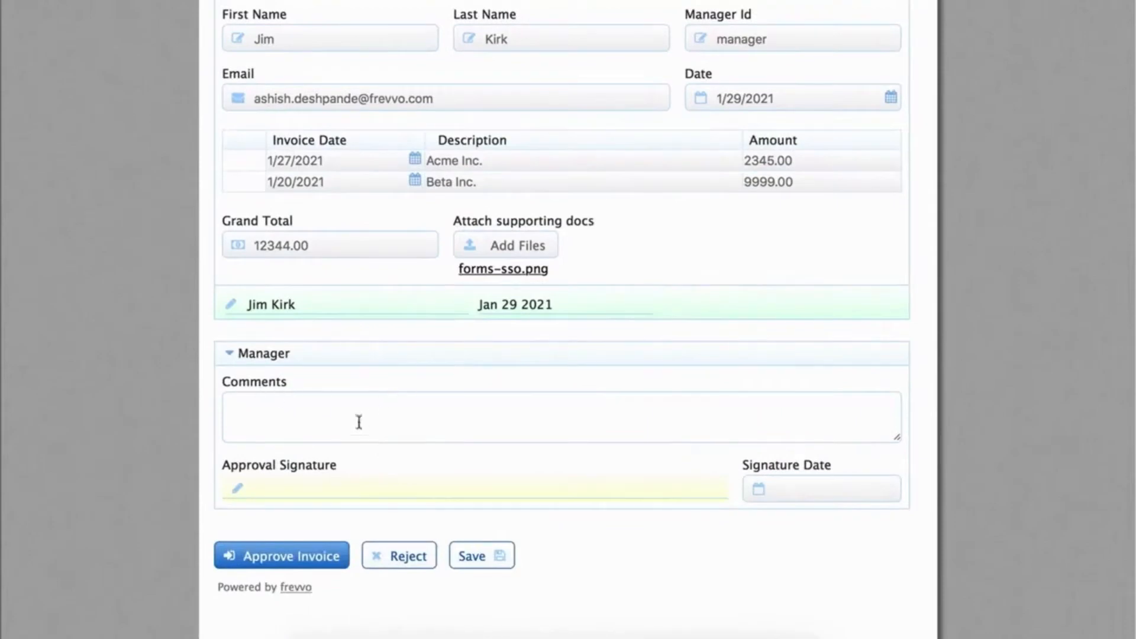
Step: Enter the comment 'We need this stuff', then start and abandon a rejection to the employee
click(350, 418)
text(We need this stuff)
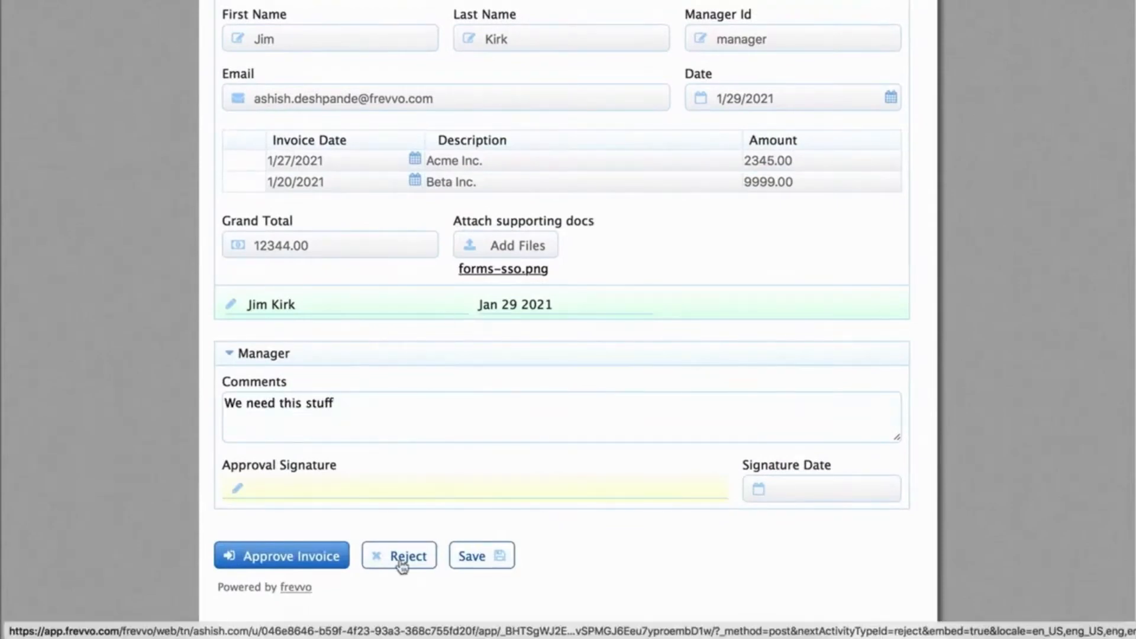
click(399, 556)
click(529, 304)
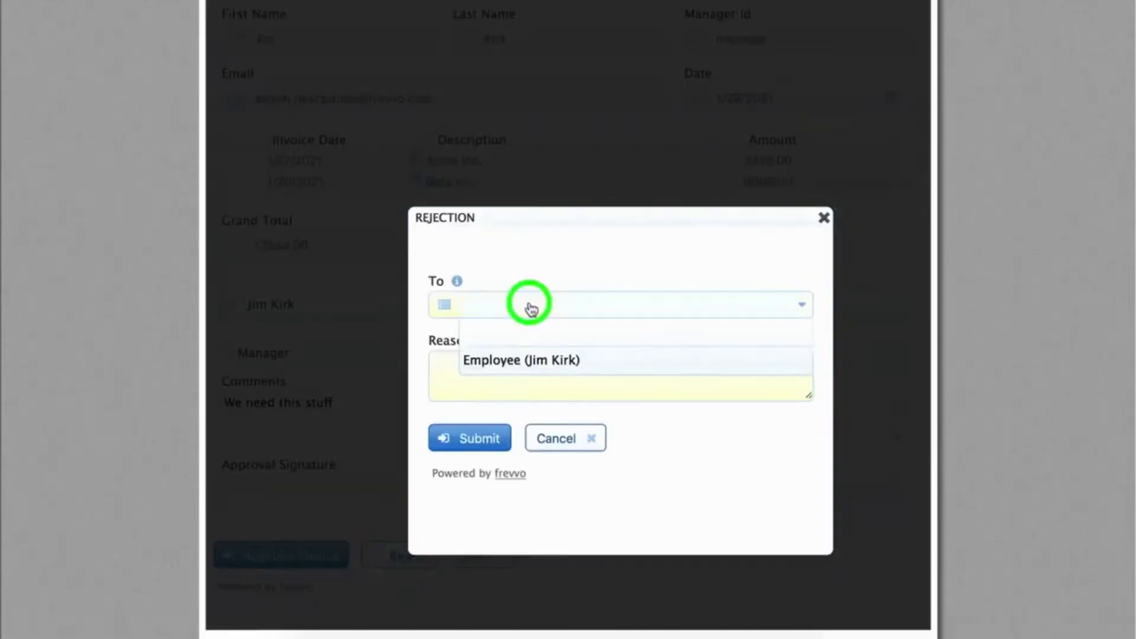
click(509, 360)
click(521, 371)
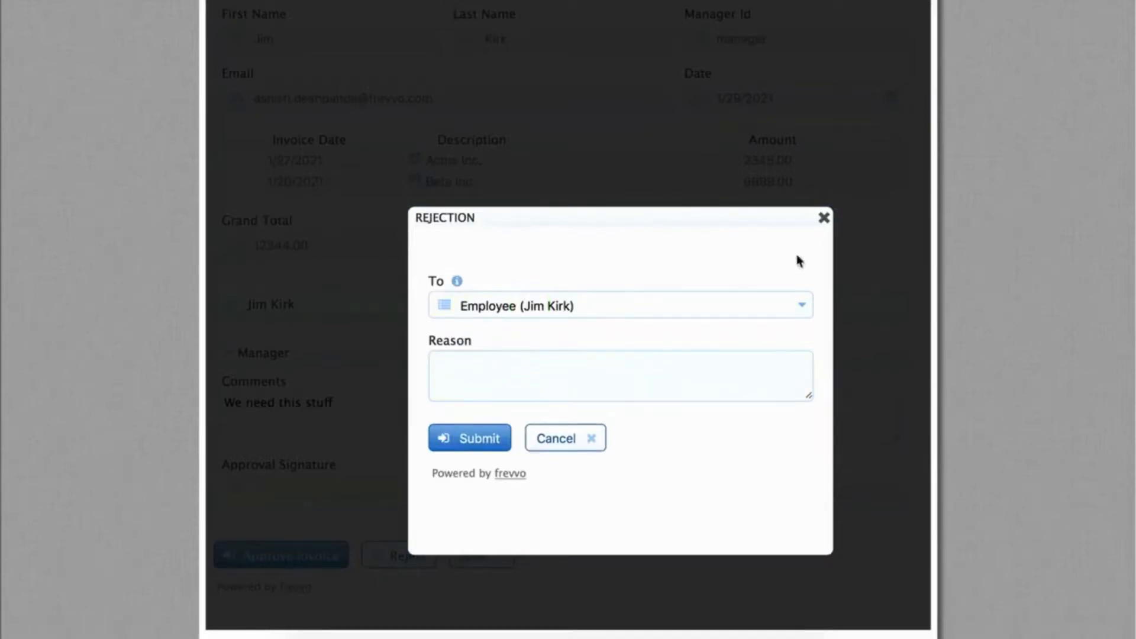
click(823, 221)
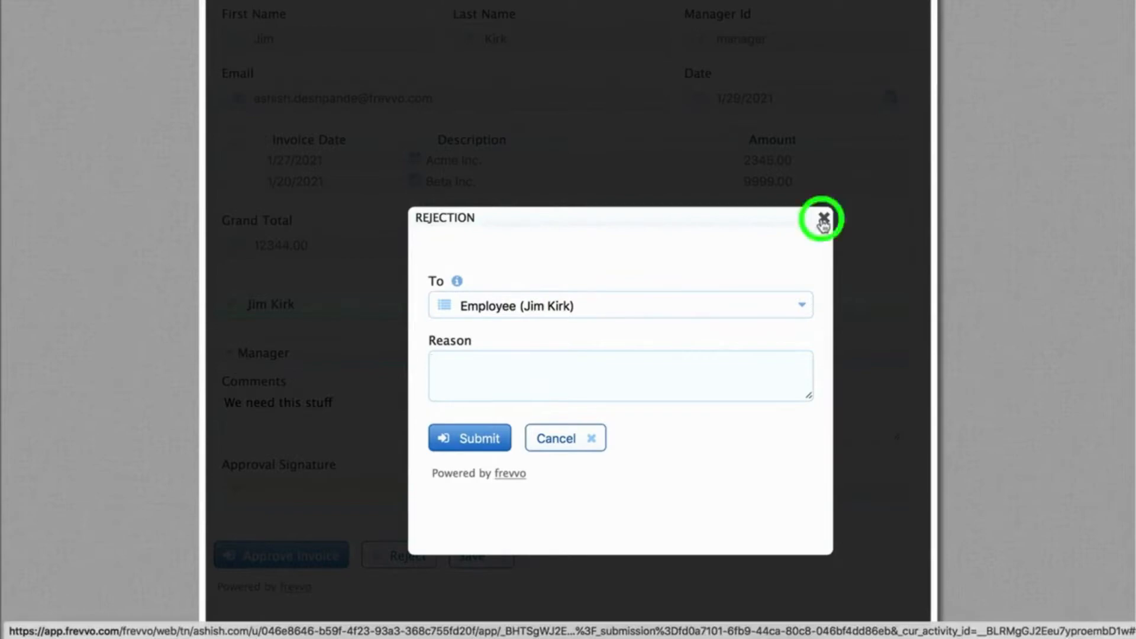
Step: Draw the manager's approval signature and approve the invoice on to the VP
click(318, 491)
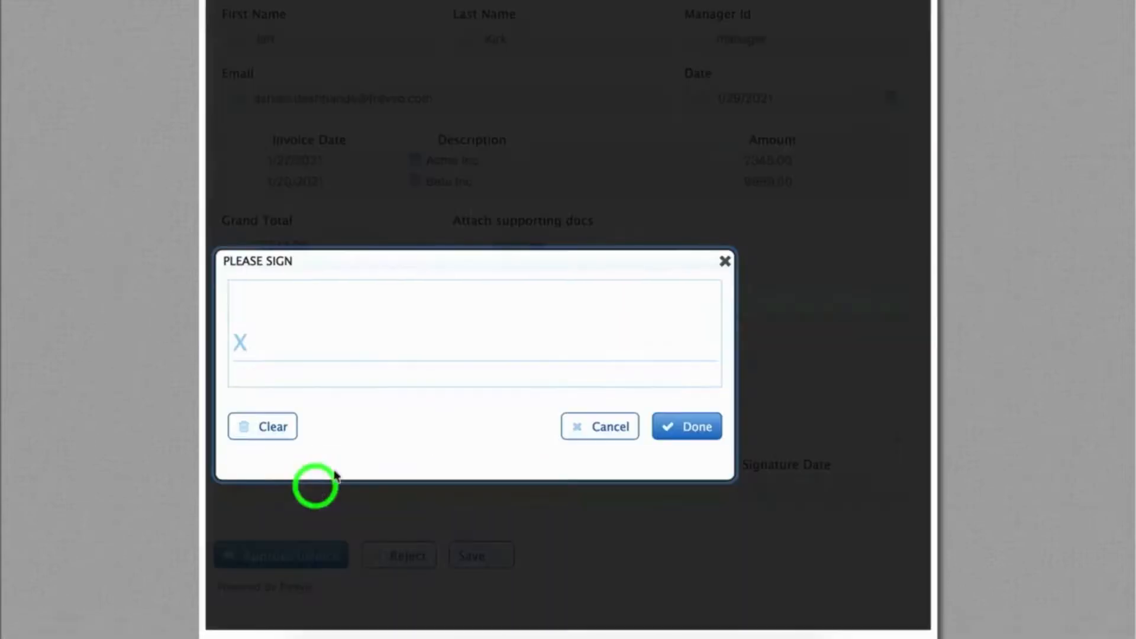
mouse_move(290, 349)
mouse_down()
mouse_move(319, 314)
mouse_move(445, 317)
mouse_up()
drag(518, 341, 562, 313)
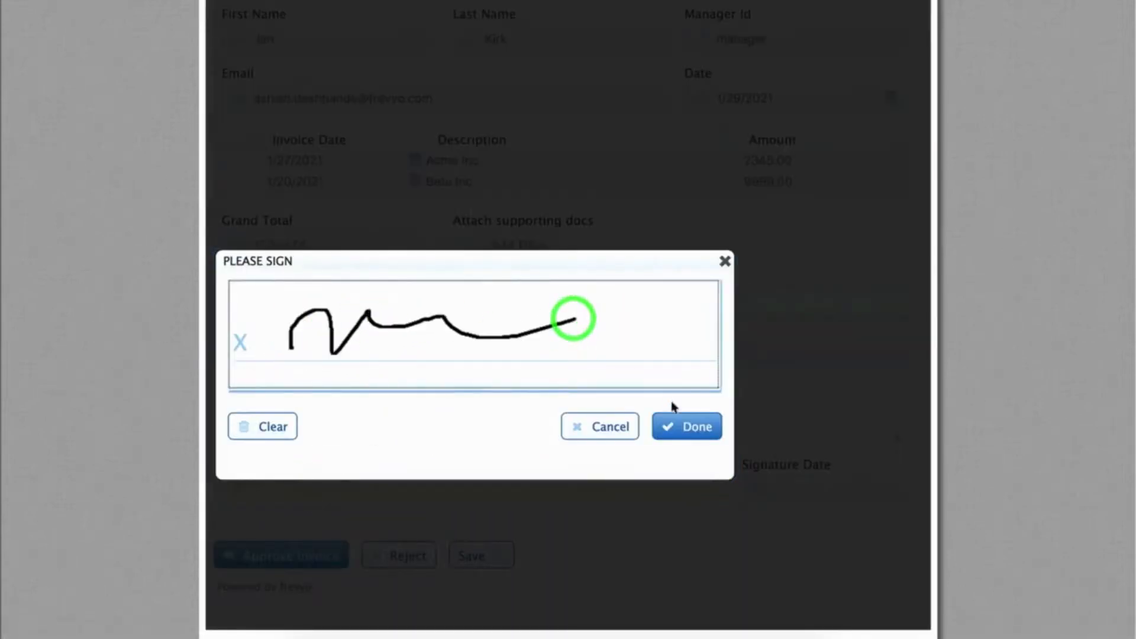
click(677, 416)
click(287, 557)
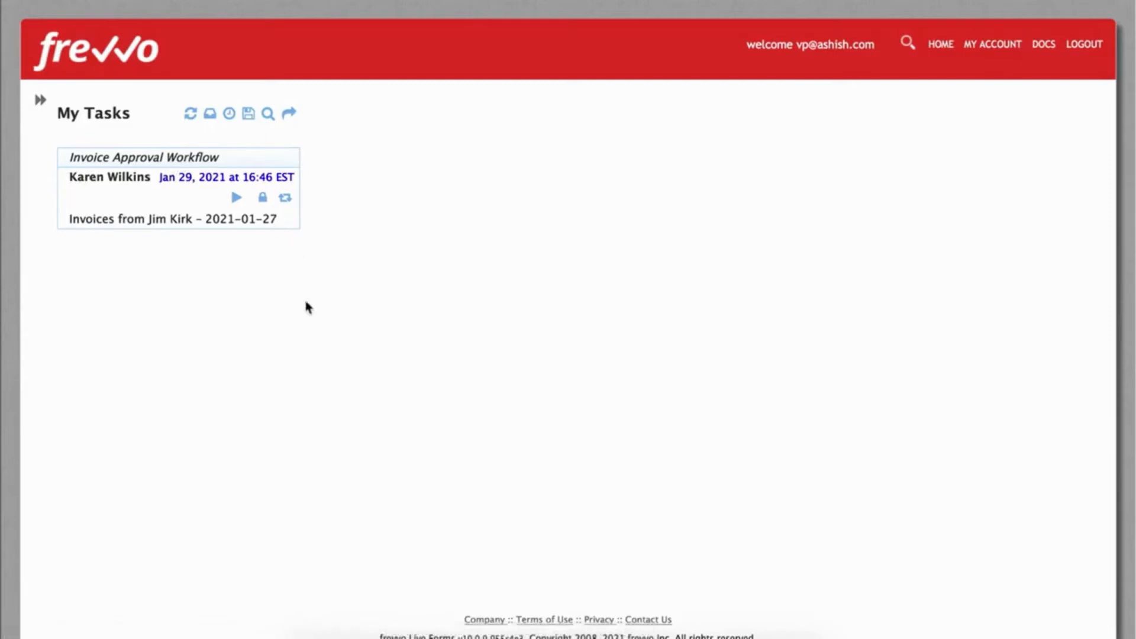
Step: Check the pending invoice's audit trail, open the task, and expand the Manager section
click(284, 200)
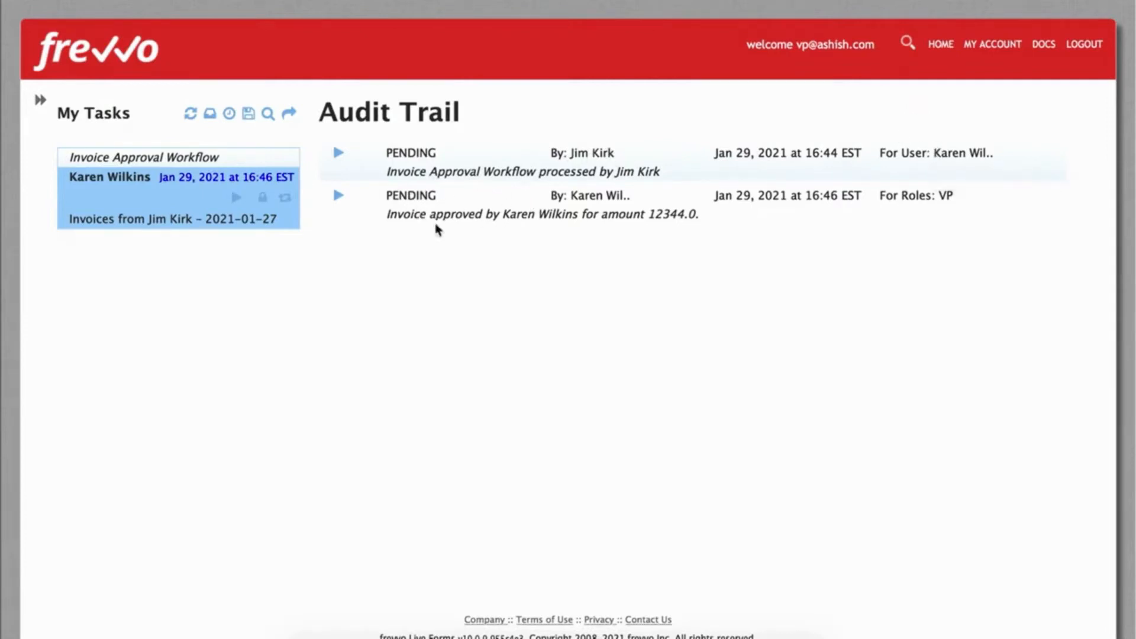
click(236, 197)
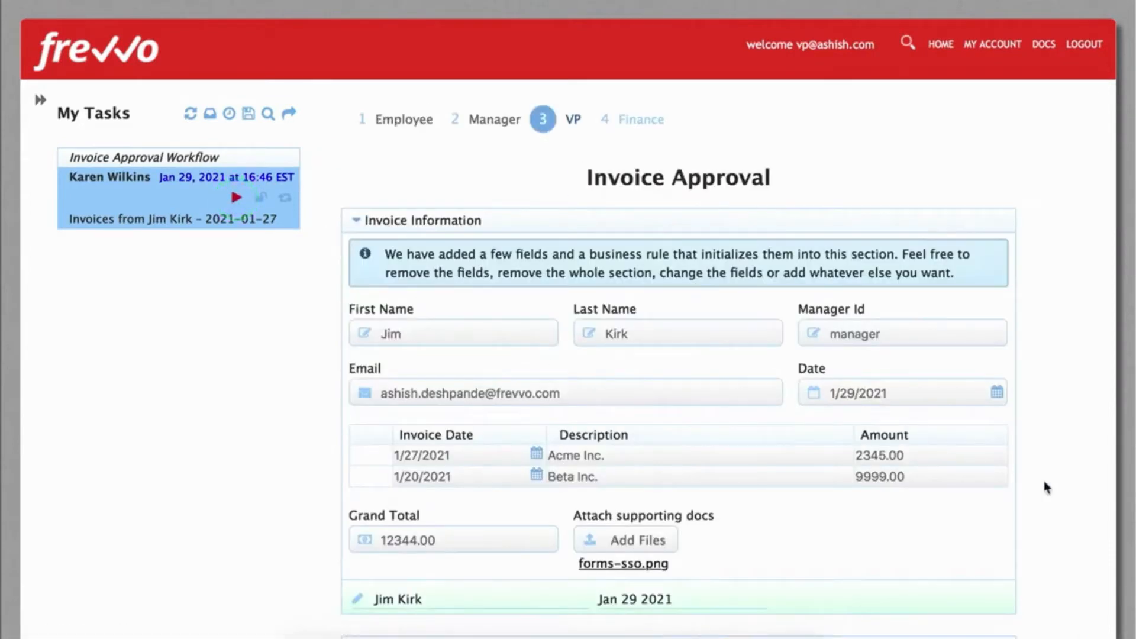
scroll(1044, 484, down, 5)
scroll(1044, 486, down, 3)
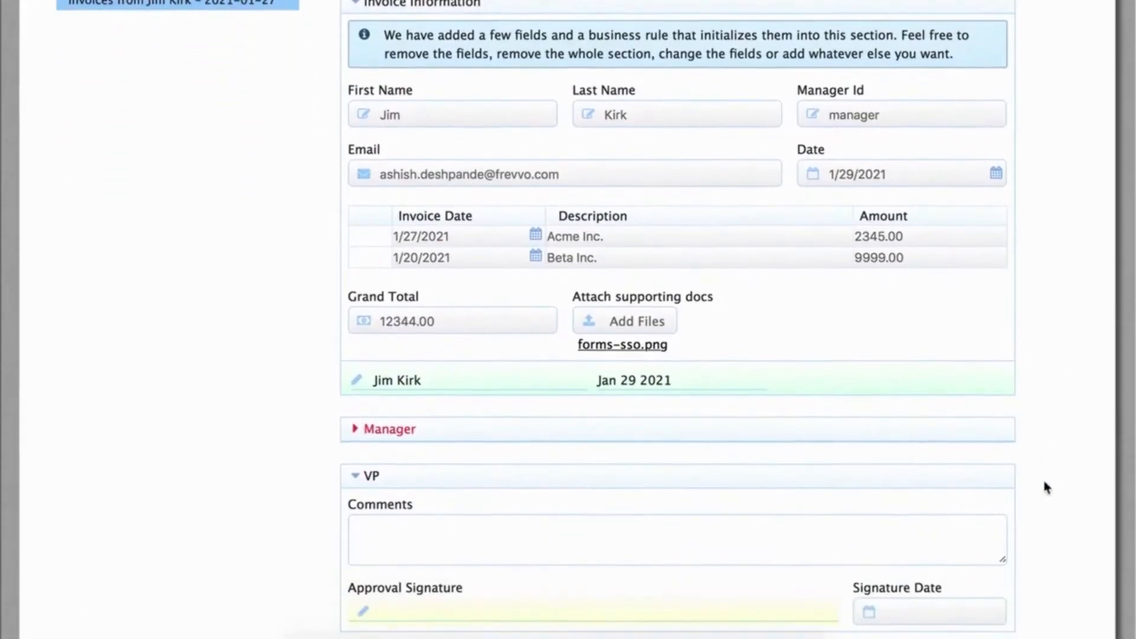
click(353, 383)
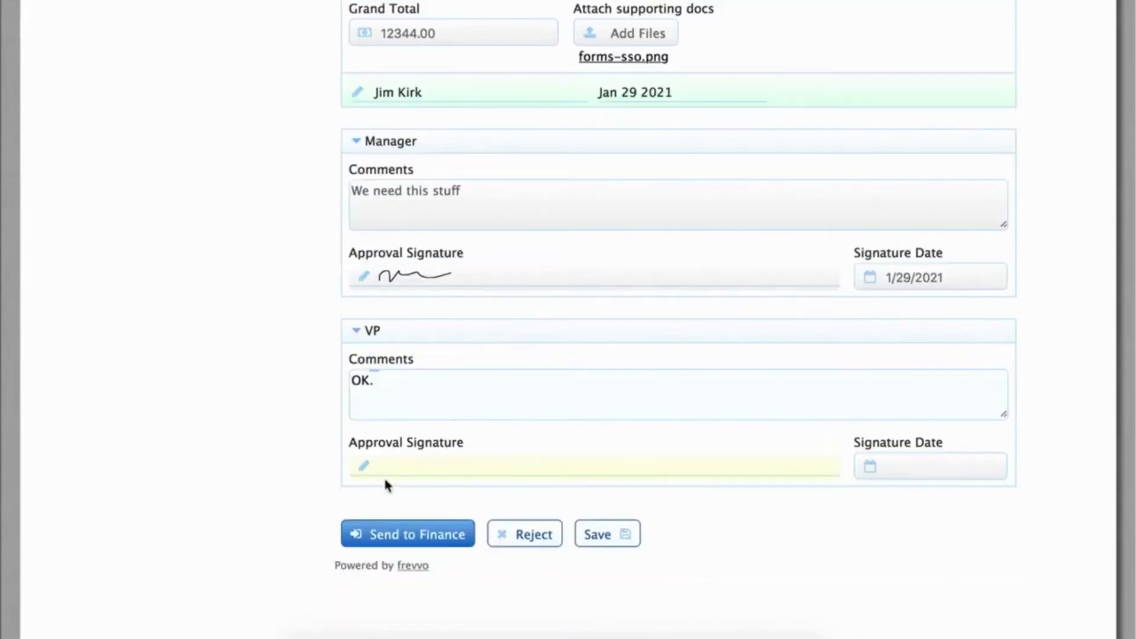
Step: Draw the VP signature and send the approved invoice to Finance
click(404, 469)
drag(243, 317, 533, 330)
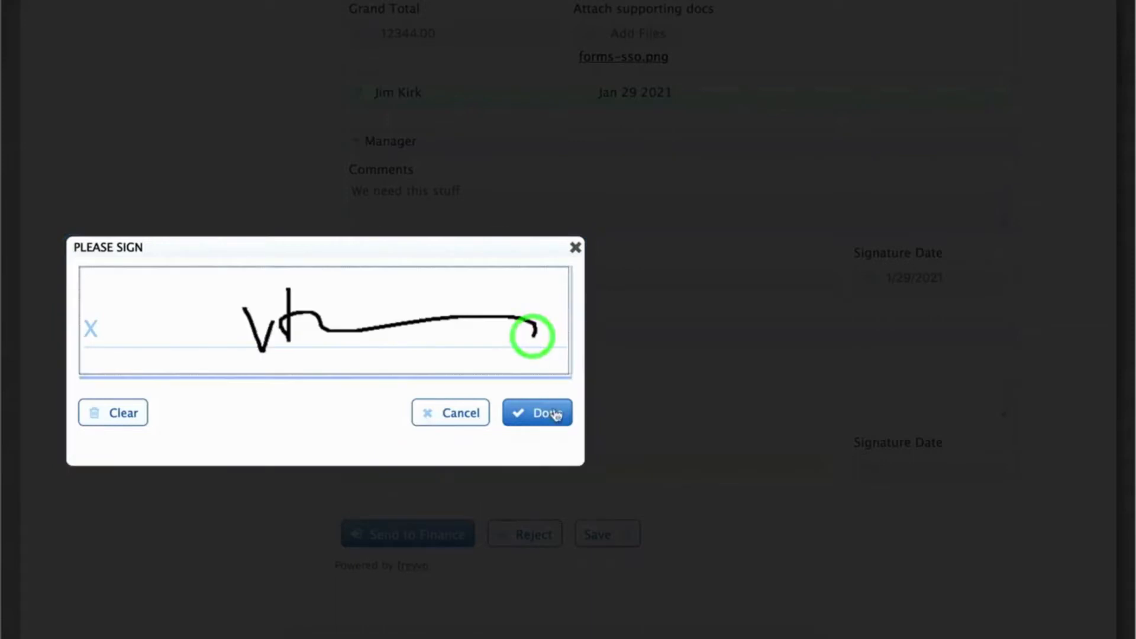
click(553, 410)
click(414, 536)
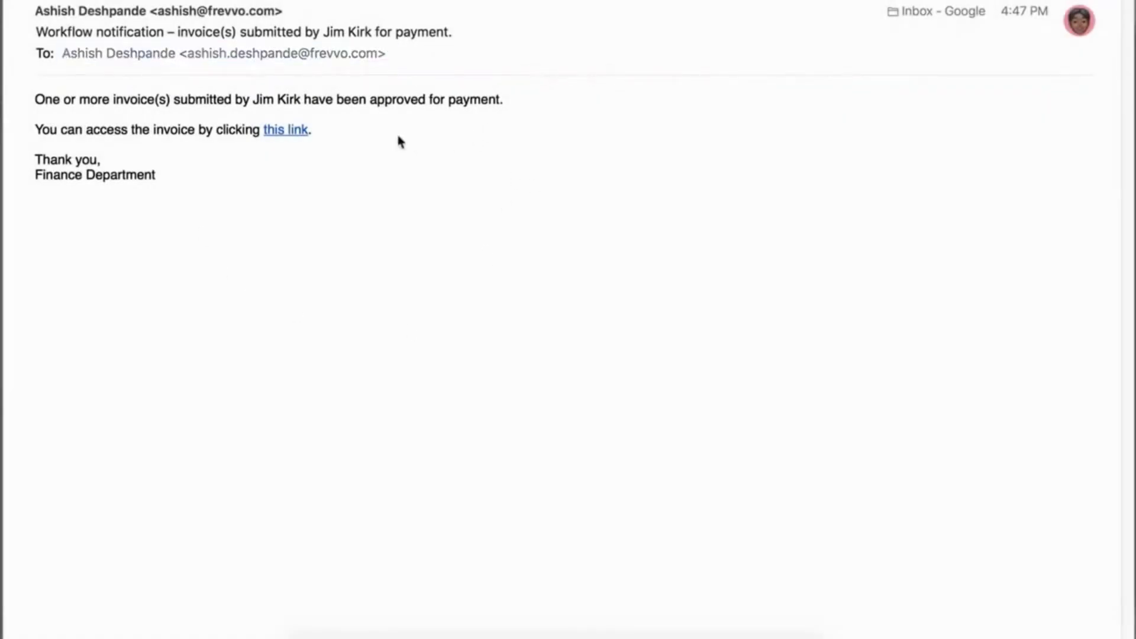
Step: Open the invoice from the notification email and review the Manager and VP sections
click(281, 132)
scroll(990, 379, down, 5)
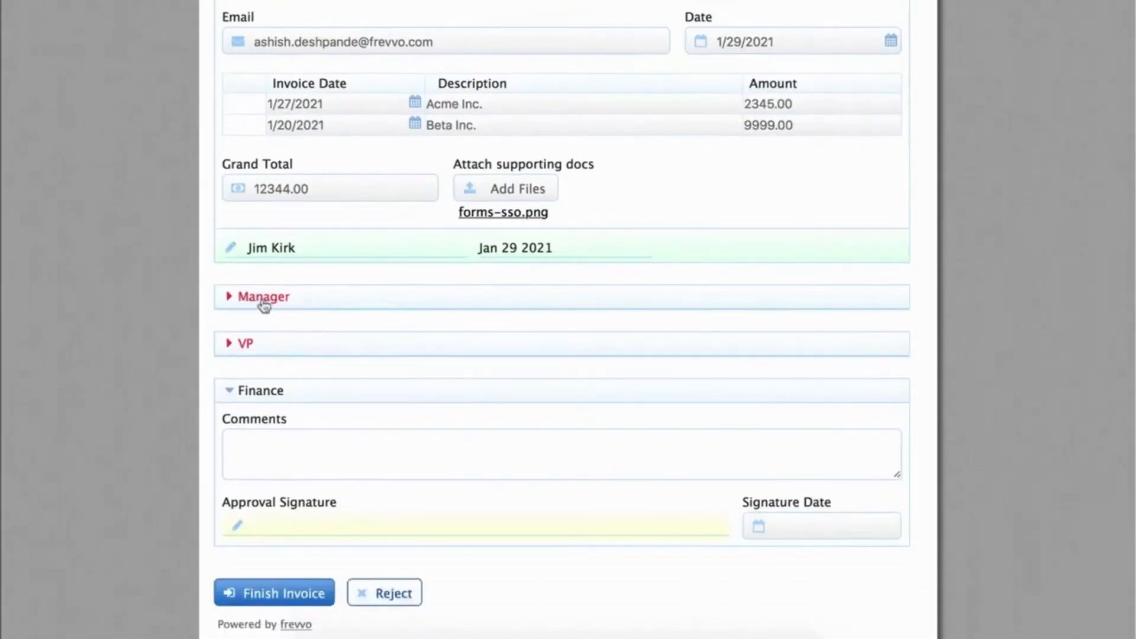
click(254, 297)
click(254, 297)
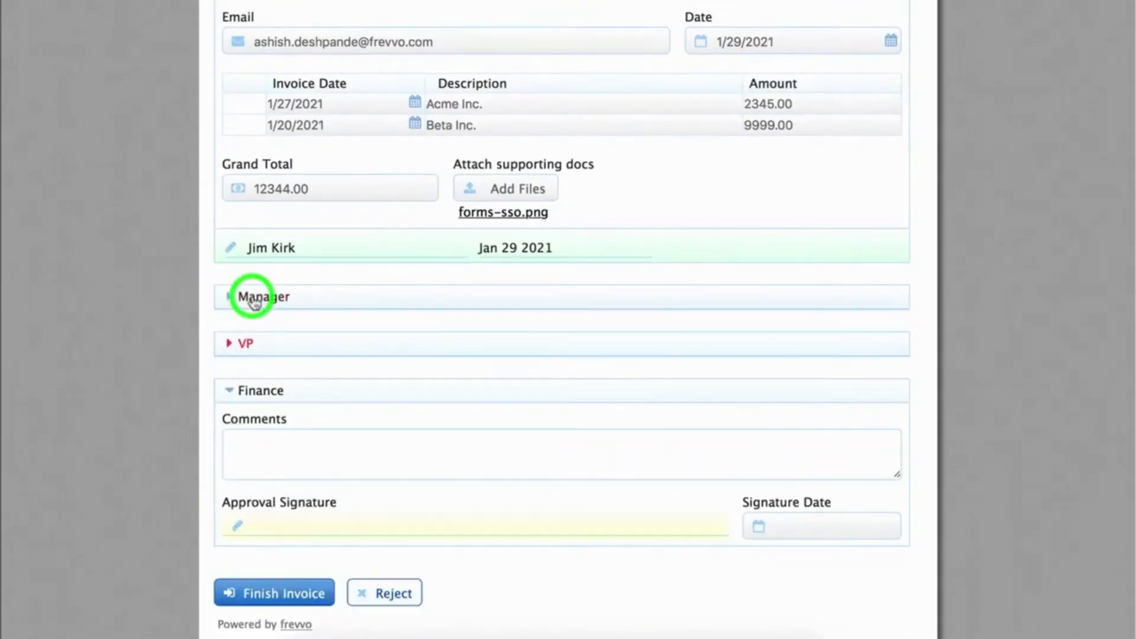
click(246, 344)
click(246, 344)
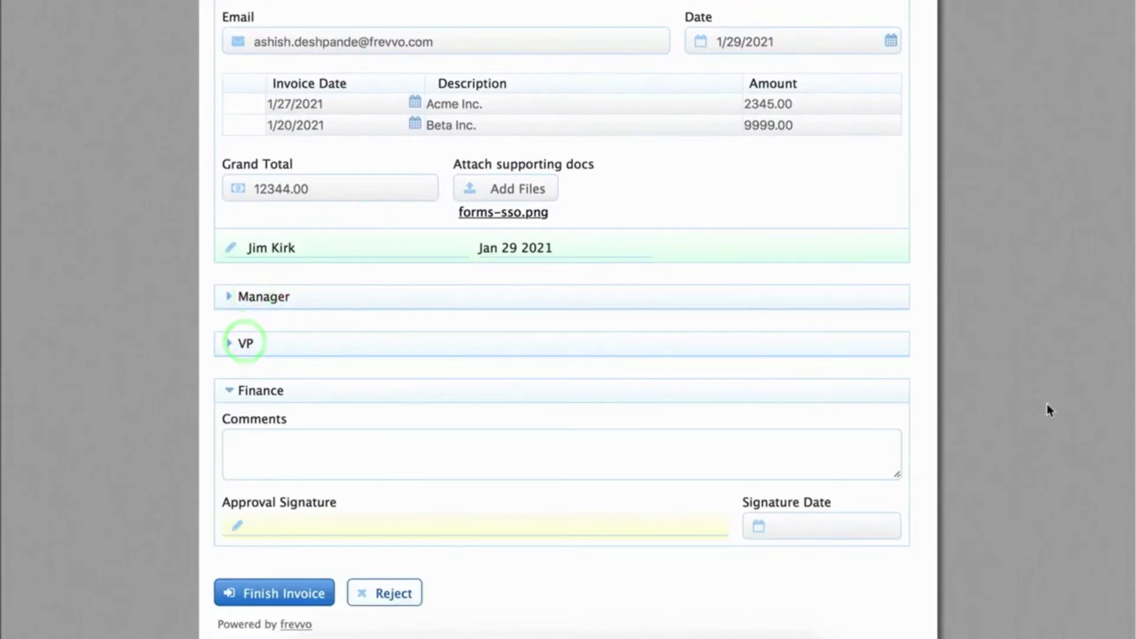
Step: Comment 'Paid on 1/29', draw the Finance signature, and finish the invoice
click(378, 436)
text(Paid on 1/29)
click(286, 488)
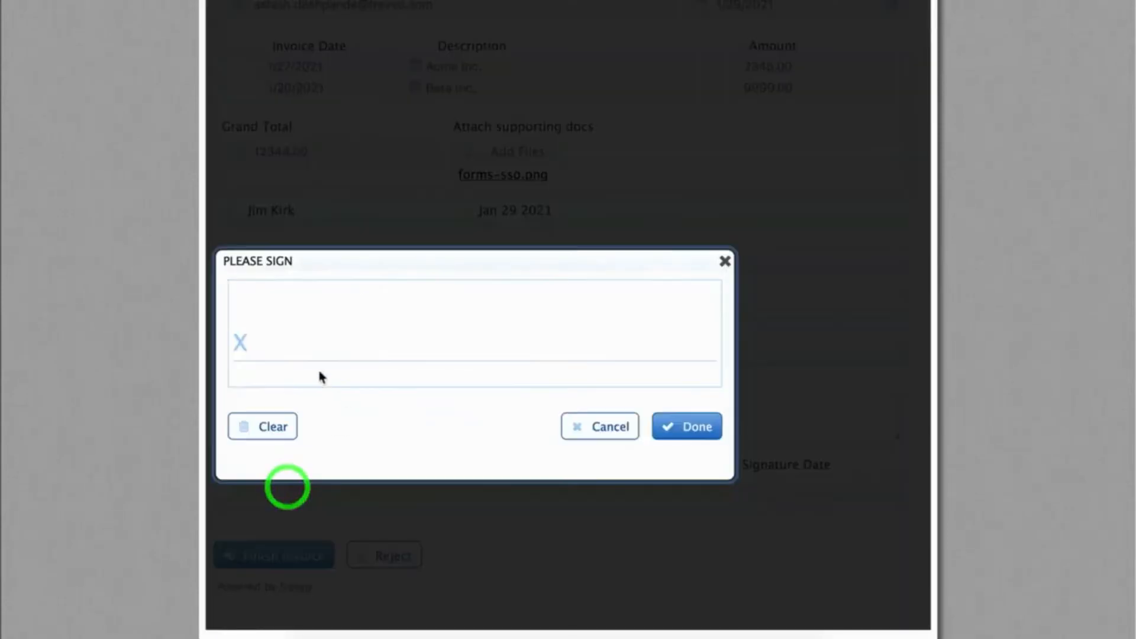
drag(287, 315, 487, 333)
click(684, 428)
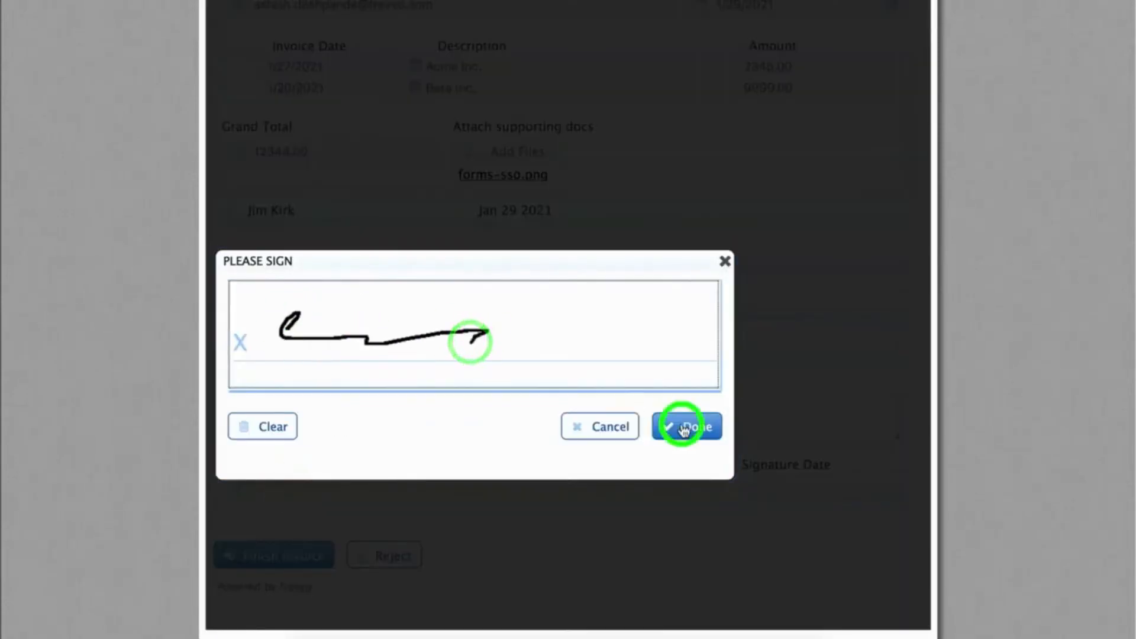
click(275, 552)
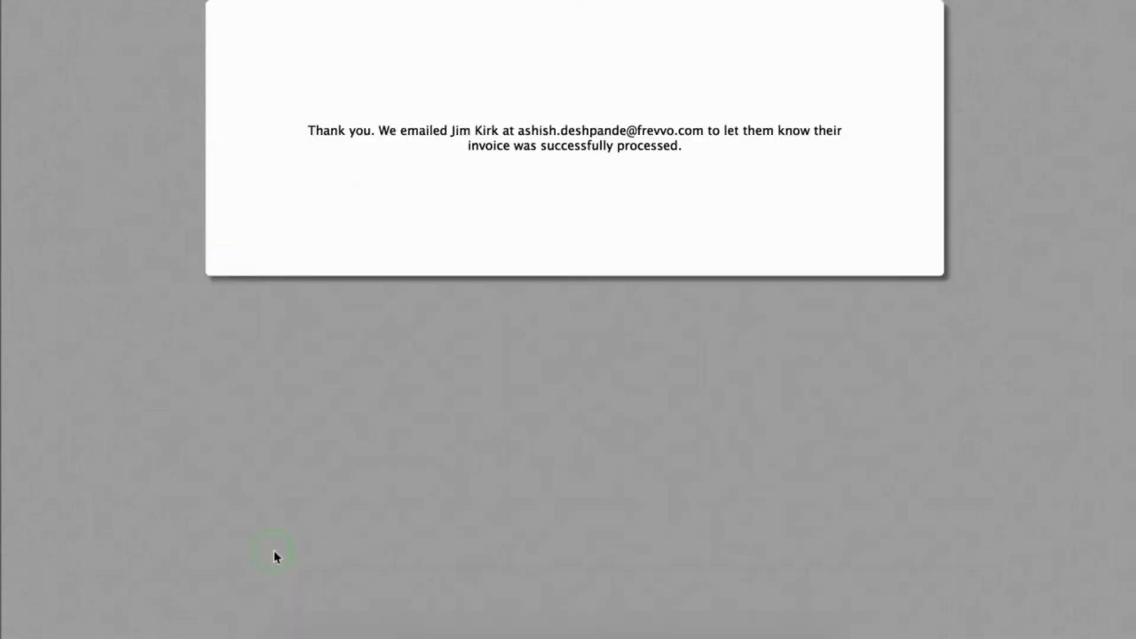
drag(563, 106, 715, 147)
click(738, 193)
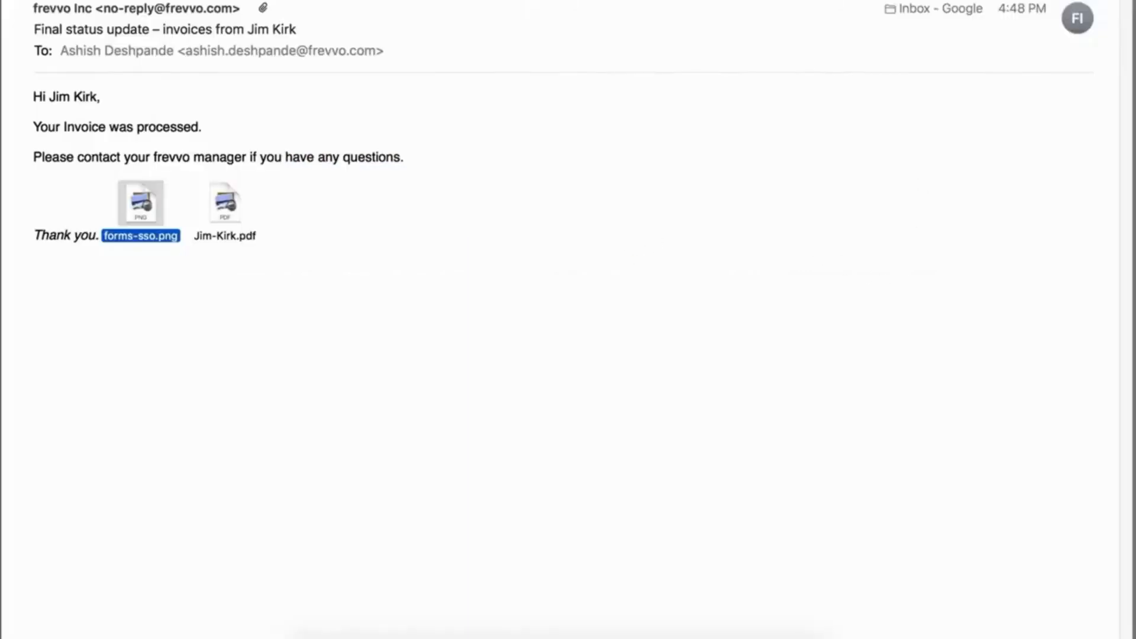
Step: Open the invoice PDF attached to the Final status update email in Preview
scroll(577, 157, up, 1)
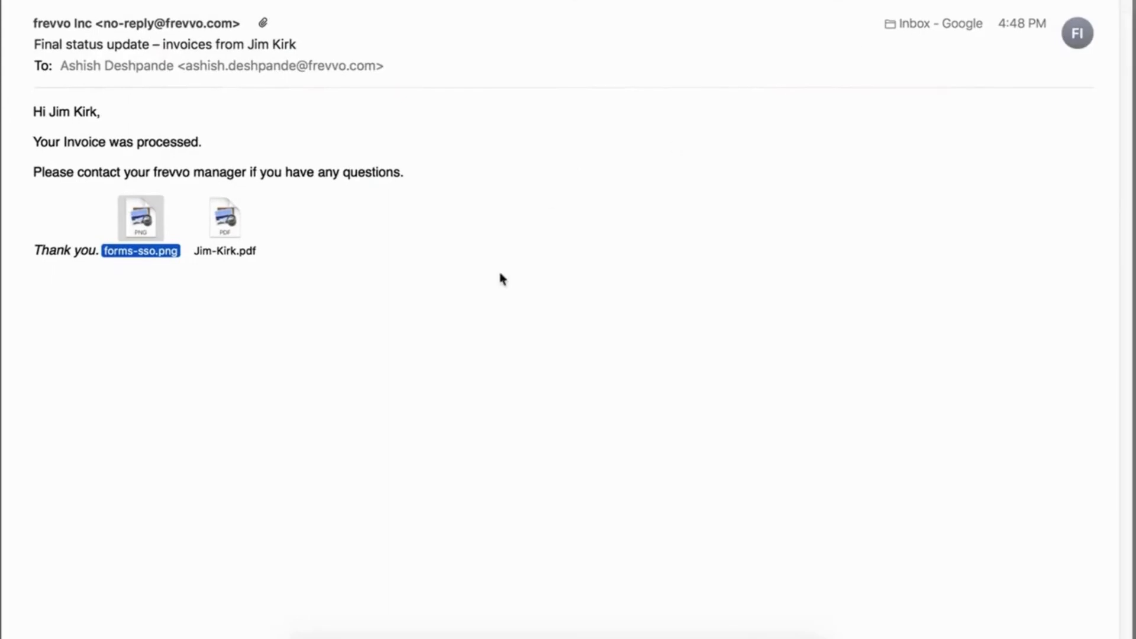
double_click(225, 226)
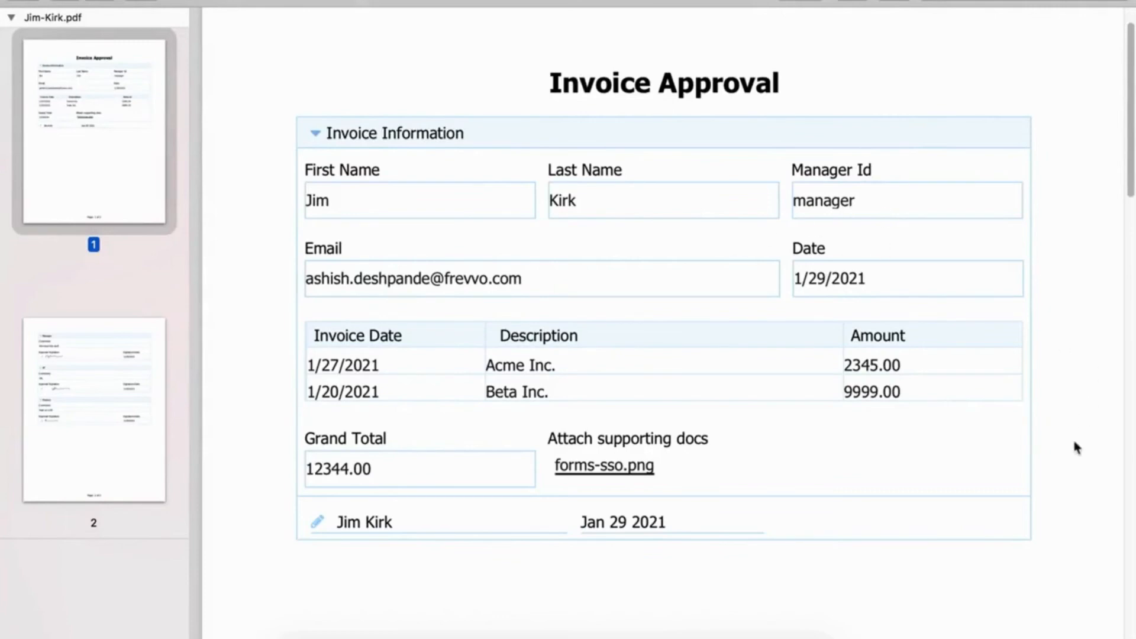
scroll(1075, 445, down, 10)
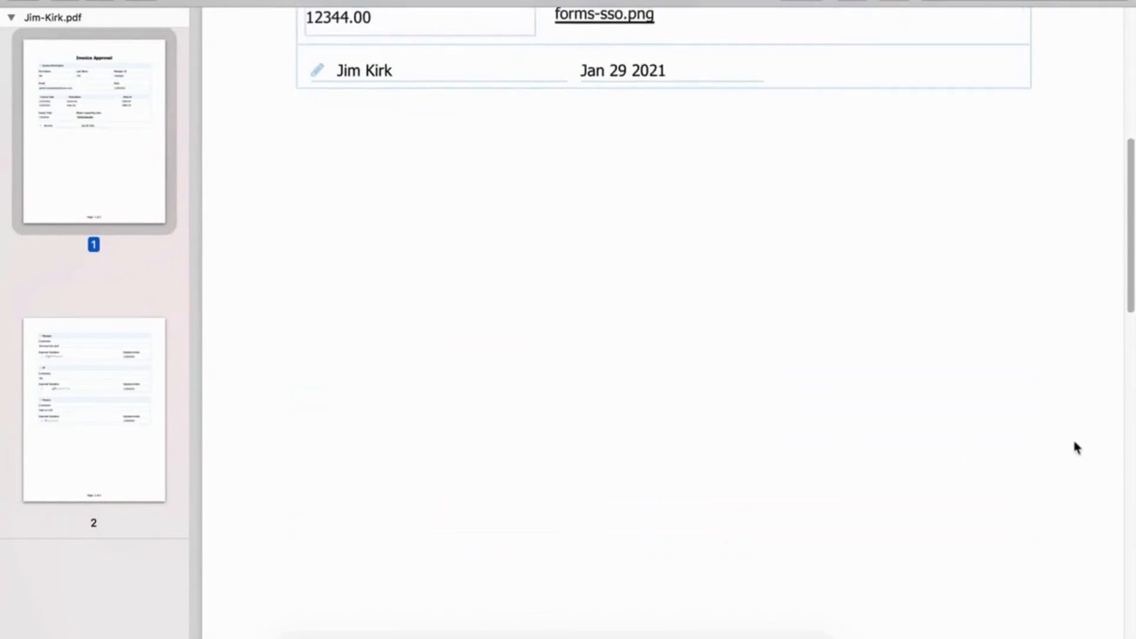
scroll(1076, 447, down, 1)
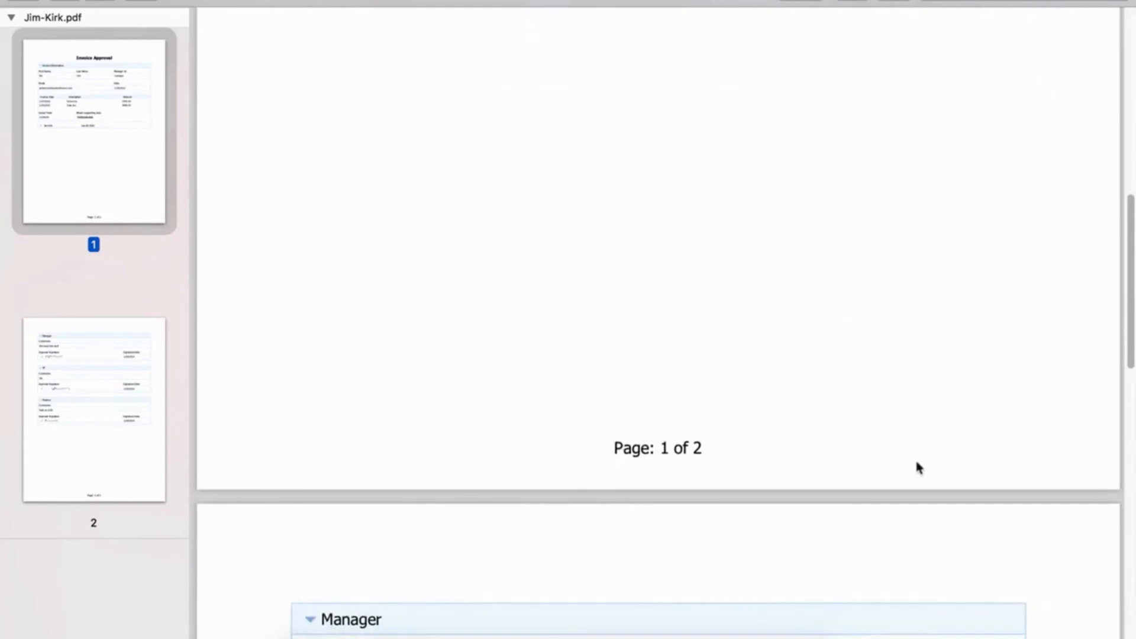
scroll(968, 500, down, 10)
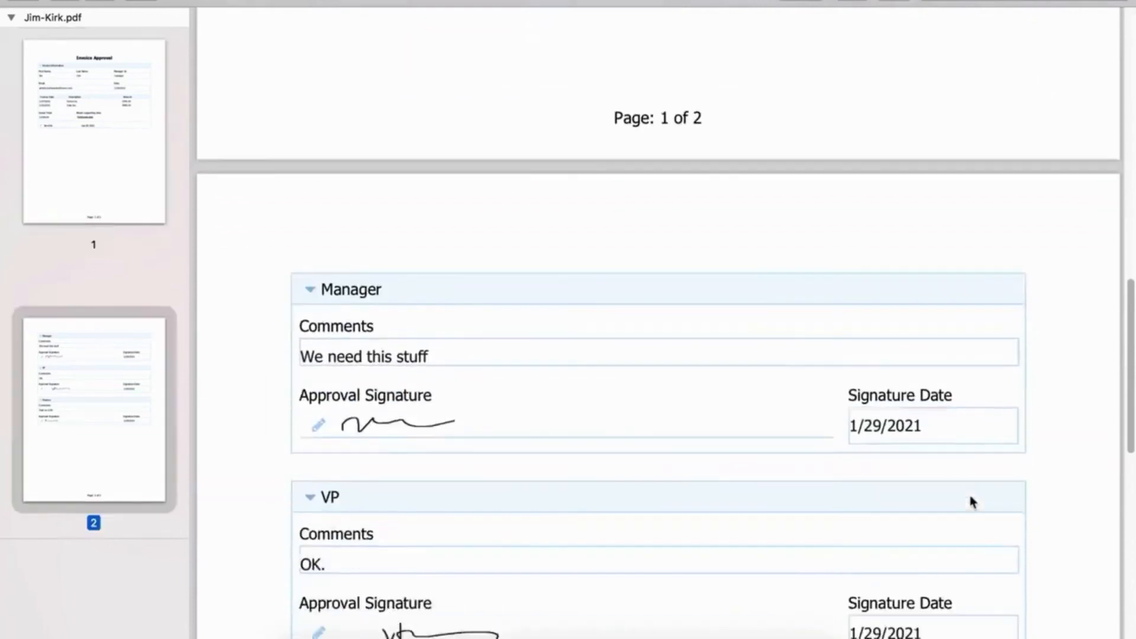
scroll(970, 502, down, 12)
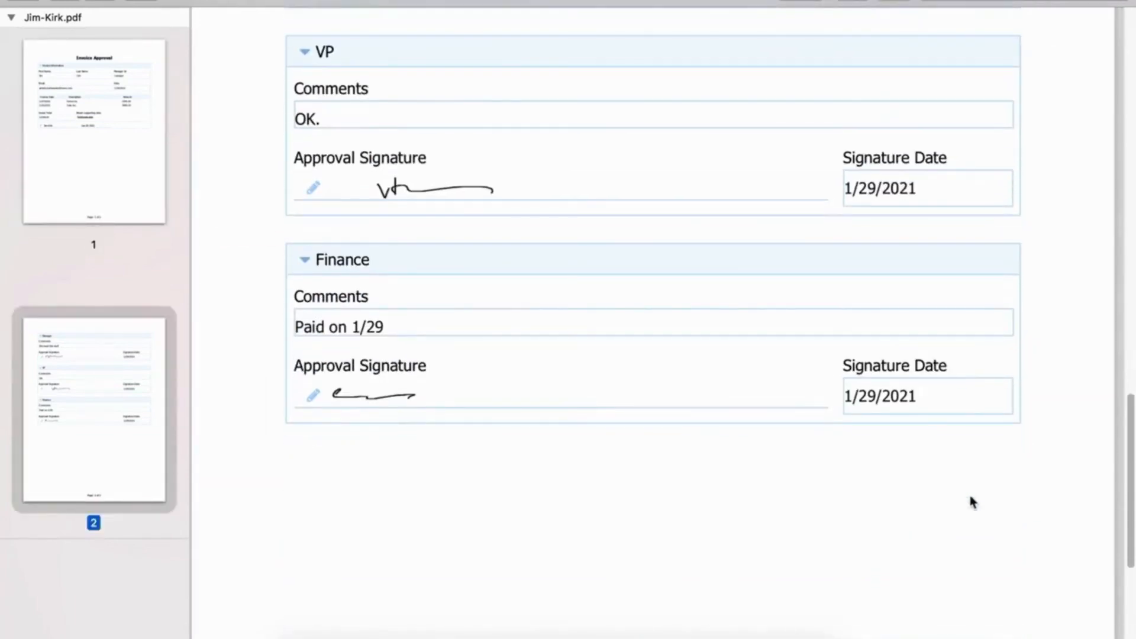
scroll(971, 501, down, 2)
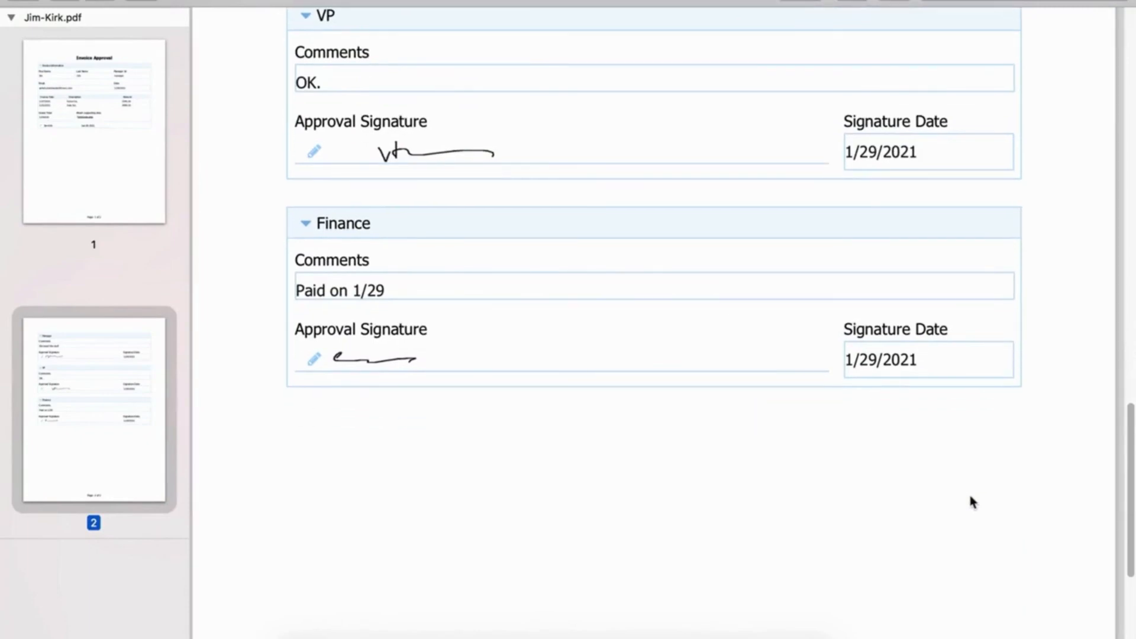
key(super+minus)
scroll(972, 501, up, 8)
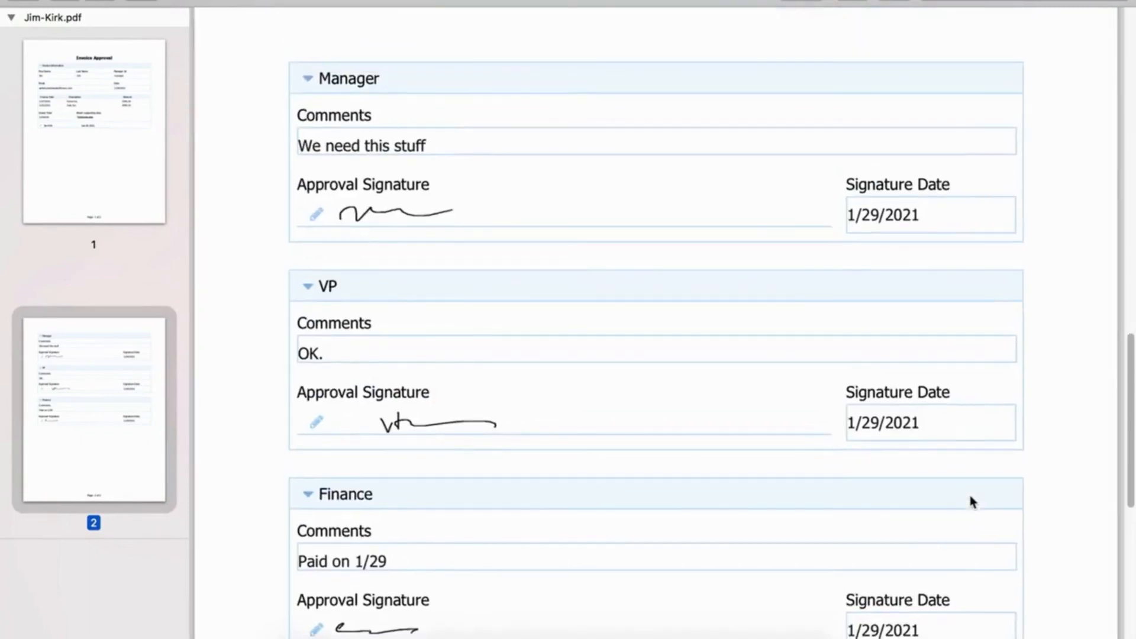